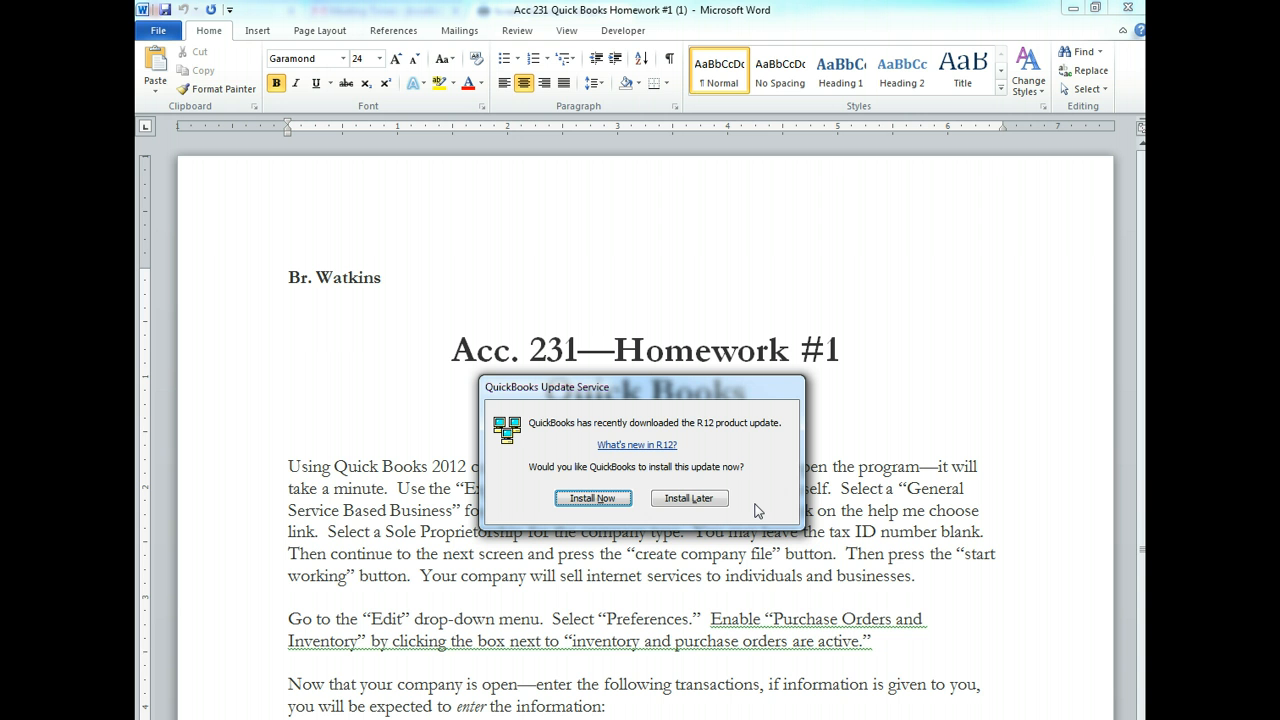
Postpone the QuickBooks update with Install Later so QuickBooks Accountant 2012 launches.
{"action": "left_click", "coordinate": [711, 505]}
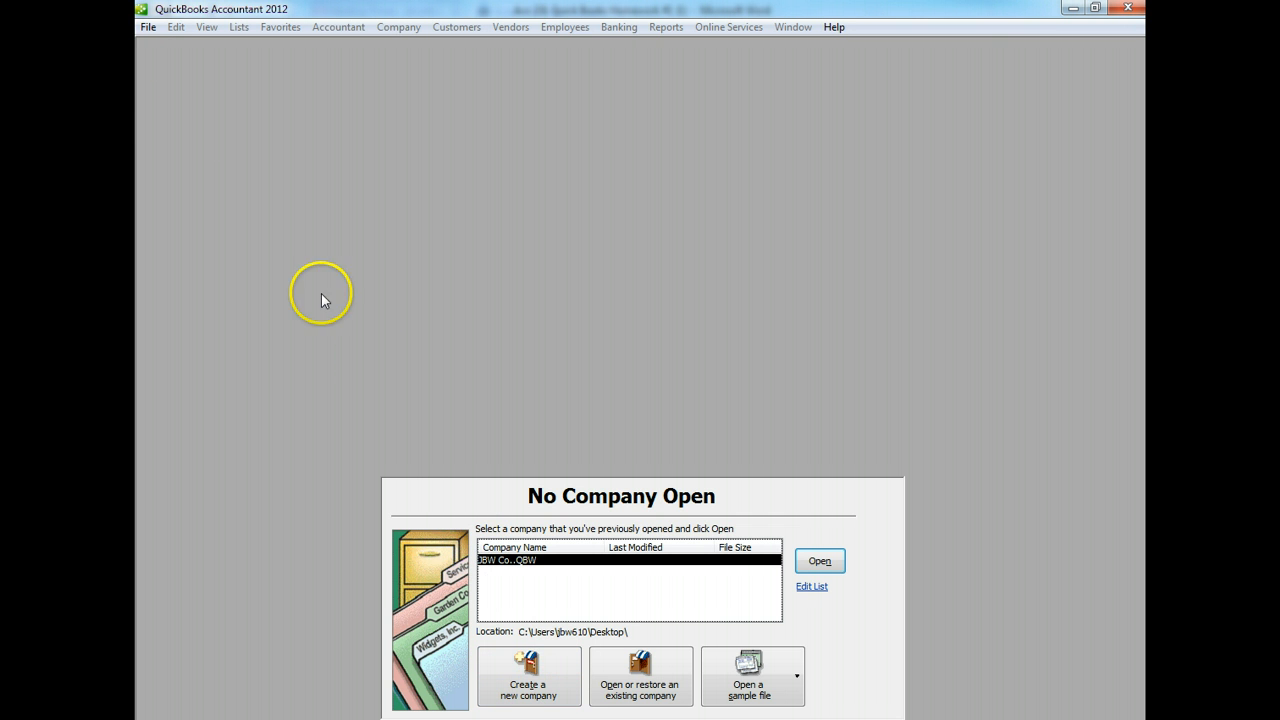
{"action": "left_click", "coordinate": [150, 30]}
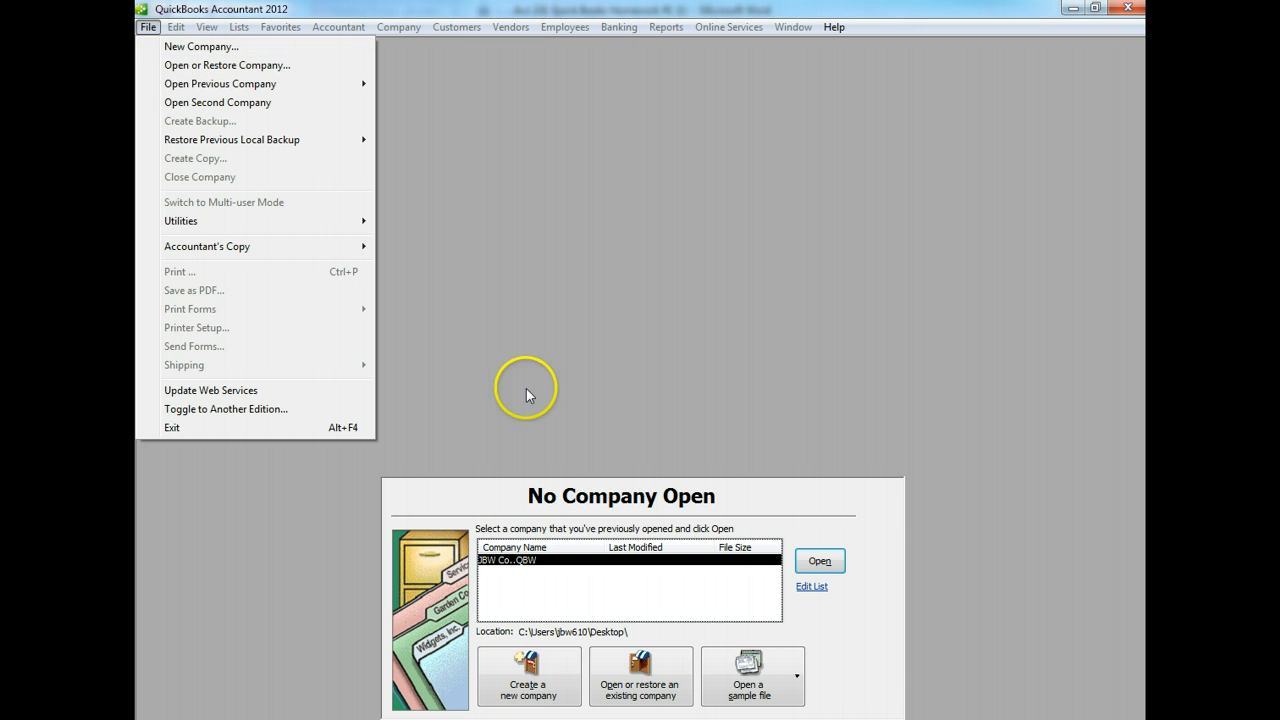
Start an Express Start new company named after yourself.
{"action": "left_click", "coordinate": [258, 50]}
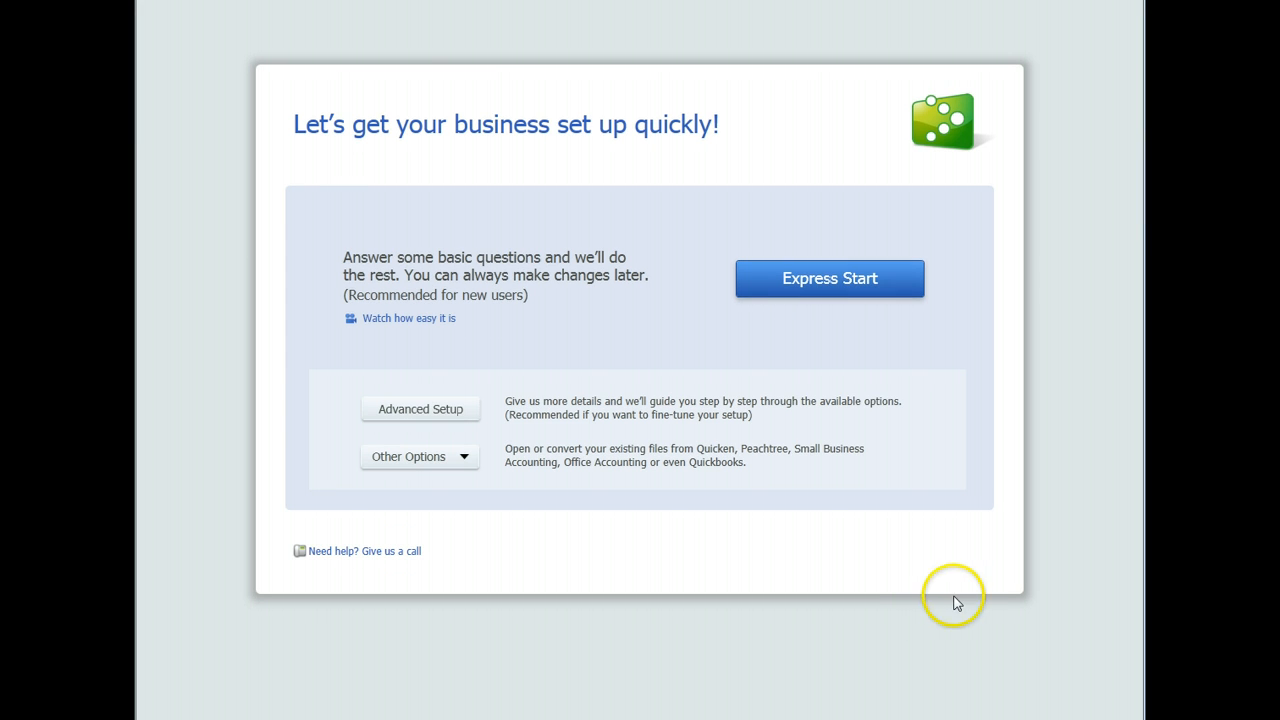
{"action": "left_click", "coordinate": [909, 283]}
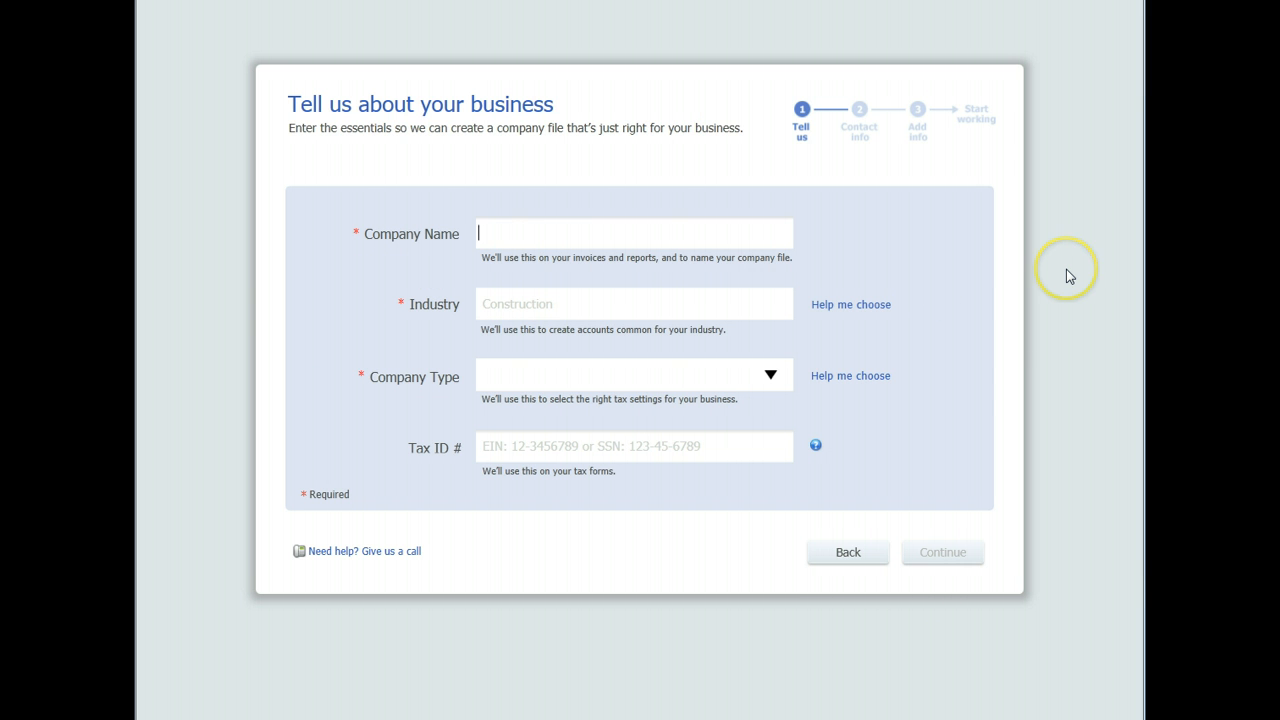
{"action": "type", "text": "J. Brian Watkins"}
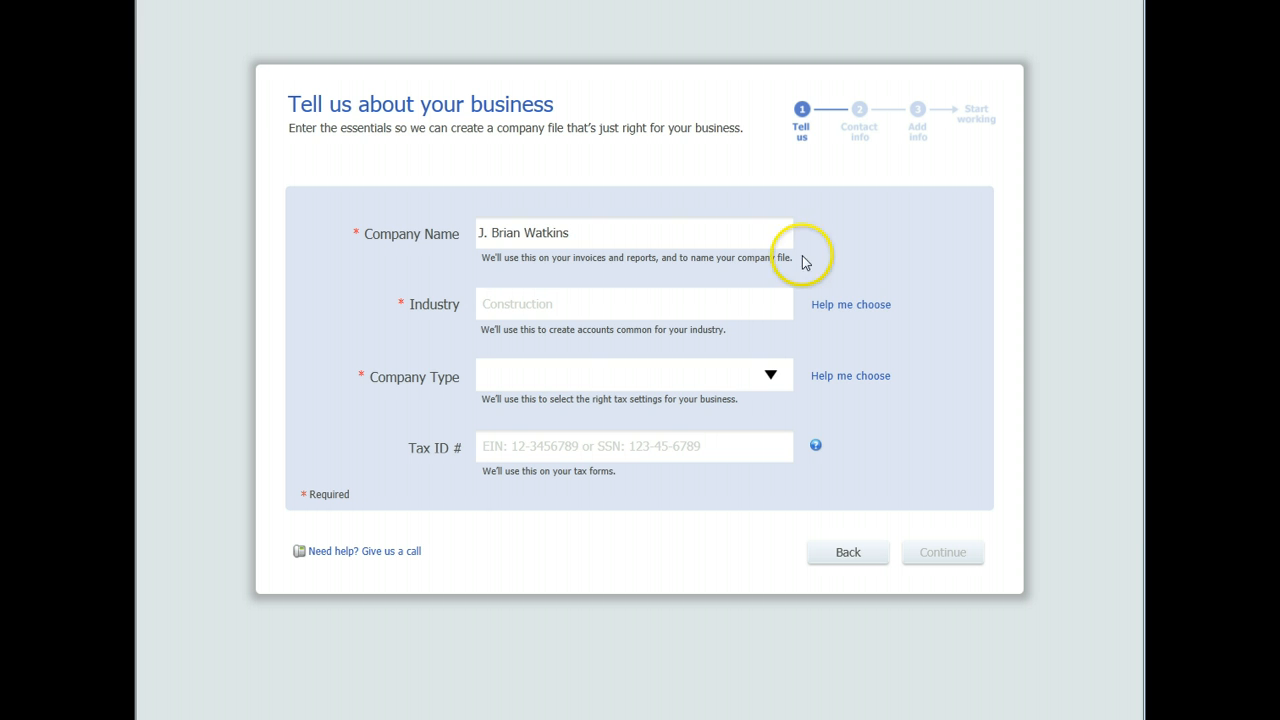
Set the industry to General Service-based Business and company type to Sole Proprietorship.
{"action": "left_click", "coordinate": [821, 305]}
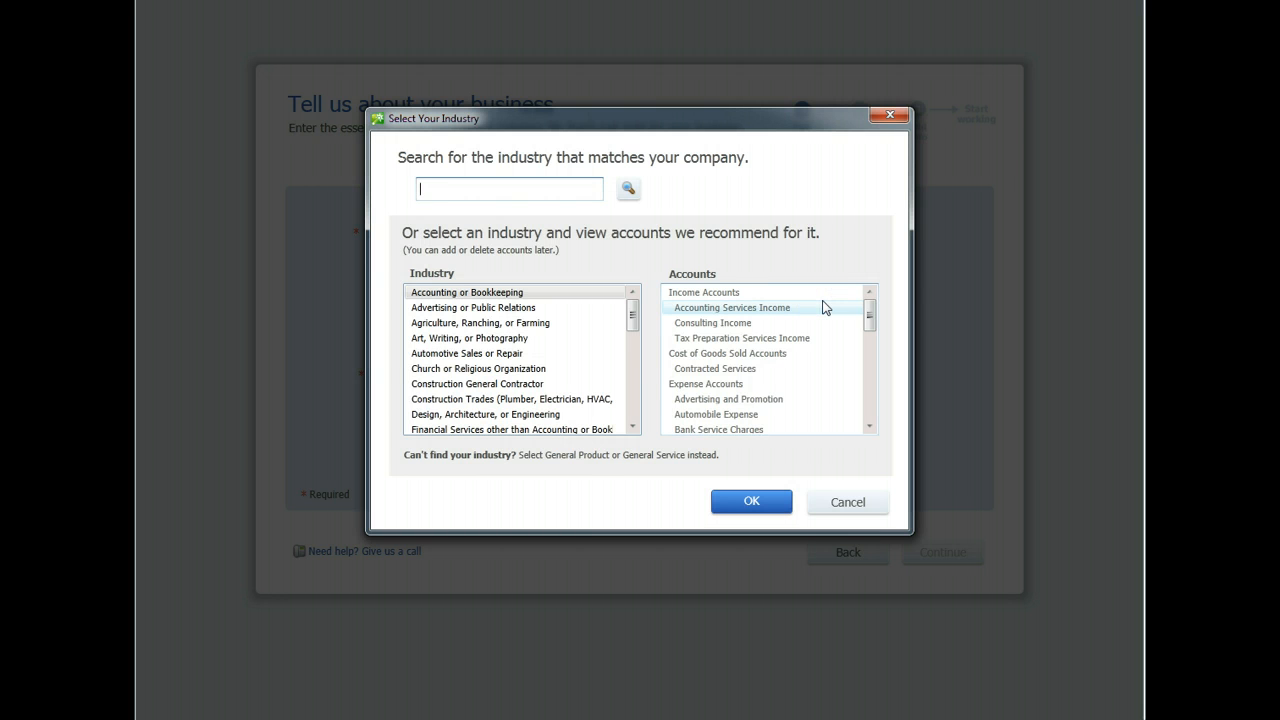
{"action": "left_click_drag", "start_coordinate": [632, 316], "coordinate": [622, 427]}
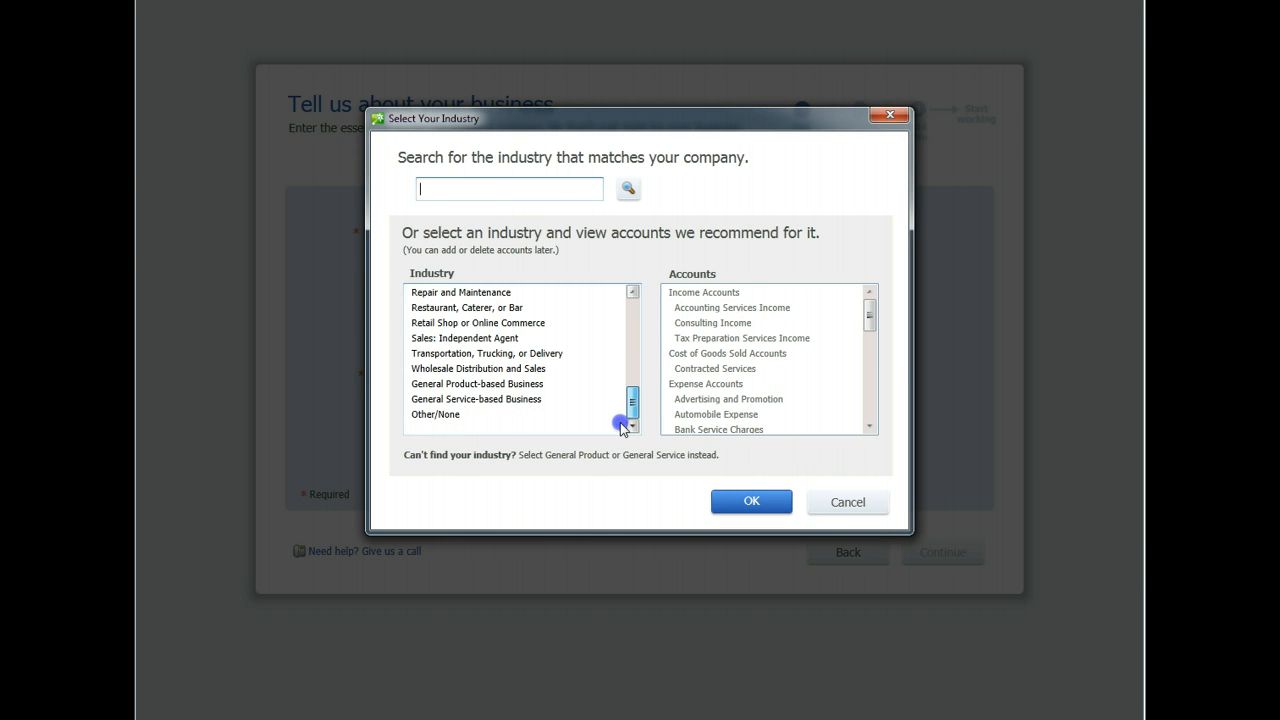
{"action": "left_click", "coordinate": [490, 399]}
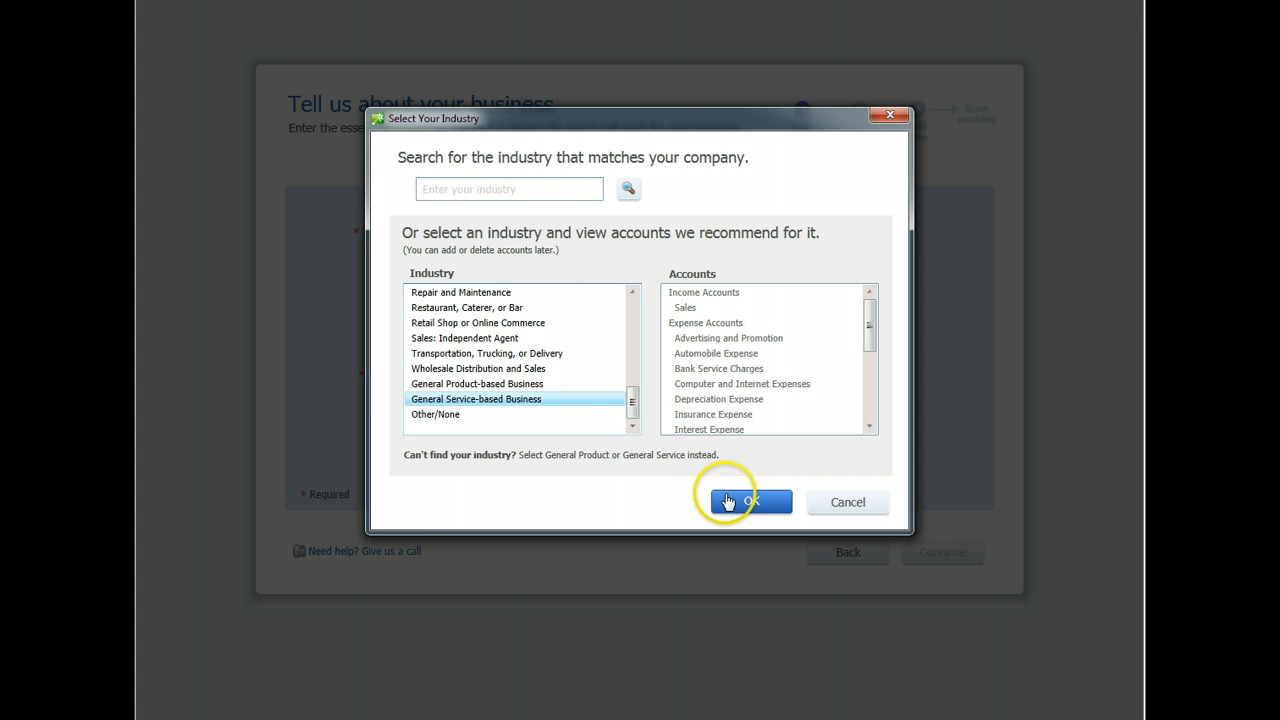
{"action": "left_click", "coordinate": [733, 499]}
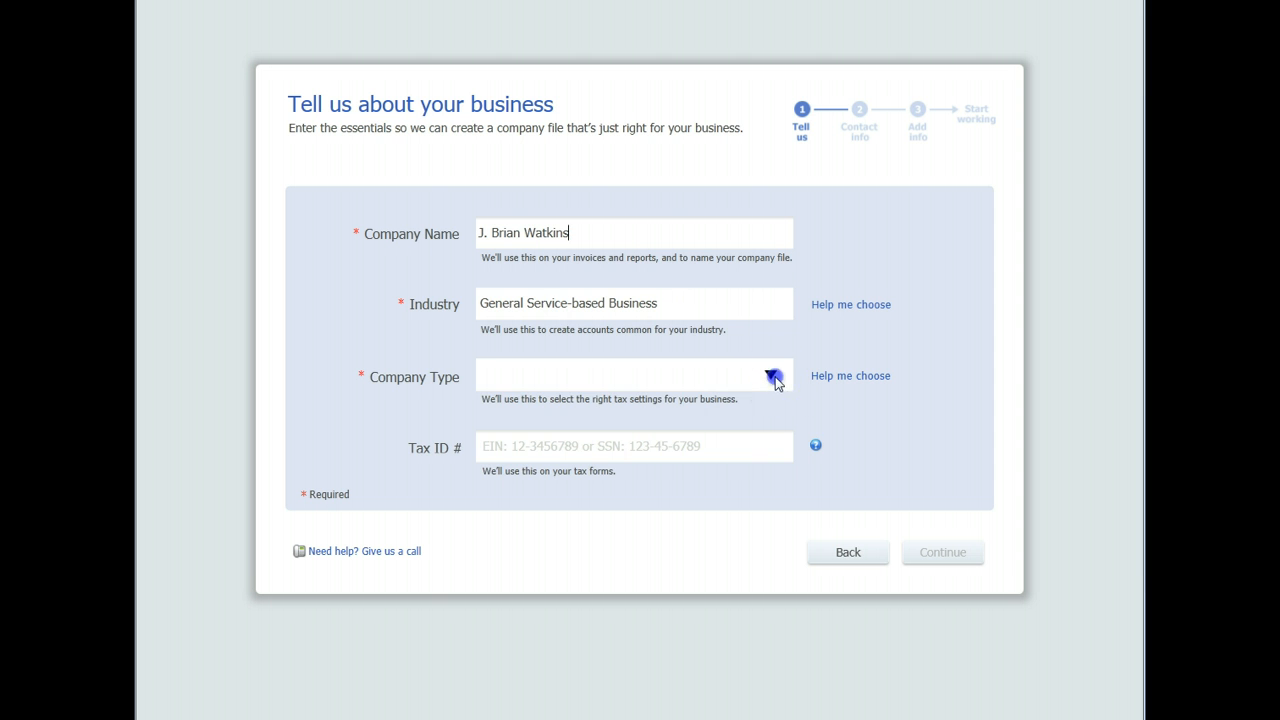
{"action": "left_click", "coordinate": [771, 376]}
{"action": "left_click", "coordinate": [662, 399]}
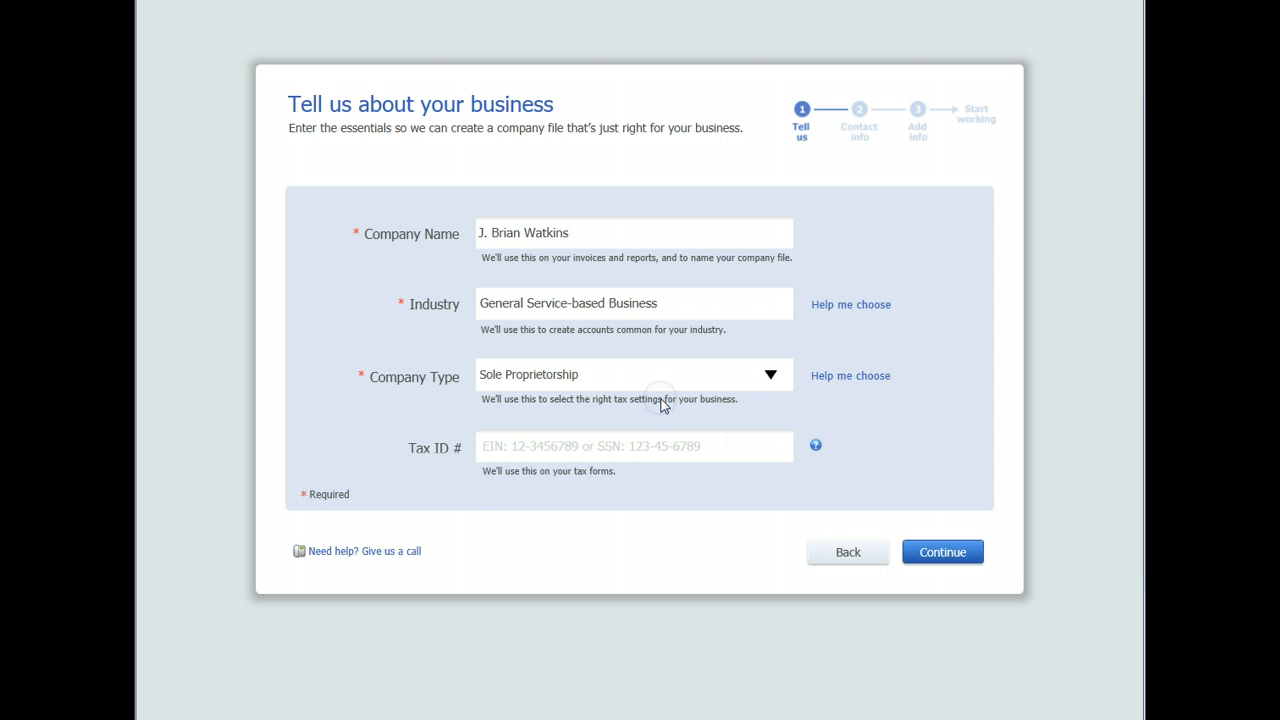
{"action": "left_click", "coordinate": [609, 456]}
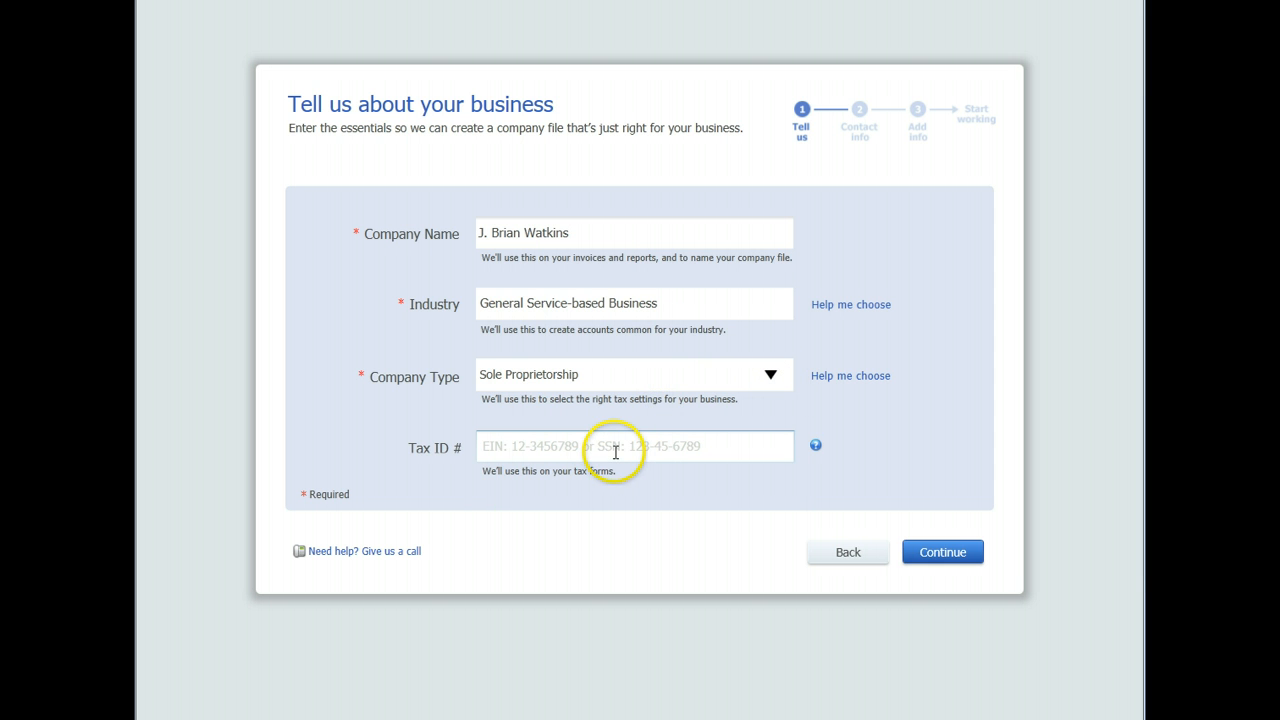
{"action": "left_click", "coordinate": [966, 557]}
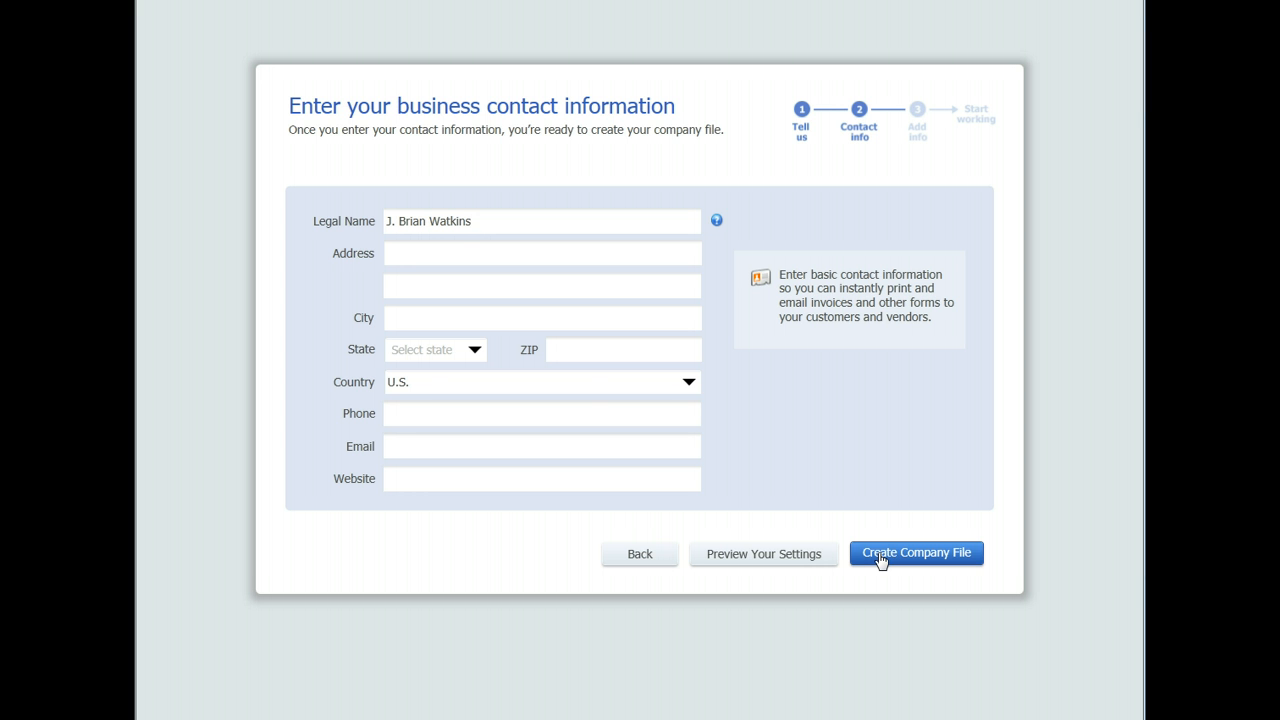
Create the company file and open it to the Quick Start Center.
{"action": "left_click", "coordinate": [808, 548]}
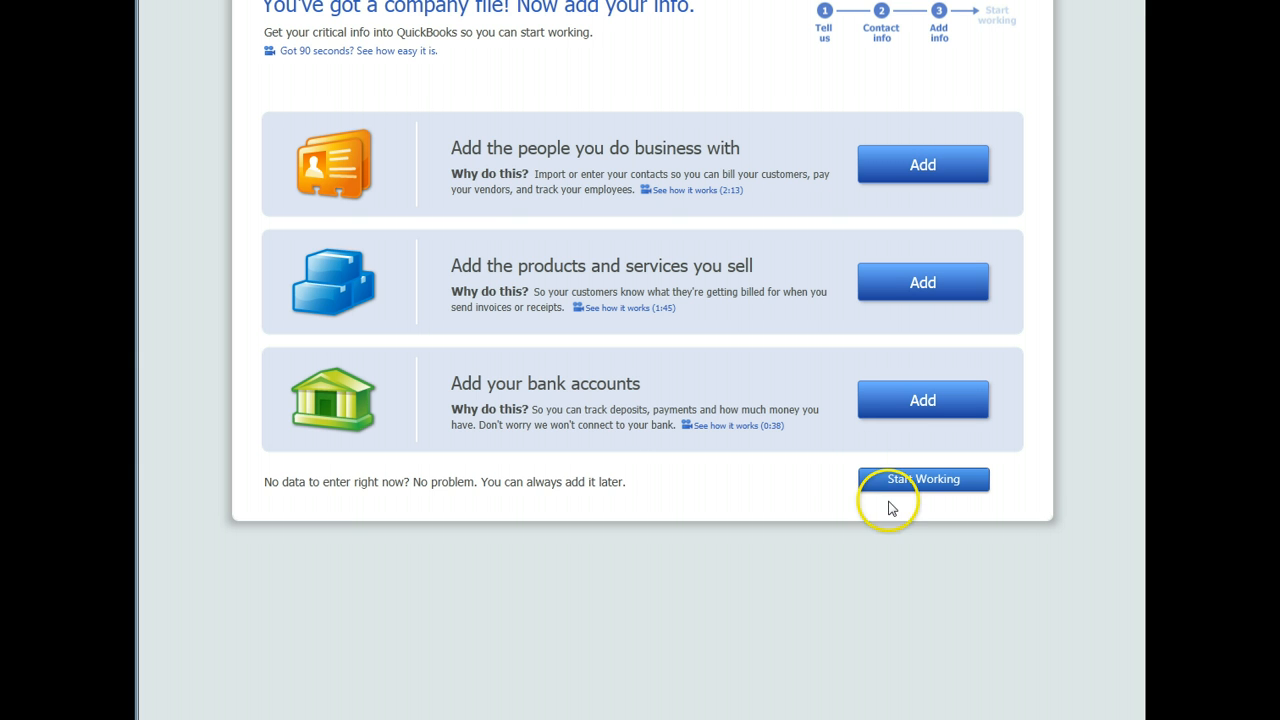
{"action": "left_click", "coordinate": [933, 490]}
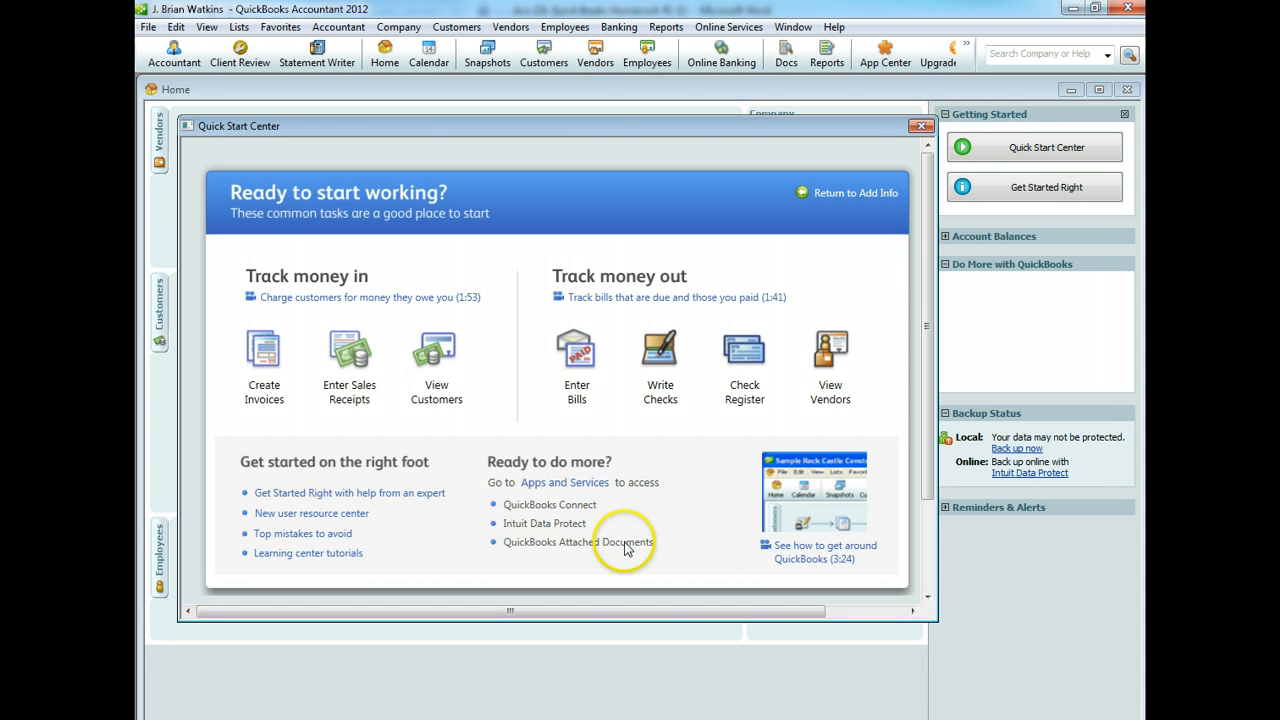
Close the Quick Start Center to show the company's Home page.
{"action": "left_click", "coordinate": [918, 127]}
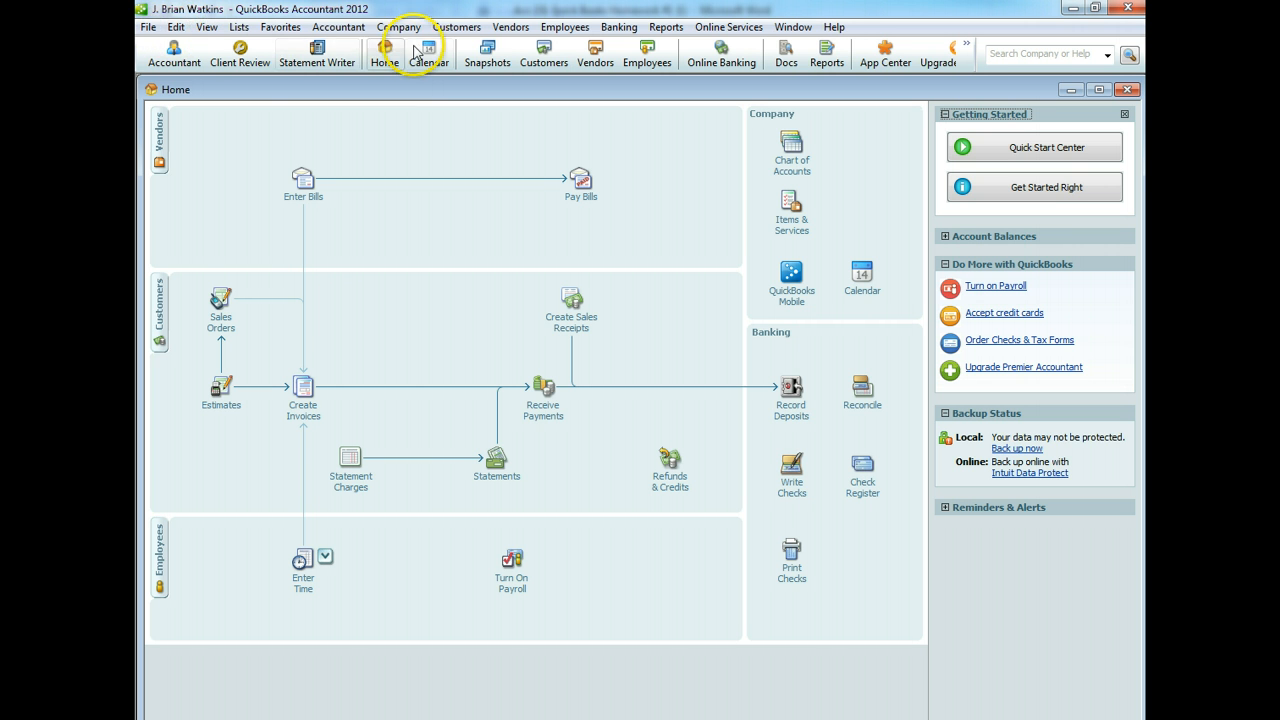
{"action": "left_click", "coordinate": [177, 30]}
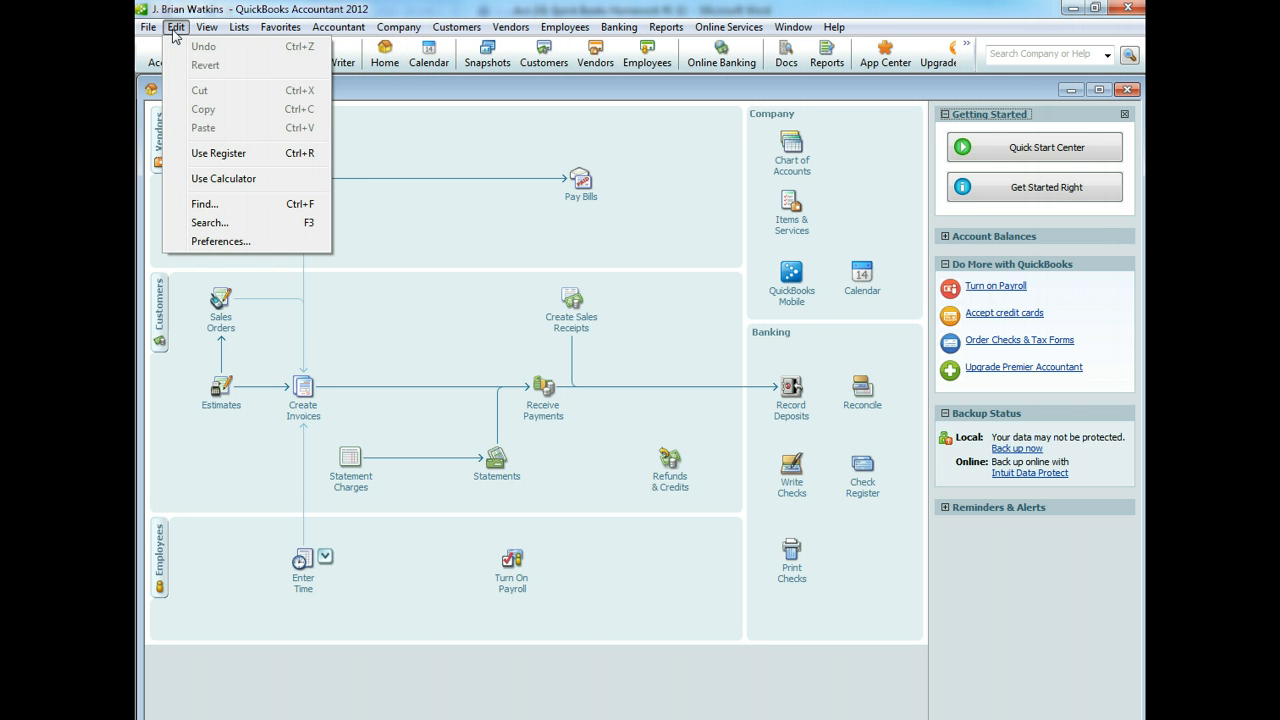
Activate inventory and purchase orders in Items & Inventory company preferences, accepting the window-closing warning.
{"action": "left_click", "coordinate": [221, 243]}
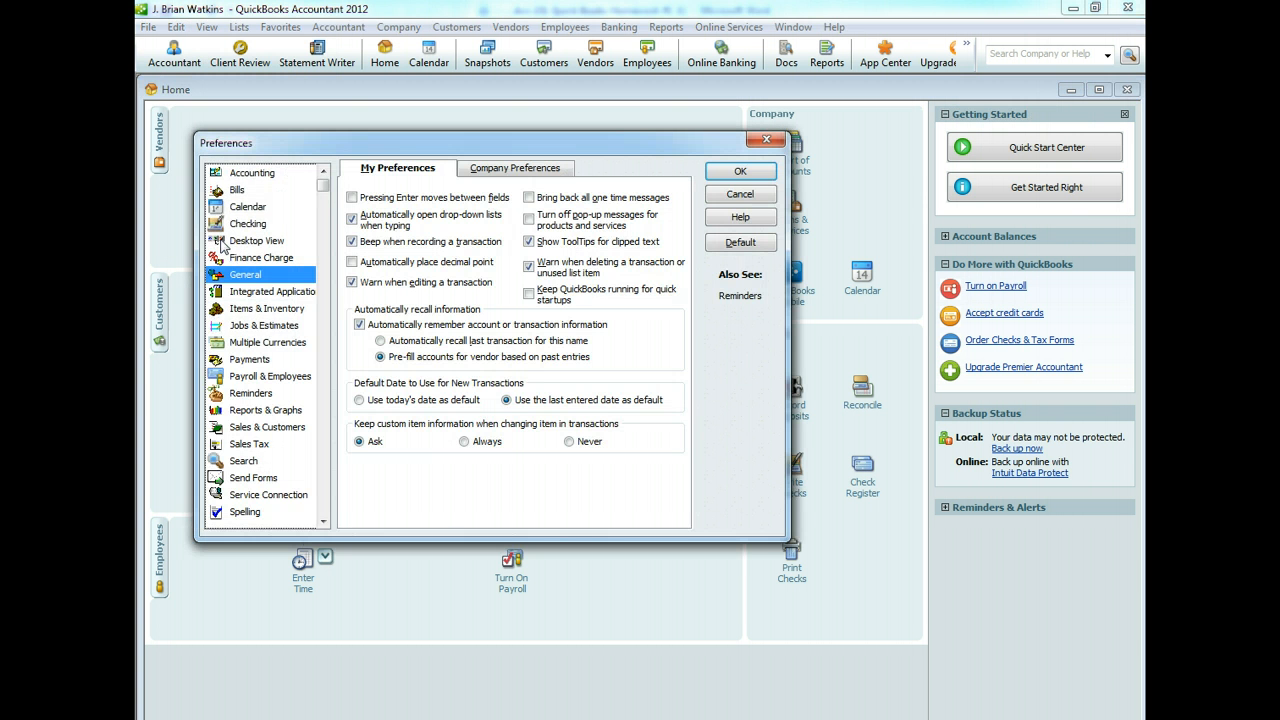
{"action": "left_click", "coordinate": [249, 312]}
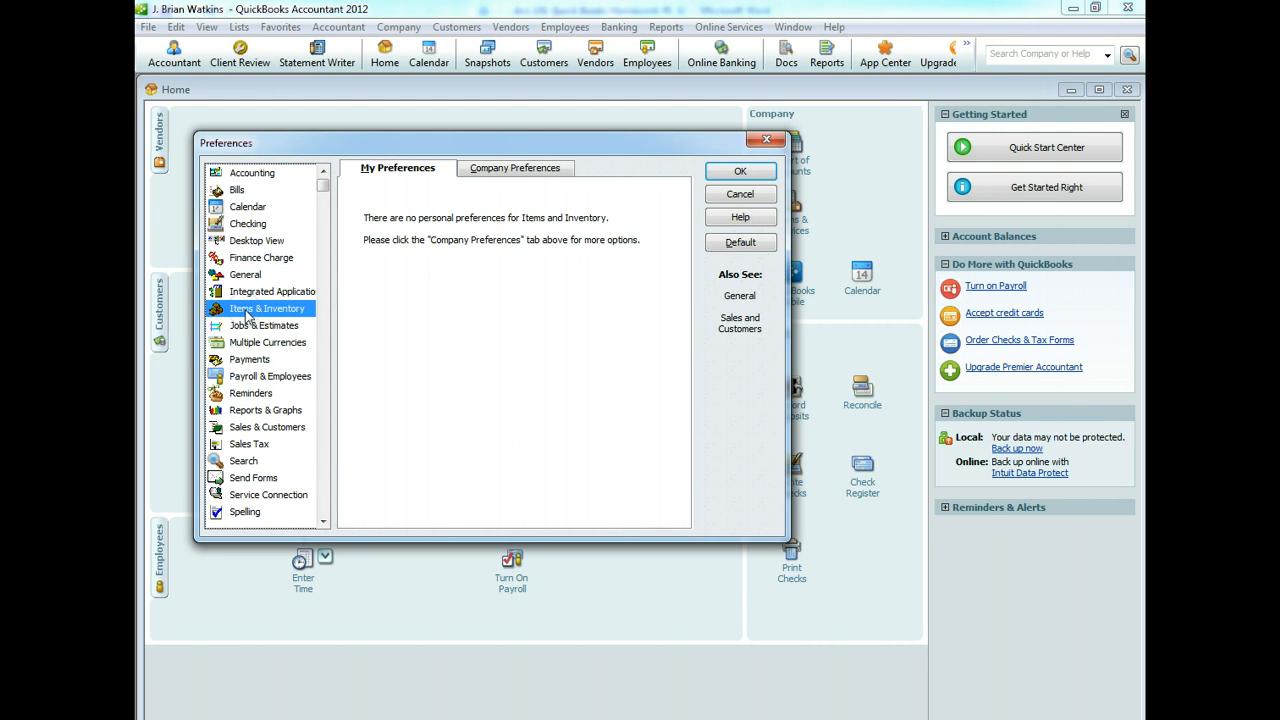
{"action": "left_click", "coordinate": [521, 172]}
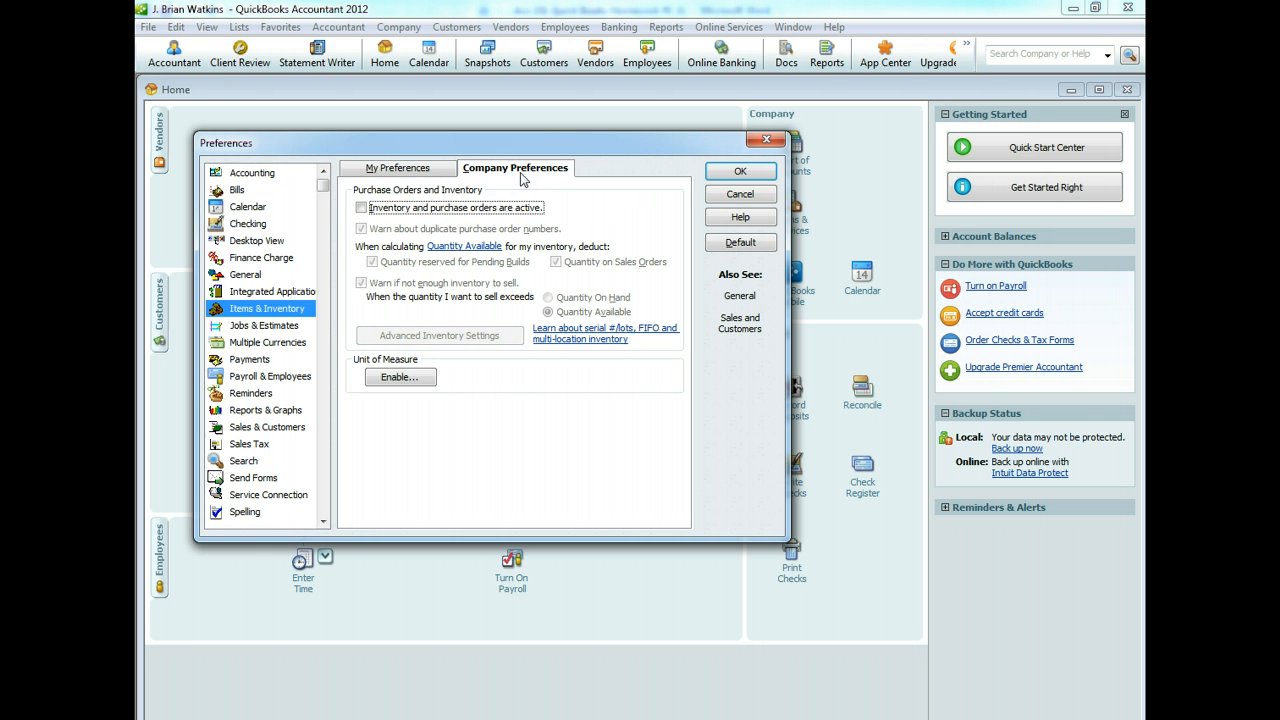
{"action": "left_click", "coordinate": [362, 208]}
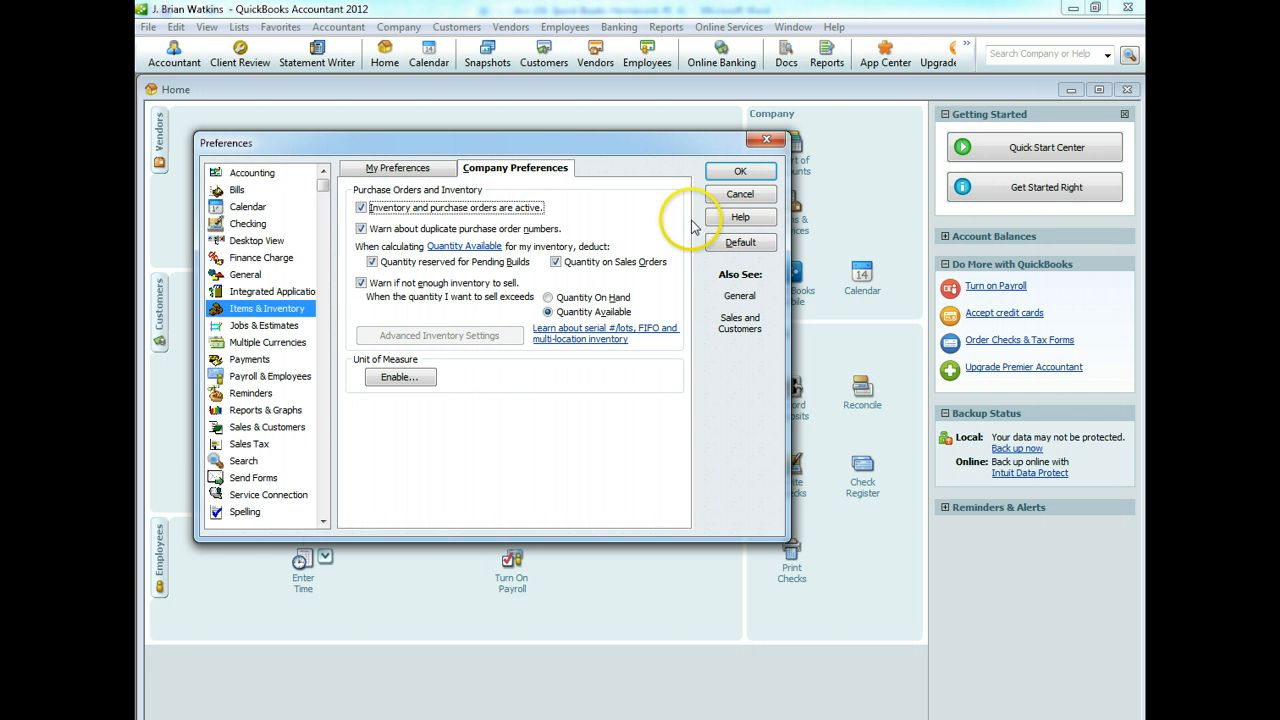
{"action": "left_click", "coordinate": [768, 177]}
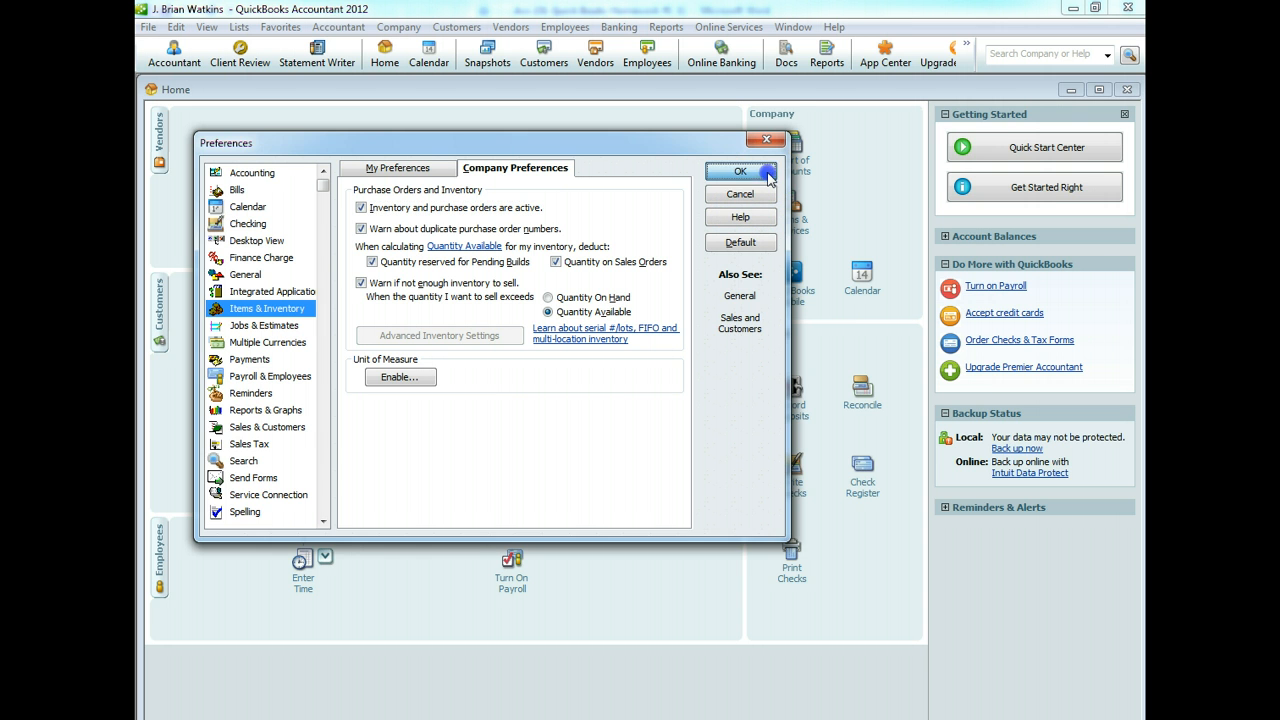
{"action": "left_click", "coordinate": [643, 455]}
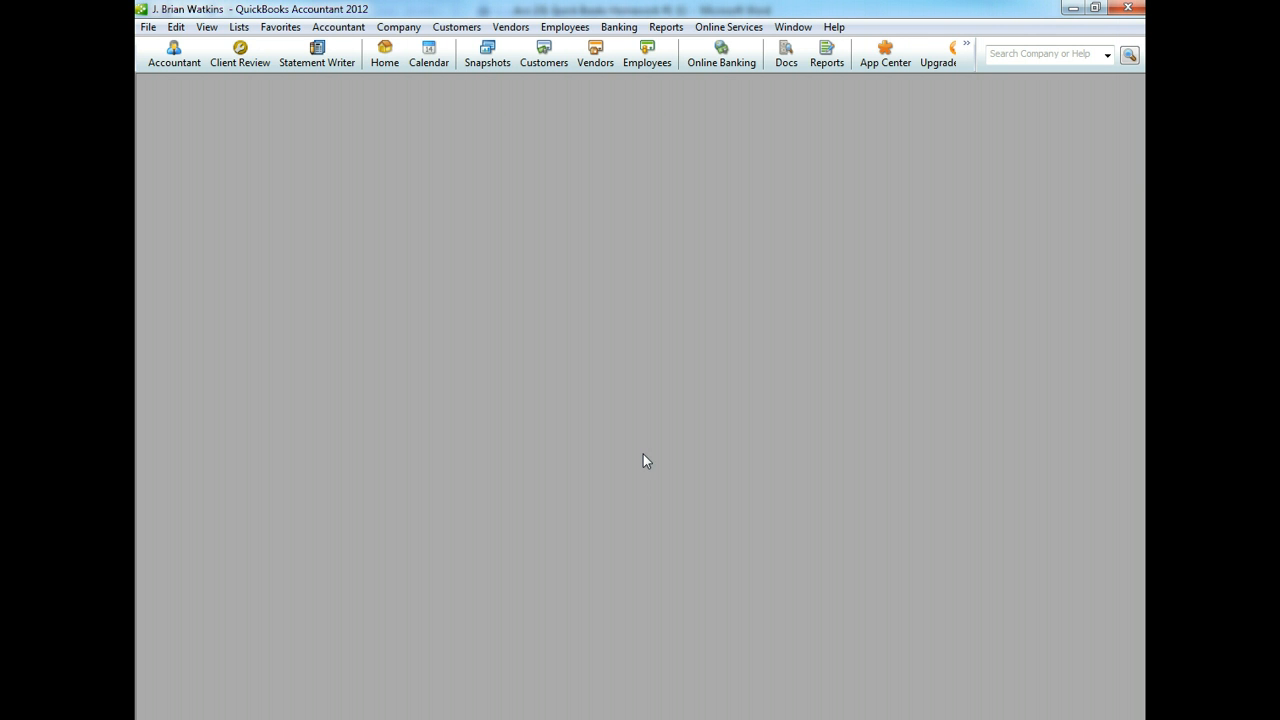
Reopen the Home page and read the next homework task in Word.
{"action": "left_click", "coordinate": [384, 55]}
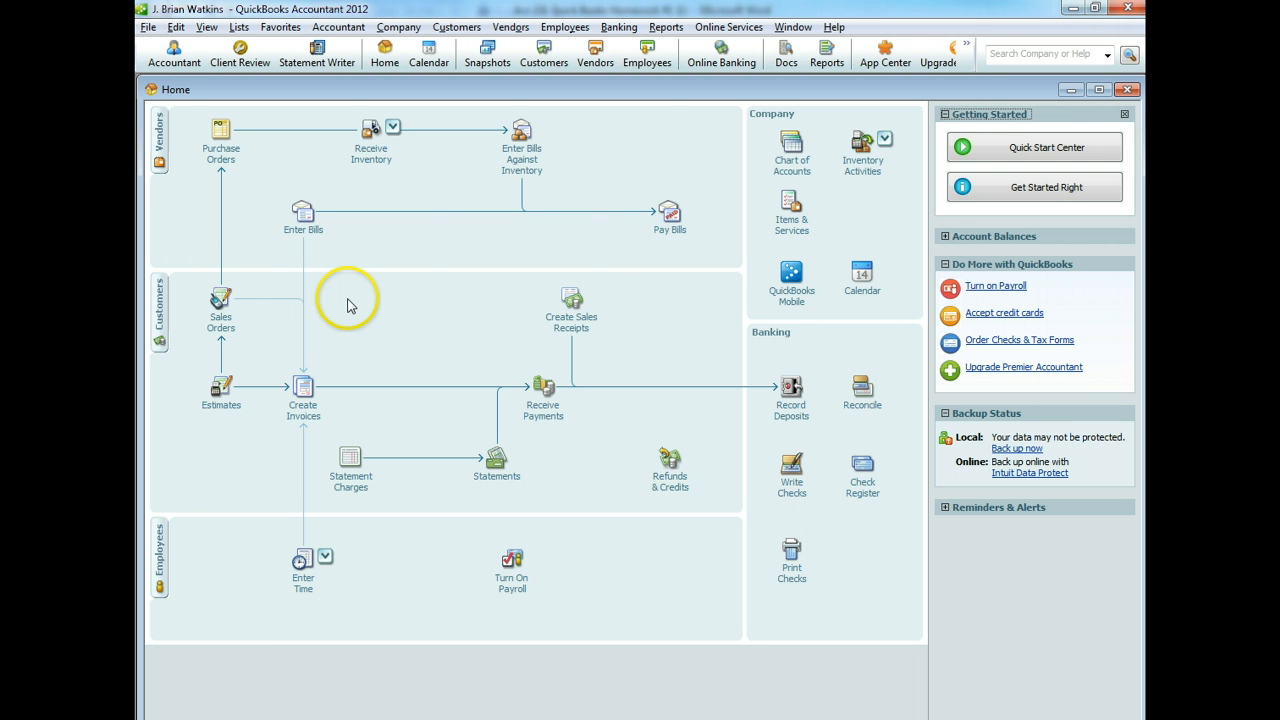
{"action": "key", "text": "alt+Tab"}
{"action": "scroll", "coordinate": [829, 400], "scroll_direction": "down", "scroll_amount": 3}
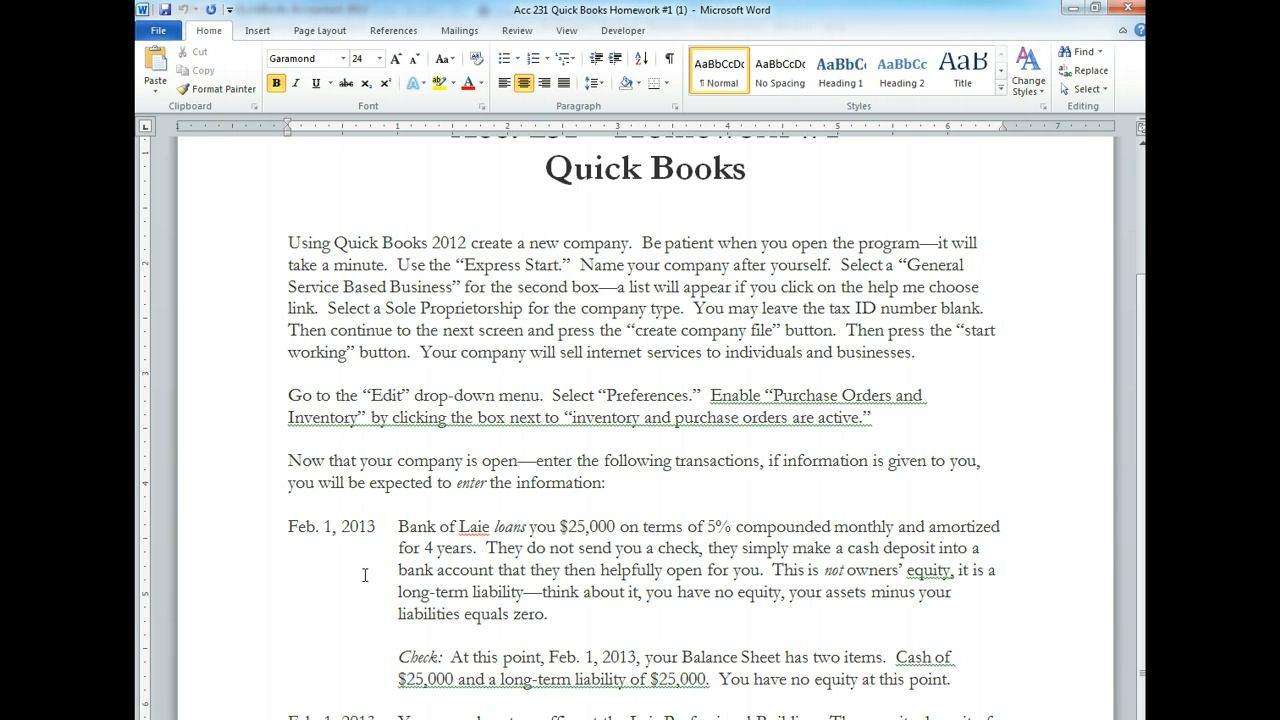
{"action": "key", "text": "alt+Tab"}
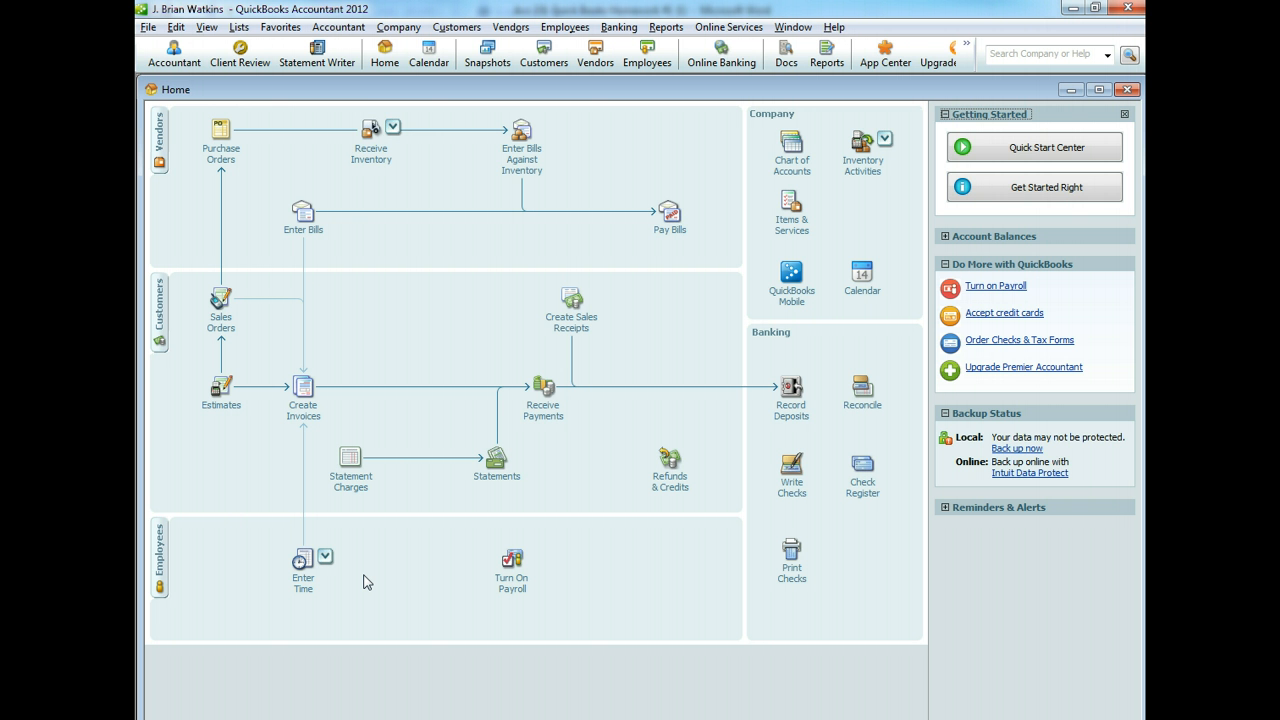
{"action": "left_click", "coordinate": [366, 581]}
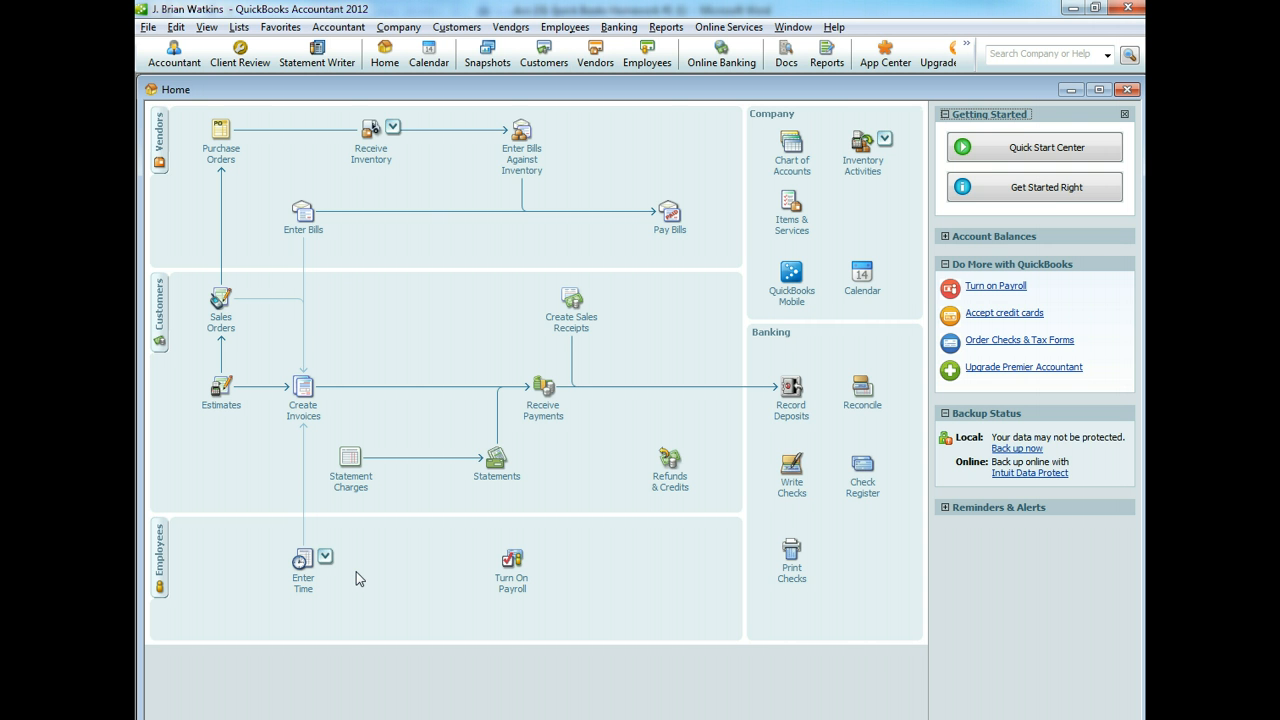
Create a Bank of Laie bank account from Record Deposits.
{"action": "left_click", "coordinate": [788, 418]}
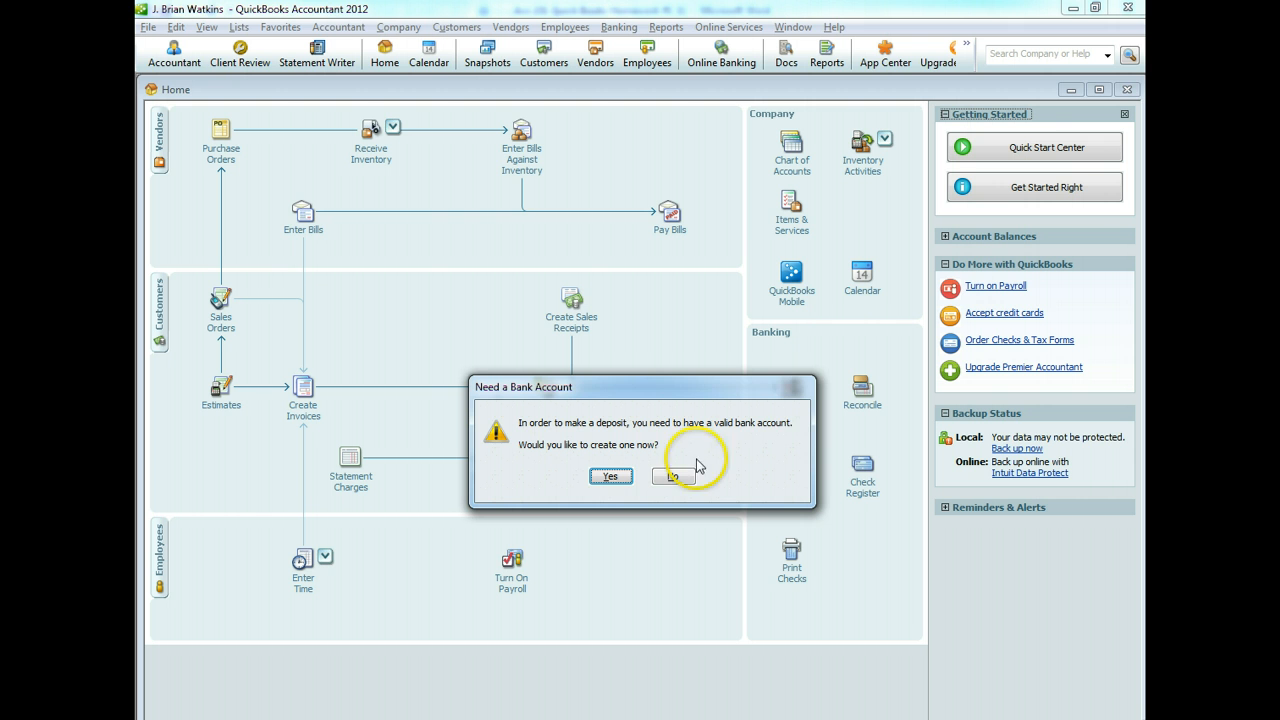
{"action": "left_click", "coordinate": [612, 476]}
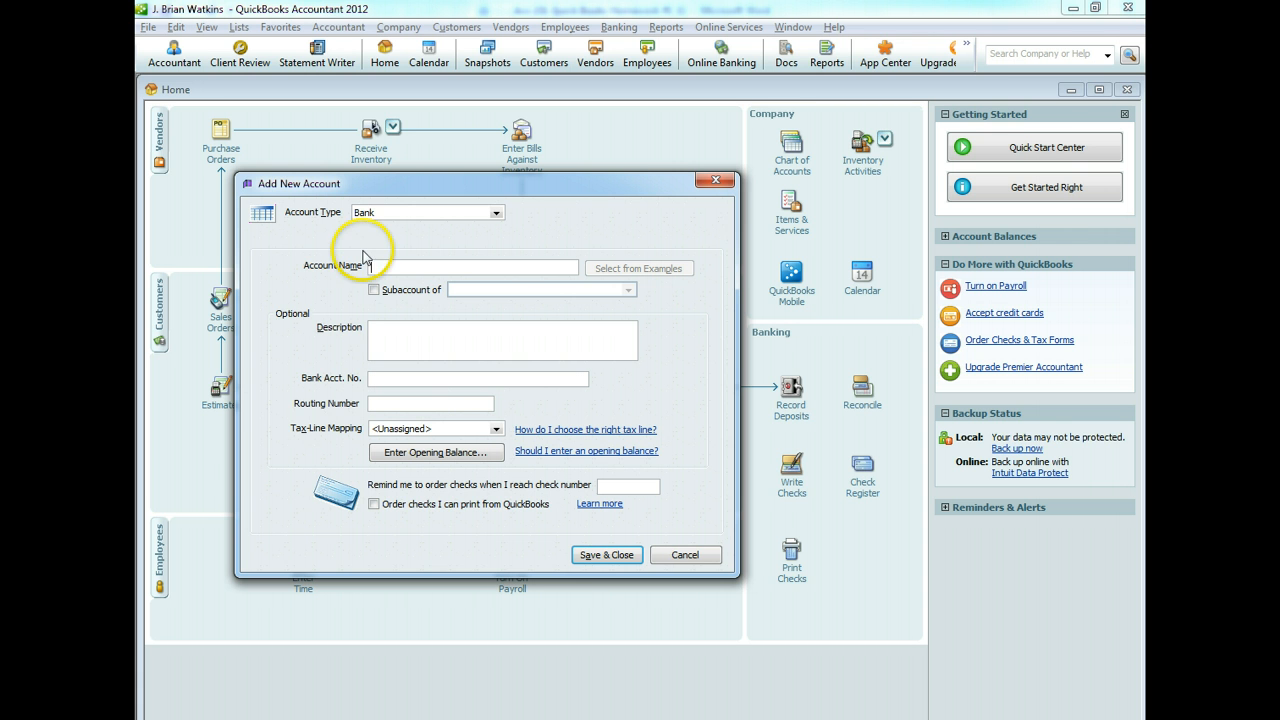
{"action": "type", "text": "Bank of Laie"}
{"action": "left_click", "coordinate": [617, 556]}
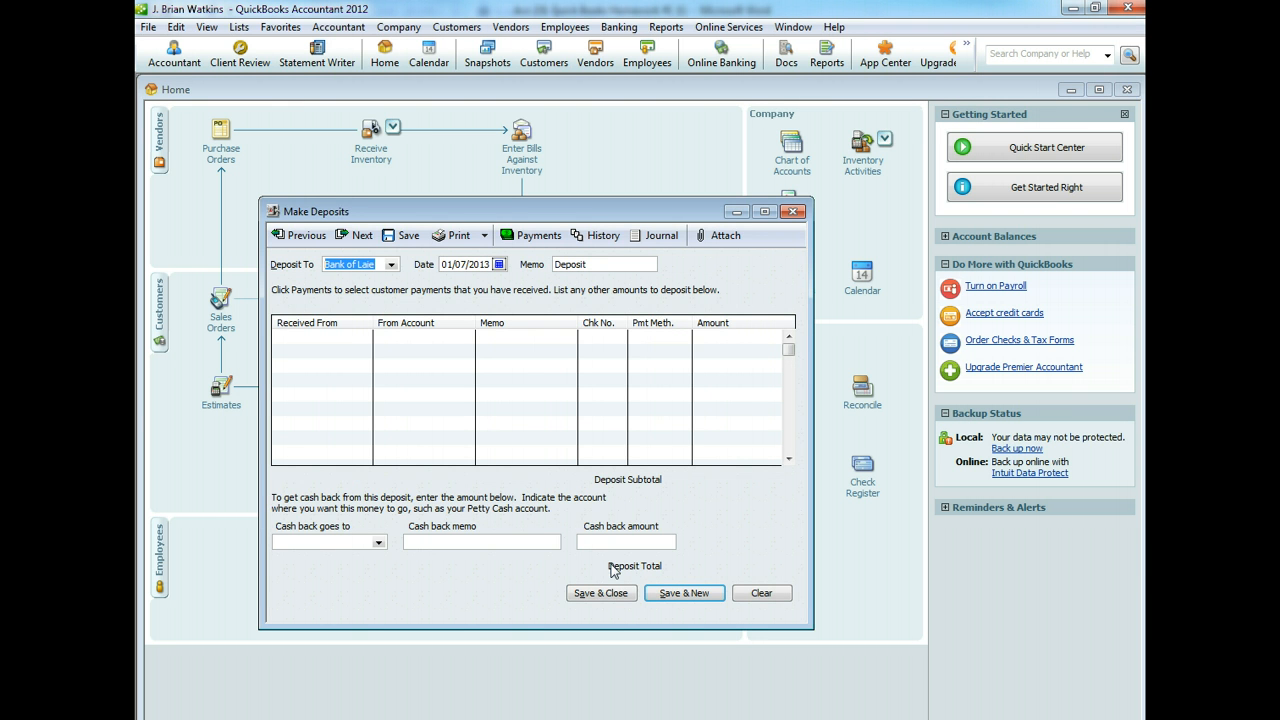
Enter Bank of Laie as Received From on the first deposit line, quick-adding it as a vendor.
{"action": "left_click", "coordinate": [347, 335]}
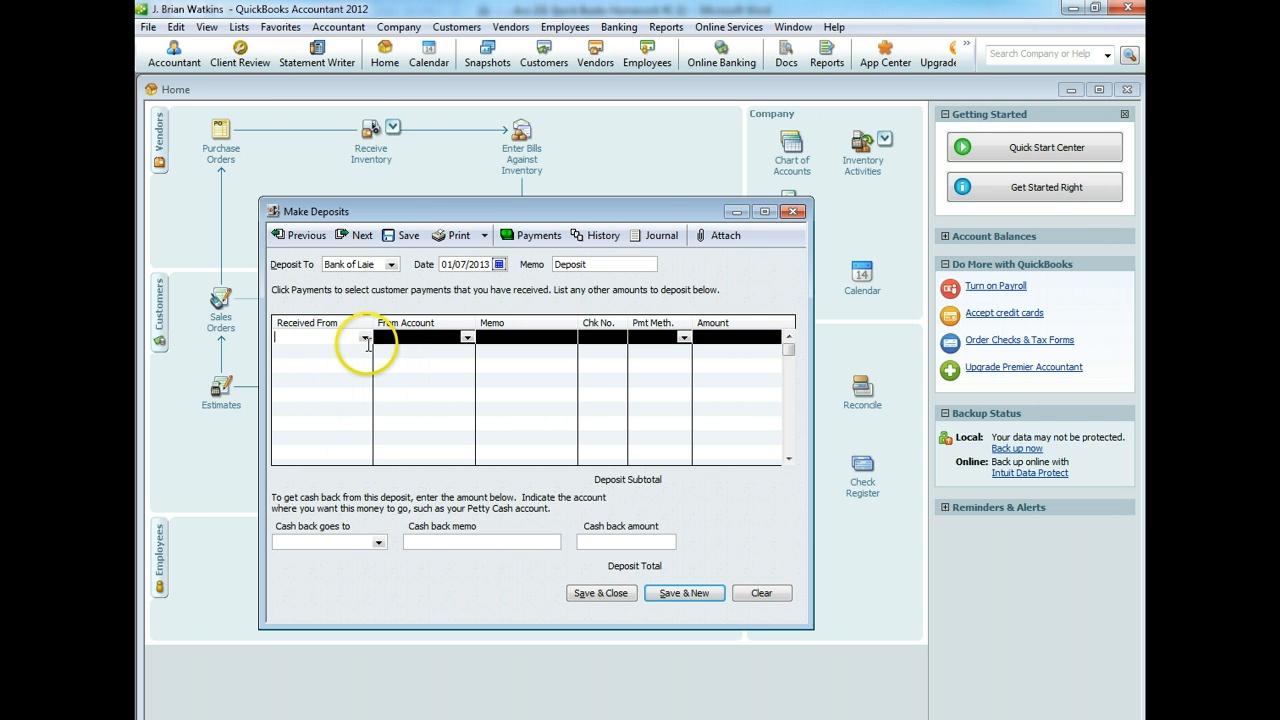
{"action": "left_click", "coordinate": [366, 340]}
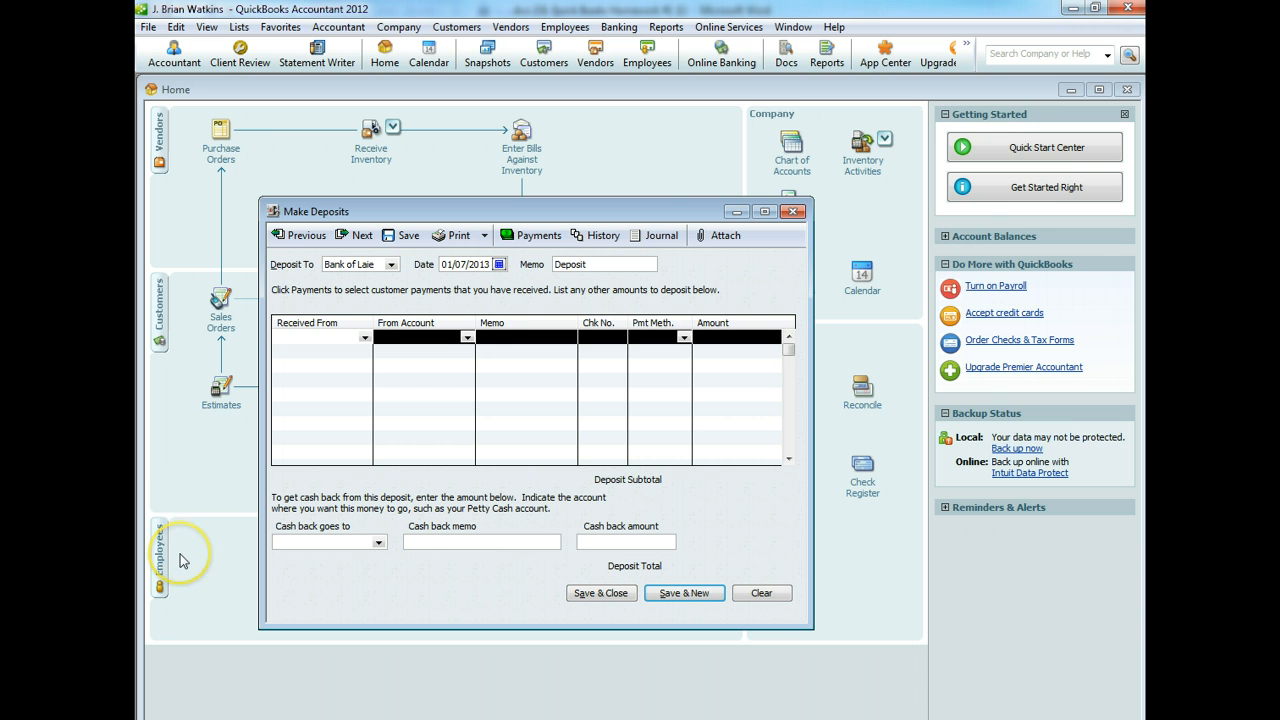
{"action": "type", "text": "Bank of Laie"}
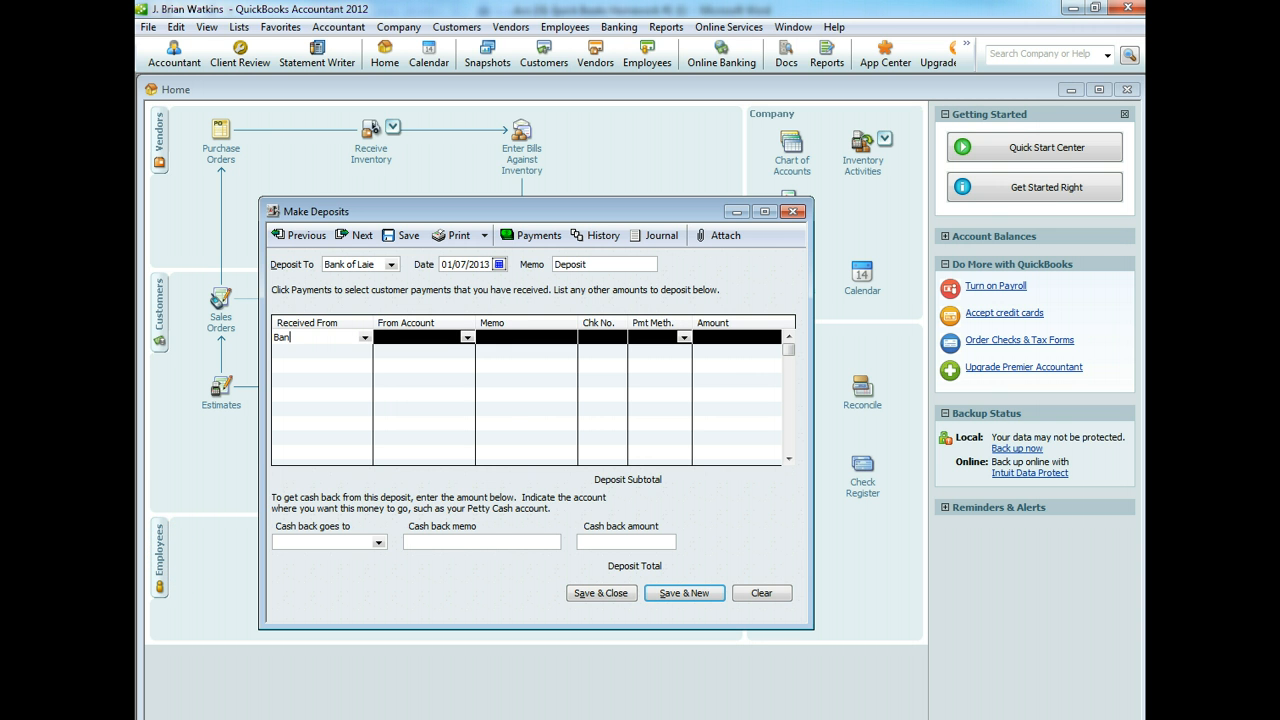
{"action": "key", "text": "Tab"}
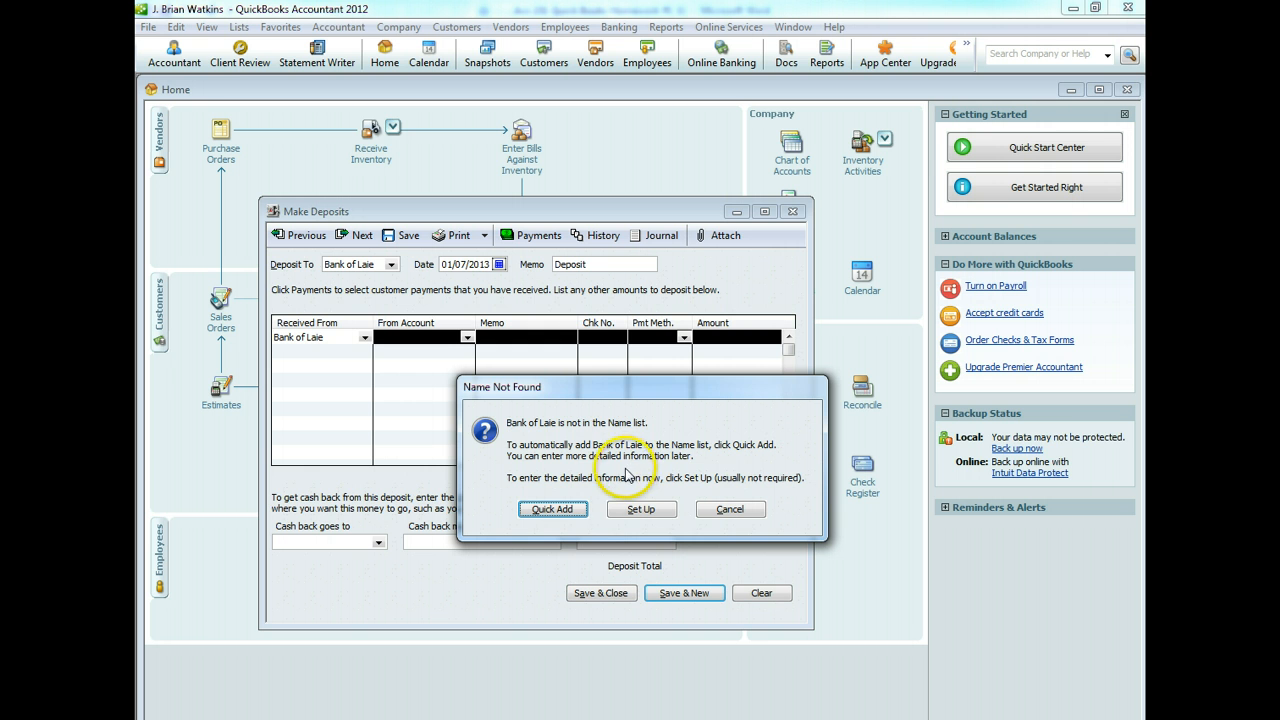
{"action": "left_click", "coordinate": [565, 516]}
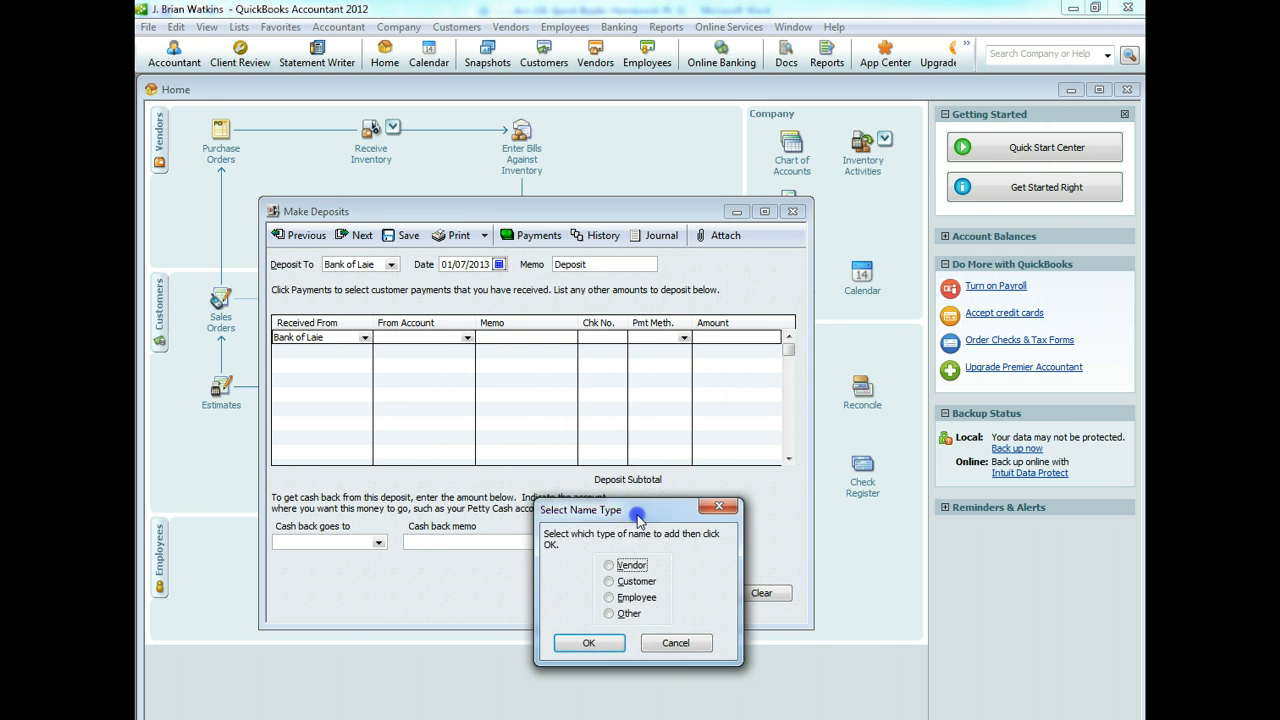
{"action": "left_click_drag", "start_coordinate": [637, 531], "coordinate": [491, 420]}
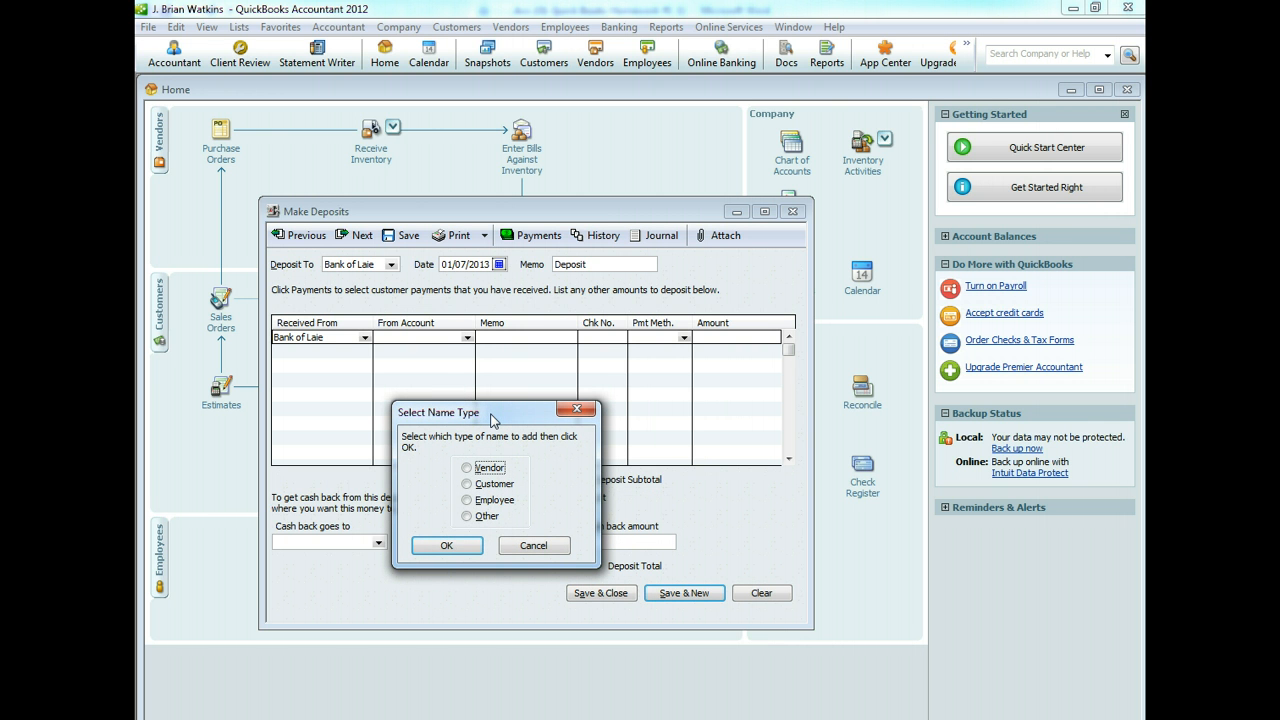
{"action": "left_click", "coordinate": [484, 416]}
{"action": "left_click", "coordinate": [467, 469]}
{"action": "left_click", "coordinate": [450, 546]}
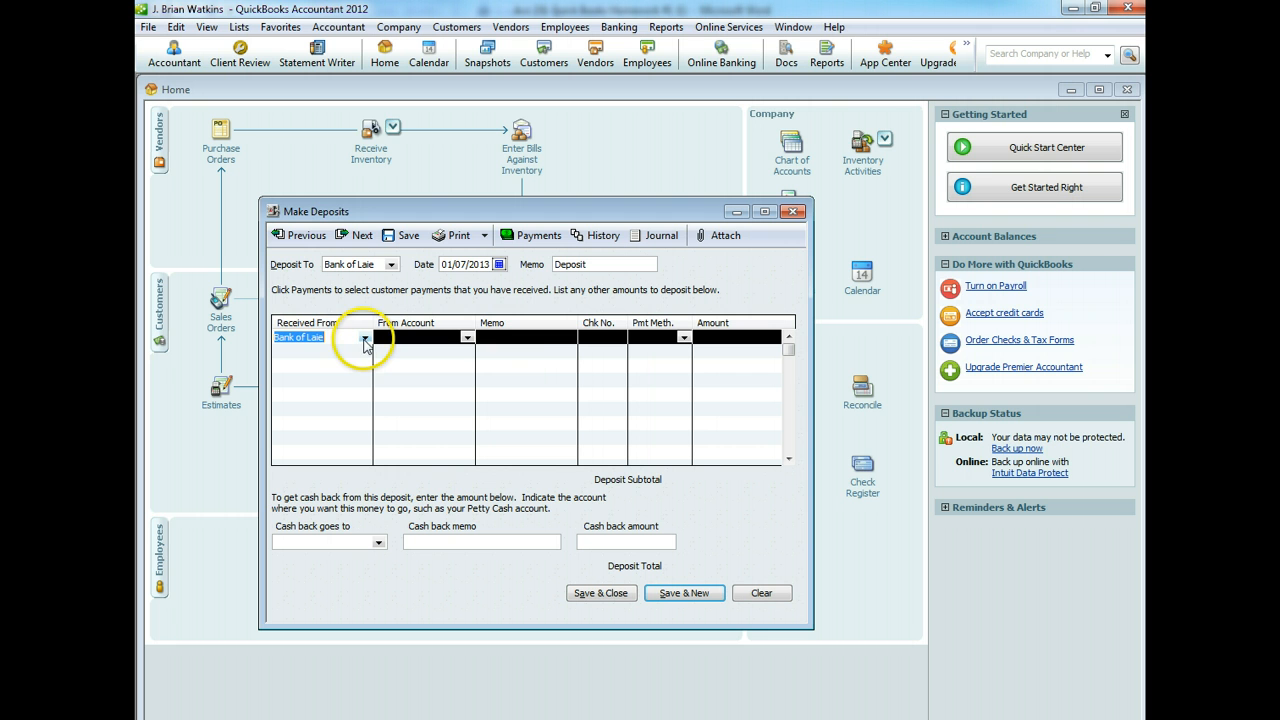
{"action": "left_click", "coordinate": [365, 340]}
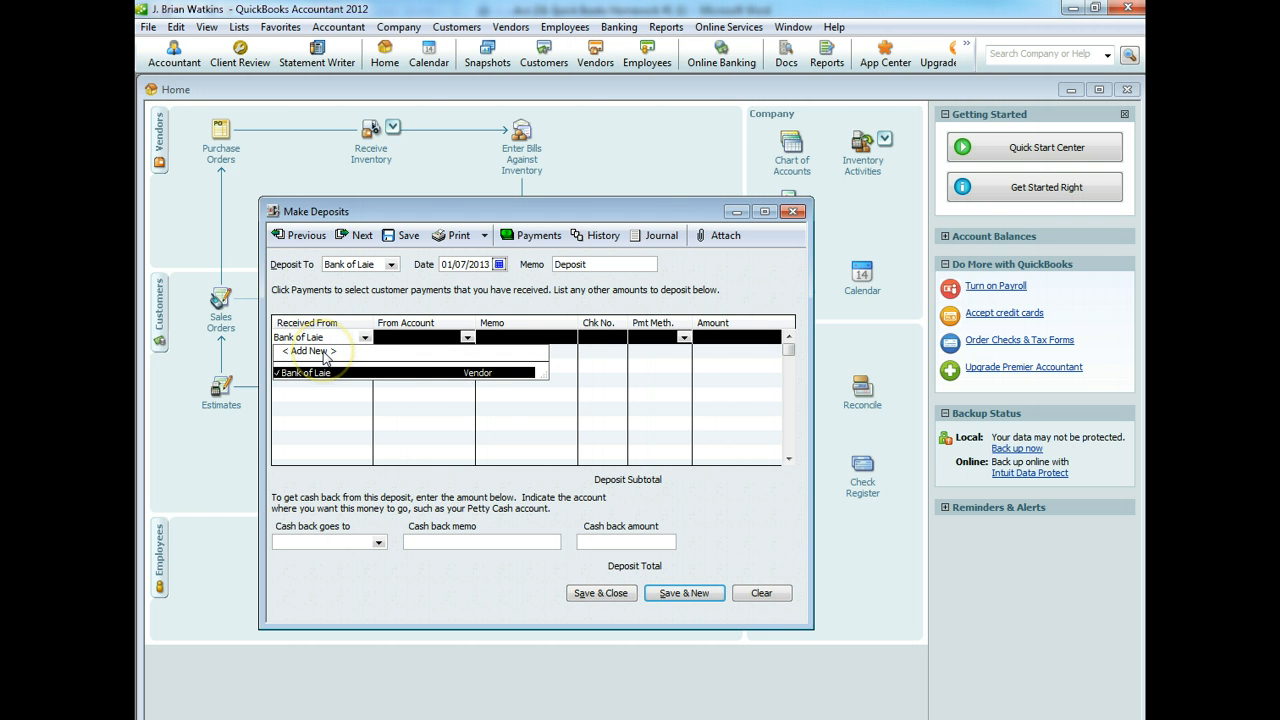
{"action": "left_click", "coordinate": [405, 345]}
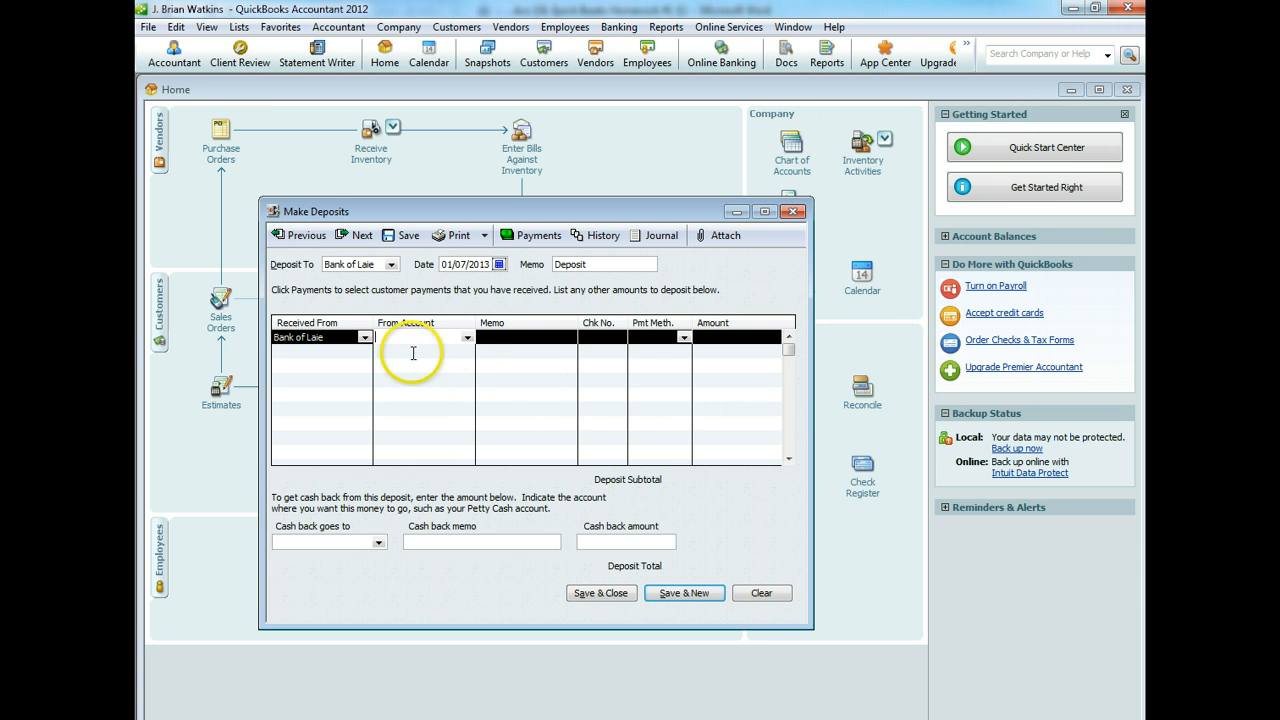
{"action": "left_click", "coordinate": [466, 340]}
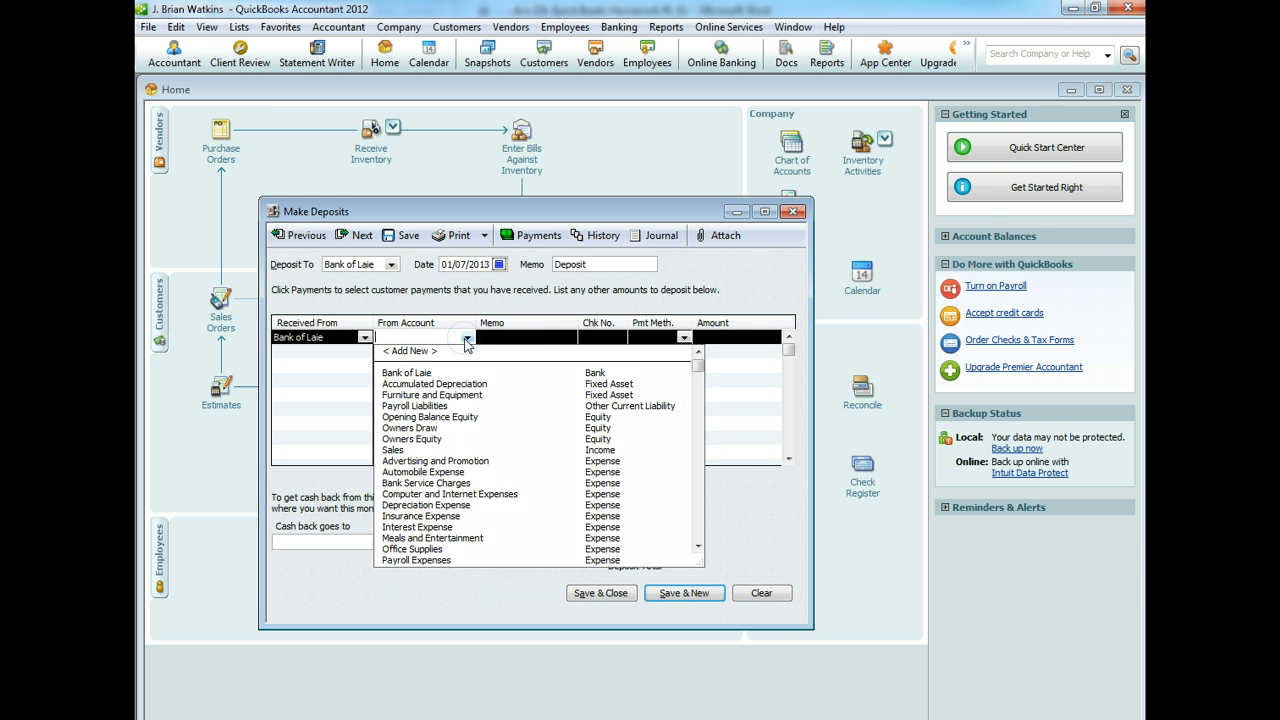
Add a new Long Term Liability loan account named Note Payable--Bank of Laie.
{"action": "left_click", "coordinate": [407, 352]}
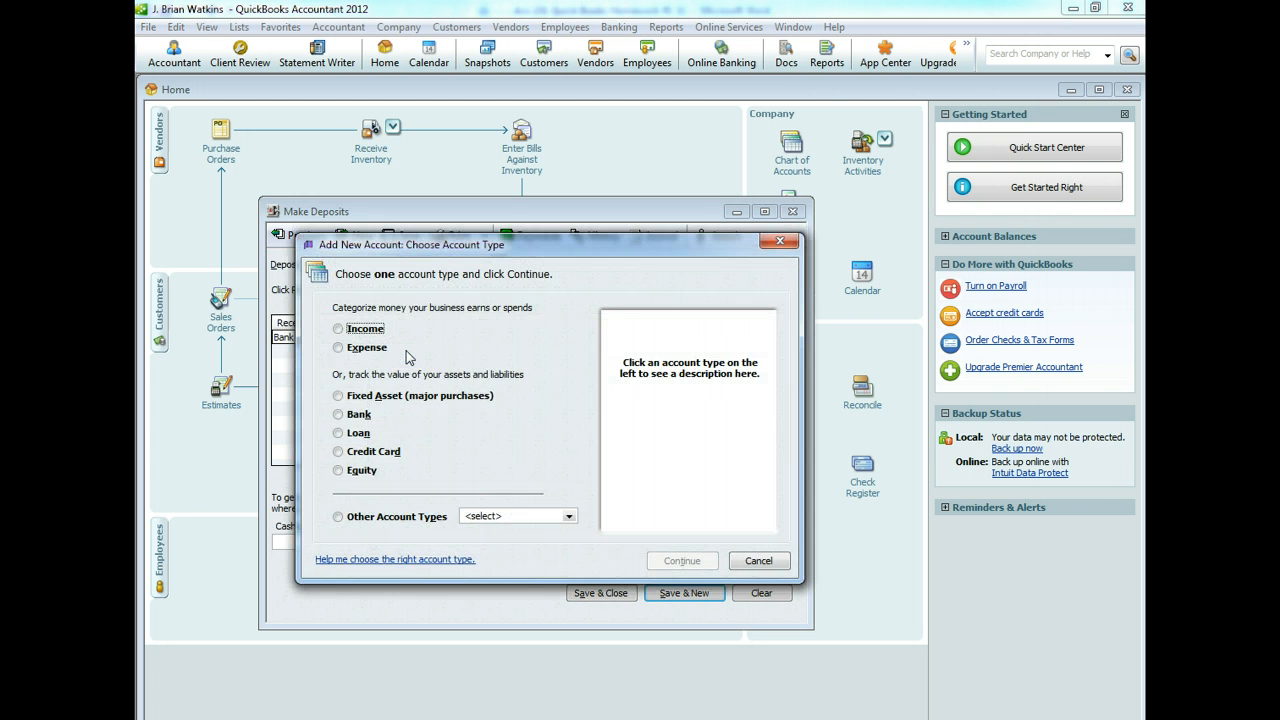
{"action": "left_click", "coordinate": [338, 433]}
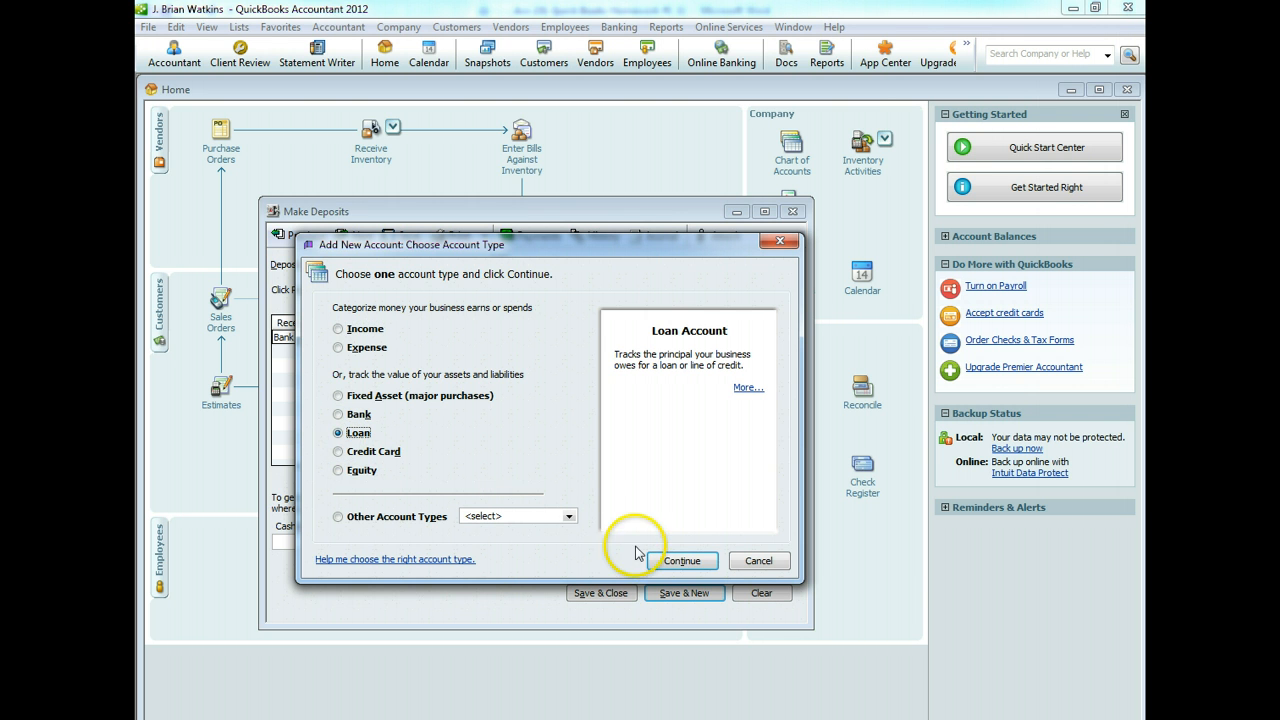
{"action": "left_click", "coordinate": [680, 560]}
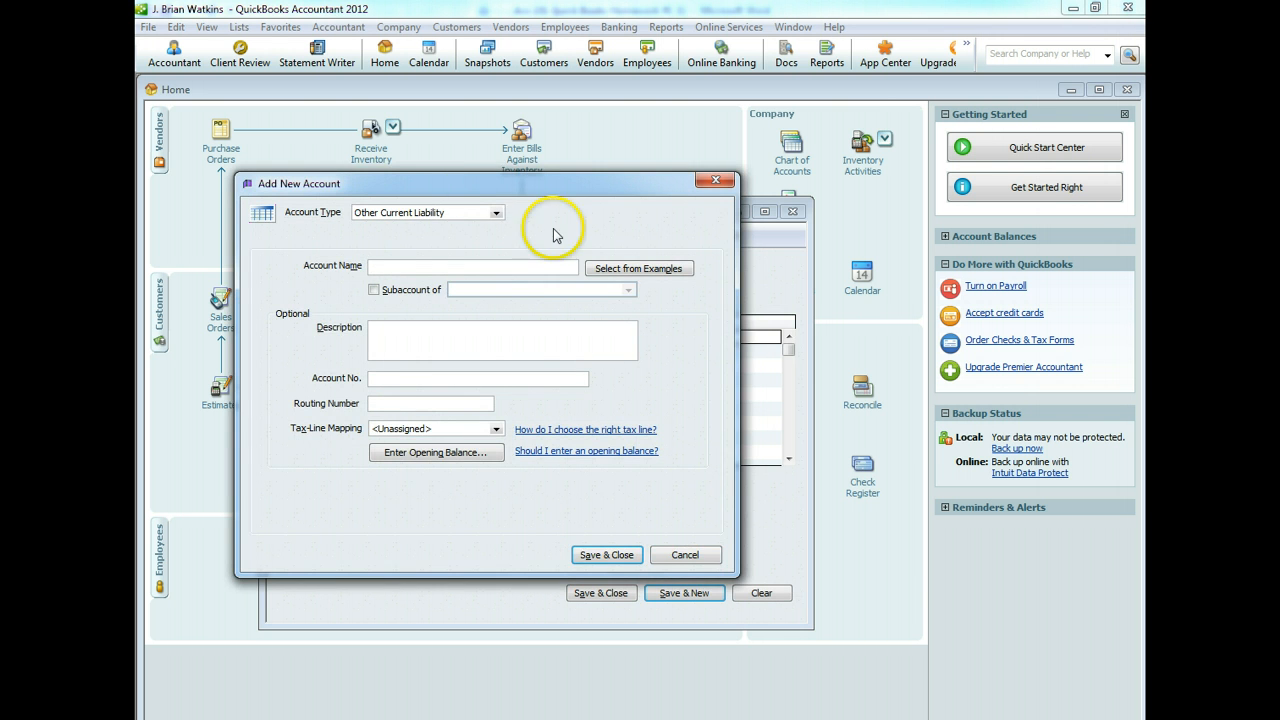
{"action": "left_click", "coordinate": [497, 214]}
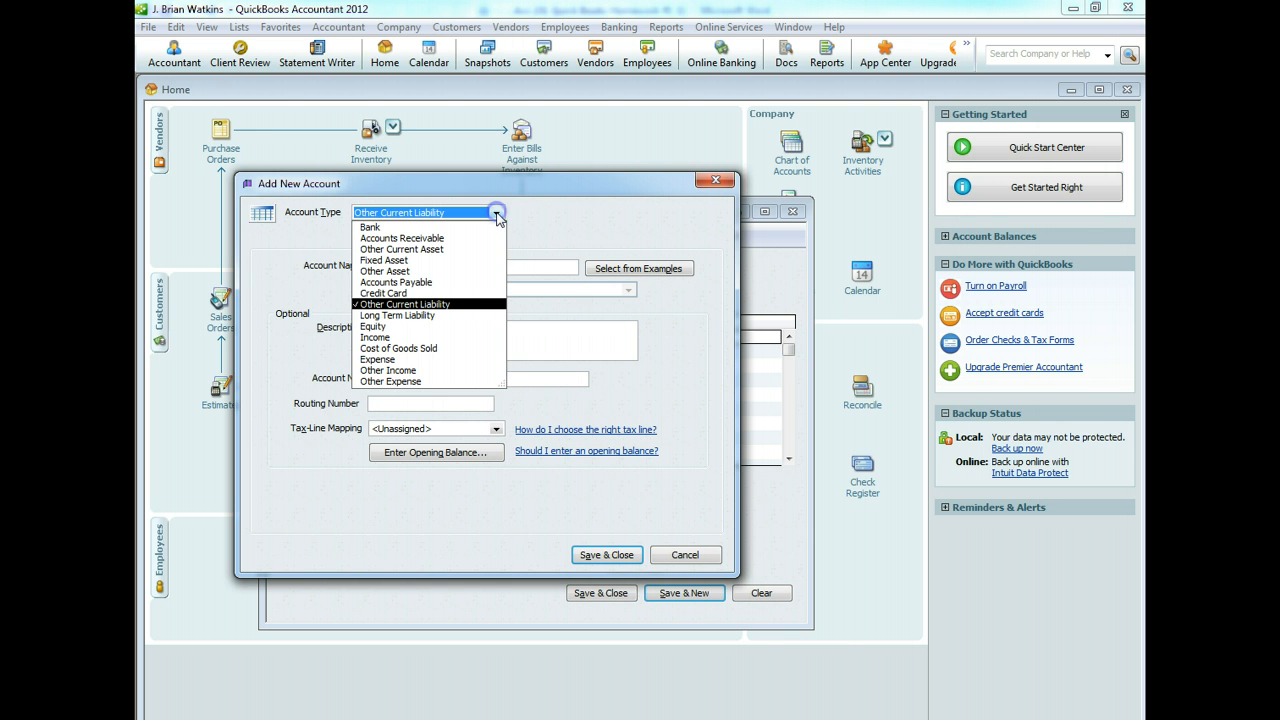
{"action": "left_click", "coordinate": [437, 316]}
{"action": "left_click", "coordinate": [409, 266]}
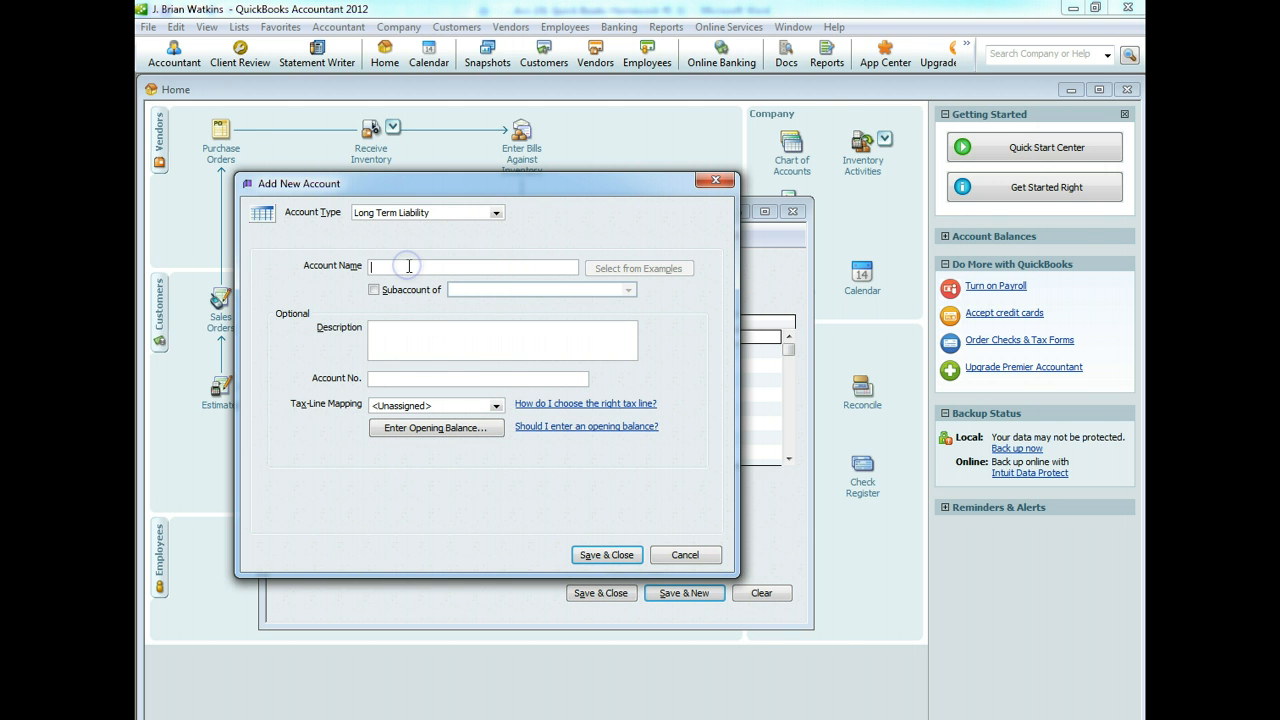
{"action": "type", "text": "Note Payable"}
{"action": "key", "text": "BackSpace"}
{"action": "key", "text": "BackSpace"}
{"action": "key", "text": "BackSpace"}
{"action": "key", "text": "BackSpace"}
{"action": "type", "text": "b;e"}
{"action": "key", "text": "BackSpace"}
{"action": "key", "text": "BackSpace"}
{"action": "type", "text": "le--Bannk of Laie"}
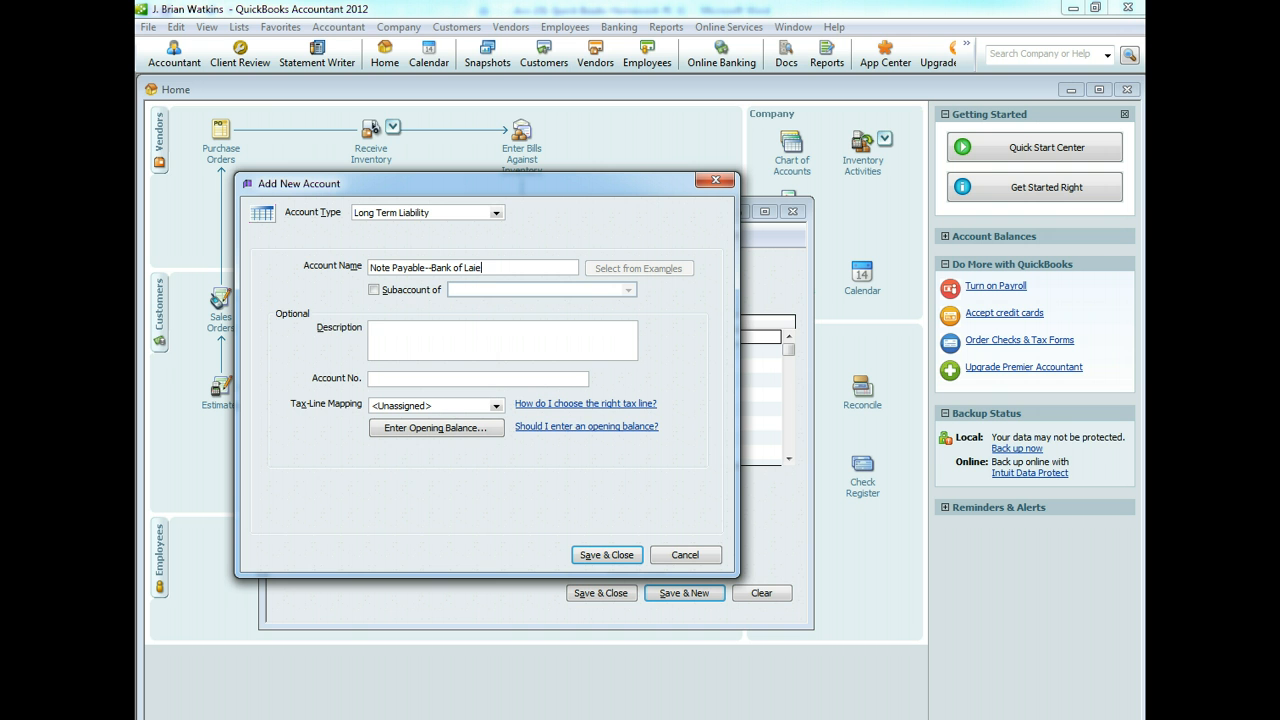
Describe it as 5% compounded monthly and amortized over 4 years, then switch to Excel.
{"action": "left_click", "coordinate": [416, 325]}
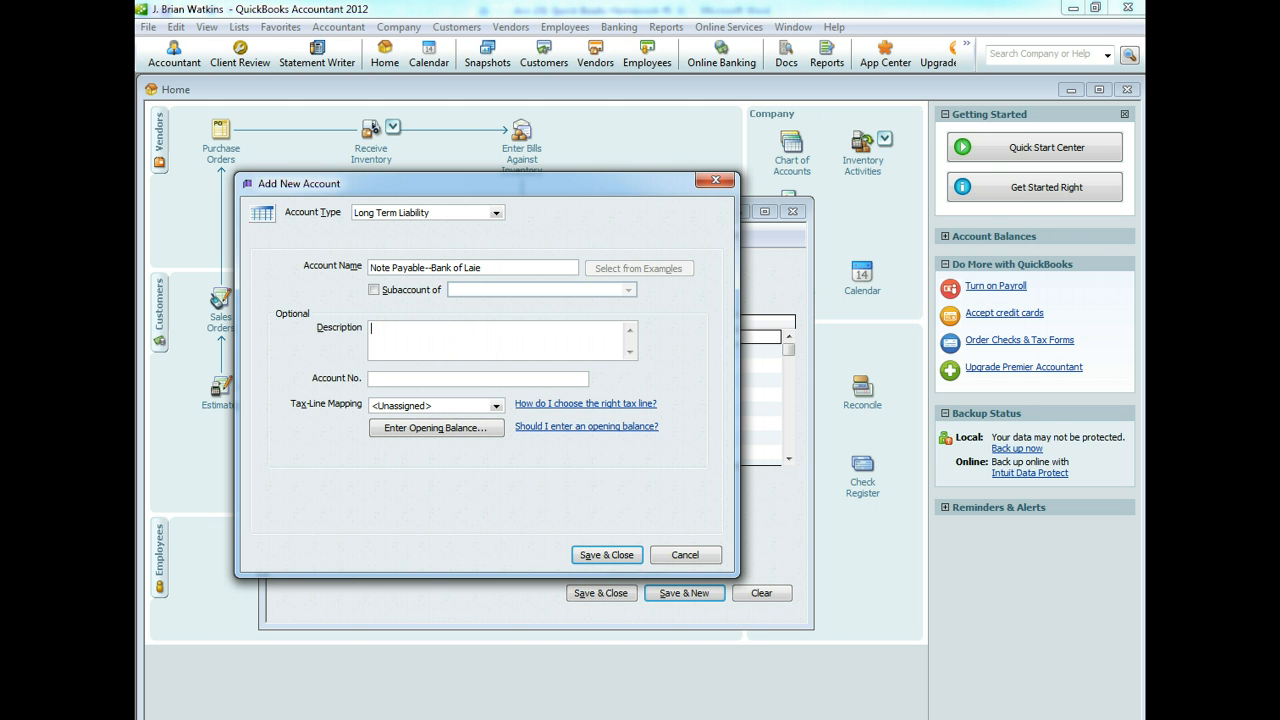
{"action": "type", "text": "5% compoun"}
{"action": "type", "text": "di"}
{"action": "type", "text": "ed ,"}
{"action": "key", "text": "BackSpace"}
{"action": "type", "text": "monthly and amo"}
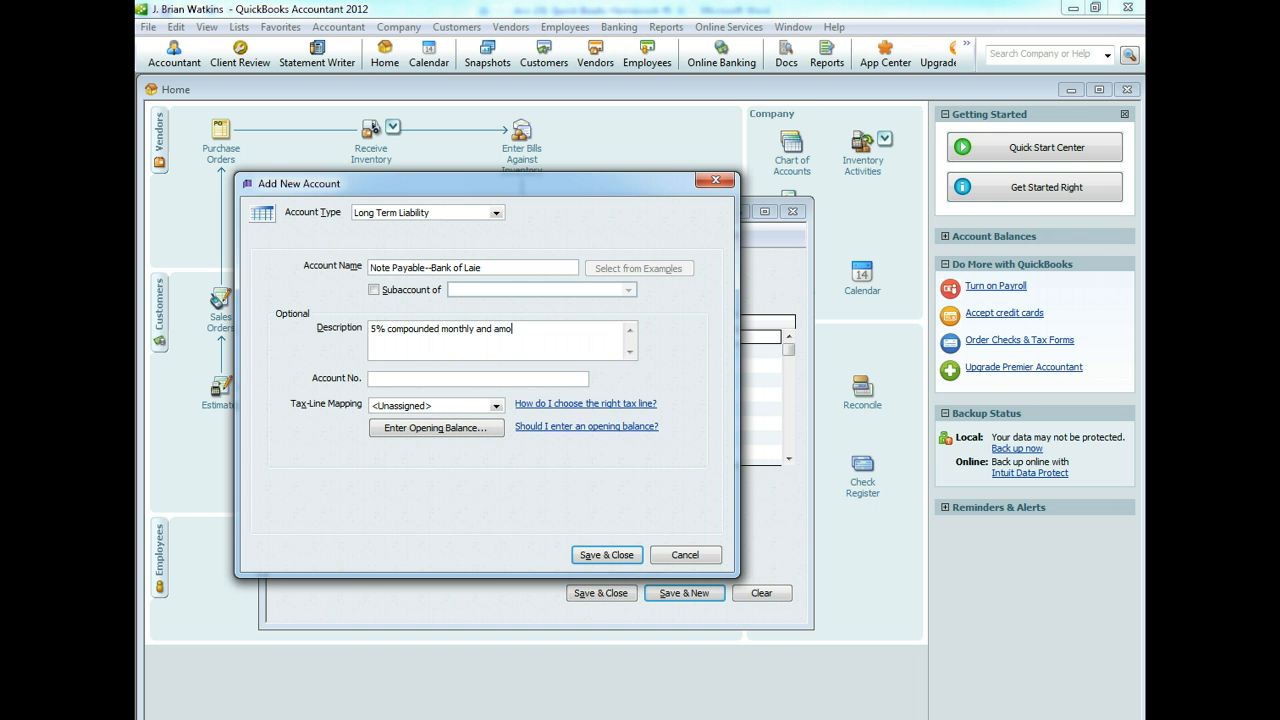
{"action": "type", "text": "rtized over 4 years"}
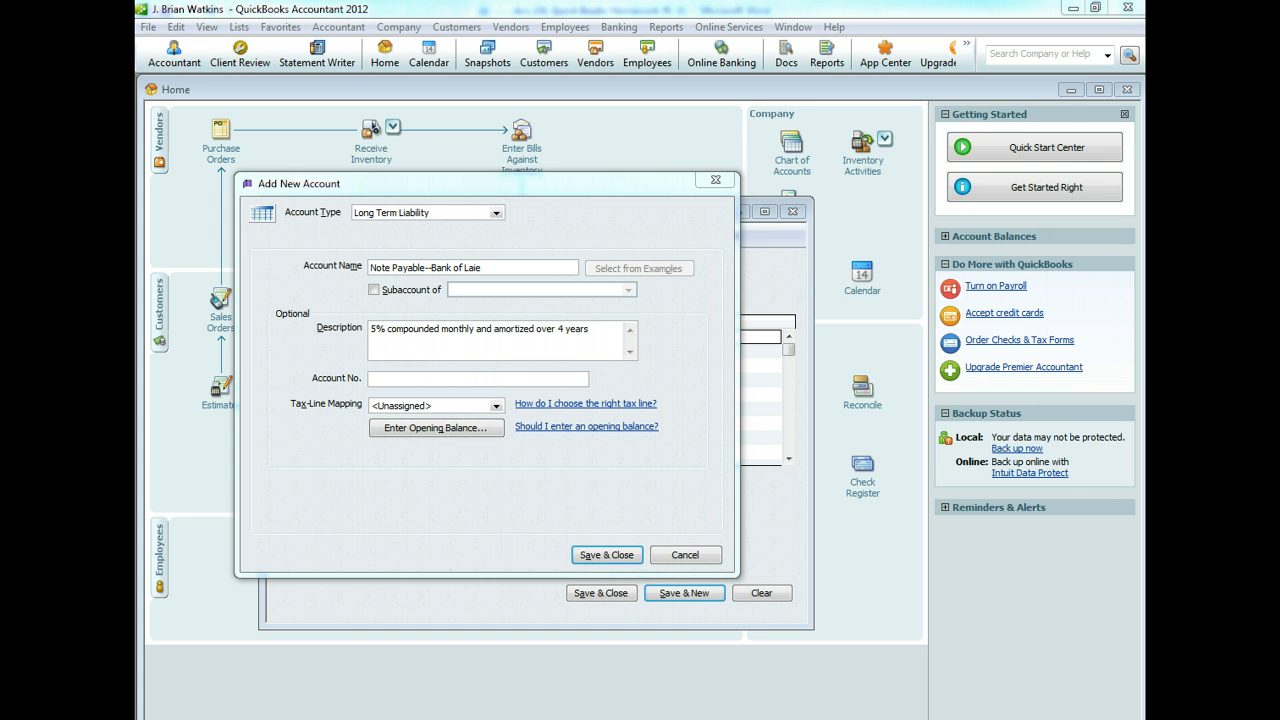
{"action": "key", "text": "alt+Tab"}
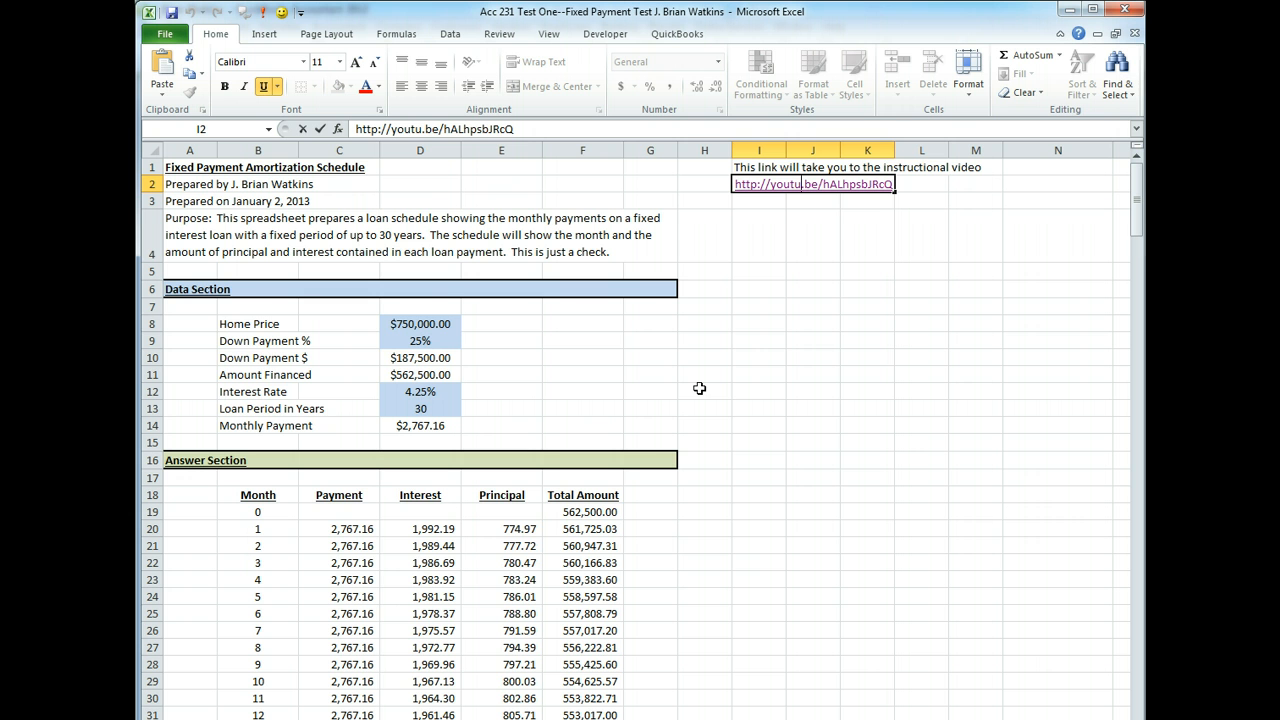
Enter $25,000, 0% down, 5% rate and 4 years to get a $575.73 monthly payment.
{"action": "key", "text": "Escape"}
{"action": "left_click", "coordinate": [414, 324]}
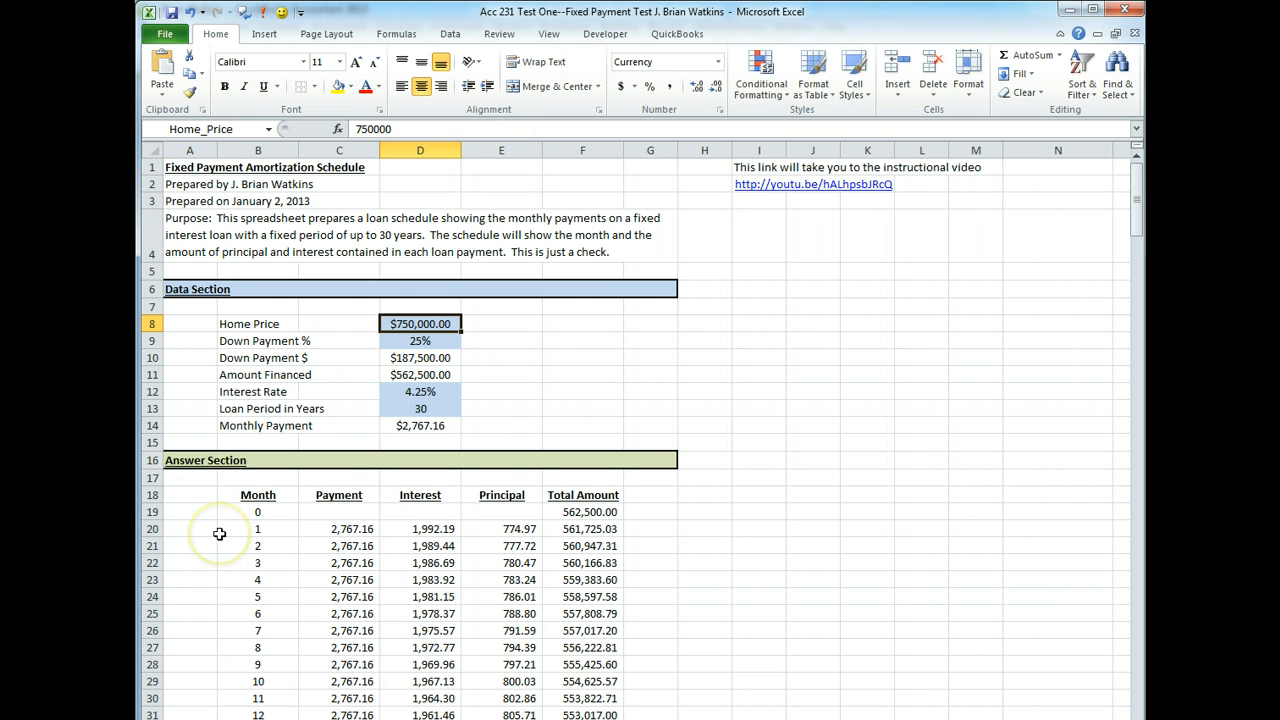
{"action": "type", "text": "25000"}
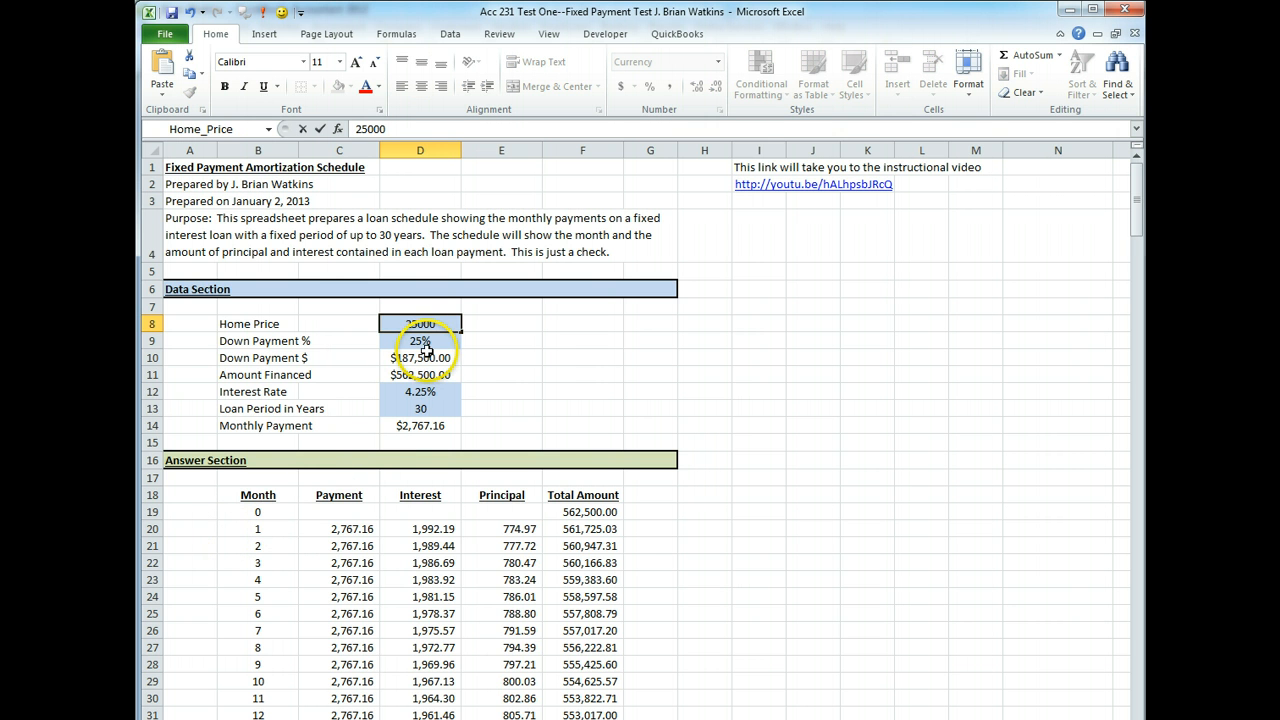
{"action": "left_click", "coordinate": [424, 341]}
{"action": "type", "text": "0"}
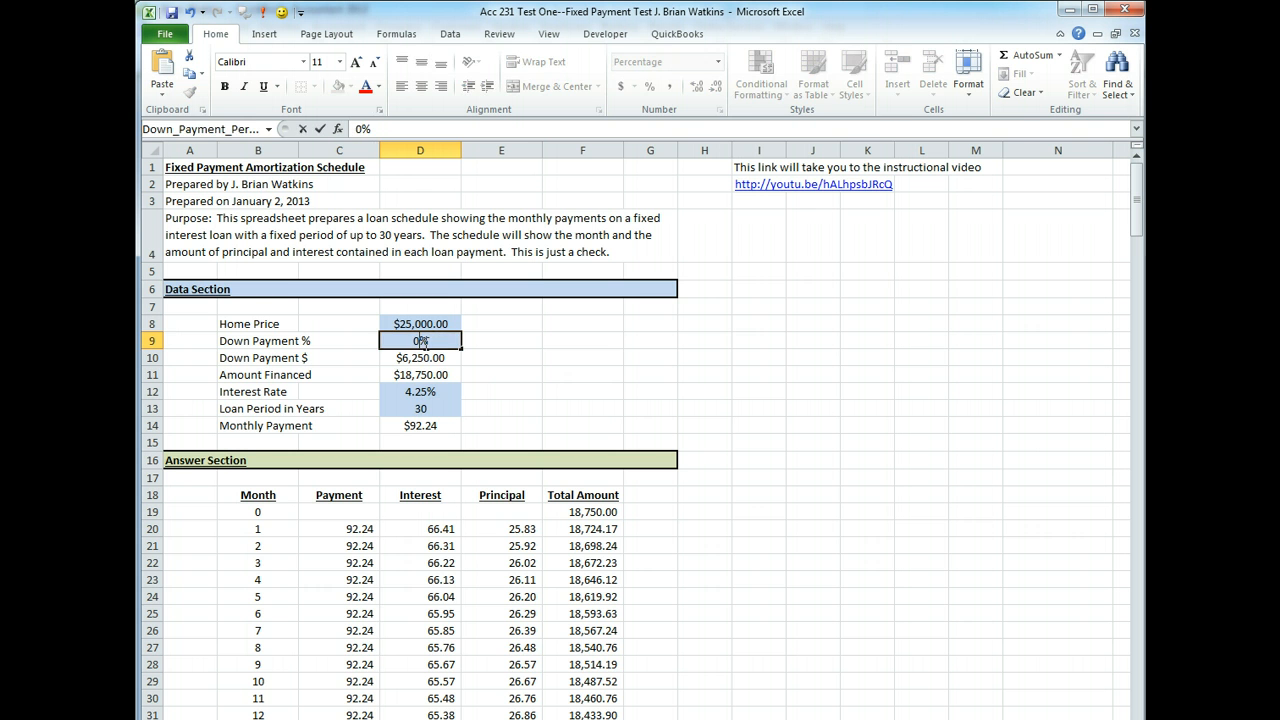
{"action": "left_click", "coordinate": [418, 391]}
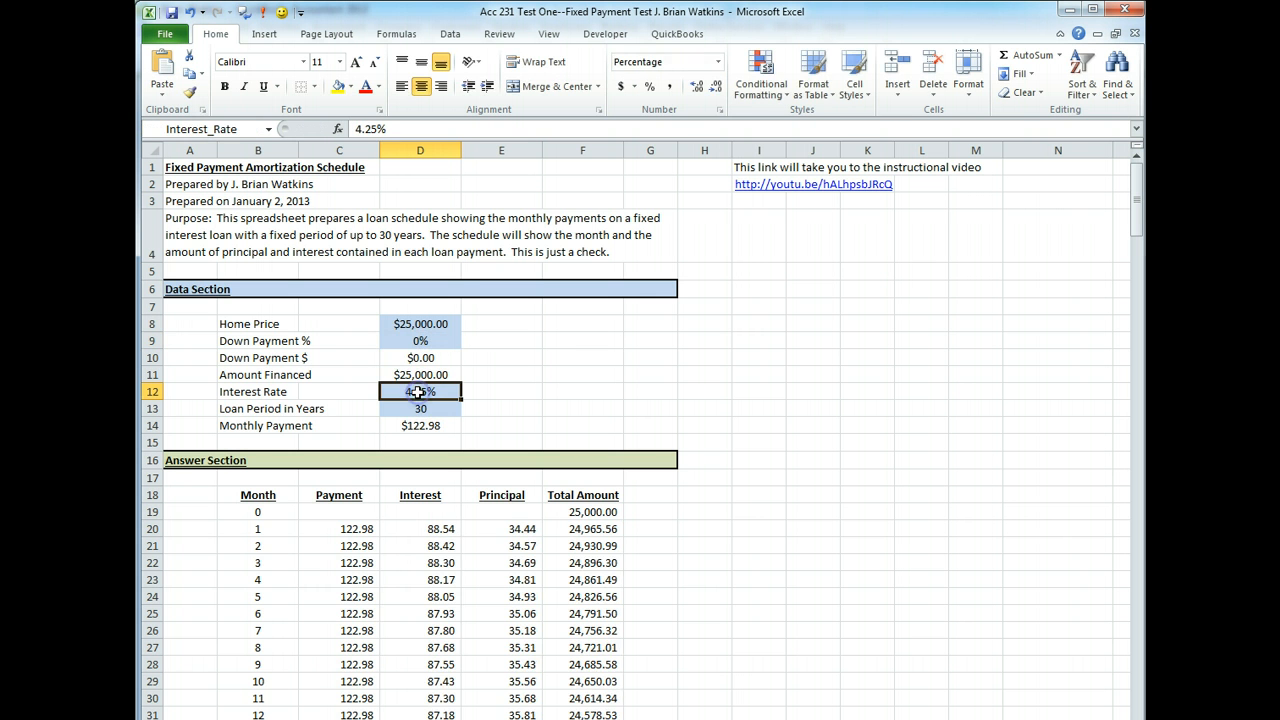
{"action": "type", "text": "5"}
{"action": "left_click", "coordinate": [424, 409]}
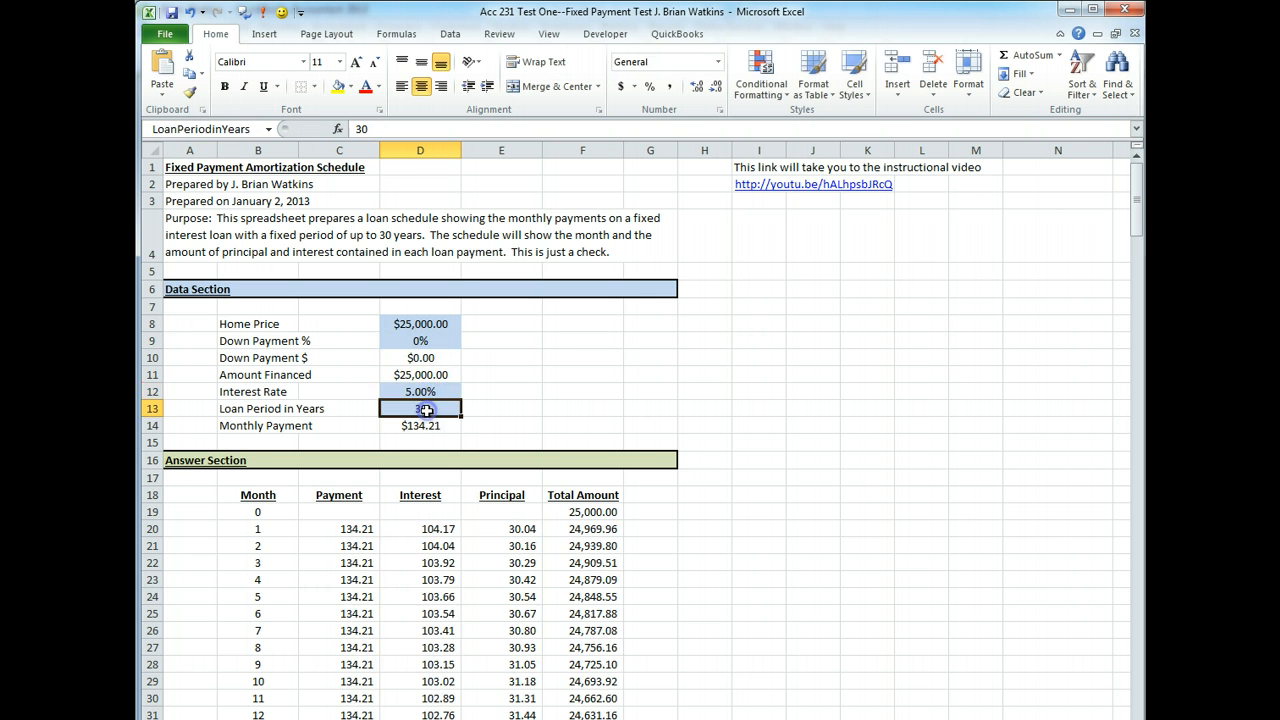
{"action": "type", "text": "4"}
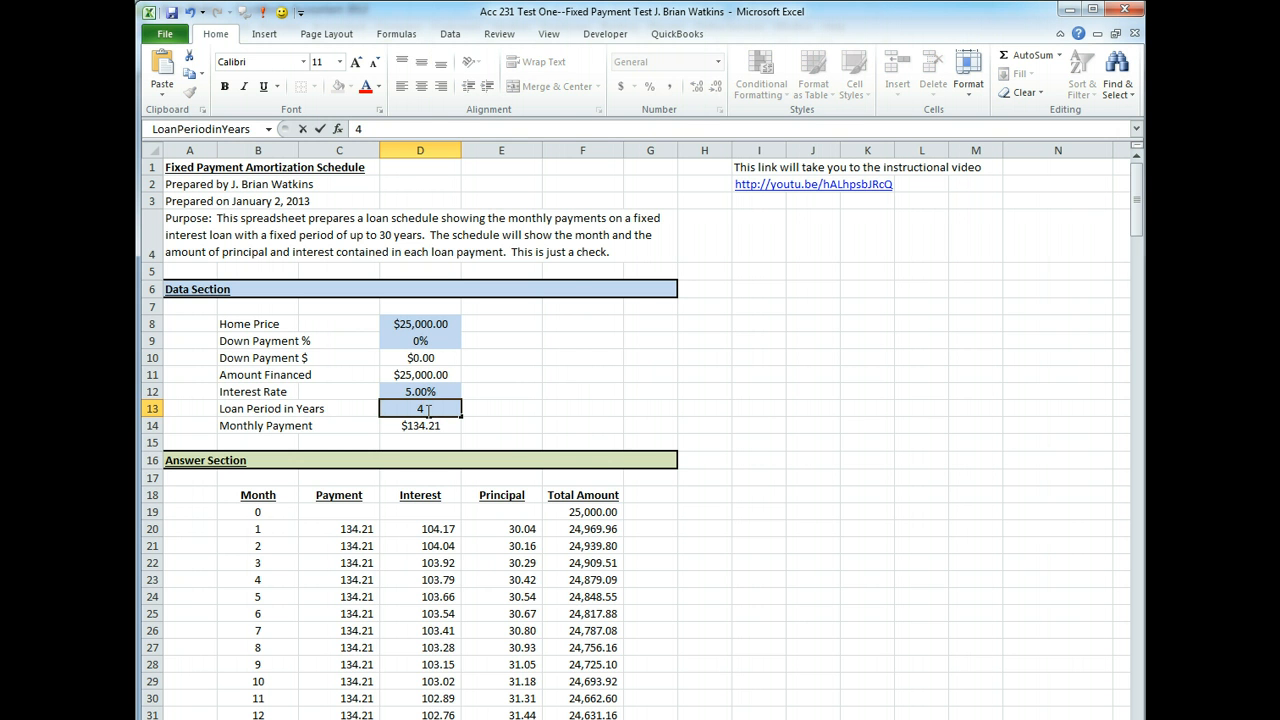
{"action": "key", "text": "Return"}
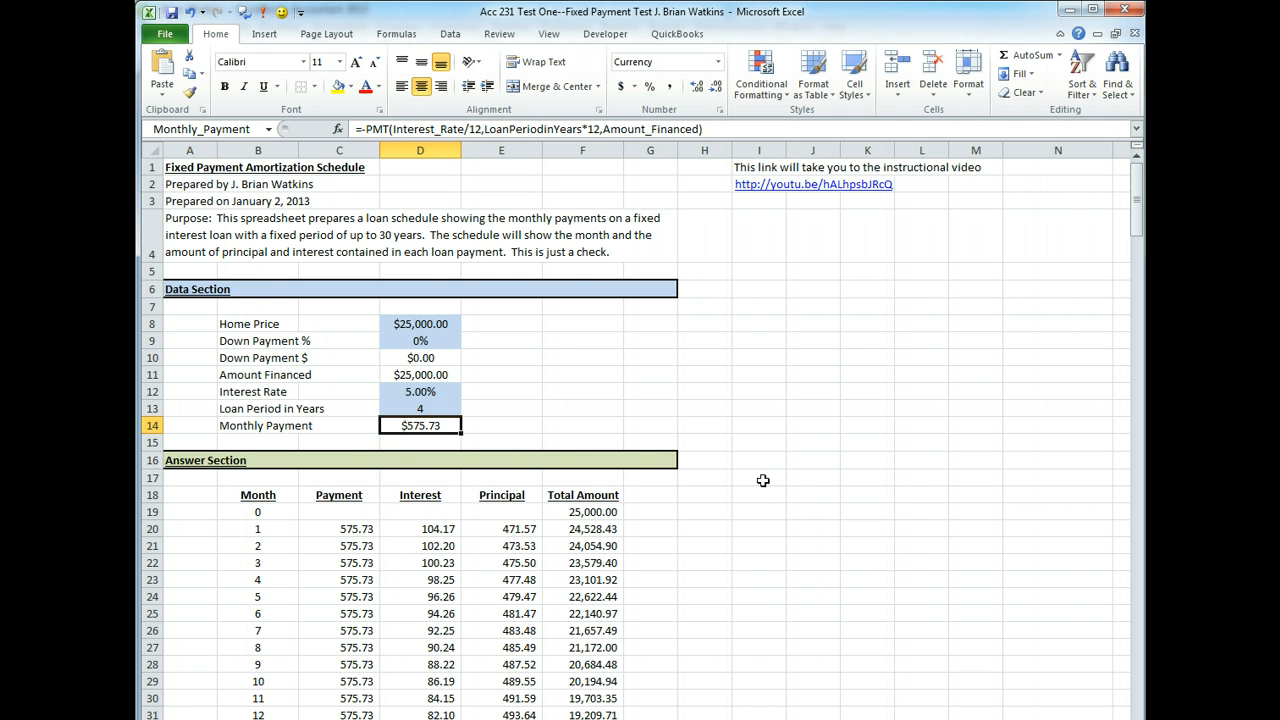
{"action": "key", "text": "alt+Tab"}
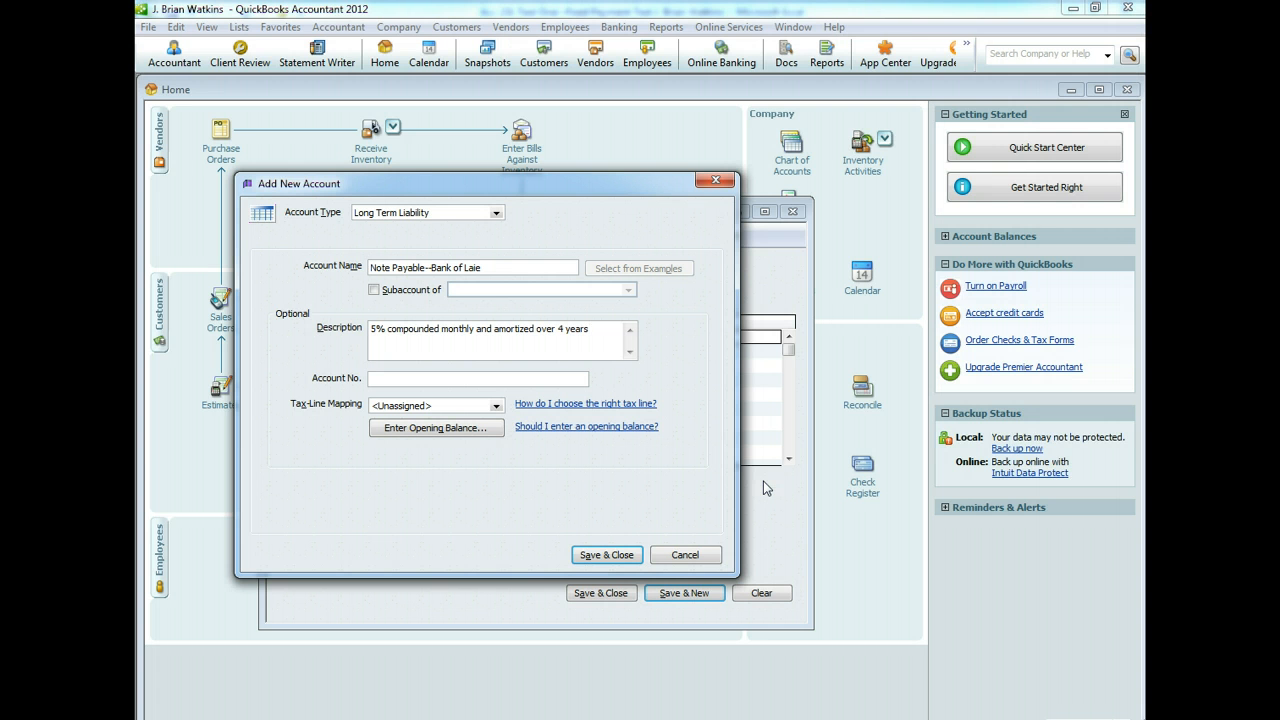
Append ', minimum payment is $575.73' to the Note Payable--Bank of Laie description and save the account.
{"action": "left_click", "coordinate": [582, 331]}
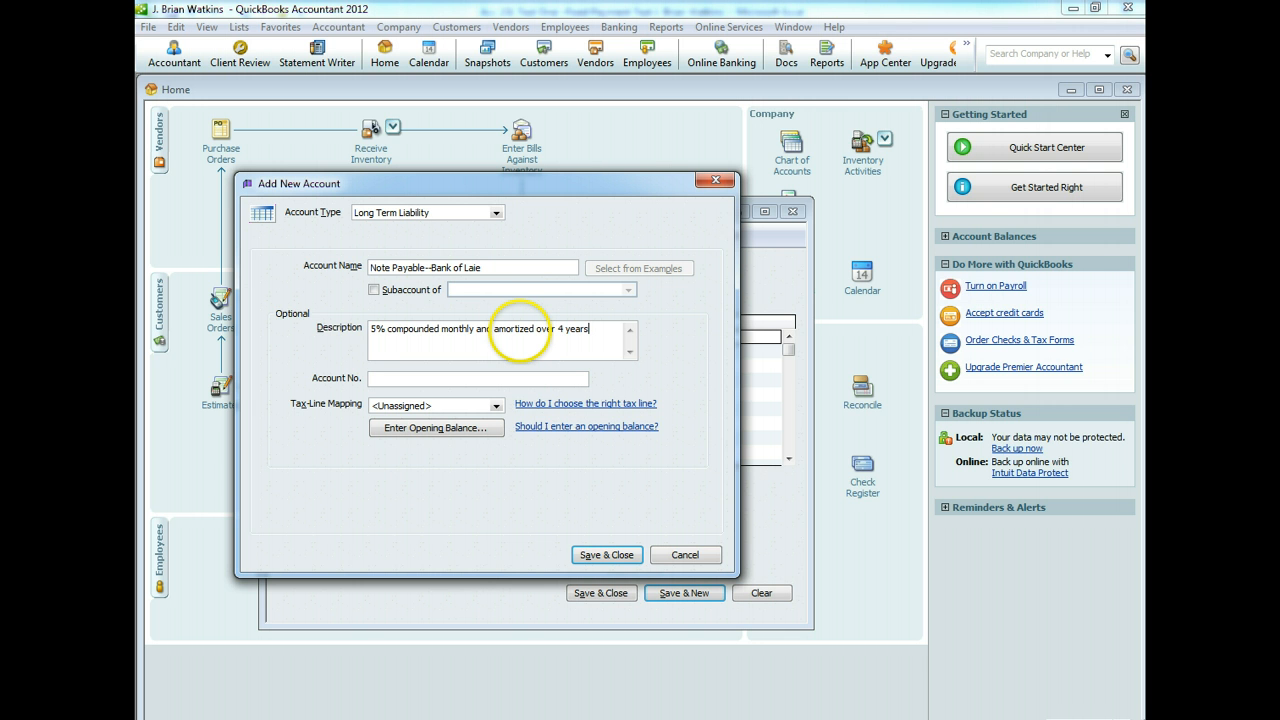
{"action": "type", "text": ", minimum payment is $"}
{"action": "key", "text": "alt+Tab"}
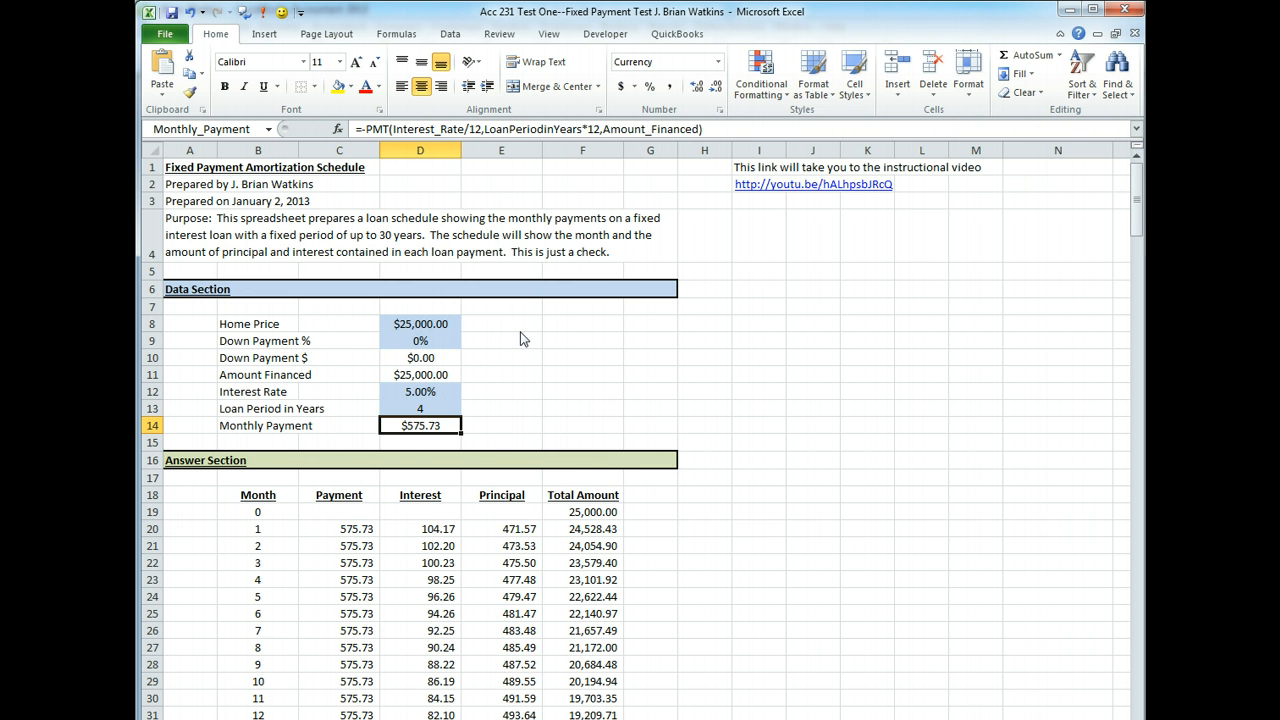
{"action": "key", "text": "alt+Tab"}
{"action": "type", "text": "57"}
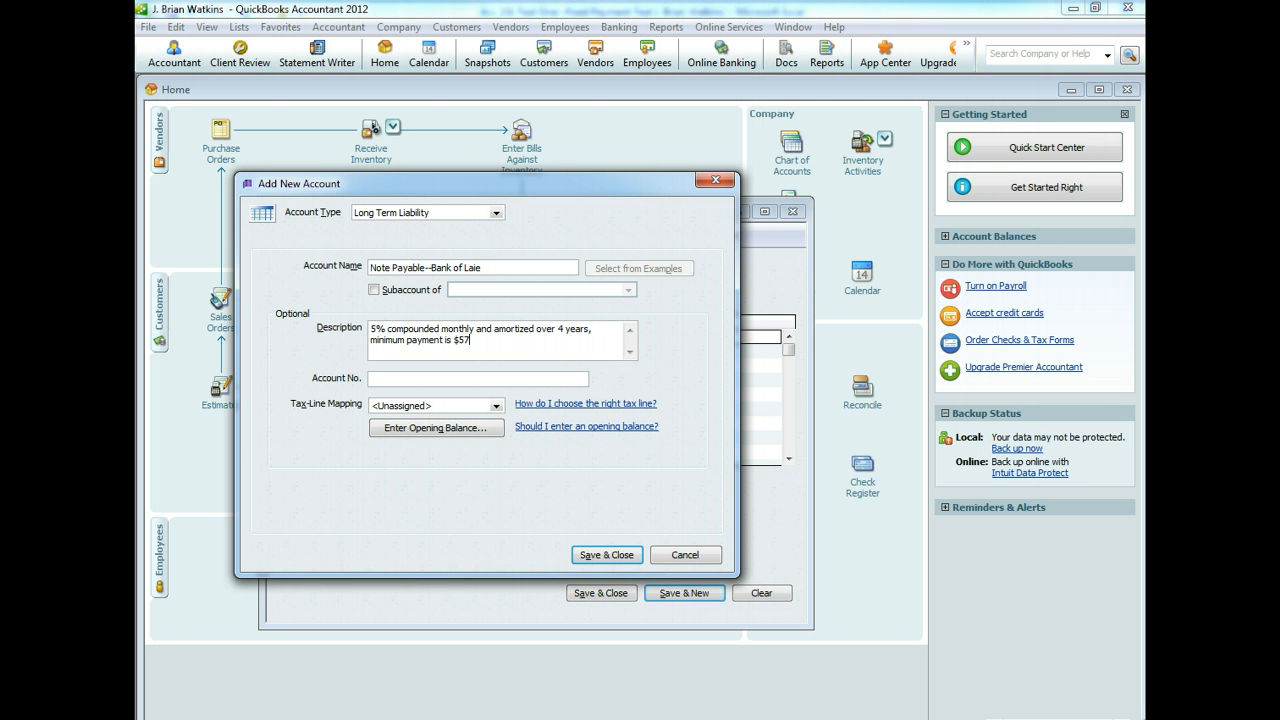
{"action": "type", "text": "5.73"}
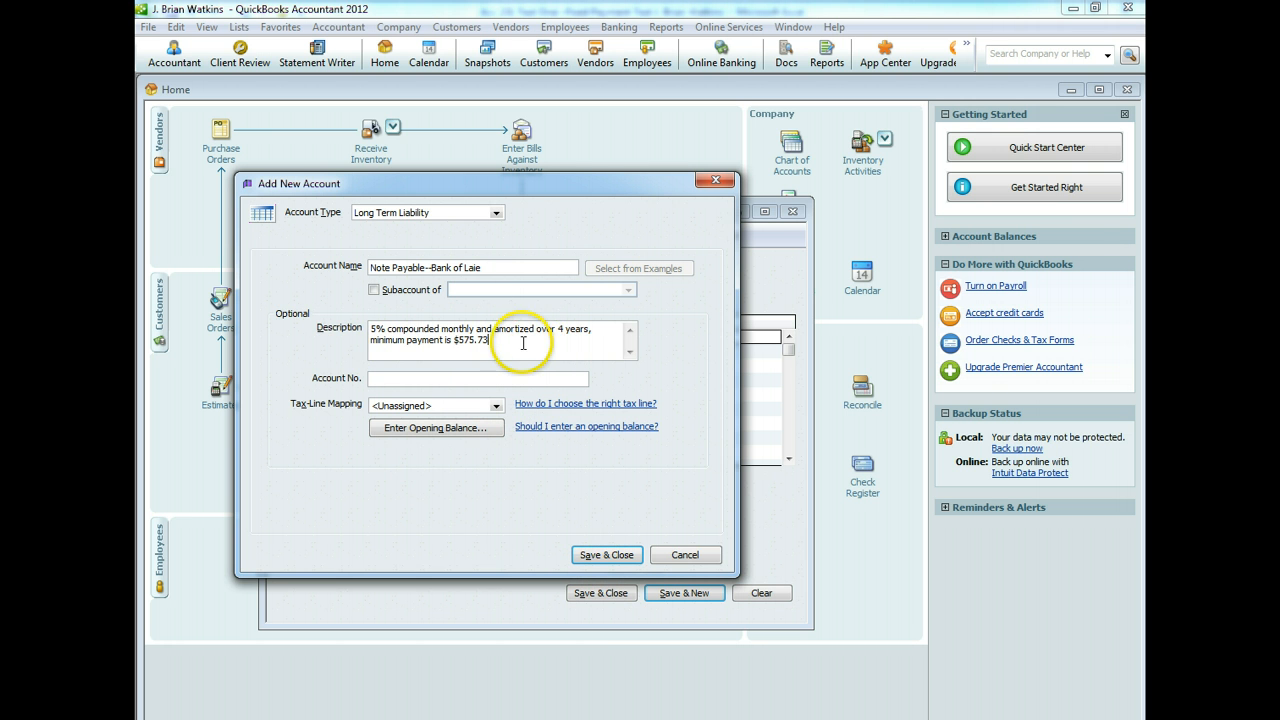
{"action": "left_click", "coordinate": [603, 554]}
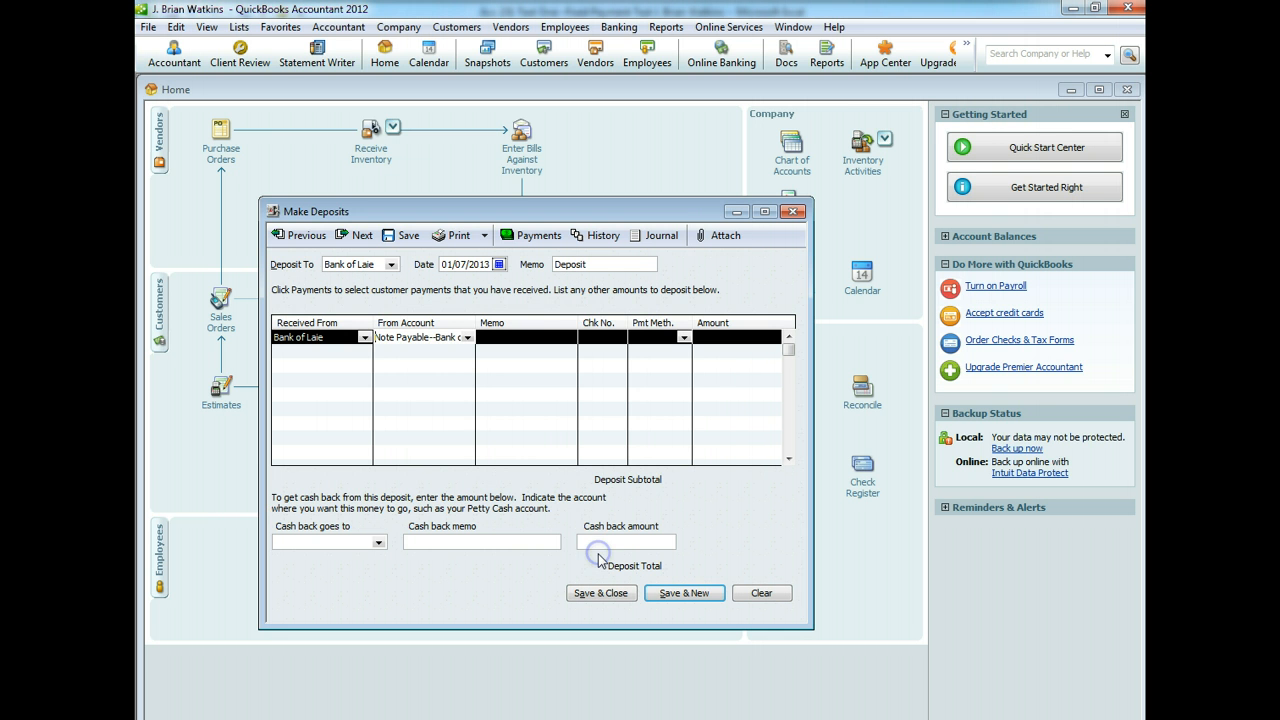
Fill the deposit line with memo 'Initial Financing', payment method Cash and amount 25000.
{"action": "left_click", "coordinate": [560, 340]}
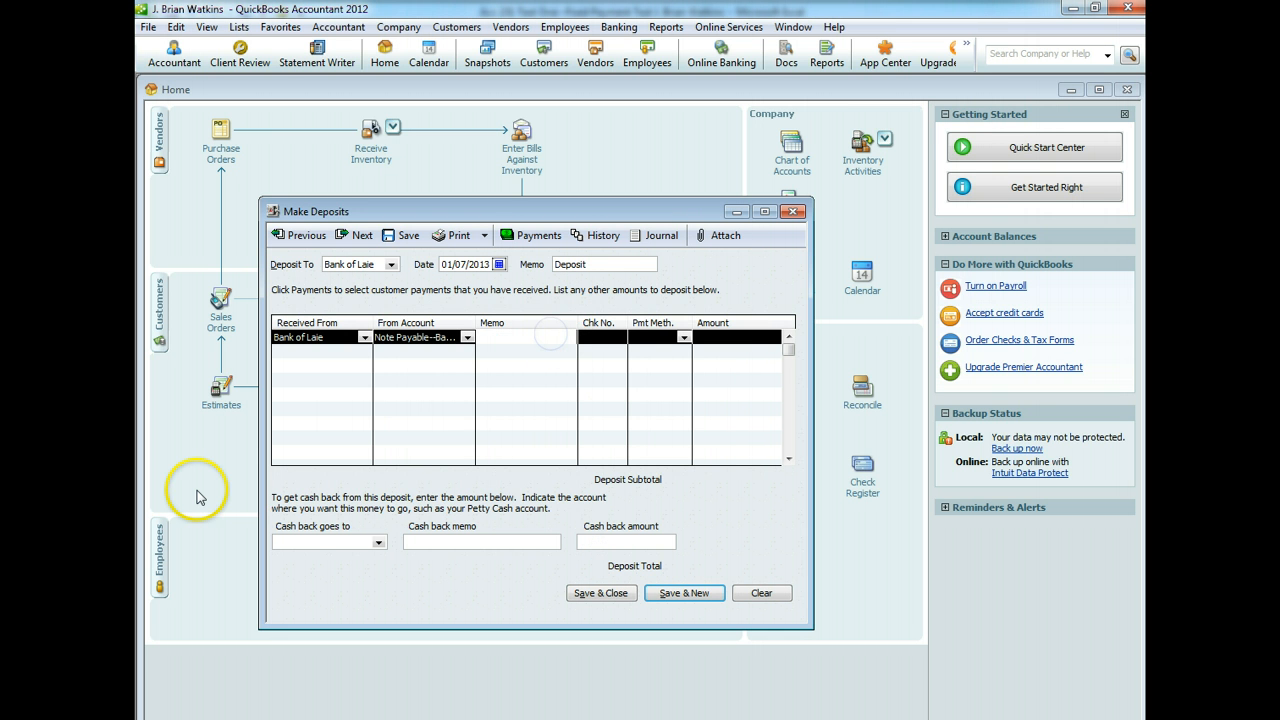
{"action": "type", "text": "Initial Financing"}
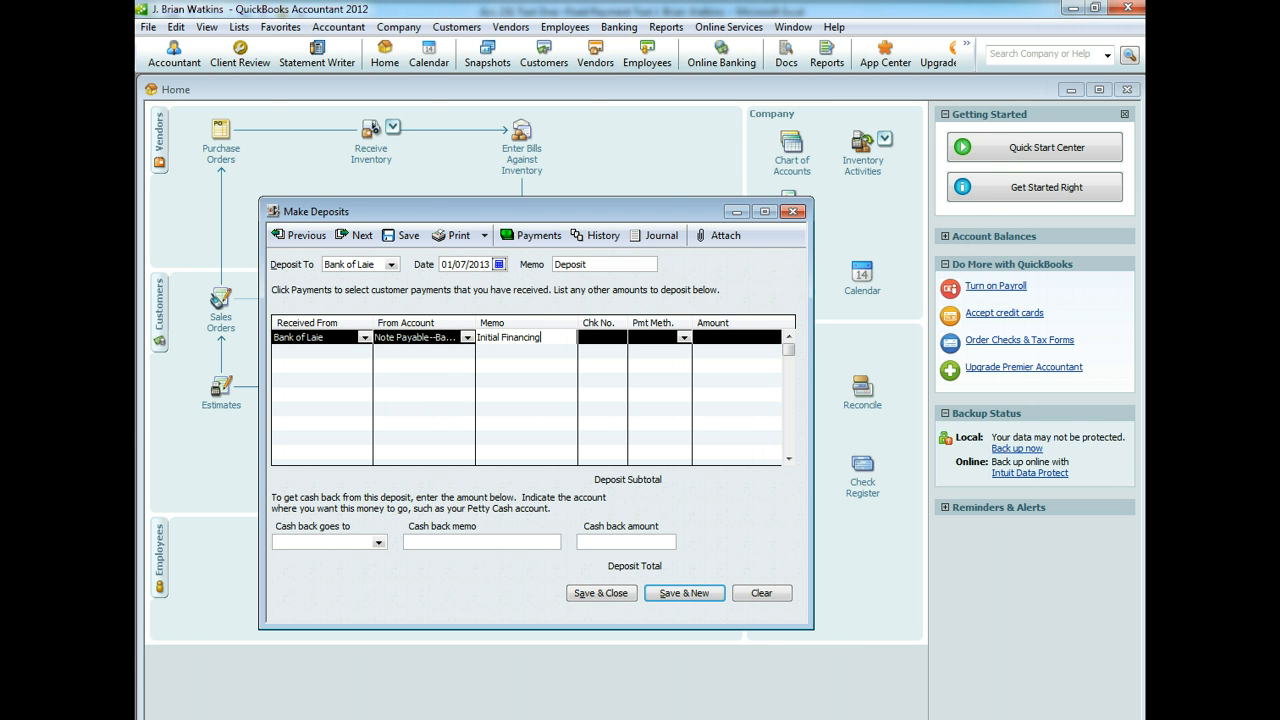
{"action": "left_click", "coordinate": [684, 337]}
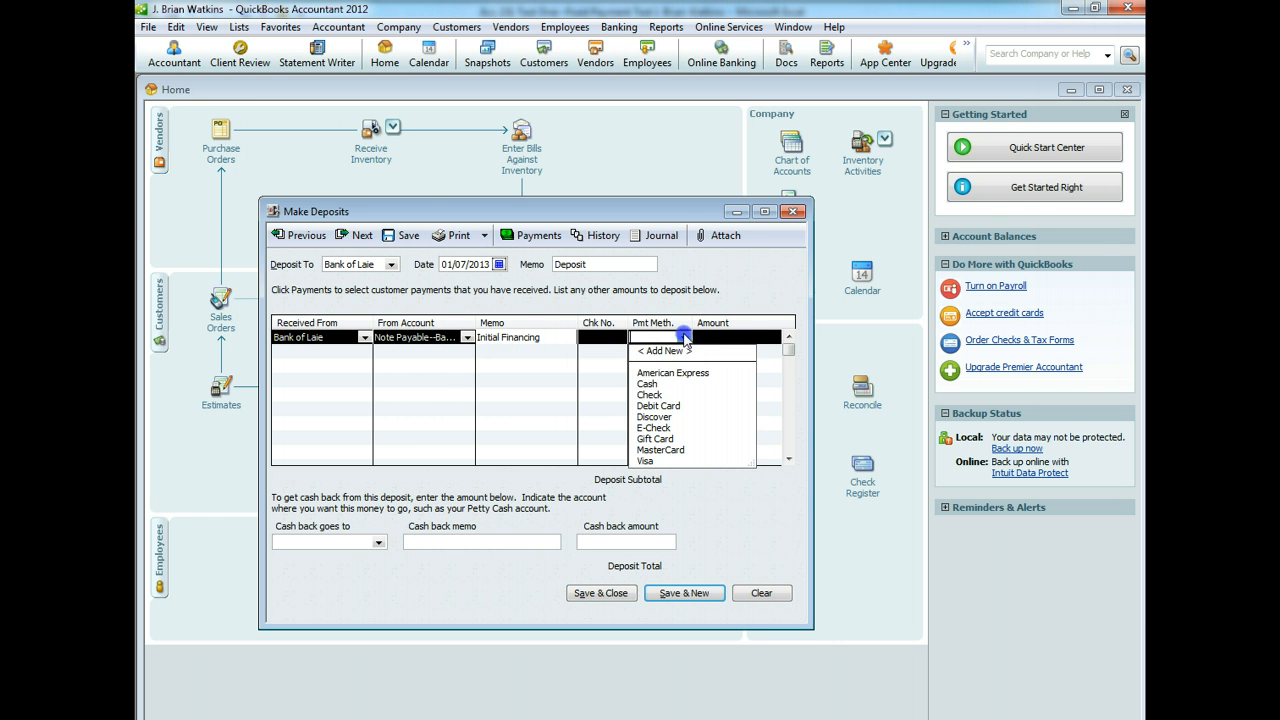
{"action": "left_click", "coordinate": [655, 384]}
{"action": "left_click", "coordinate": [720, 338]}
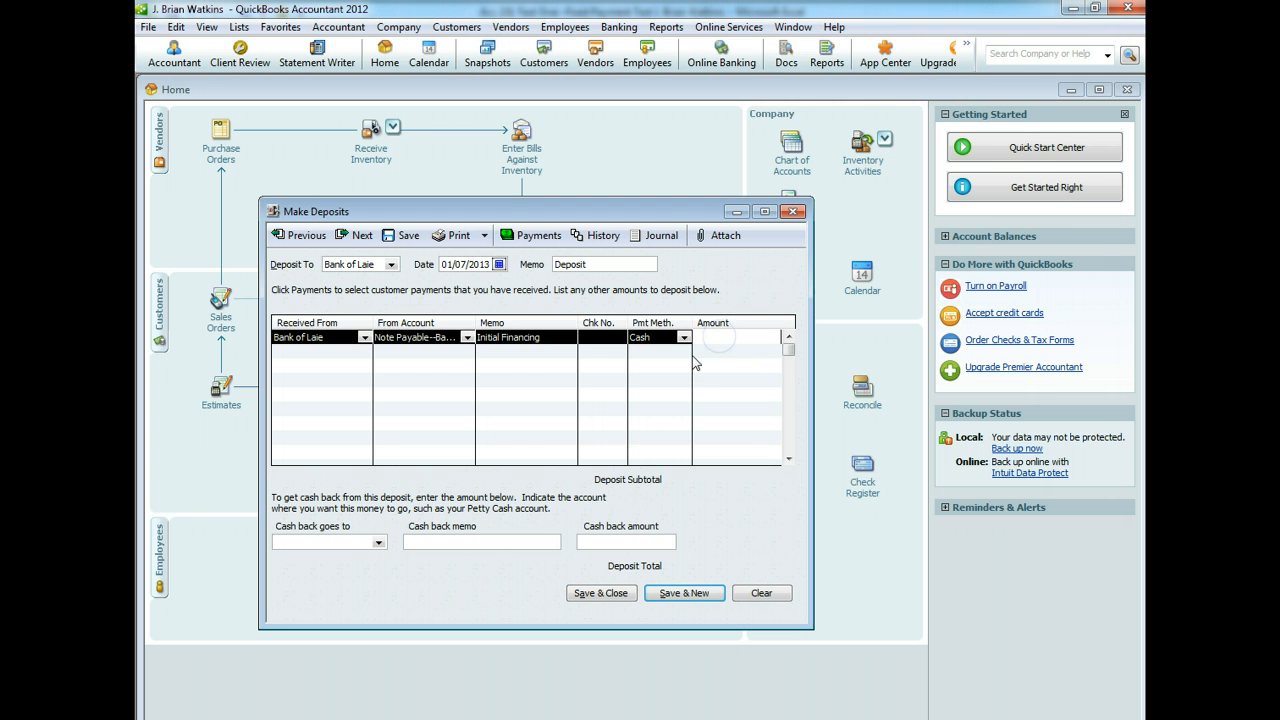
{"action": "type", "text": "25000"}
Date the $25,000 deposit February 1, 2013 and save it.
{"action": "left_click", "coordinate": [499, 264]}
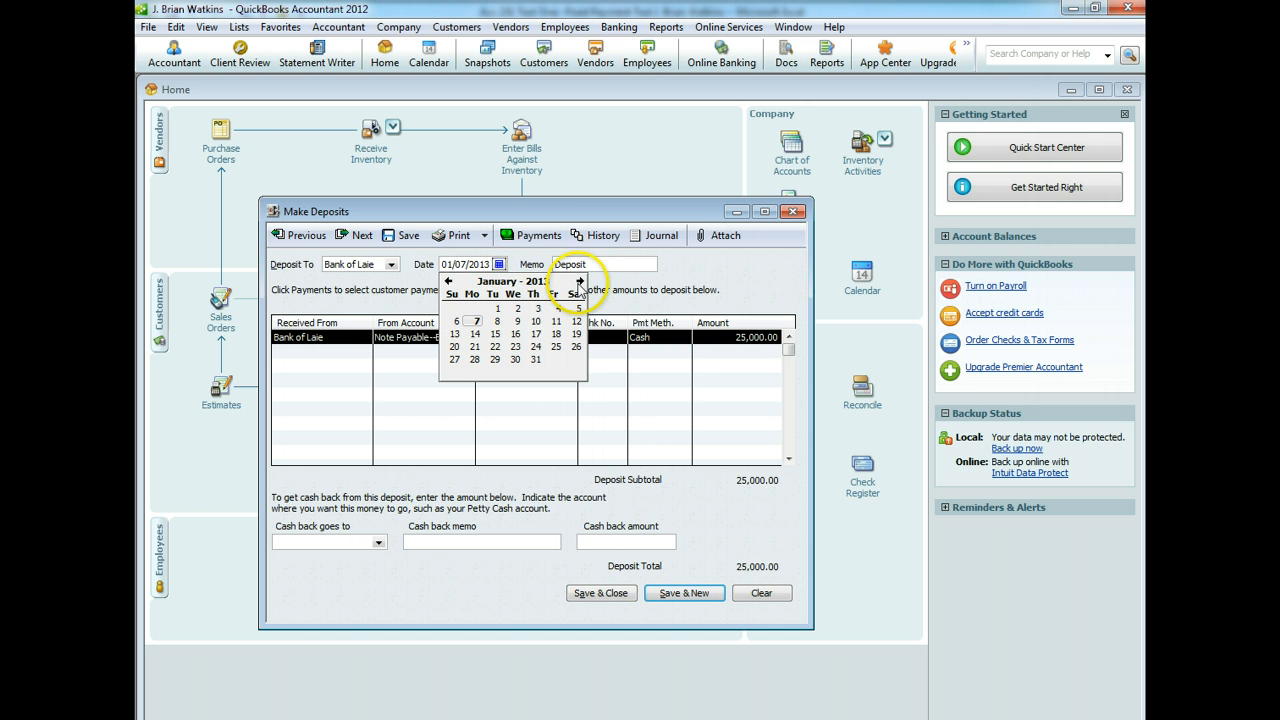
{"action": "left_click", "coordinate": [580, 282]}
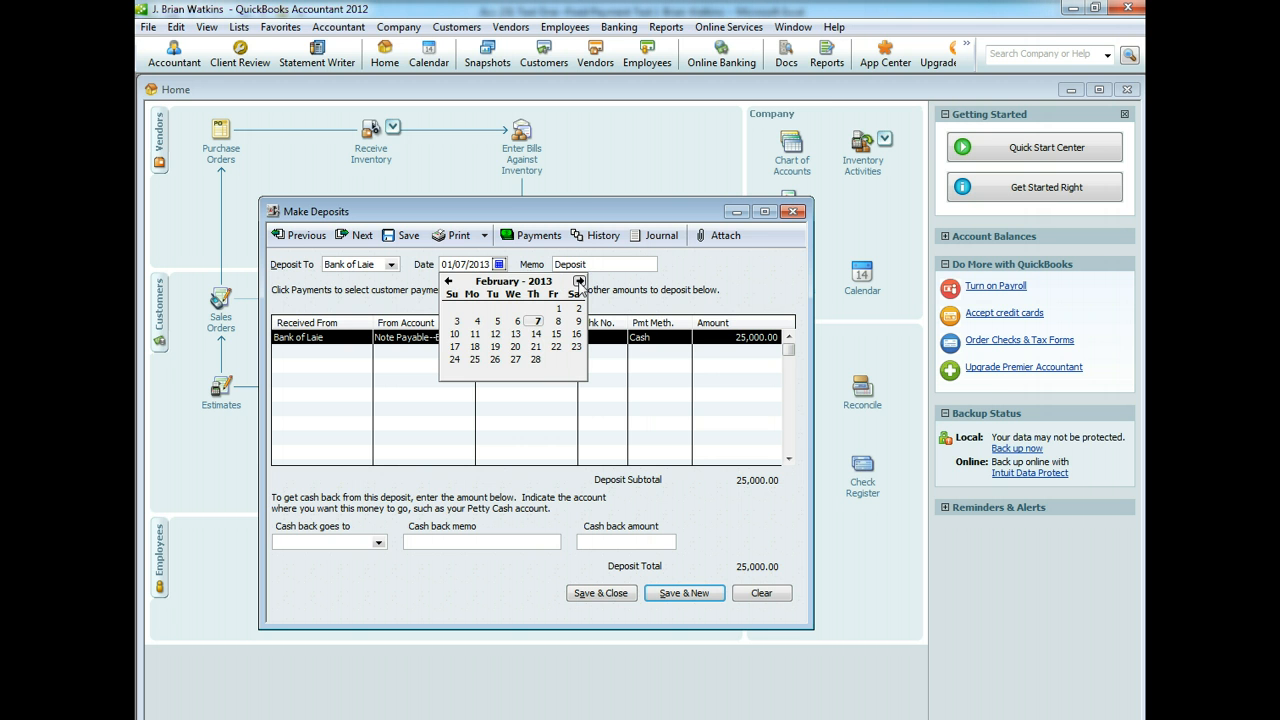
{"action": "left_click", "coordinate": [558, 308]}
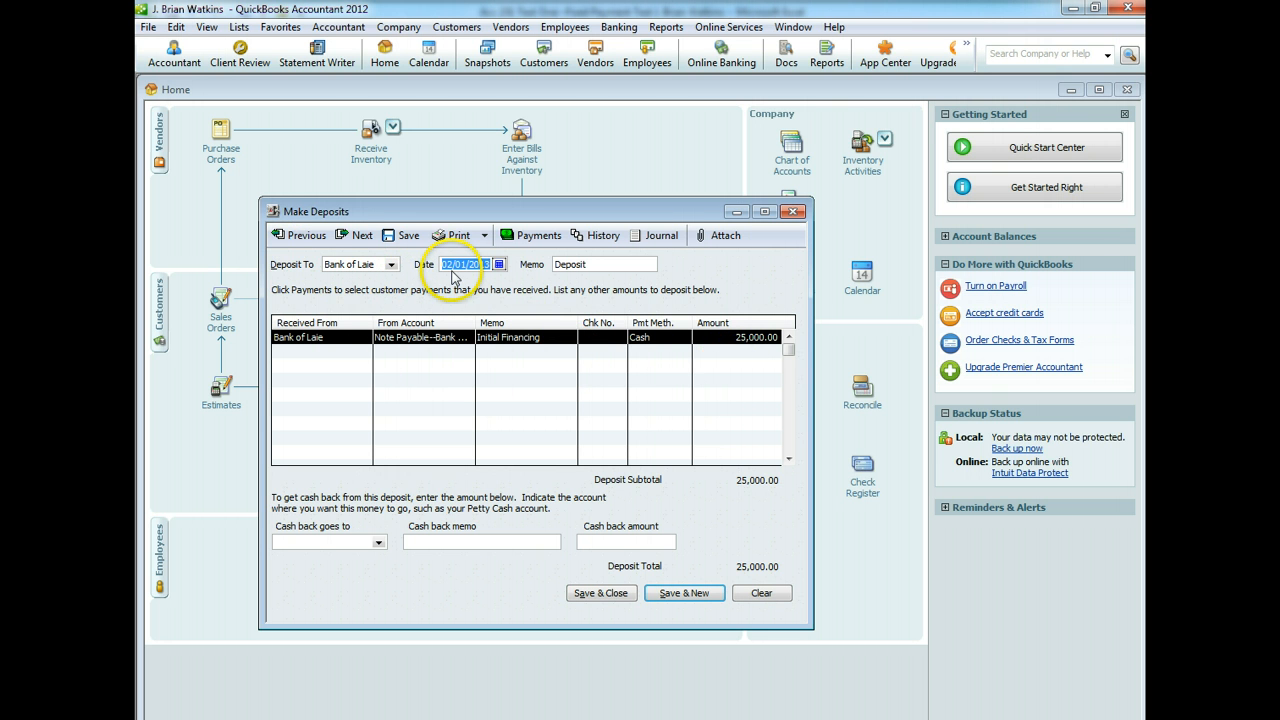
{"action": "left_click", "coordinate": [596, 593]}
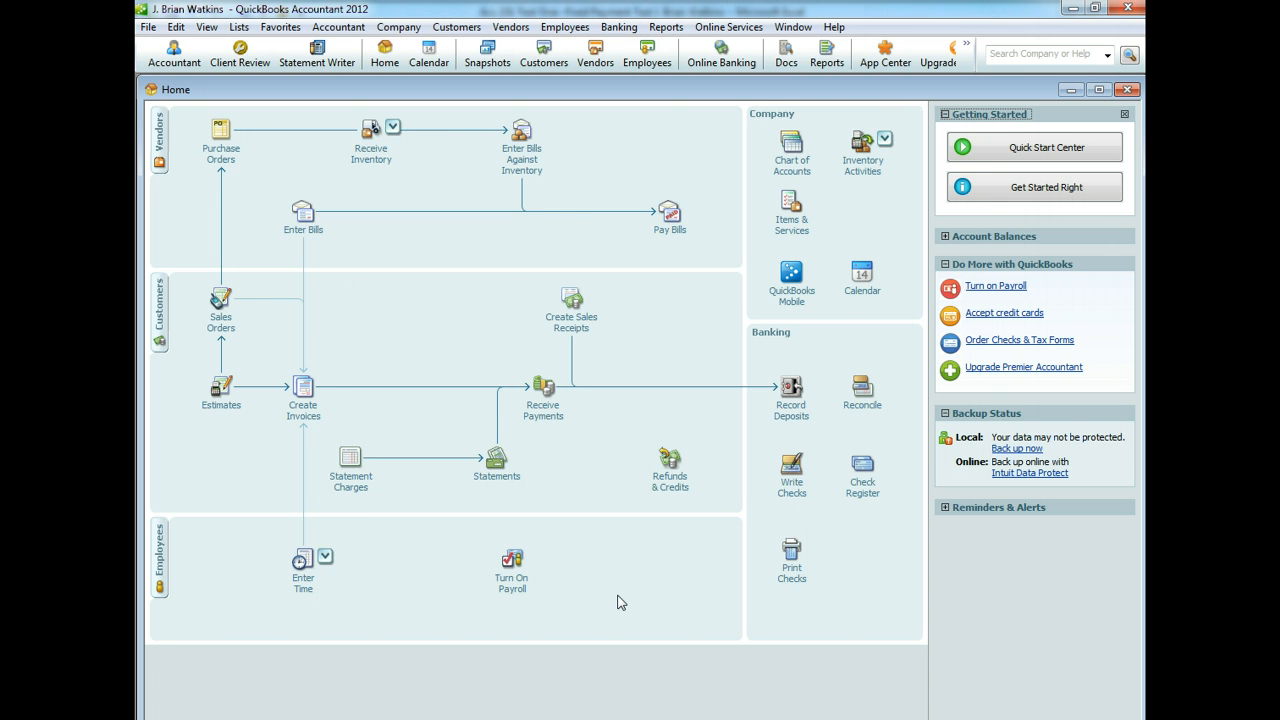
Open the Balance Sheet Standard report from Reports > Company & Financial.
{"action": "left_click", "coordinate": [612, 510]}
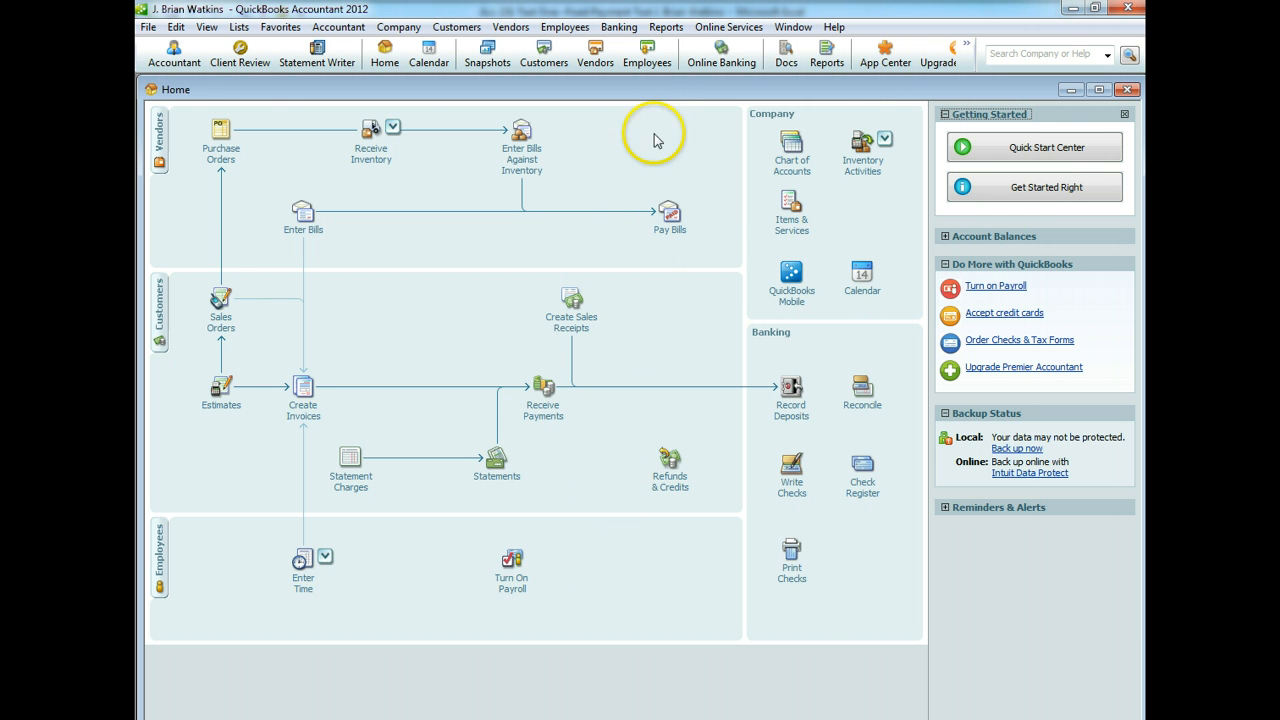
{"action": "left_click", "coordinate": [662, 27]}
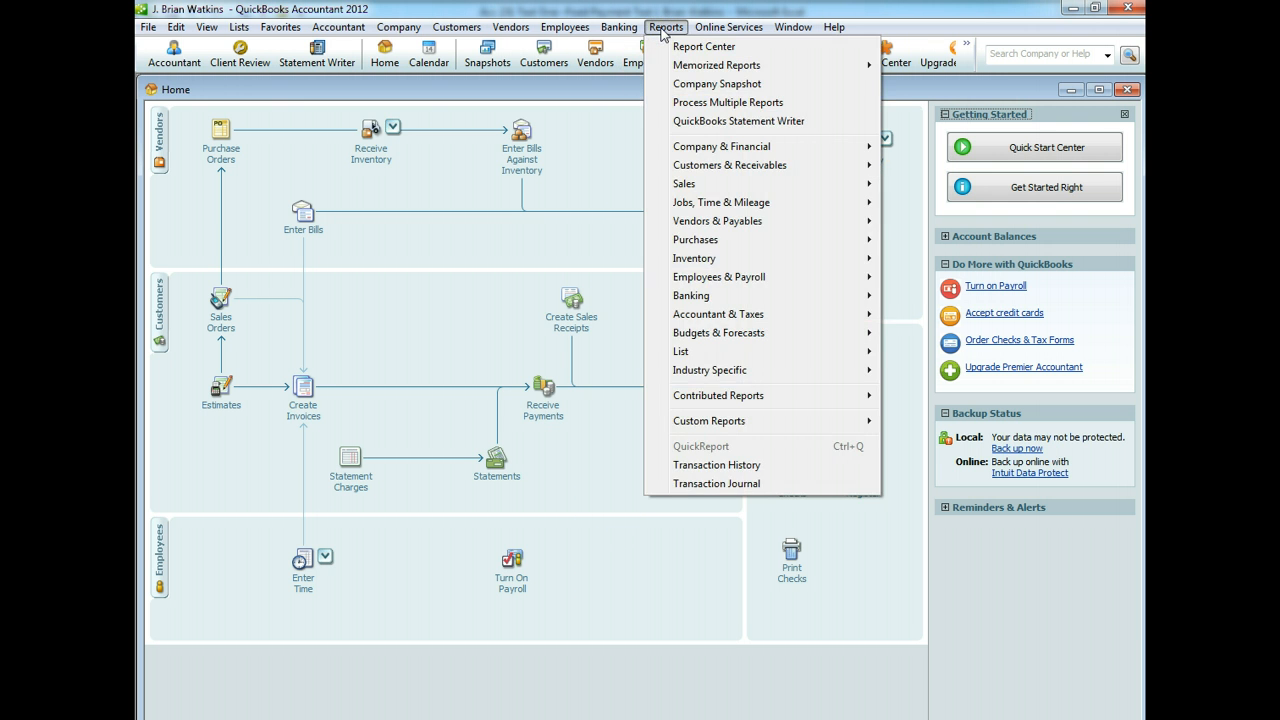
{"action": "mouse_move", "coordinate": [697, 151]}
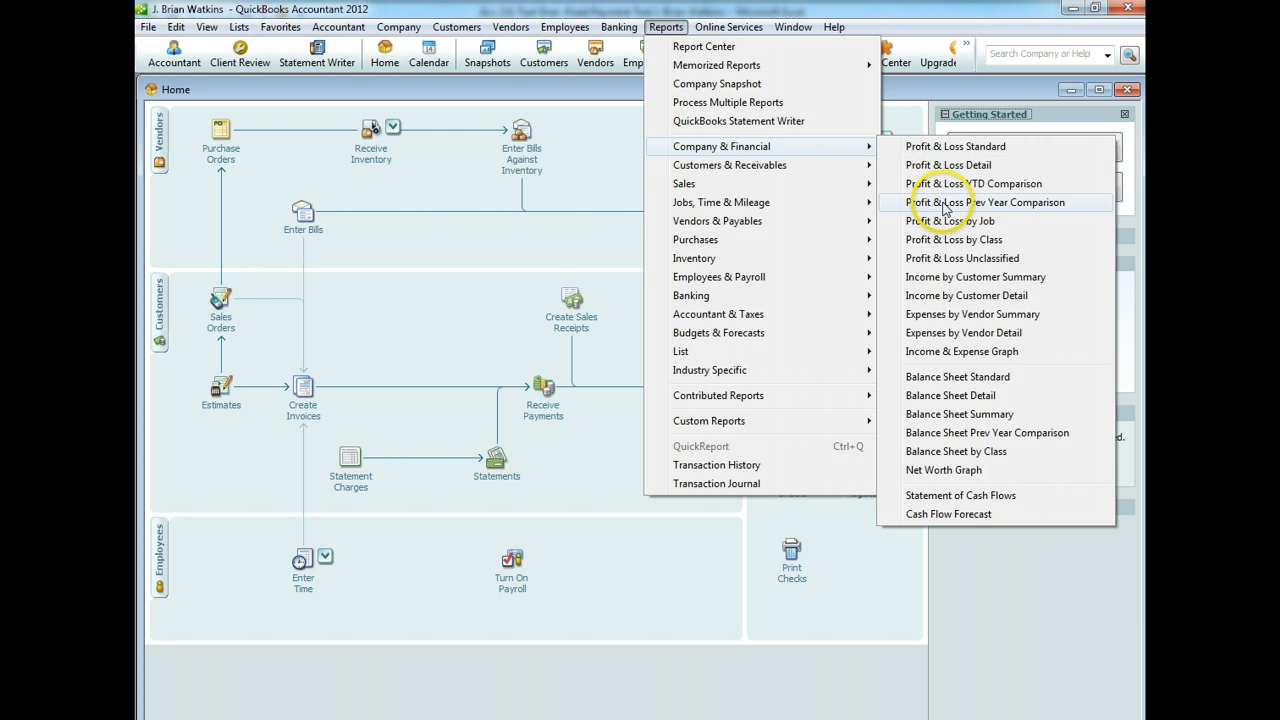
{"action": "left_click", "coordinate": [926, 380]}
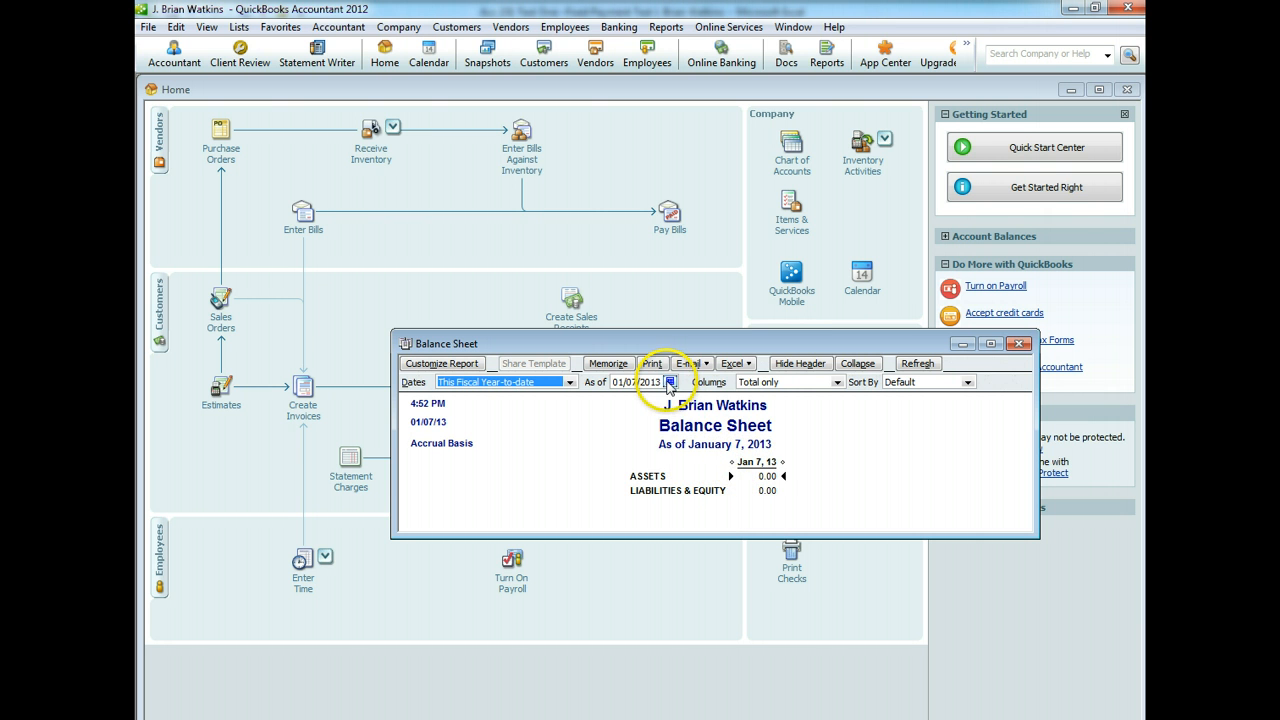
Set the balance sheet's as-of date to 02/01/2013 and refresh the report.
{"action": "left_click", "coordinate": [669, 381]}
{"action": "left_click", "coordinate": [750, 398]}
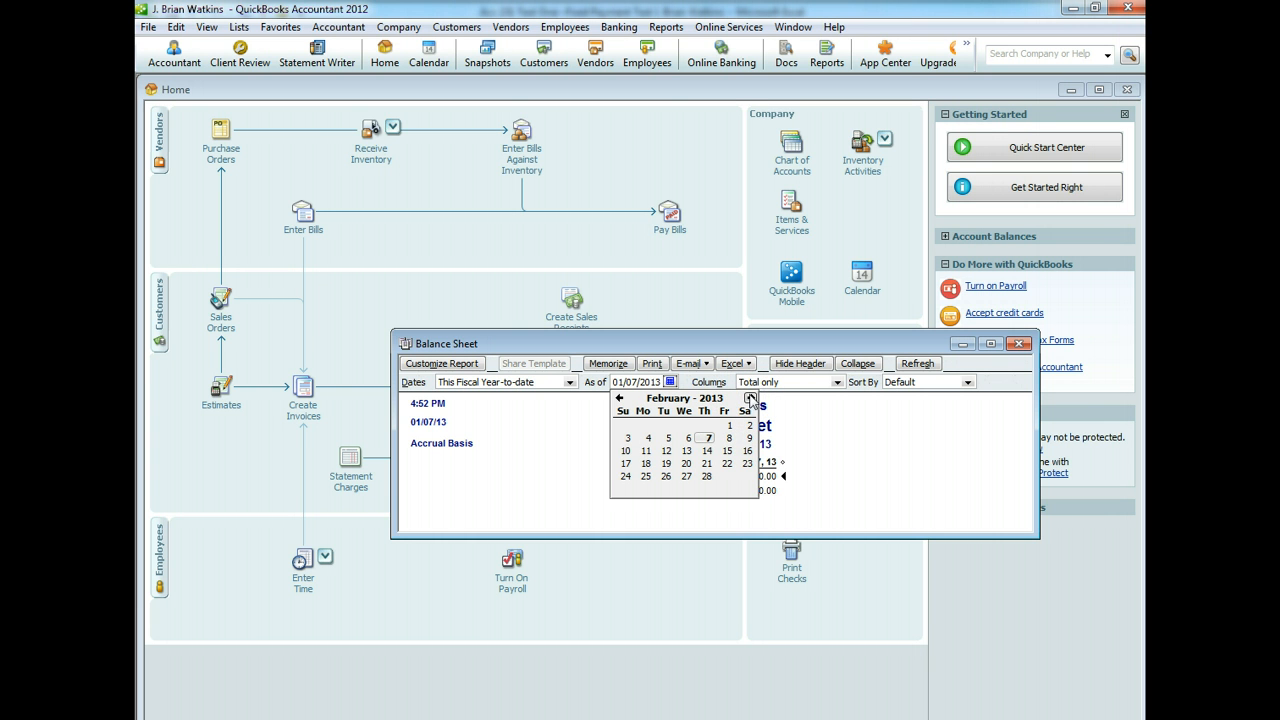
{"action": "left_click", "coordinate": [729, 428]}
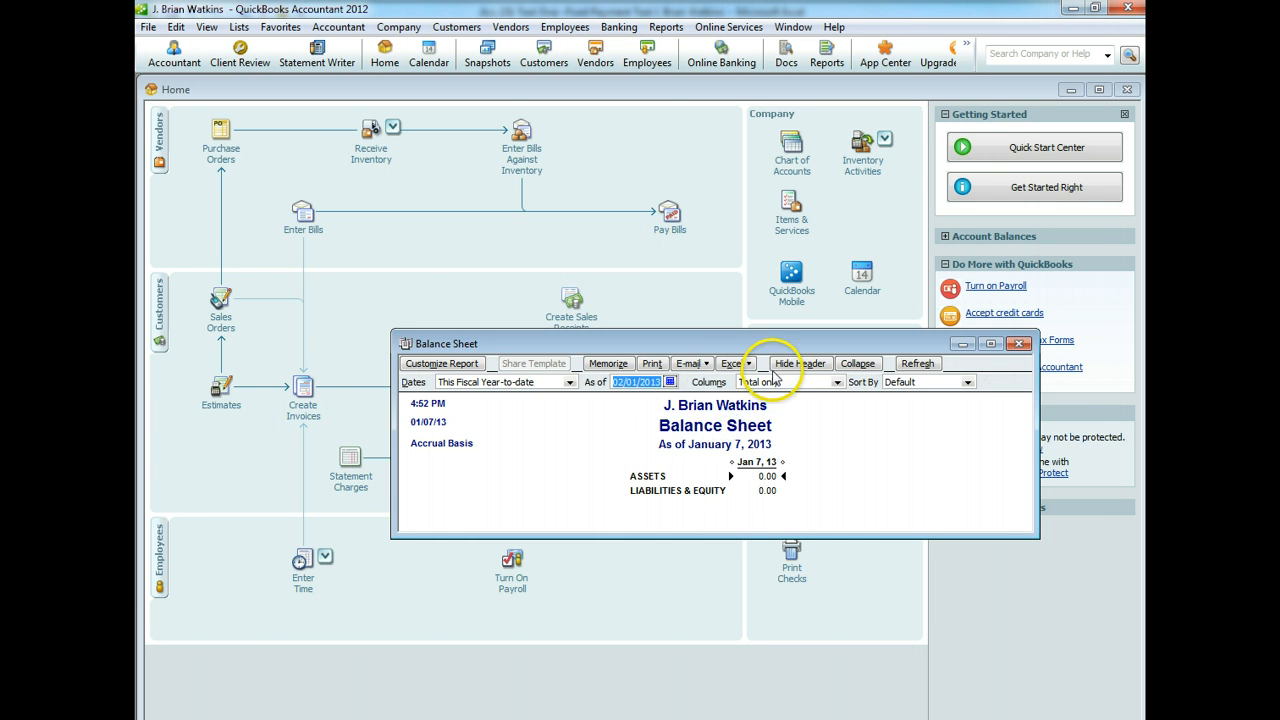
{"action": "left_click", "coordinate": [907, 364]}
{"action": "left_click_drag", "start_coordinate": [818, 343], "coordinate": [810, 216]}
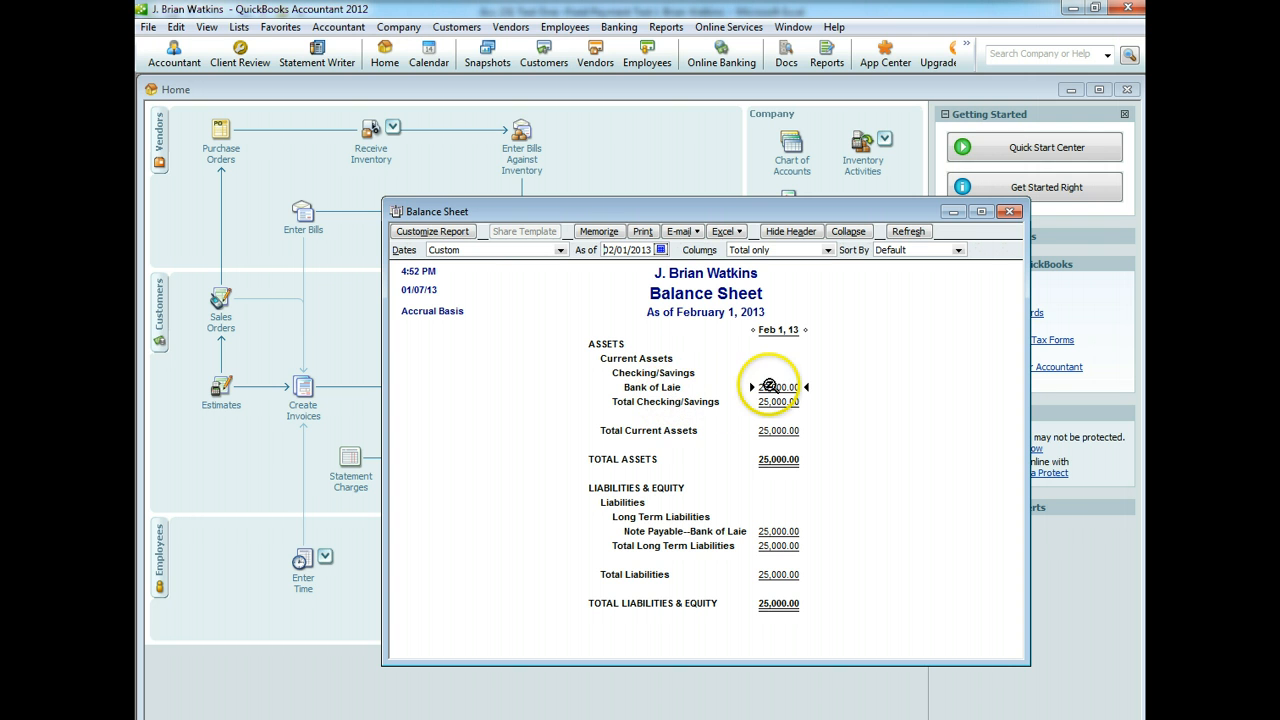
Close the Balance Sheet report, declining to memorize its settings.
{"action": "left_click", "coordinate": [856, 394]}
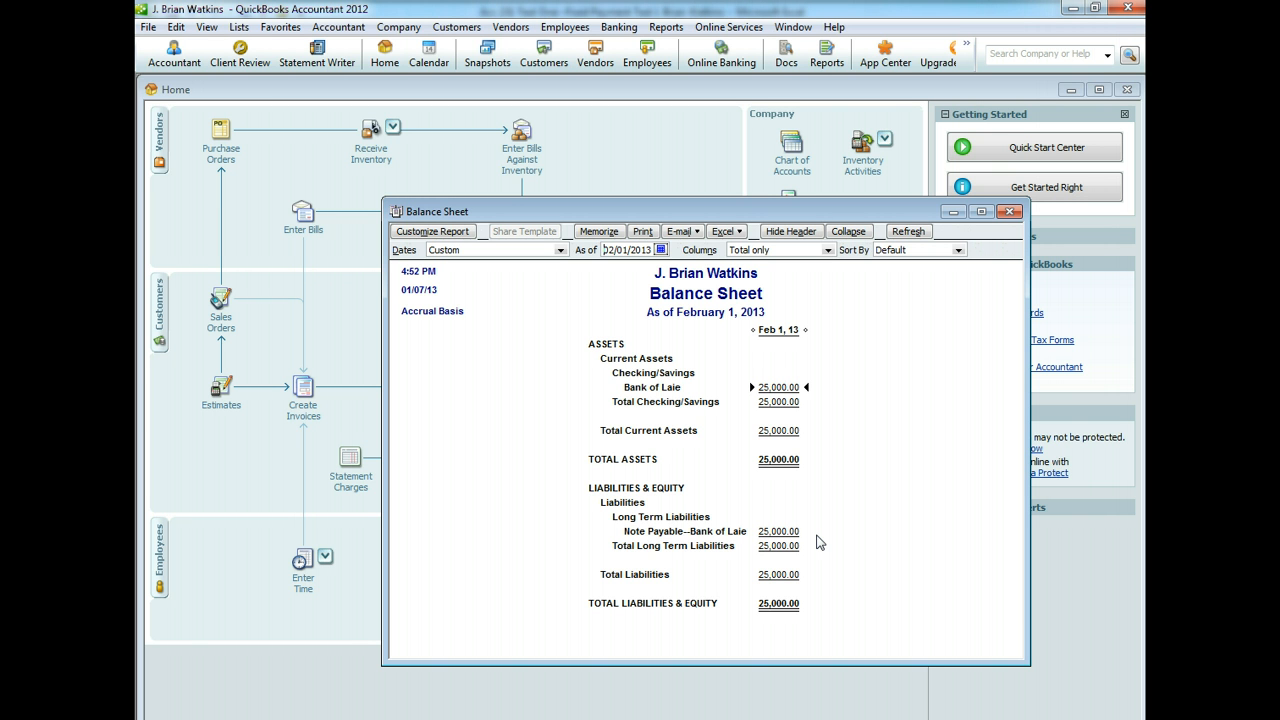
{"action": "left_click", "coordinate": [1010, 211]}
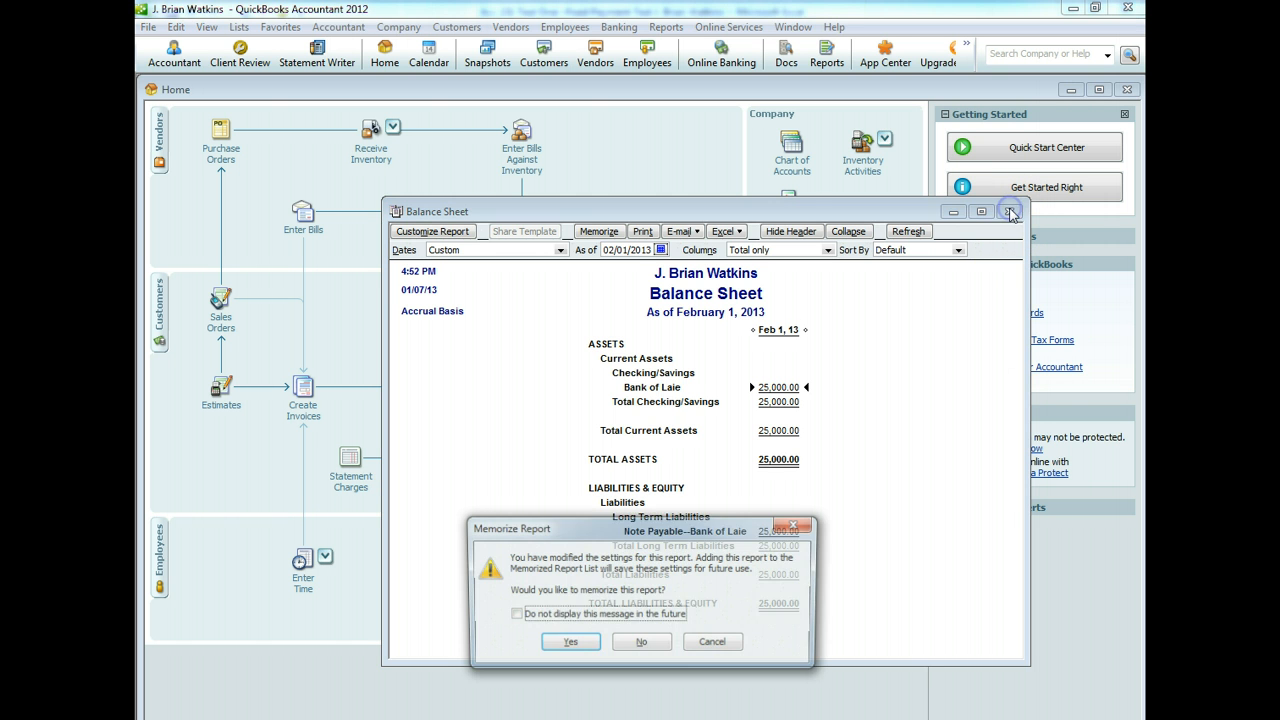
{"action": "left_click", "coordinate": [642, 641]}
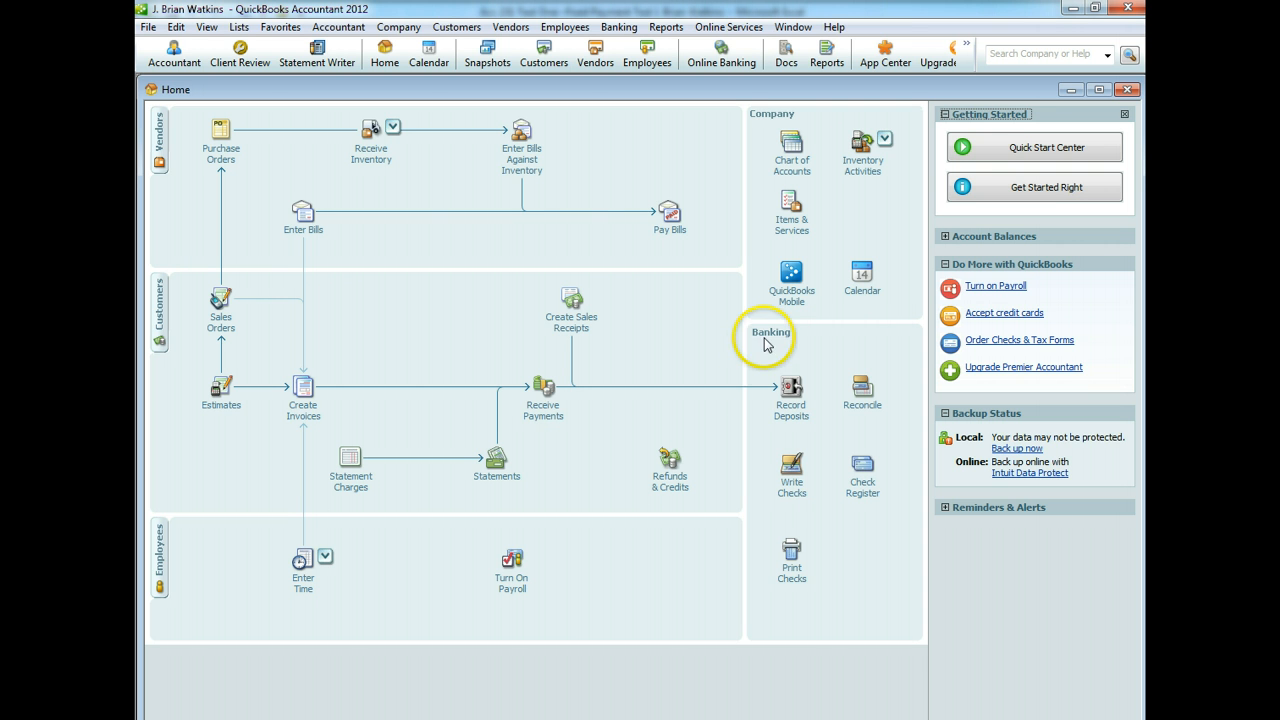
Start Bank of Laie check number 1, not to be printed, and begin adding a new payee.
{"action": "left_click", "coordinate": [791, 484]}
{"action": "left_click_drag", "start_coordinate": [747, 318], "coordinate": [573, 215]}
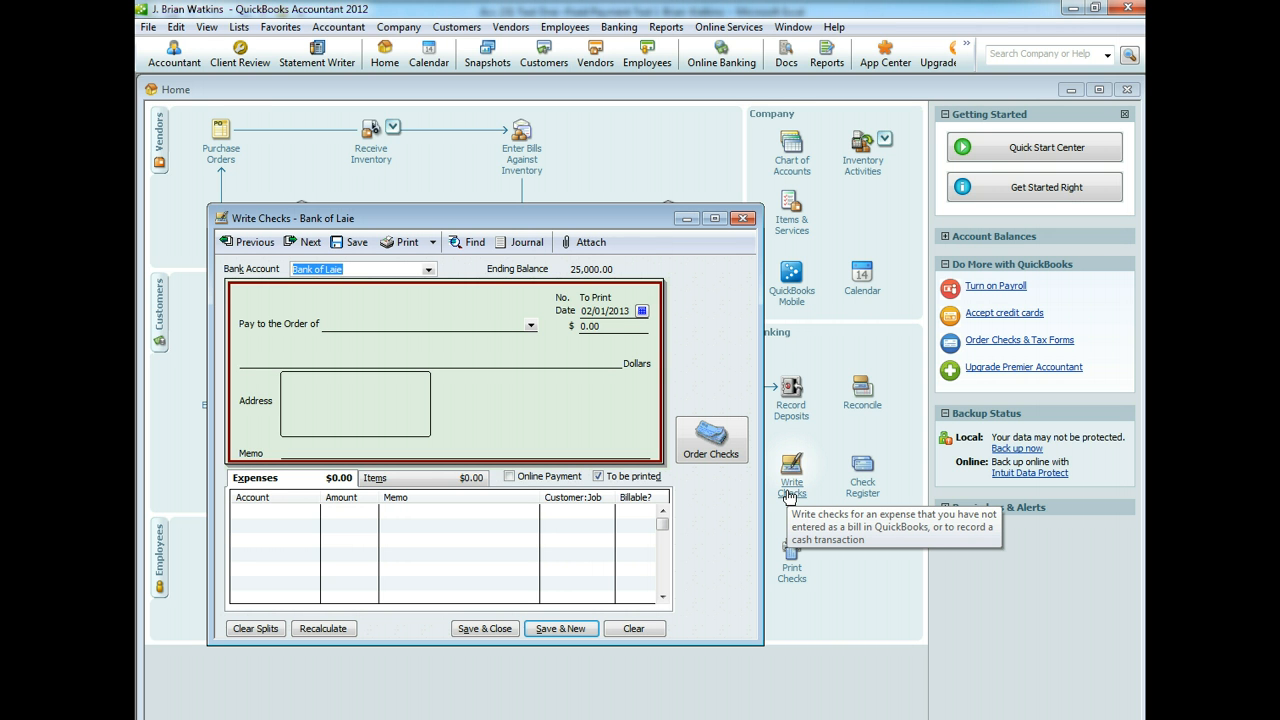
{"action": "left_click", "coordinate": [598, 477]}
{"action": "left_click", "coordinate": [591, 294]}
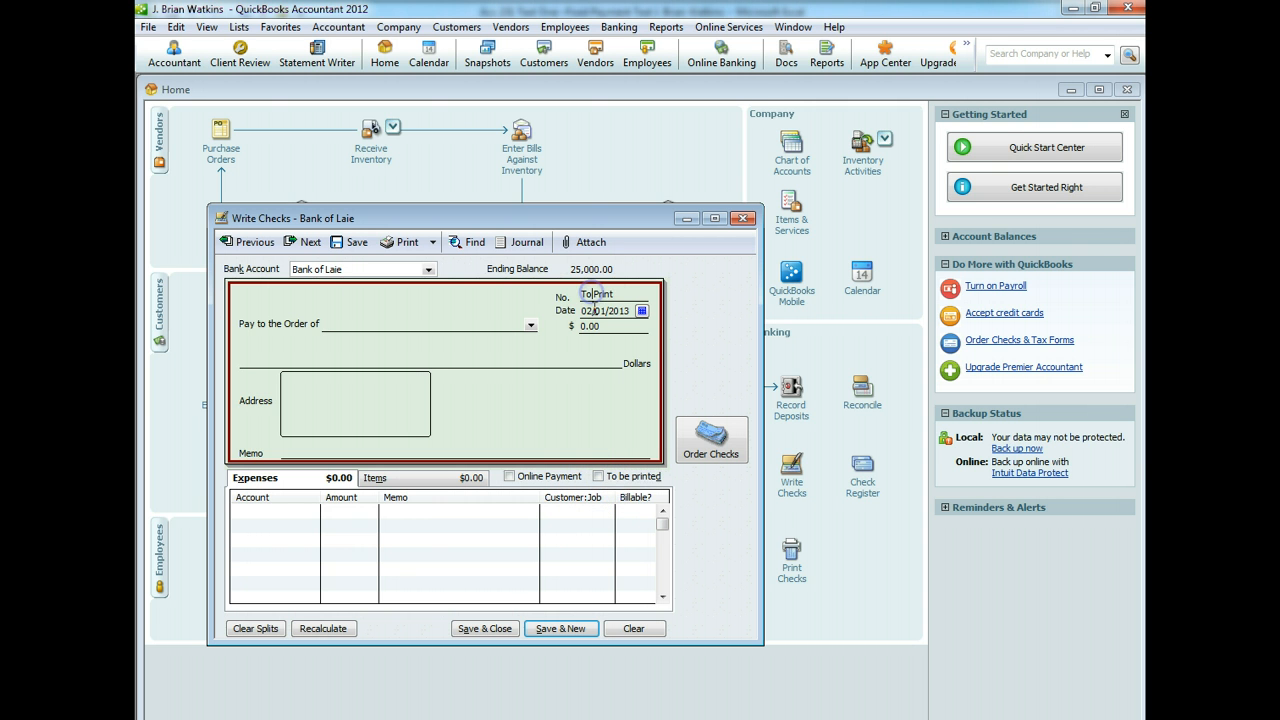
{"action": "left_click_drag", "start_coordinate": [645, 293], "coordinate": [552, 286]}
{"action": "type", "text": "1"}
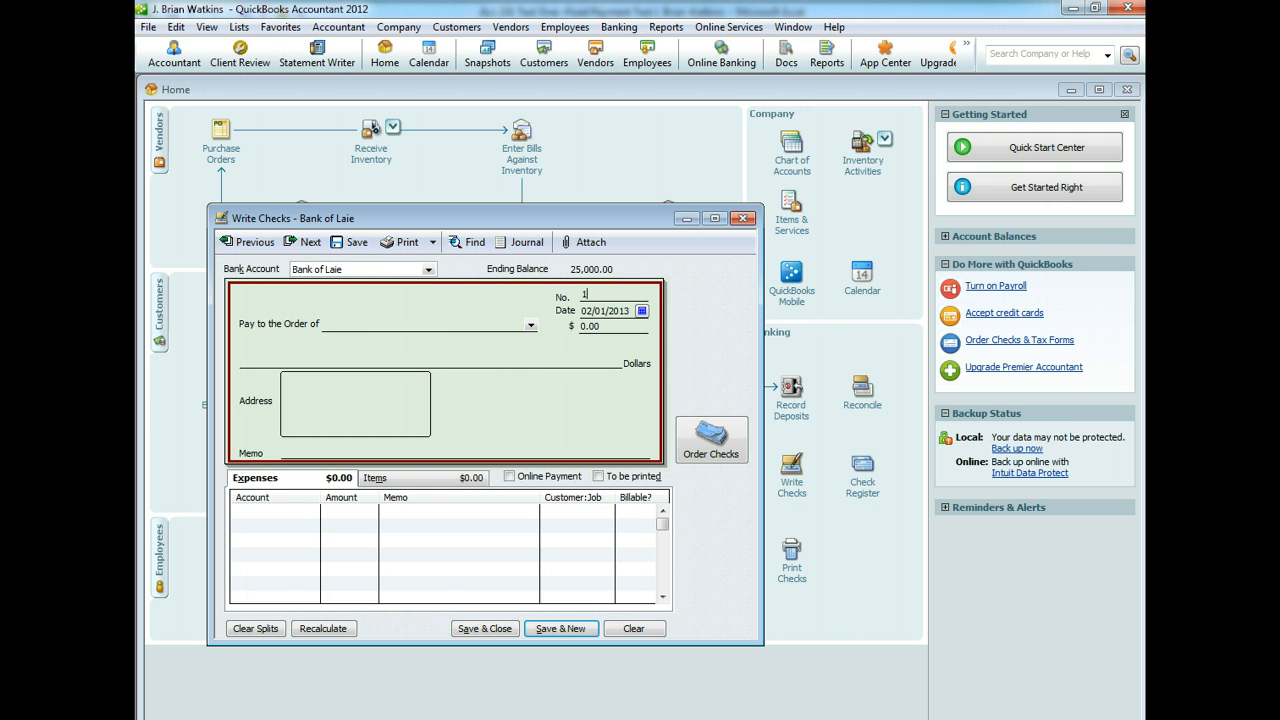
{"action": "left_click", "coordinate": [529, 325]}
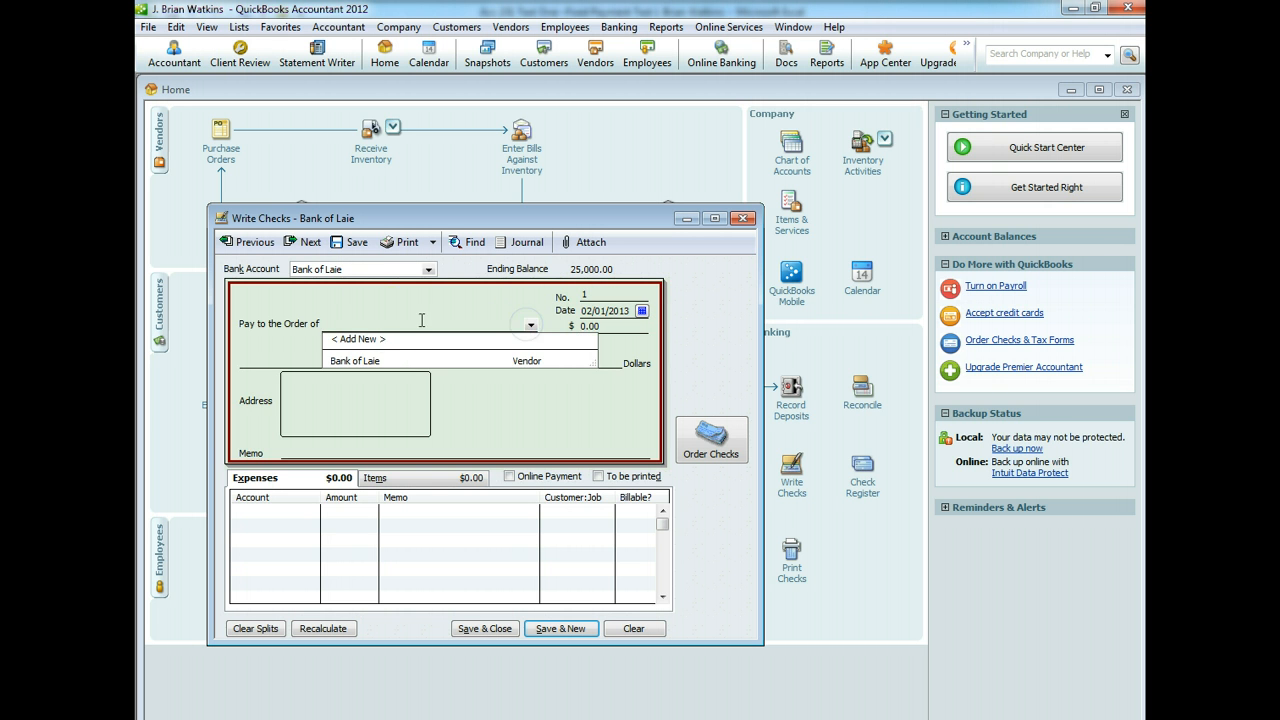
{"action": "left_click", "coordinate": [365, 340]}
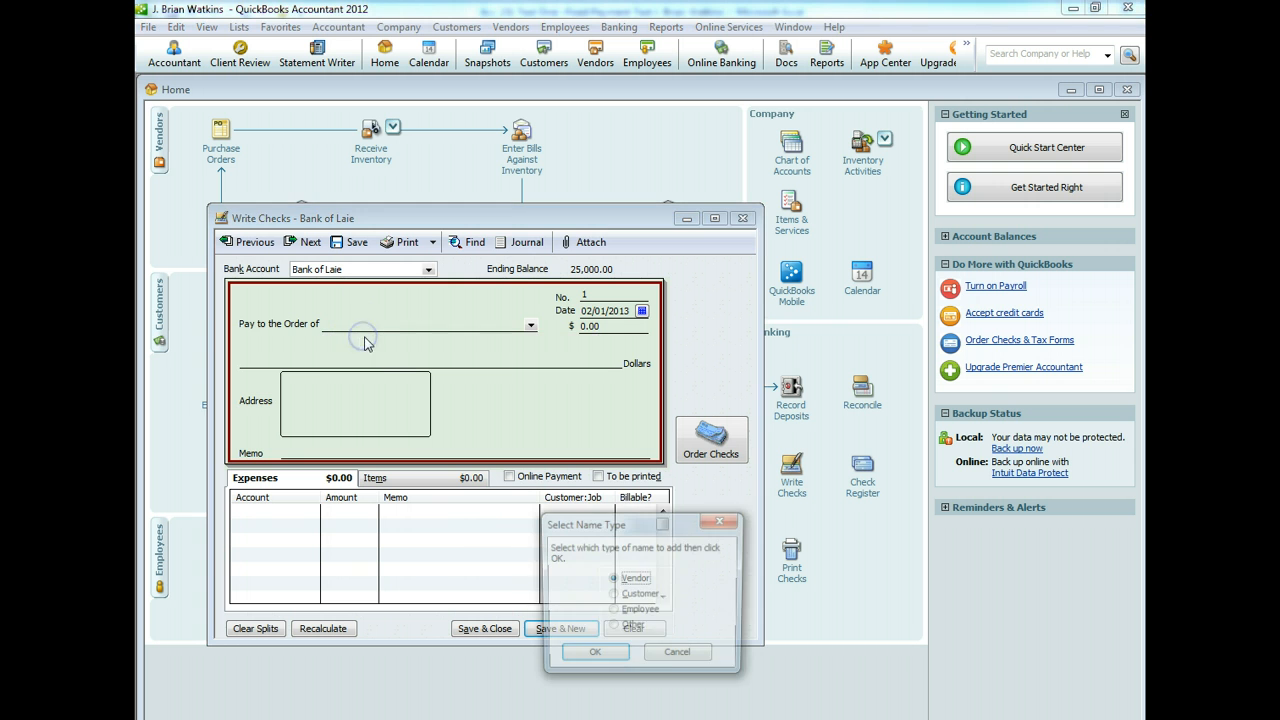
Create vendor 'Hawaii Properties, Inc.' as of 02/01/2013 as the check's payee.
{"action": "left_click", "coordinate": [597, 658]}
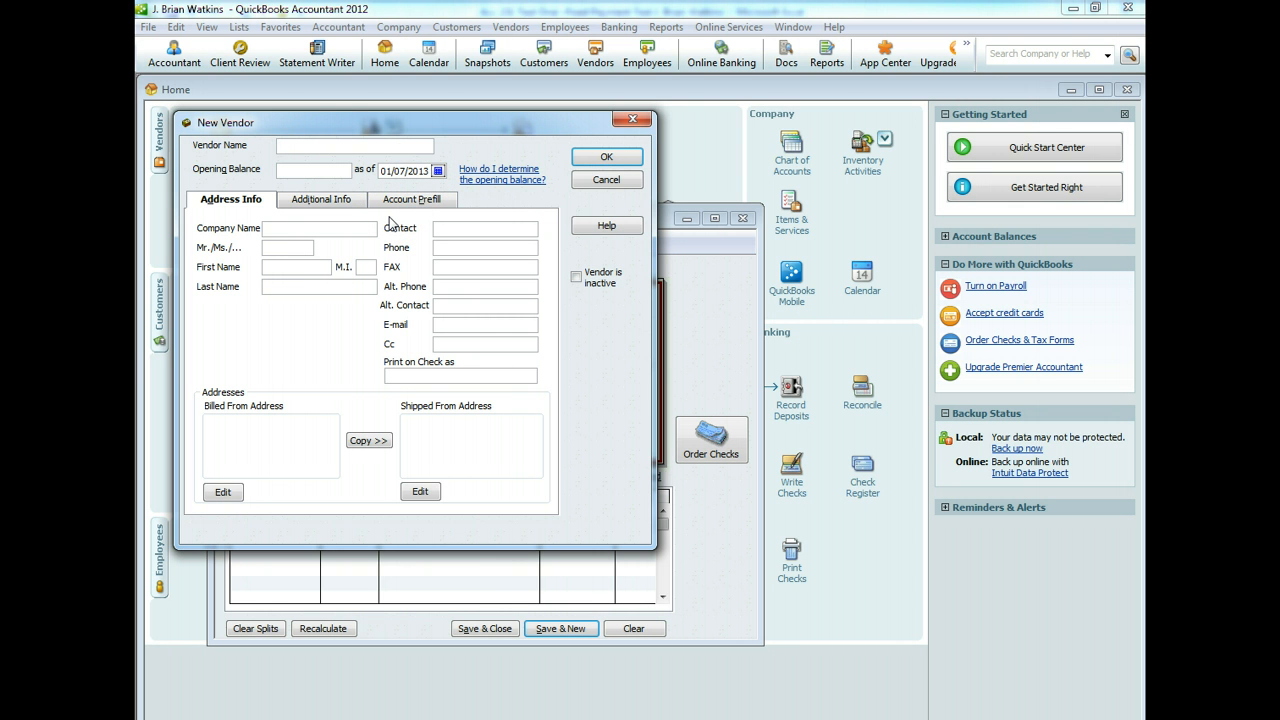
{"action": "type", "text": "Hawaii Properties, Inc."}
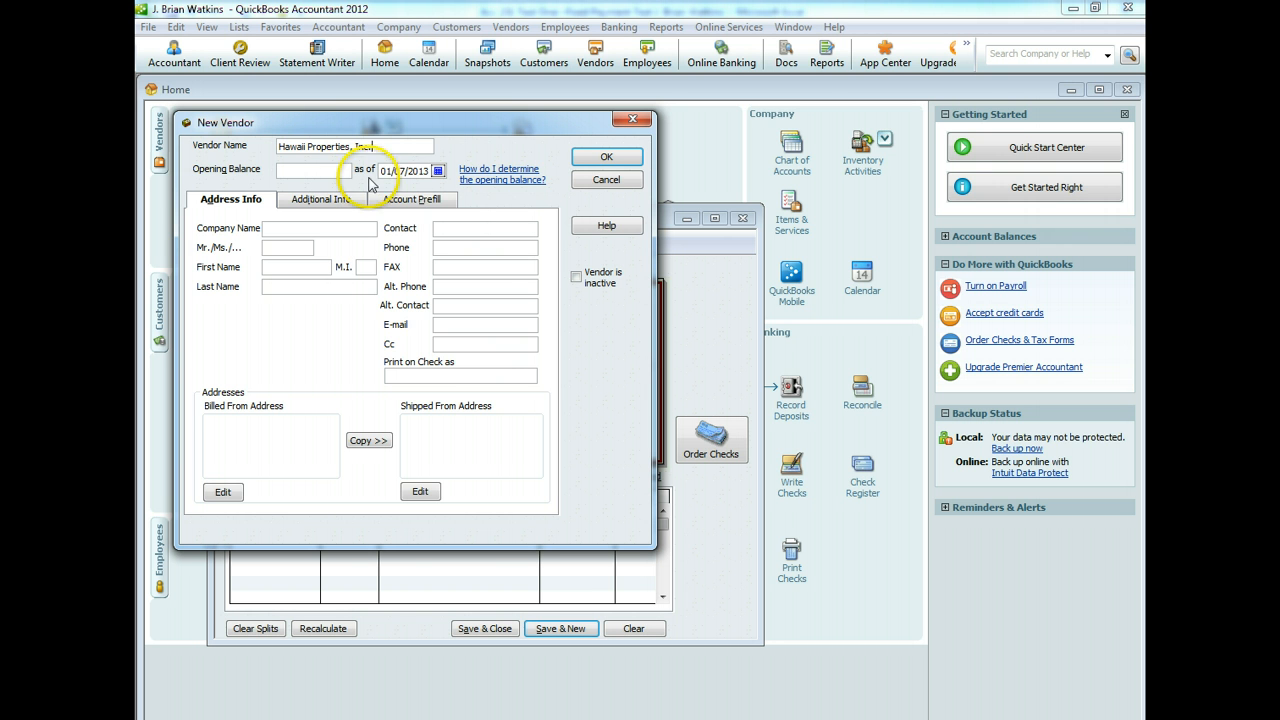
{"action": "left_click", "coordinate": [438, 171]}
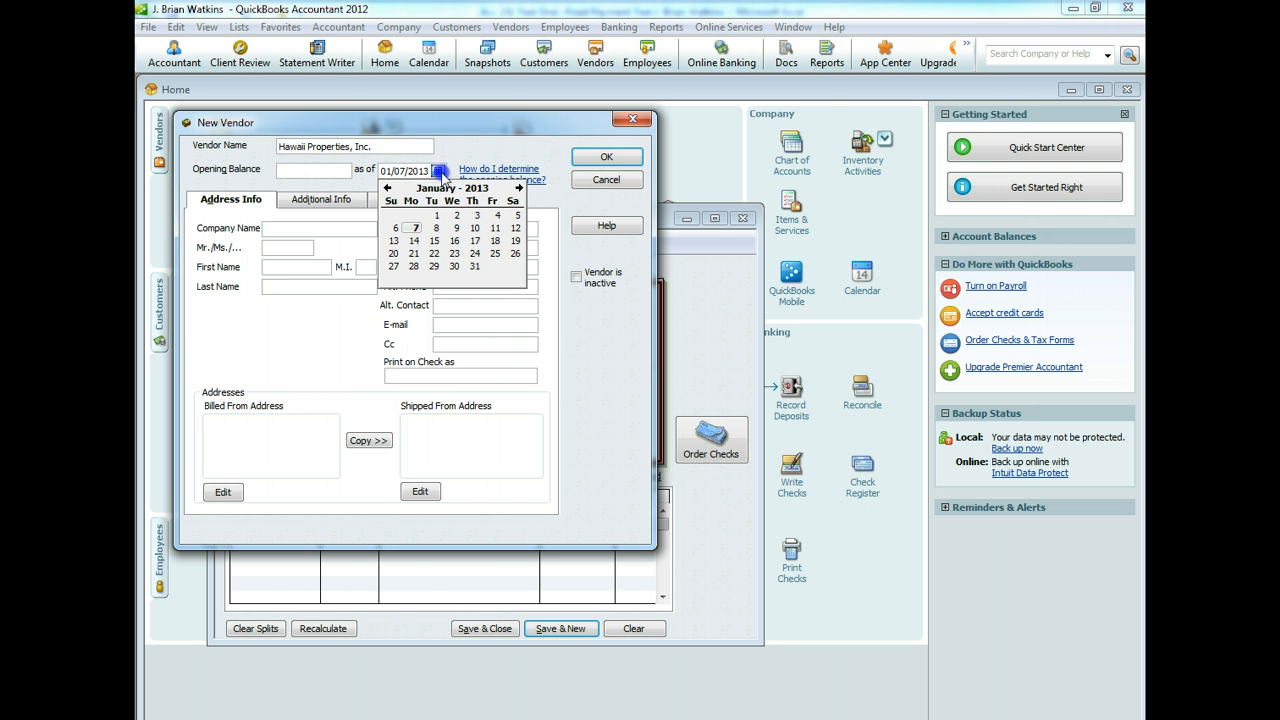
{"action": "left_click", "coordinate": [519, 188]}
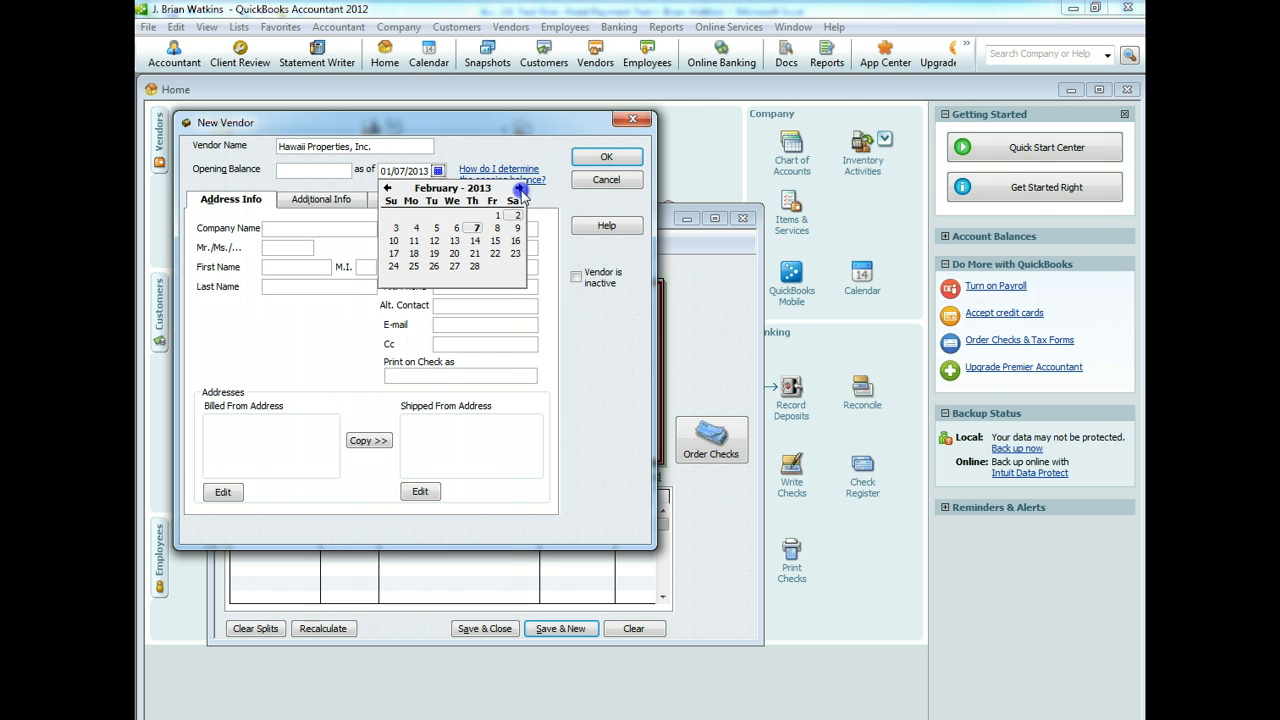
{"action": "left_click", "coordinate": [496, 215]}
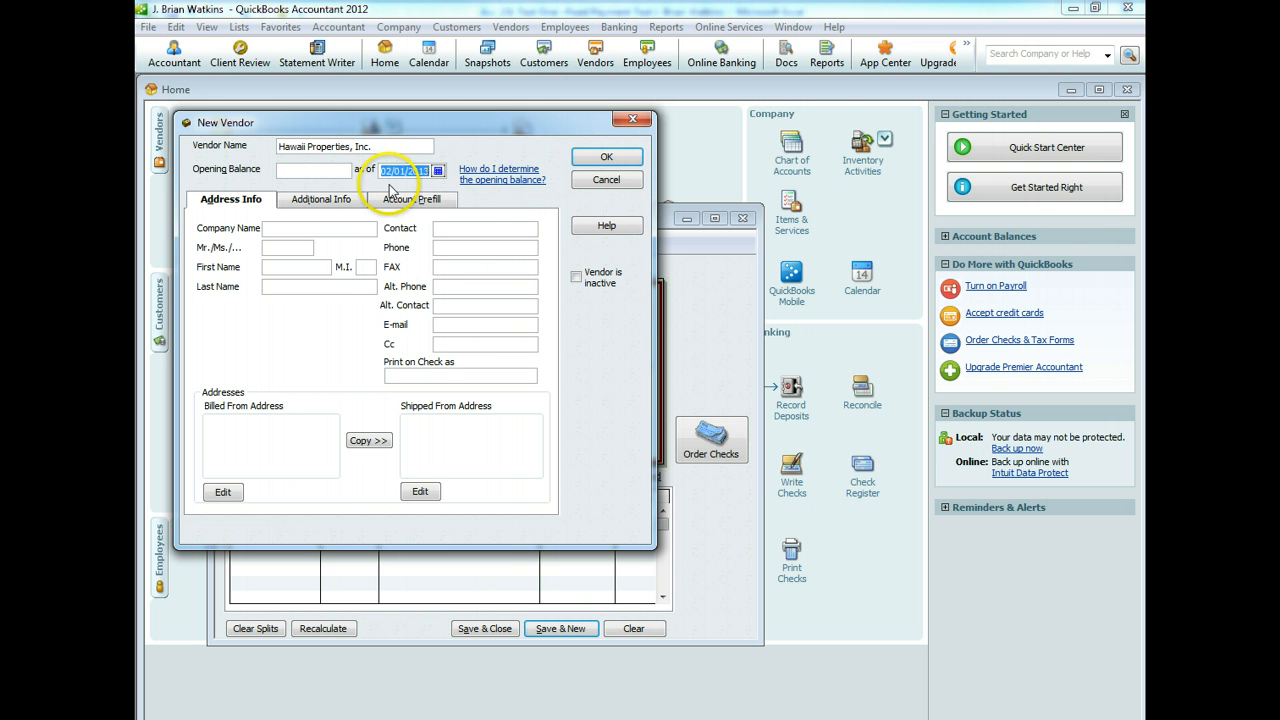
{"action": "left_click", "coordinate": [620, 160]}
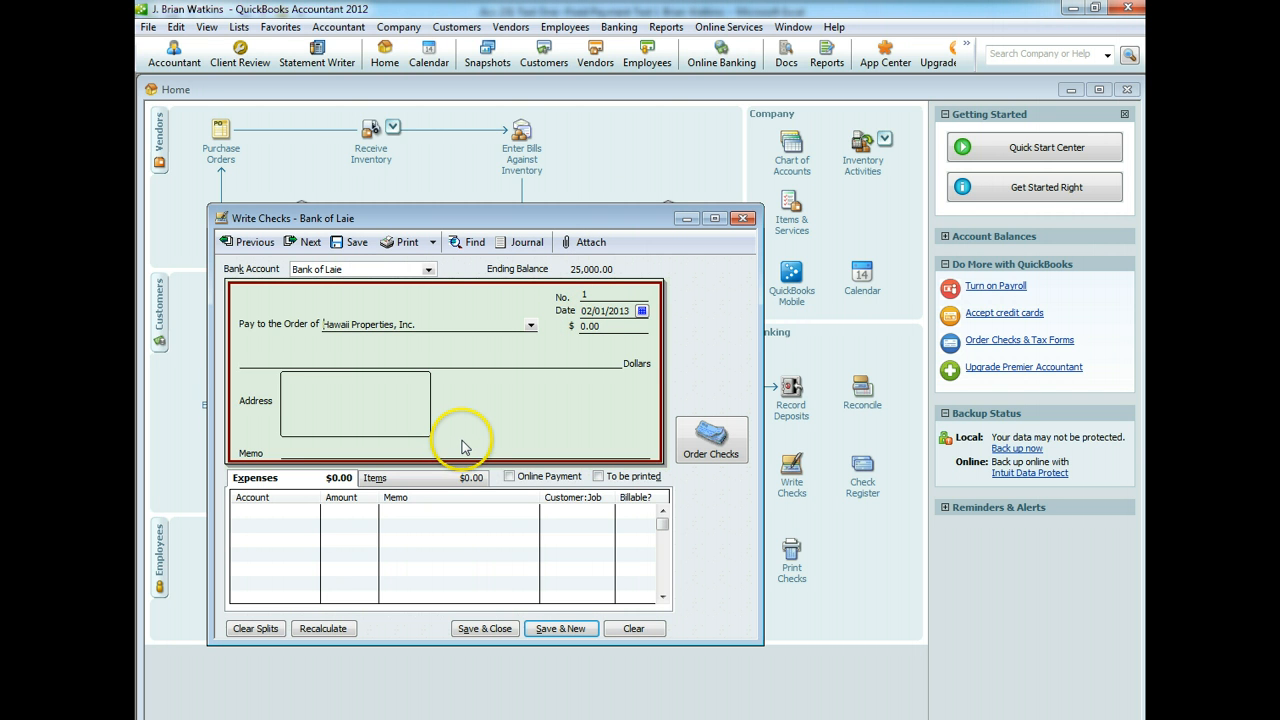
From the first expense line, create an Other Asset account named Security Deposit for Office.
{"action": "left_click", "coordinate": [315, 513]}
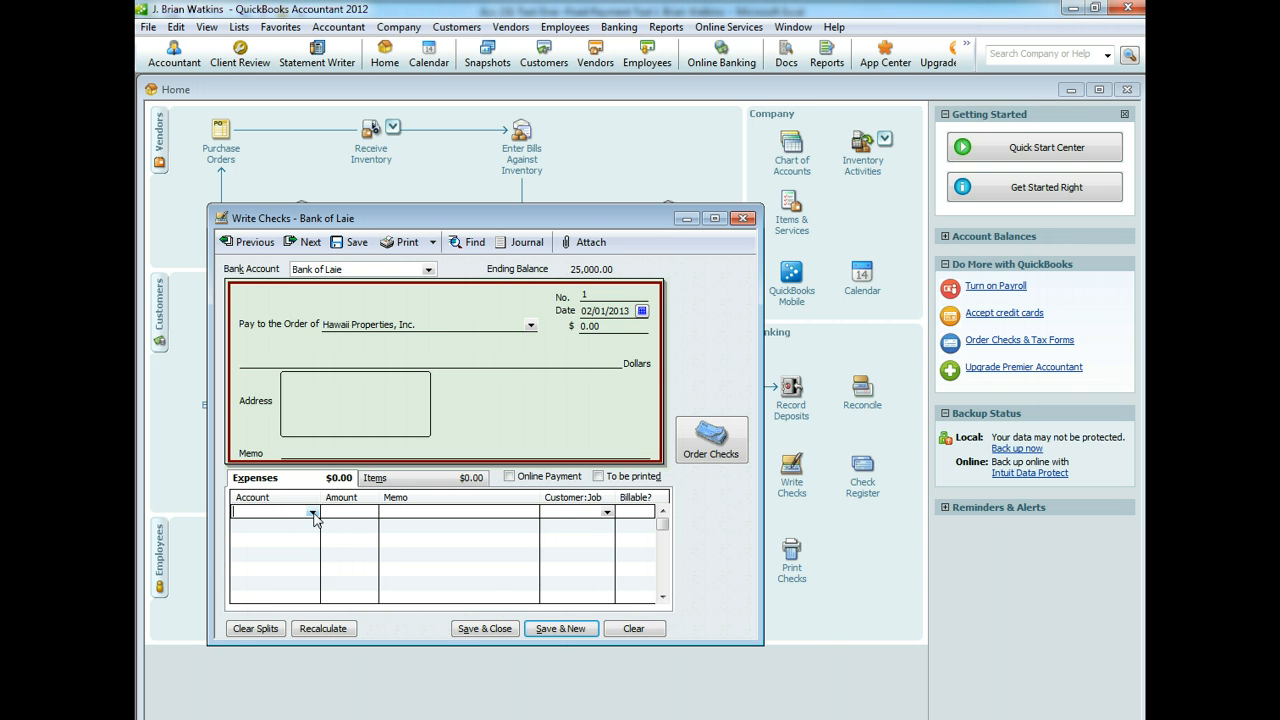
{"action": "left_click", "coordinate": [313, 513]}
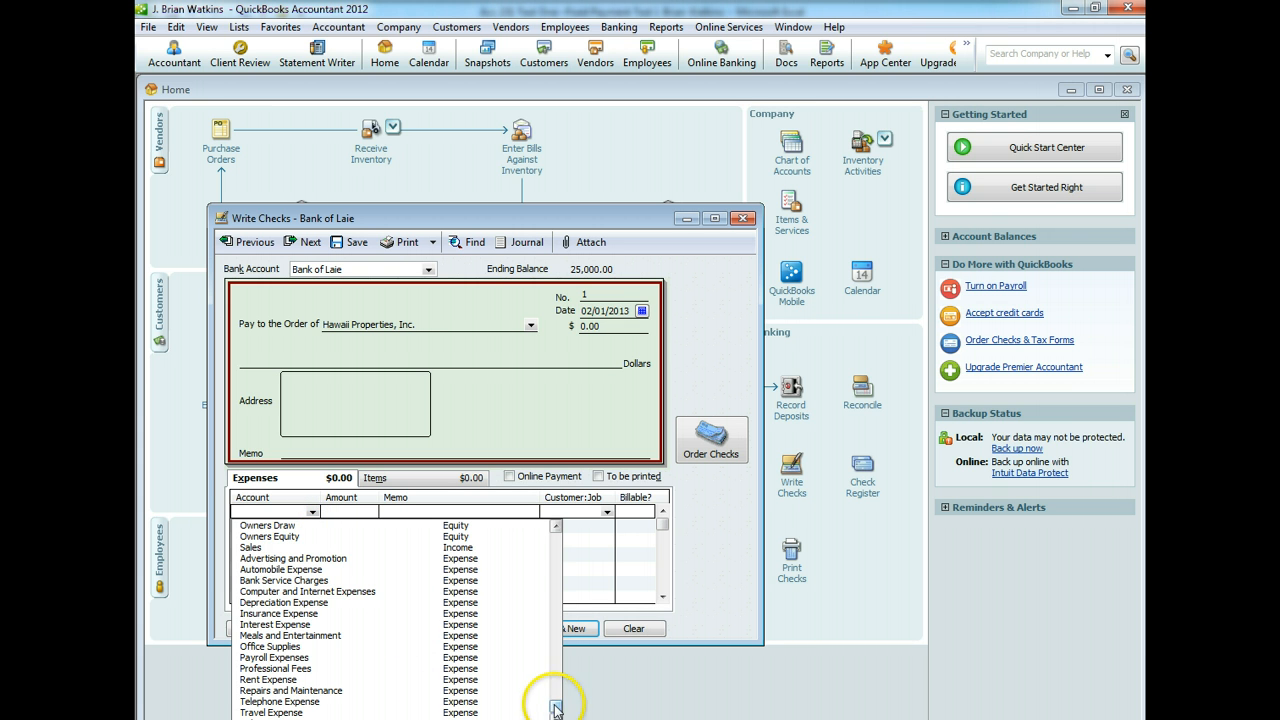
{"action": "left_click_drag", "start_coordinate": [557, 703], "coordinate": [566, 535]}
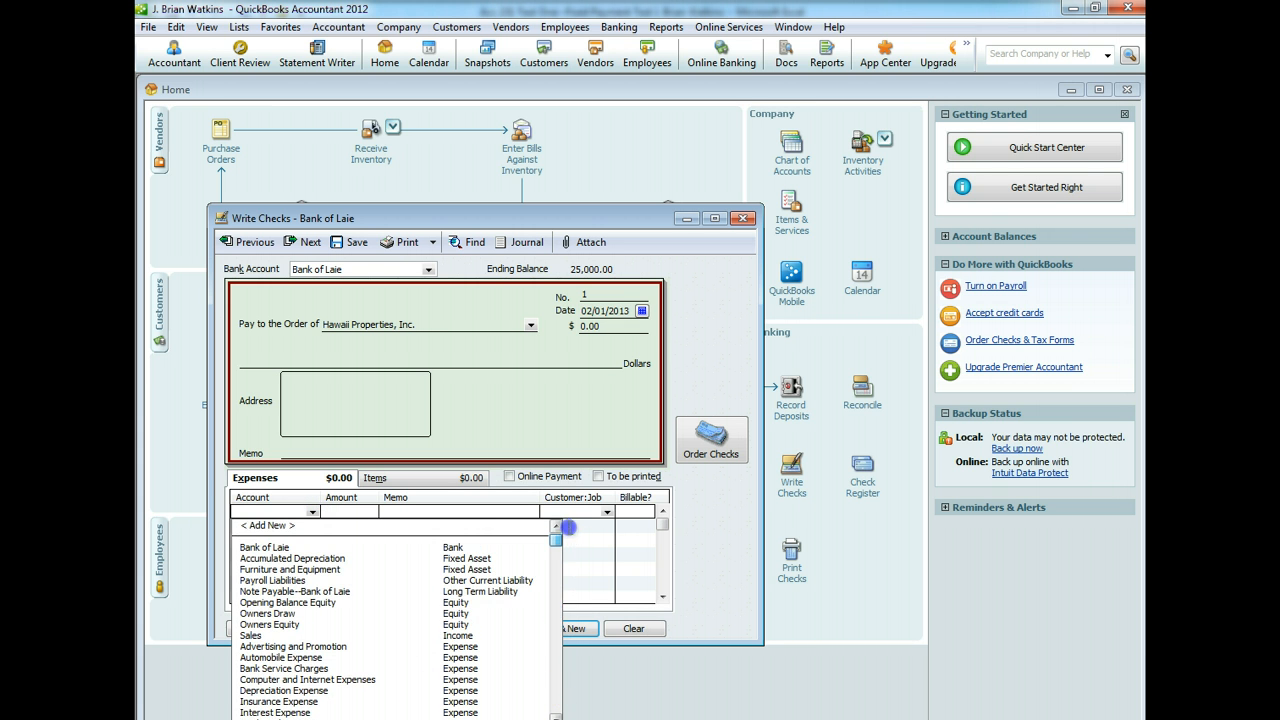
{"action": "left_click", "coordinate": [277, 525]}
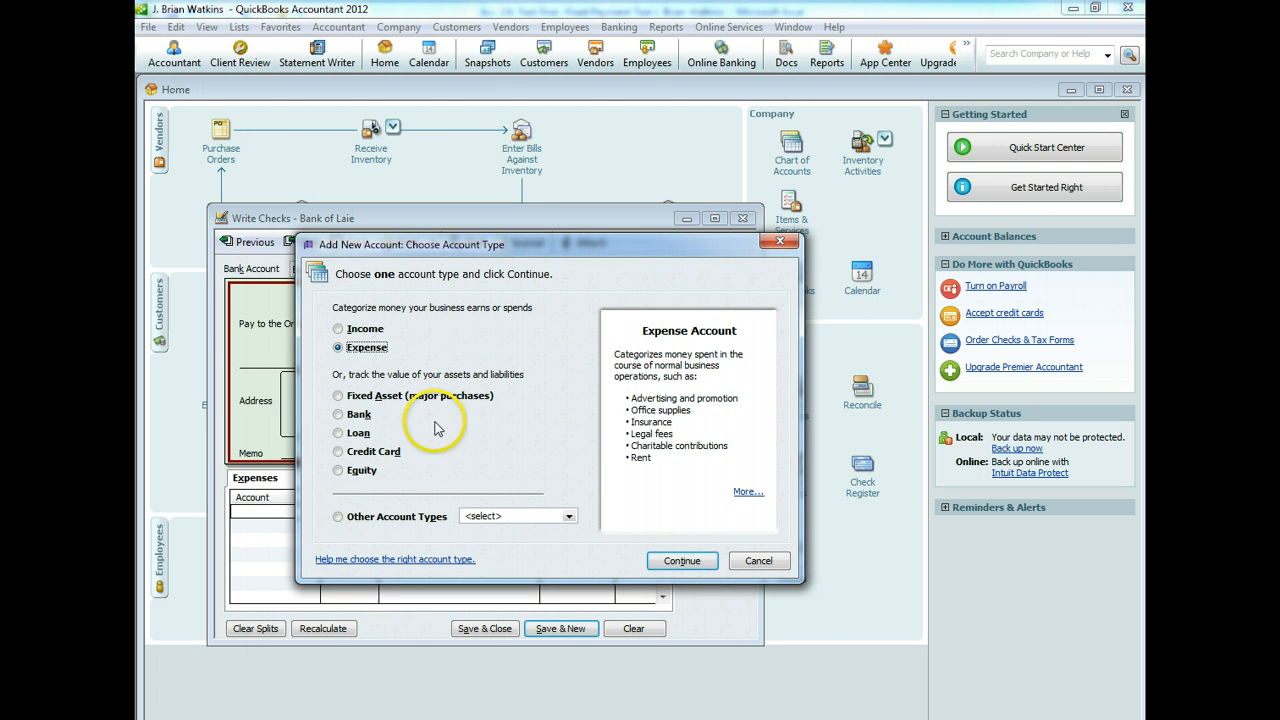
{"action": "left_click", "coordinate": [339, 516]}
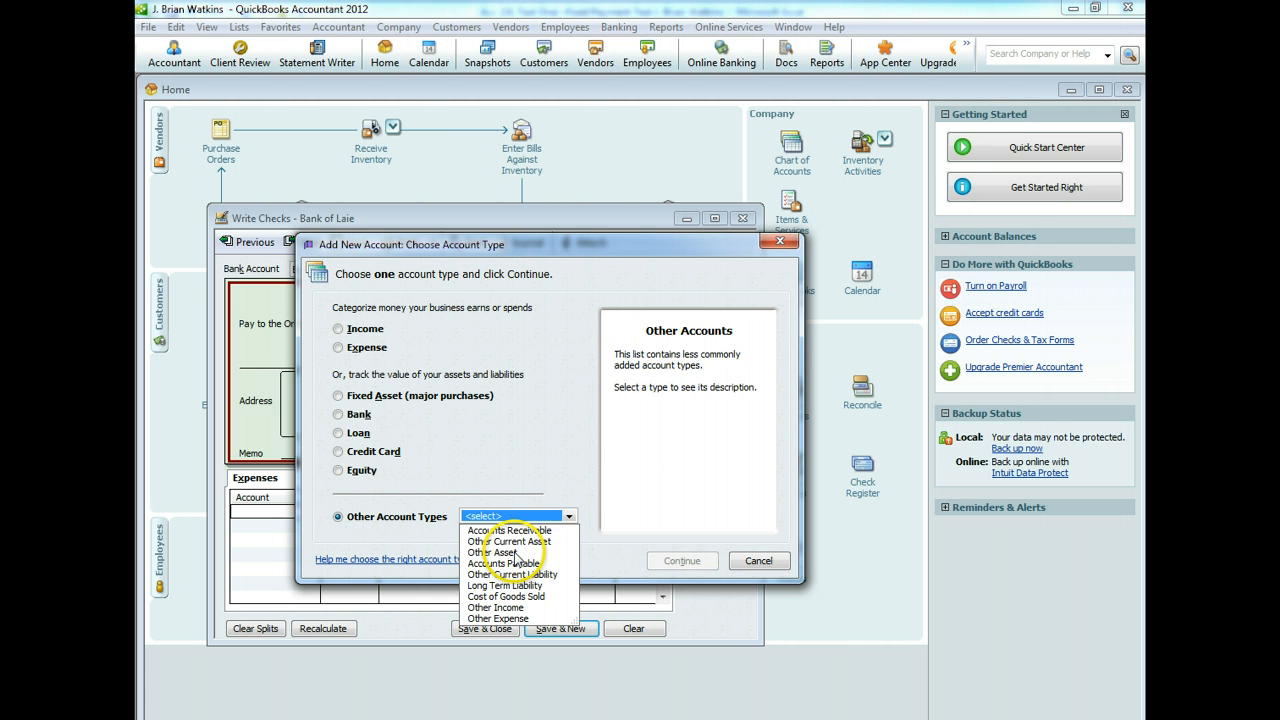
{"action": "left_click", "coordinate": [500, 552]}
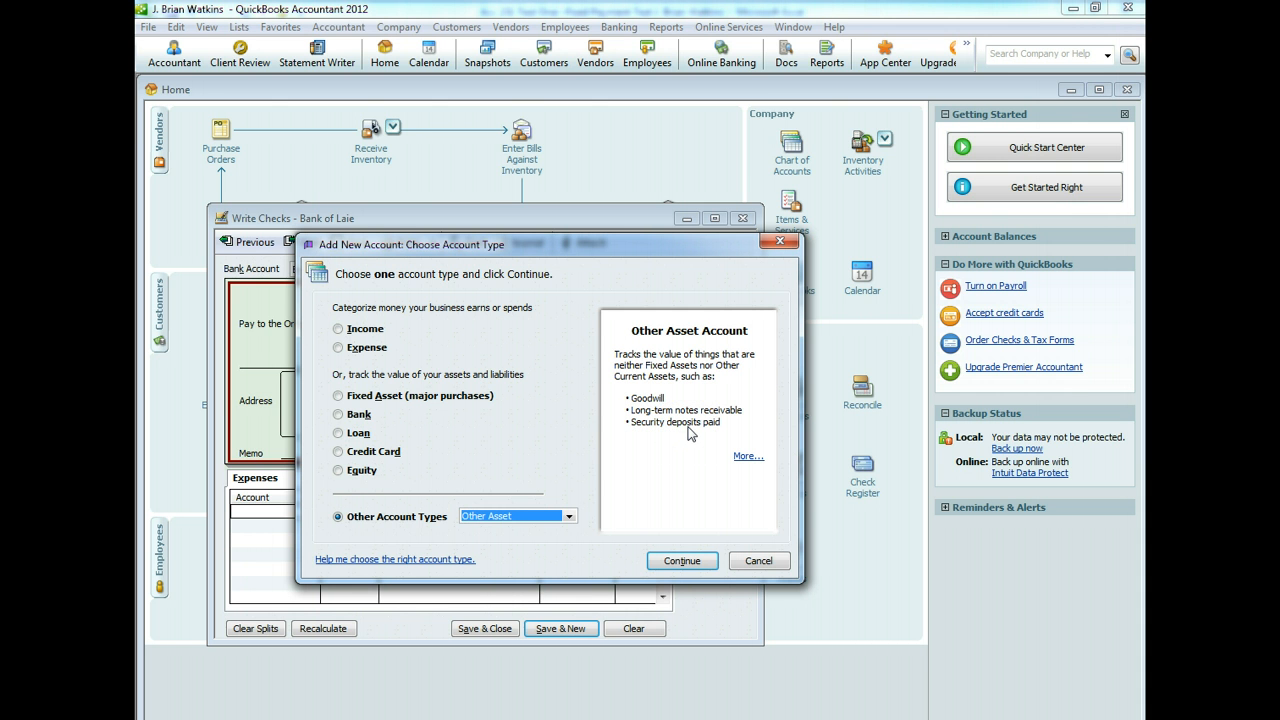
{"action": "left_click", "coordinate": [683, 561]}
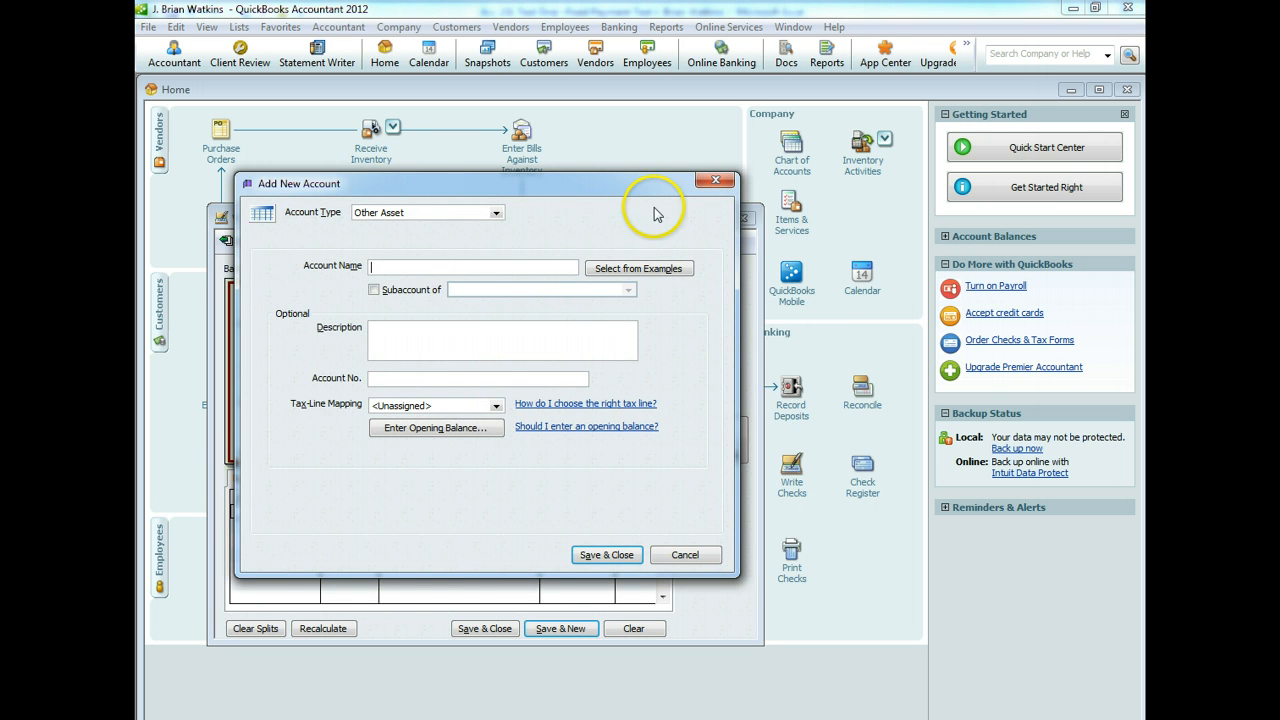
{"action": "type", "text": "Security Deposit for Office"}
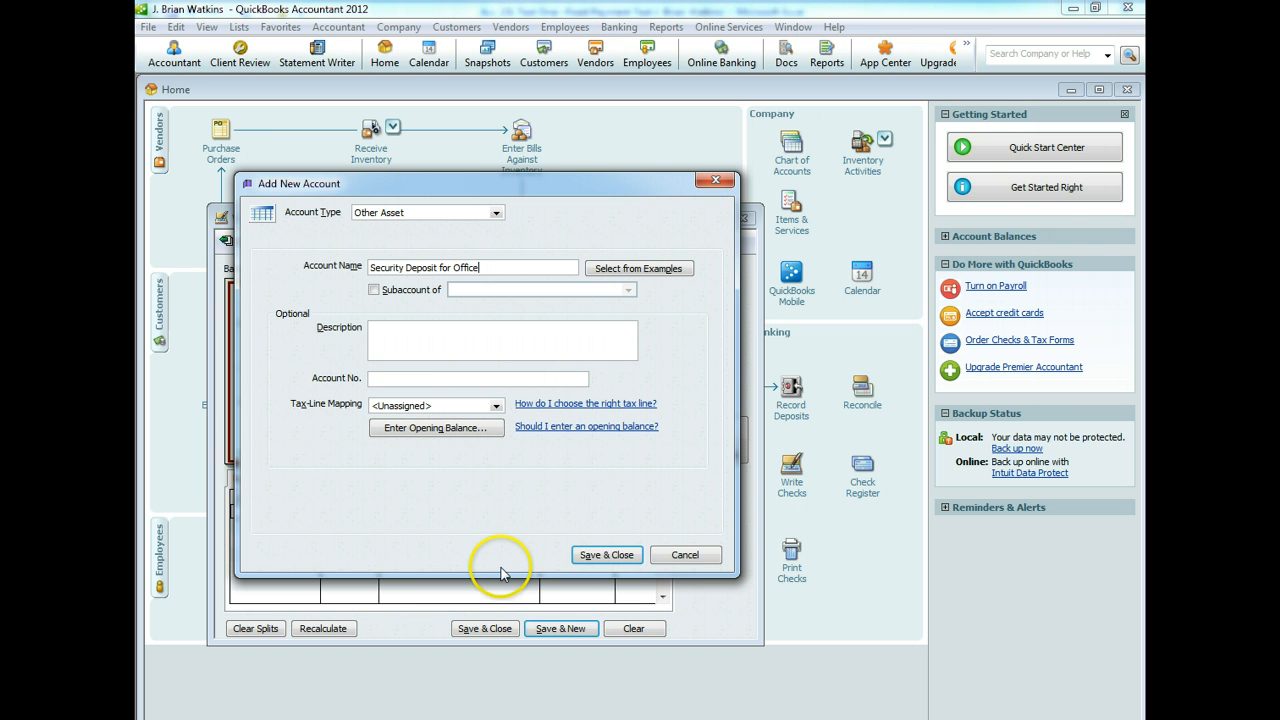
Save the Security Deposit for Office account and enter 1,500.00 with a memo on line one.
{"action": "left_click", "coordinate": [605, 555]}
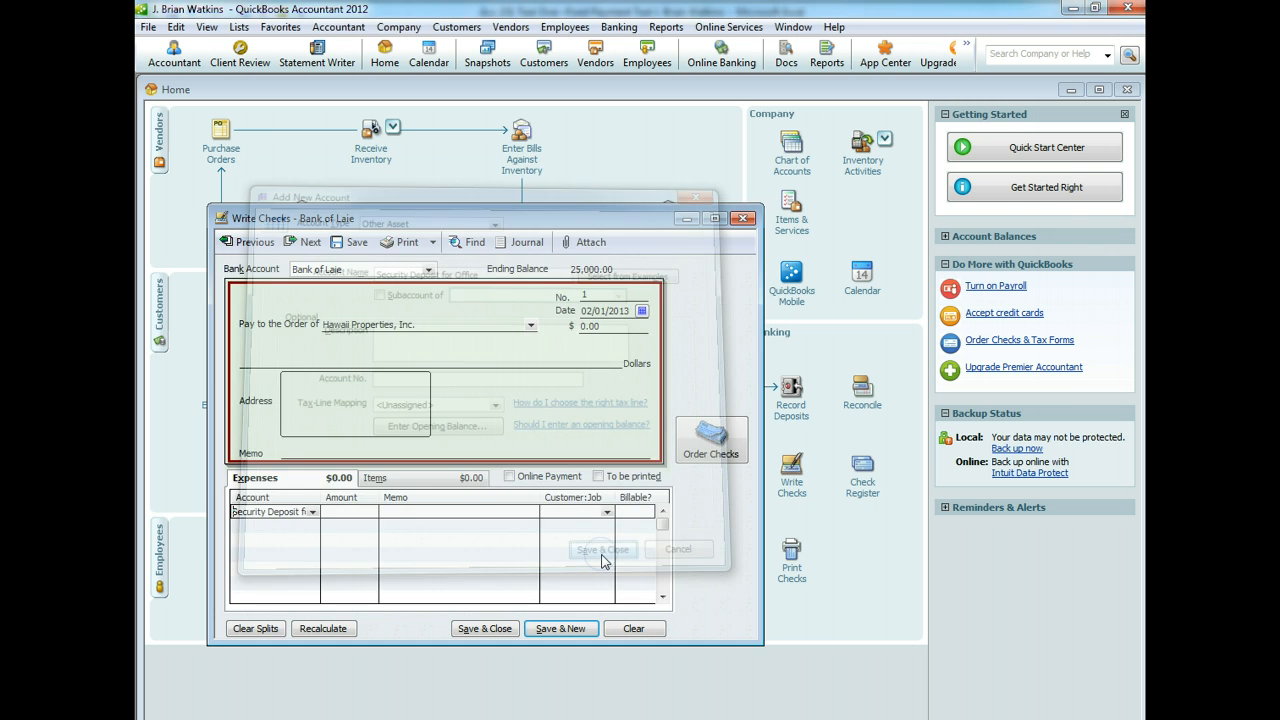
{"action": "left_click", "coordinate": [333, 511]}
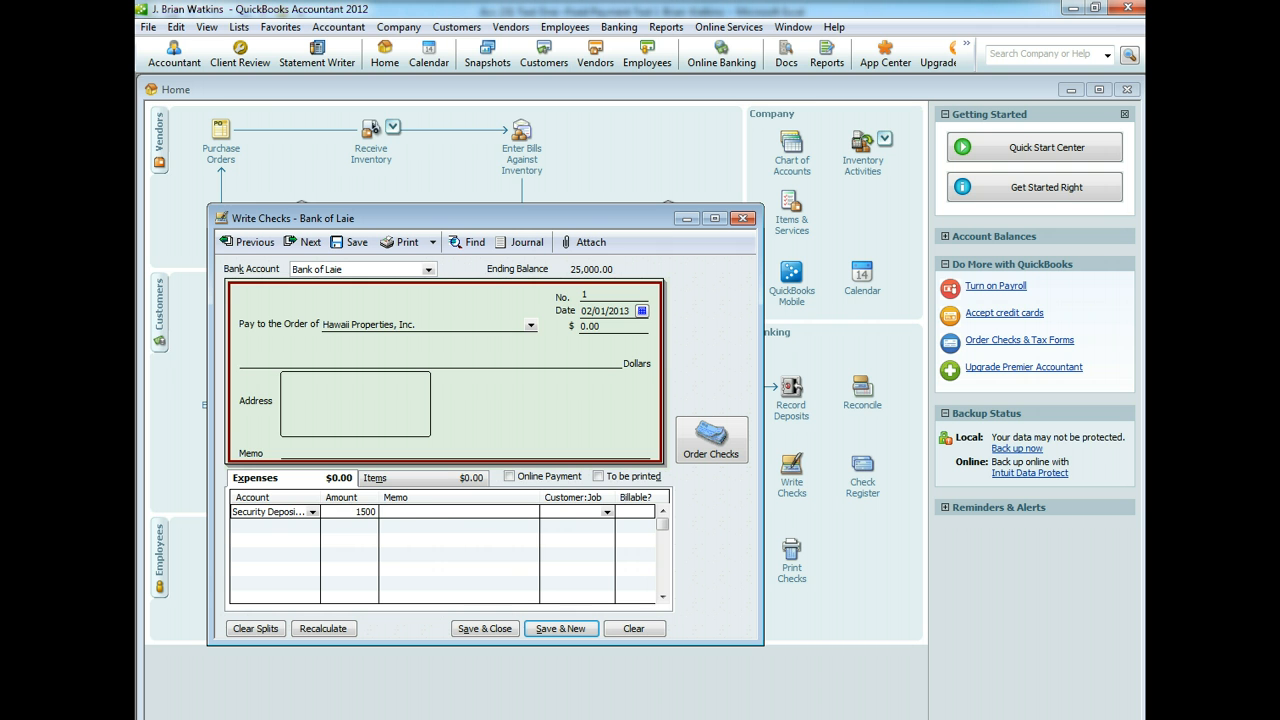
{"action": "left_click", "coordinate": [440, 512]}
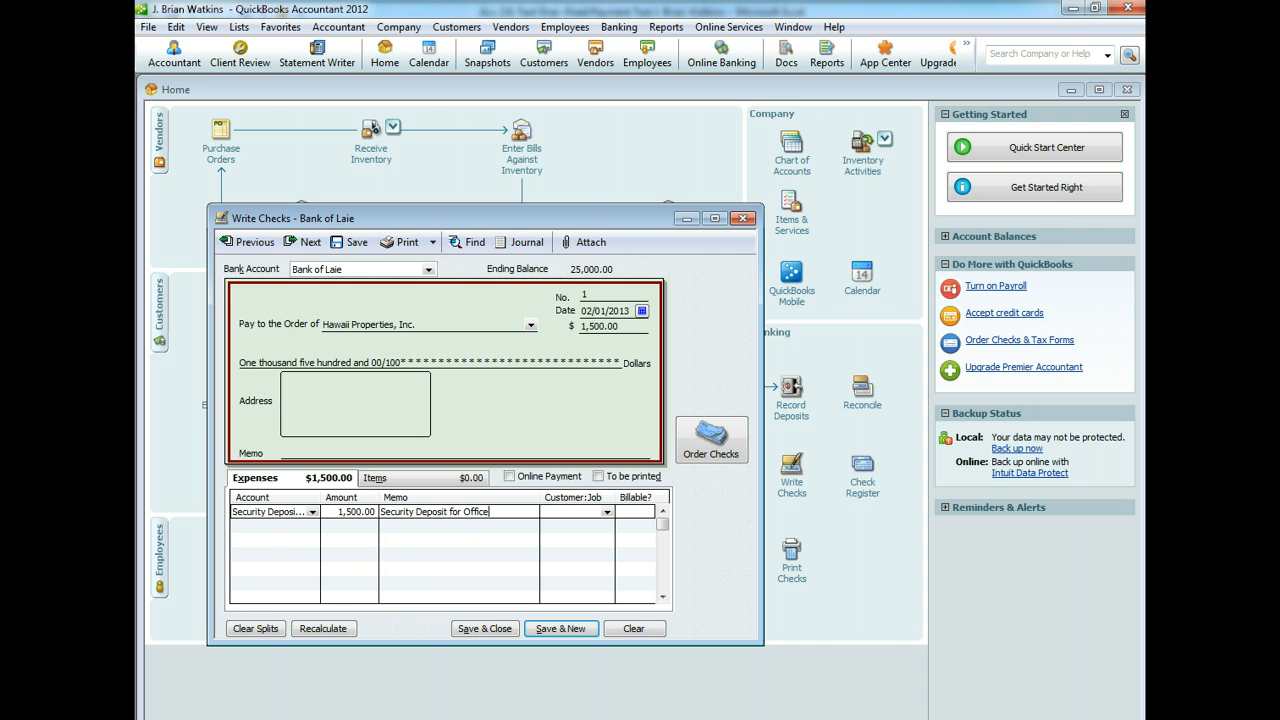
{"action": "left_click", "coordinate": [400, 548]}
Add a 1,050.00 Rent Expense line, fill the check memo, and save the 2,550.00 check.
{"action": "left_click", "coordinate": [313, 530]}
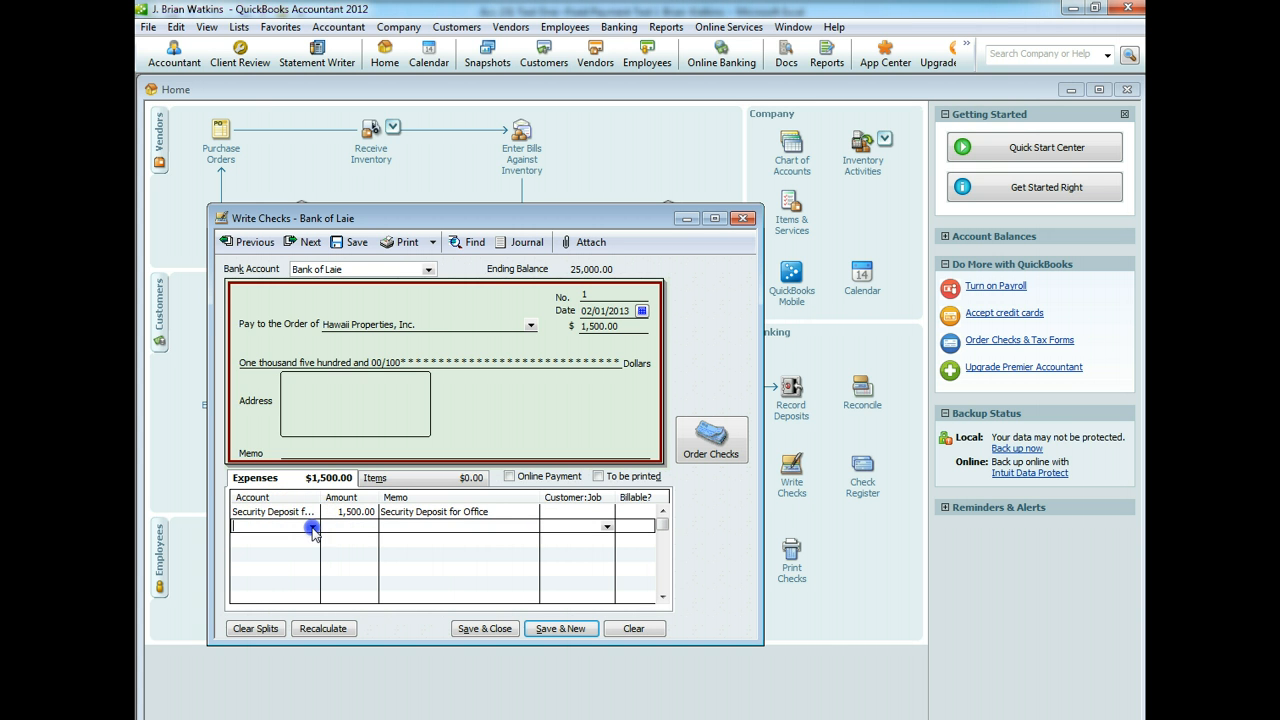
{"action": "left_click", "coordinate": [313, 528]}
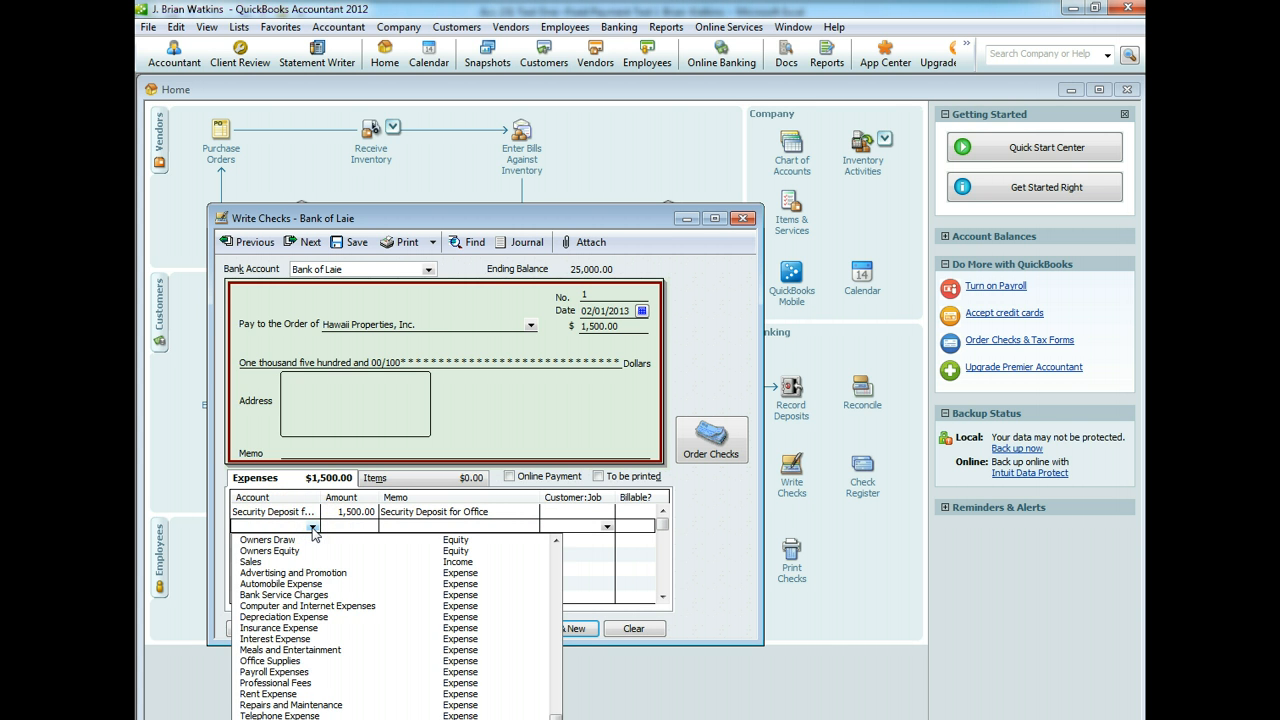
{"action": "left_click", "coordinate": [295, 693]}
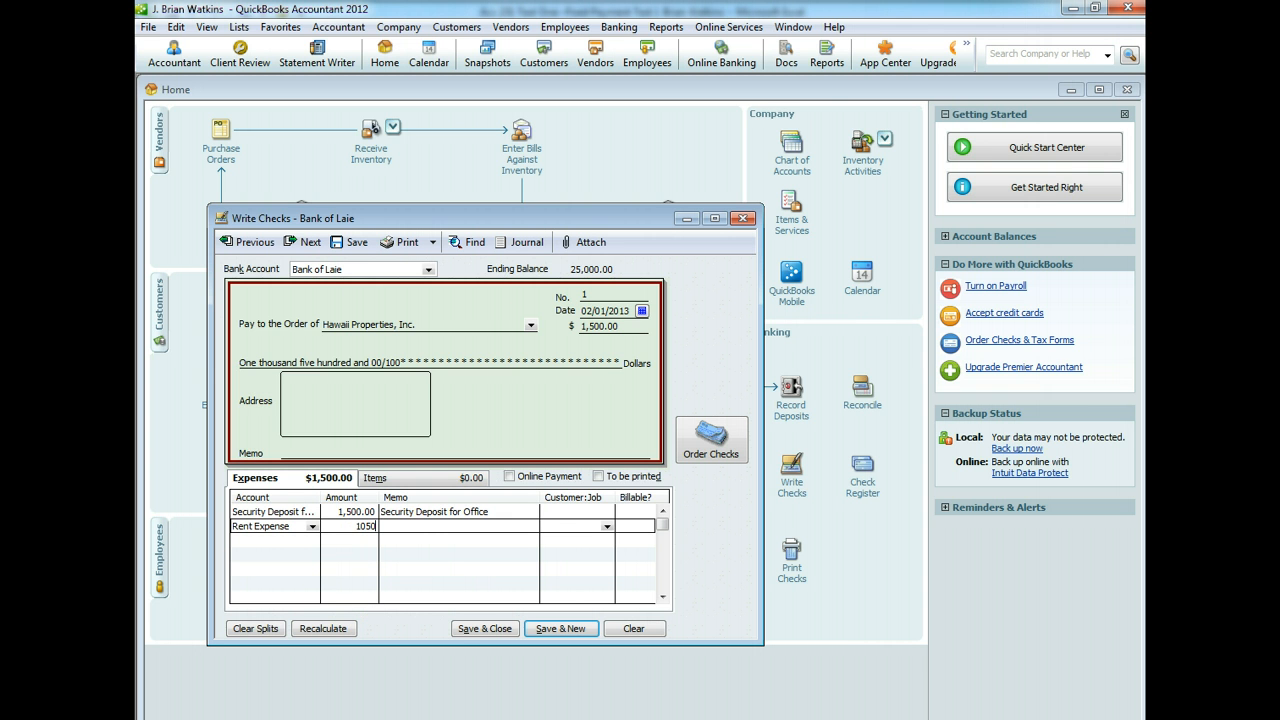
{"action": "type", "text": "1050"}
{"action": "left_click", "coordinate": [428, 527]}
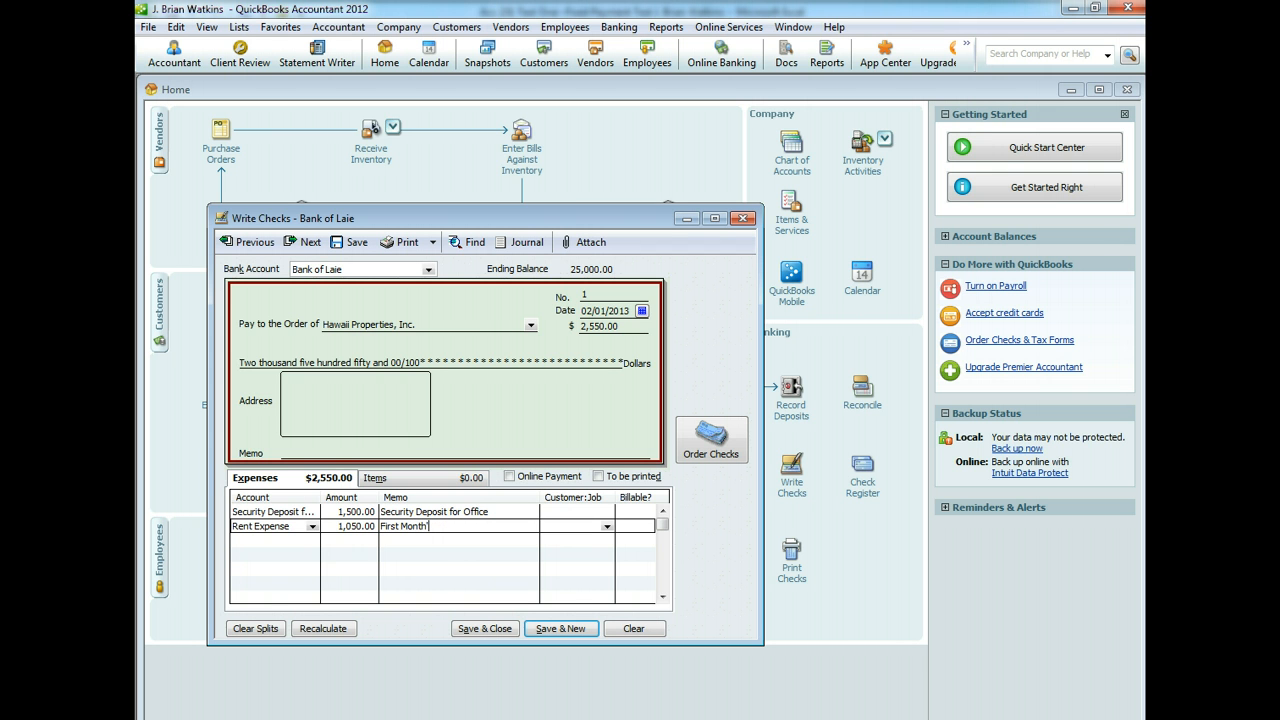
{"action": "left_click", "coordinate": [316, 452]}
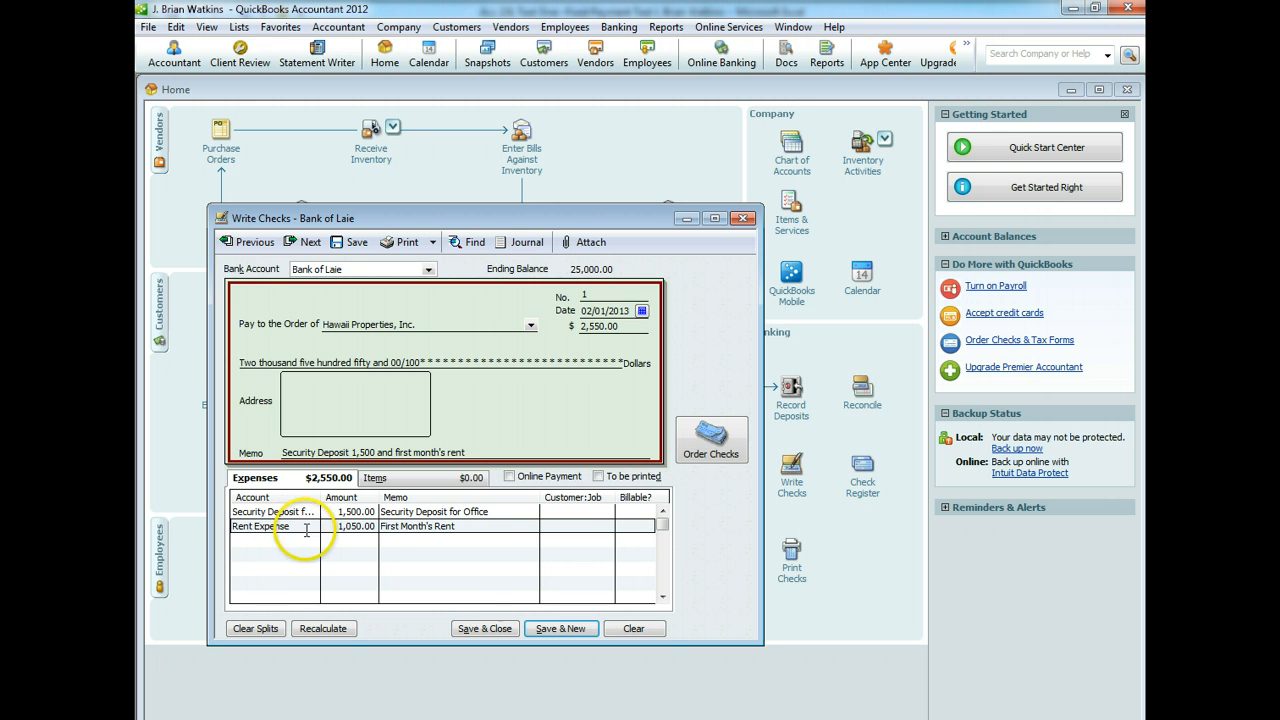
{"action": "left_click", "coordinate": [495, 630]}
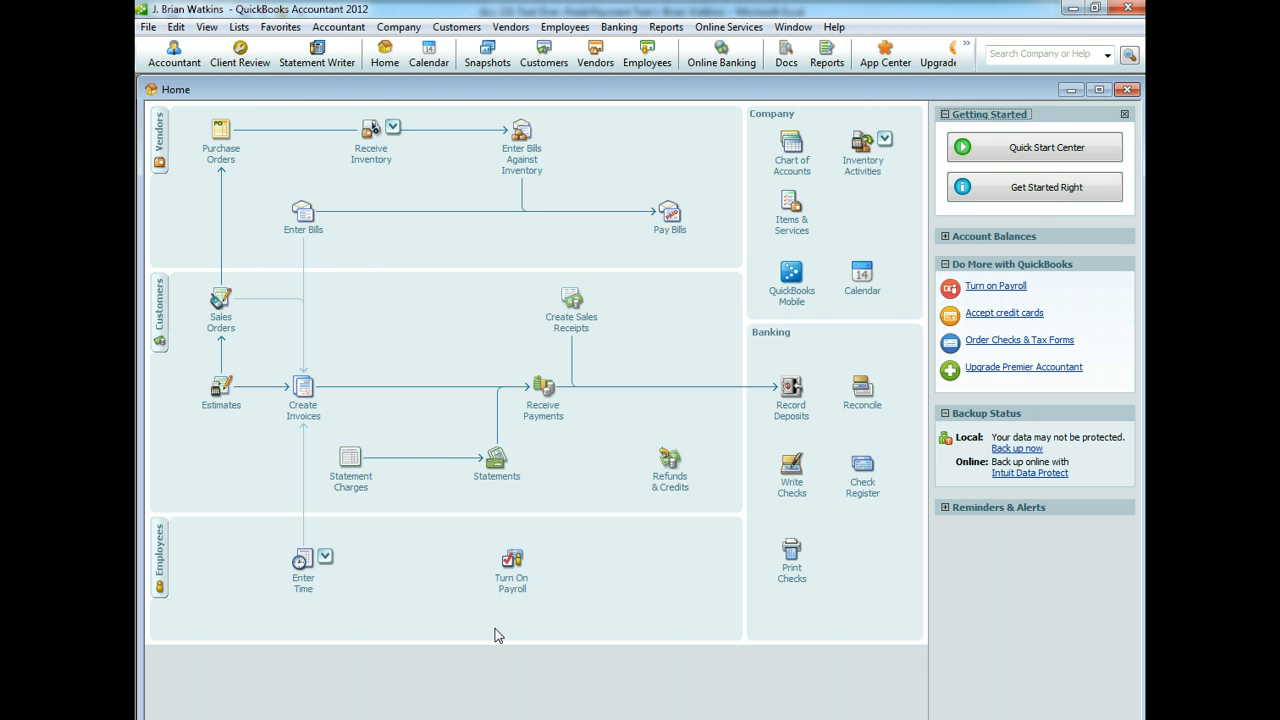
{"action": "left_click", "coordinate": [791, 480]}
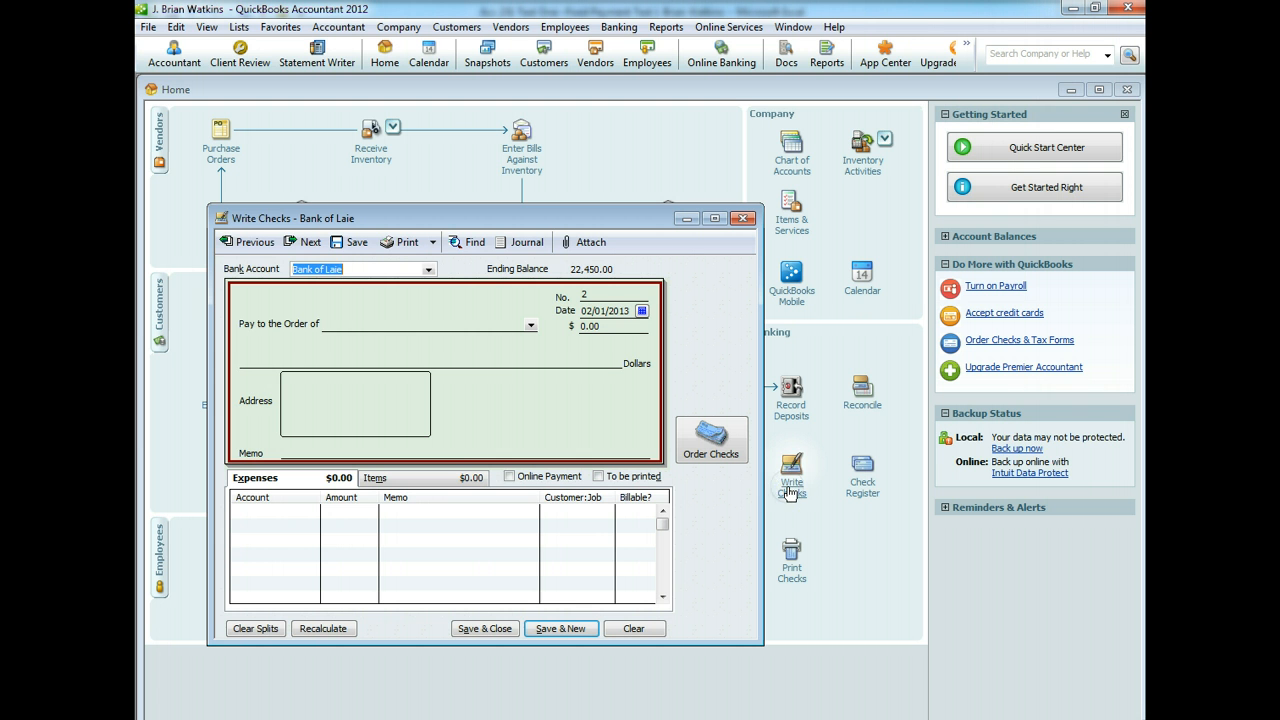
{"action": "left_click", "coordinate": [251, 246]}
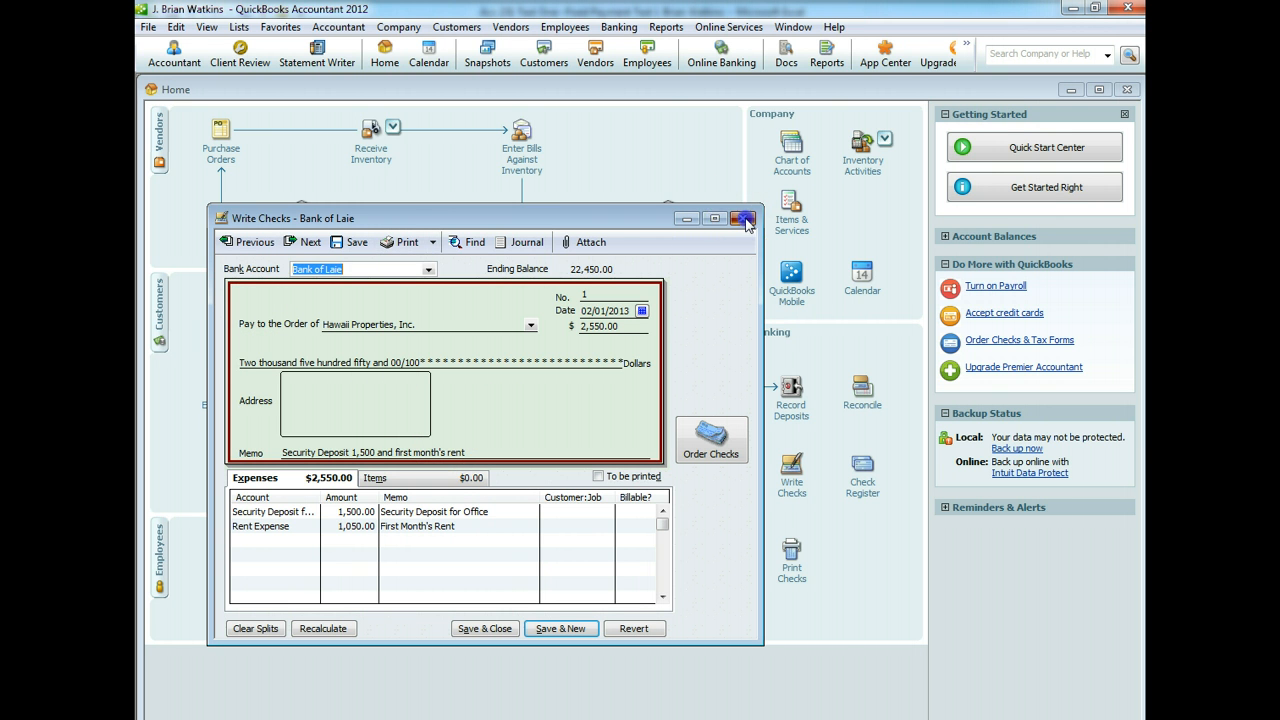
{"action": "left_click", "coordinate": [742, 218]}
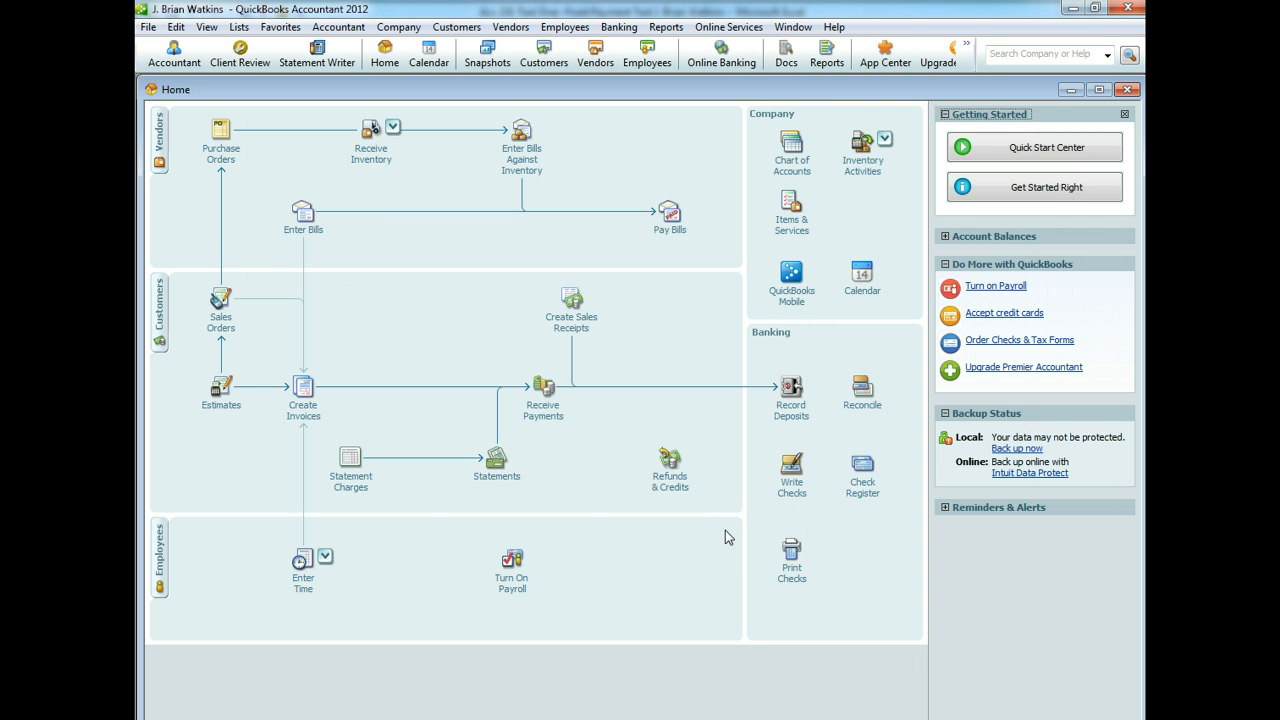
Start a new check dated 02/02/2013.
{"action": "left_click", "coordinate": [792, 490]}
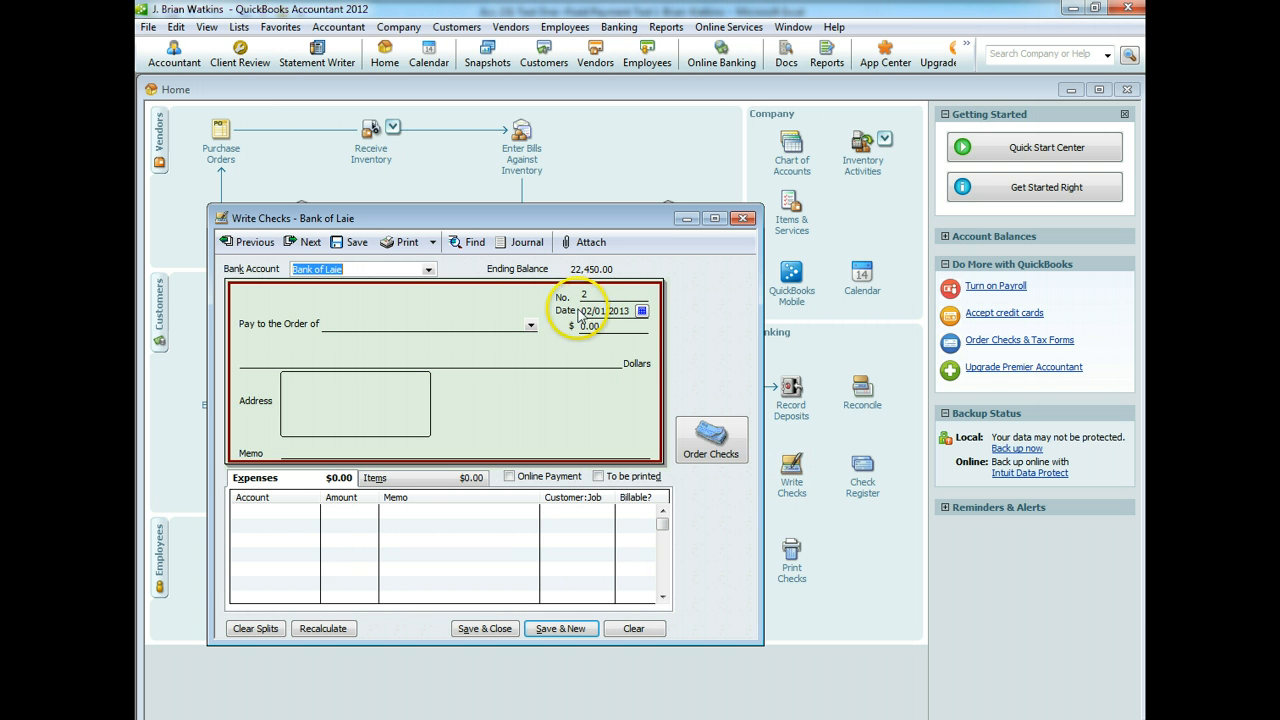
{"action": "left_click", "coordinate": [643, 313]}
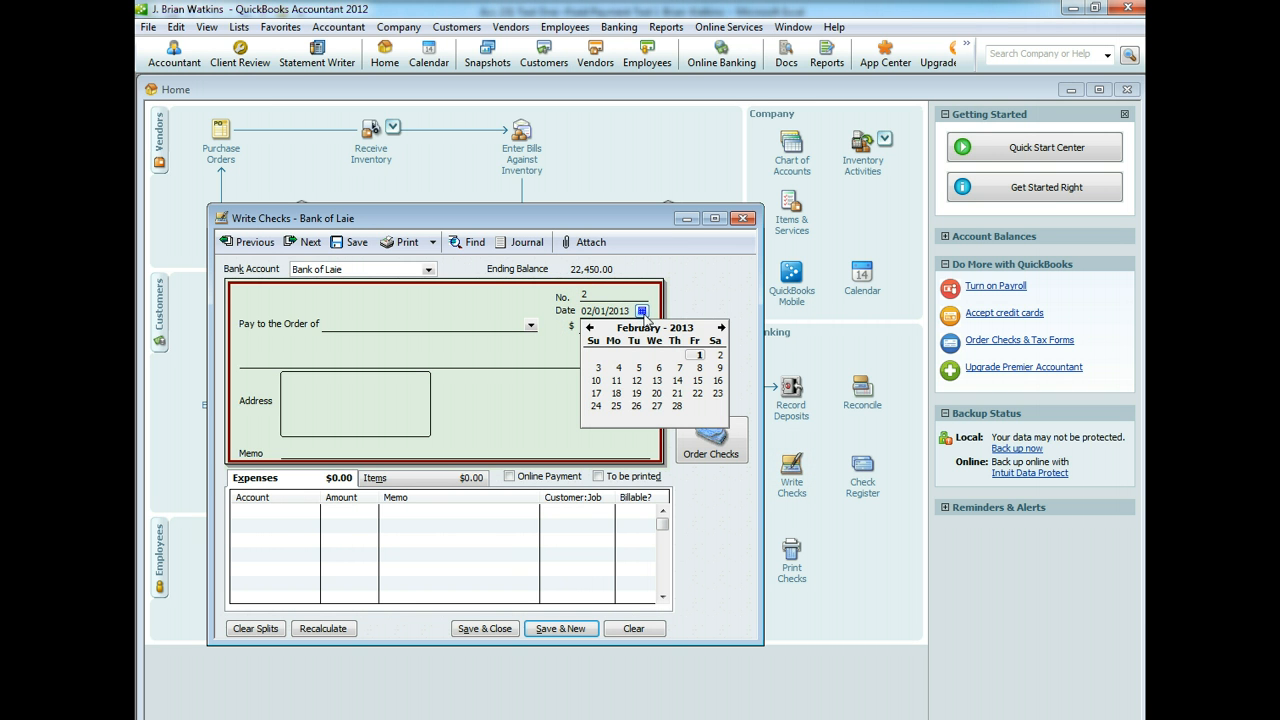
{"action": "left_click", "coordinate": [719, 355]}
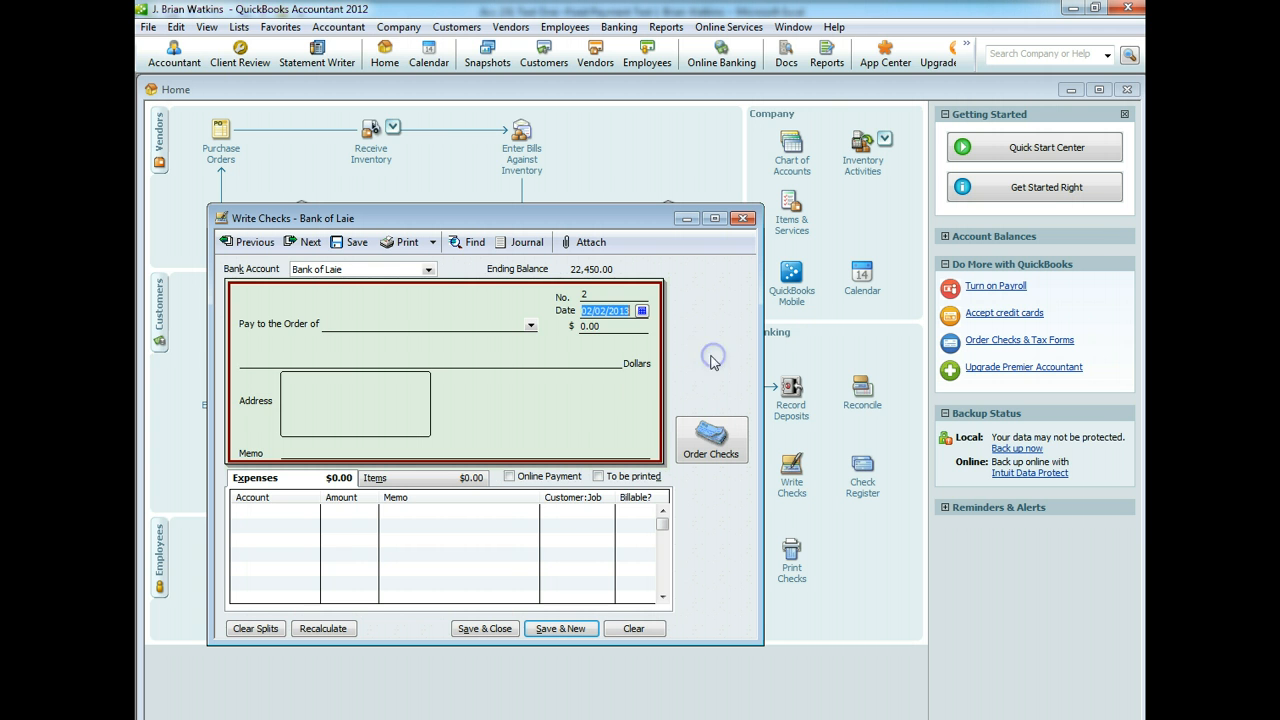
Add Honolulu Business Supply as a new vendor as of 02/02/2013 and make it the payee.
{"action": "left_click", "coordinate": [530, 325]}
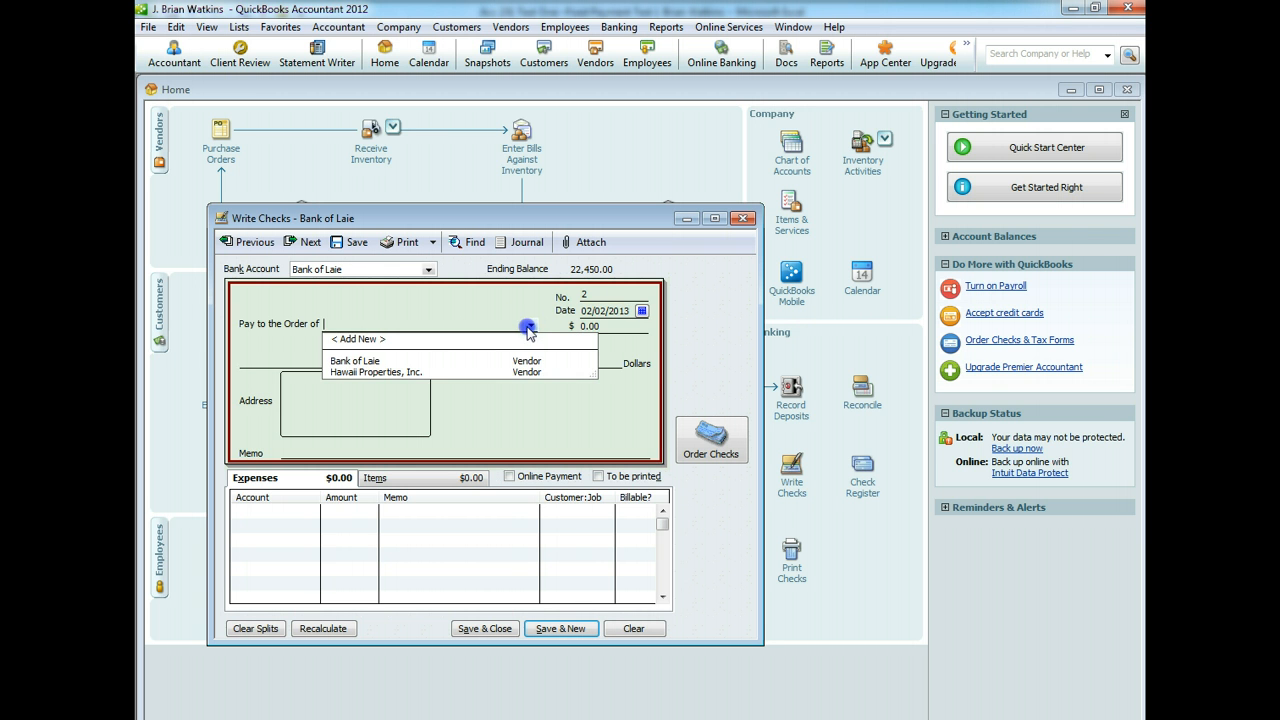
{"action": "left_click", "coordinate": [346, 339]}
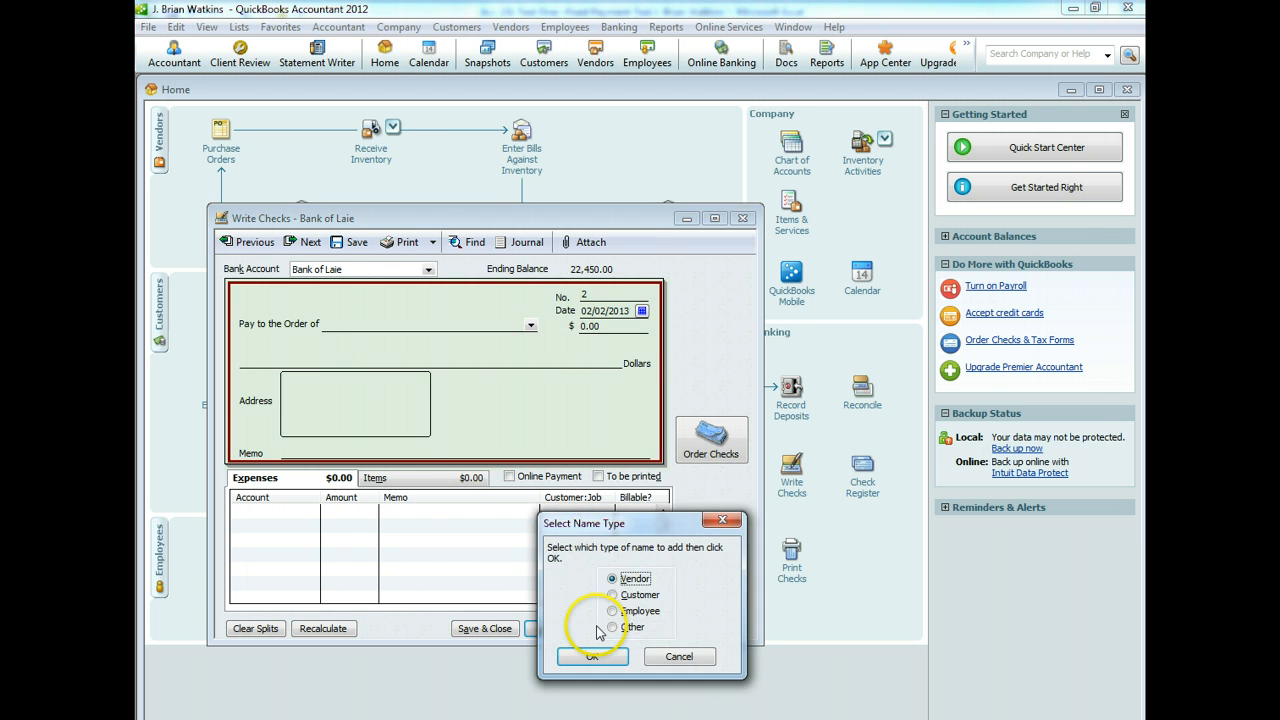
{"action": "left_click", "coordinate": [593, 657]}
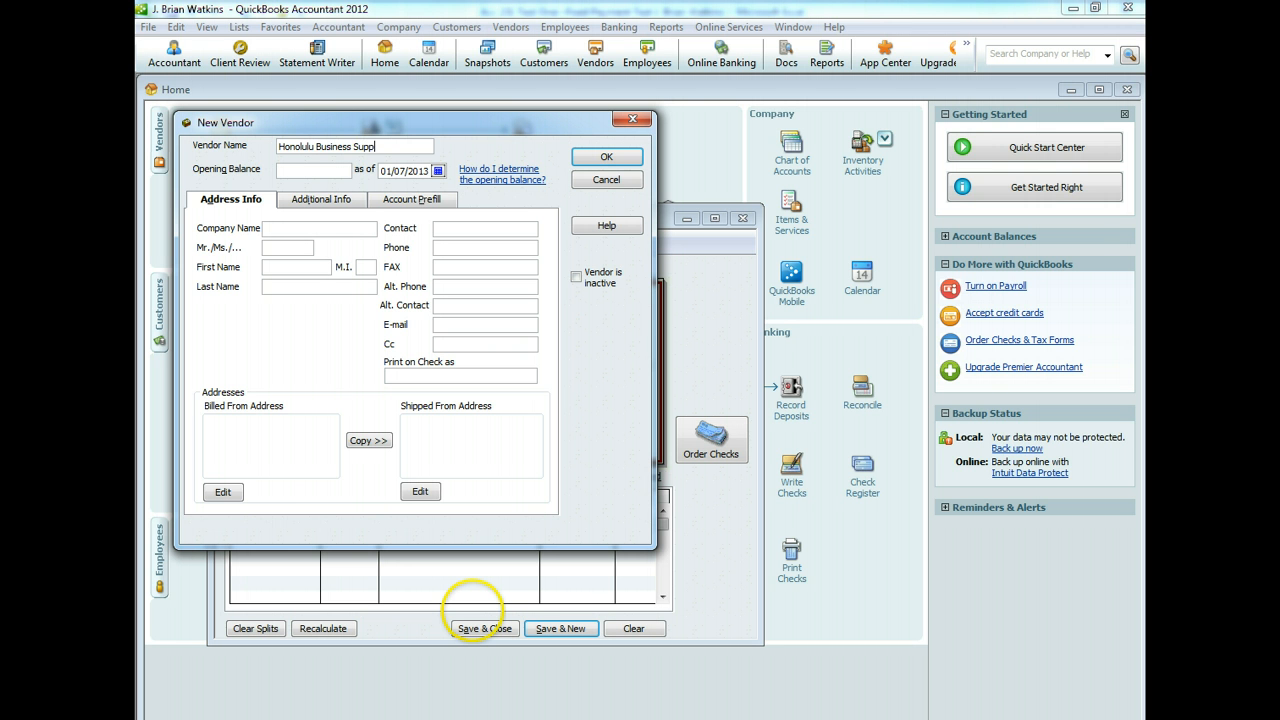
{"action": "left_click", "coordinate": [437, 171]}
{"action": "left_click", "coordinate": [519, 187]}
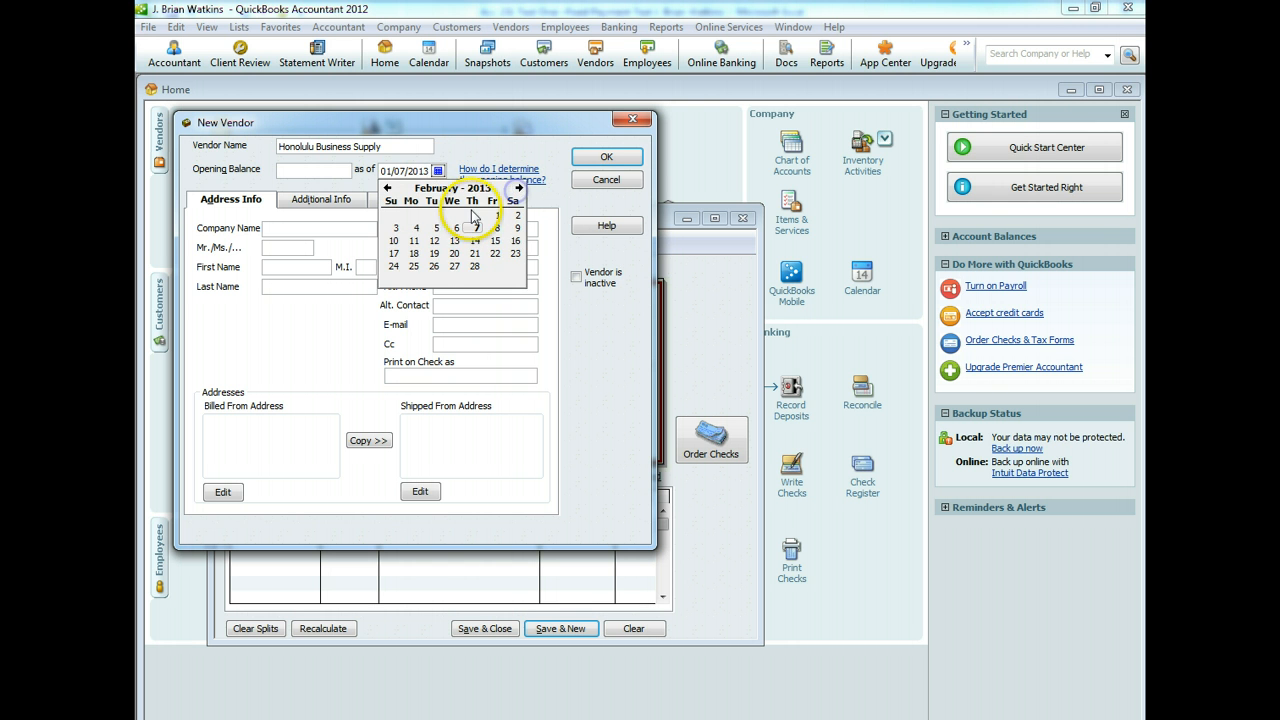
{"action": "left_click", "coordinate": [516, 215]}
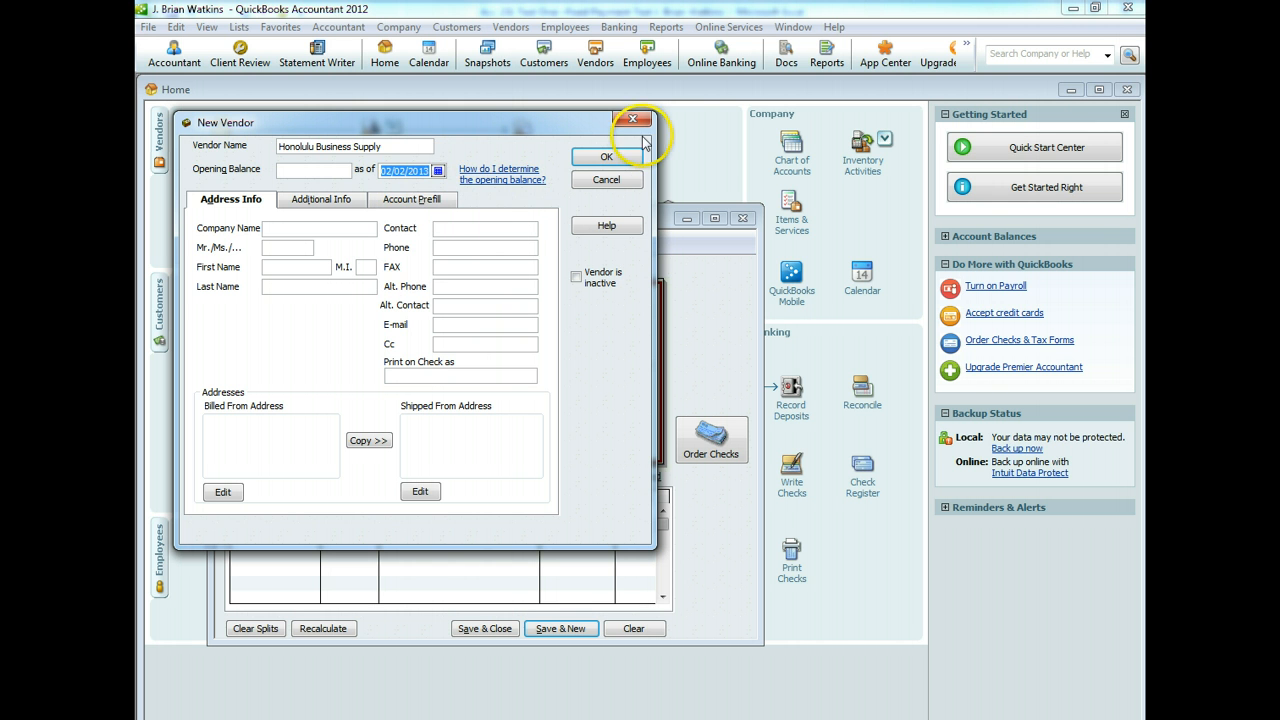
{"action": "left_click", "coordinate": [610, 160]}
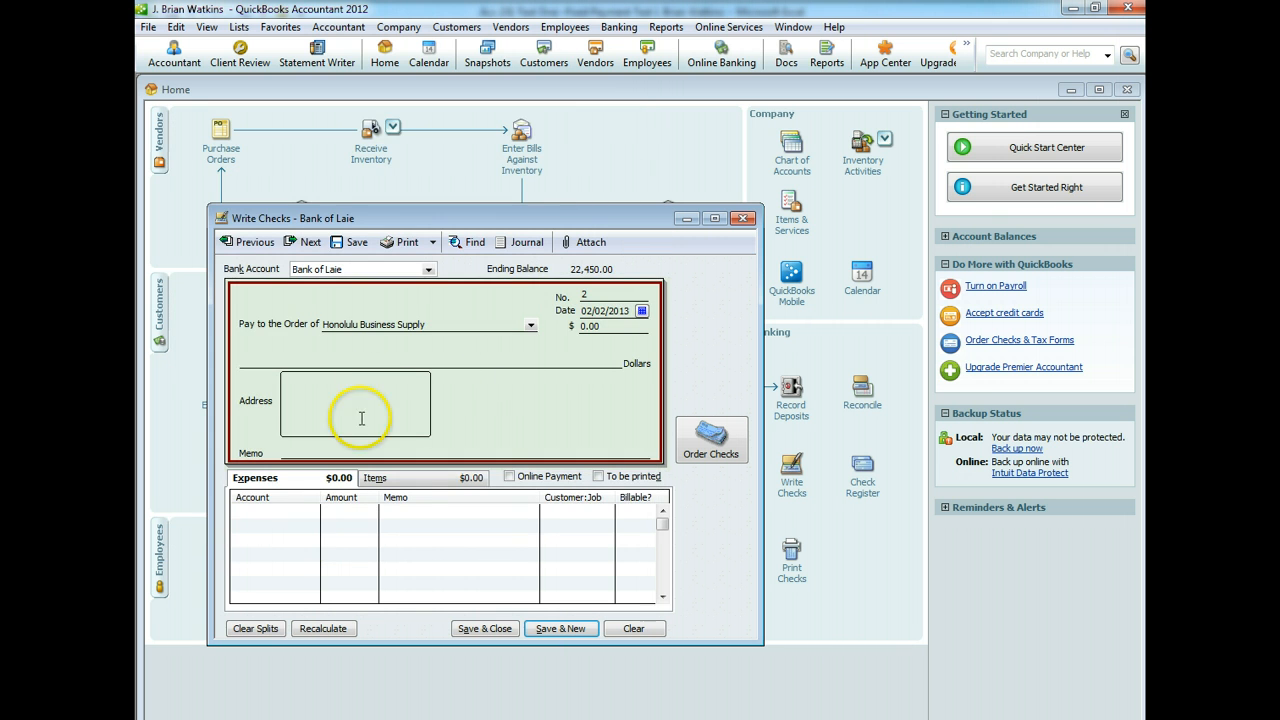
{"action": "left_click", "coordinate": [281, 521]}
{"action": "left_click", "coordinate": [313, 512]}
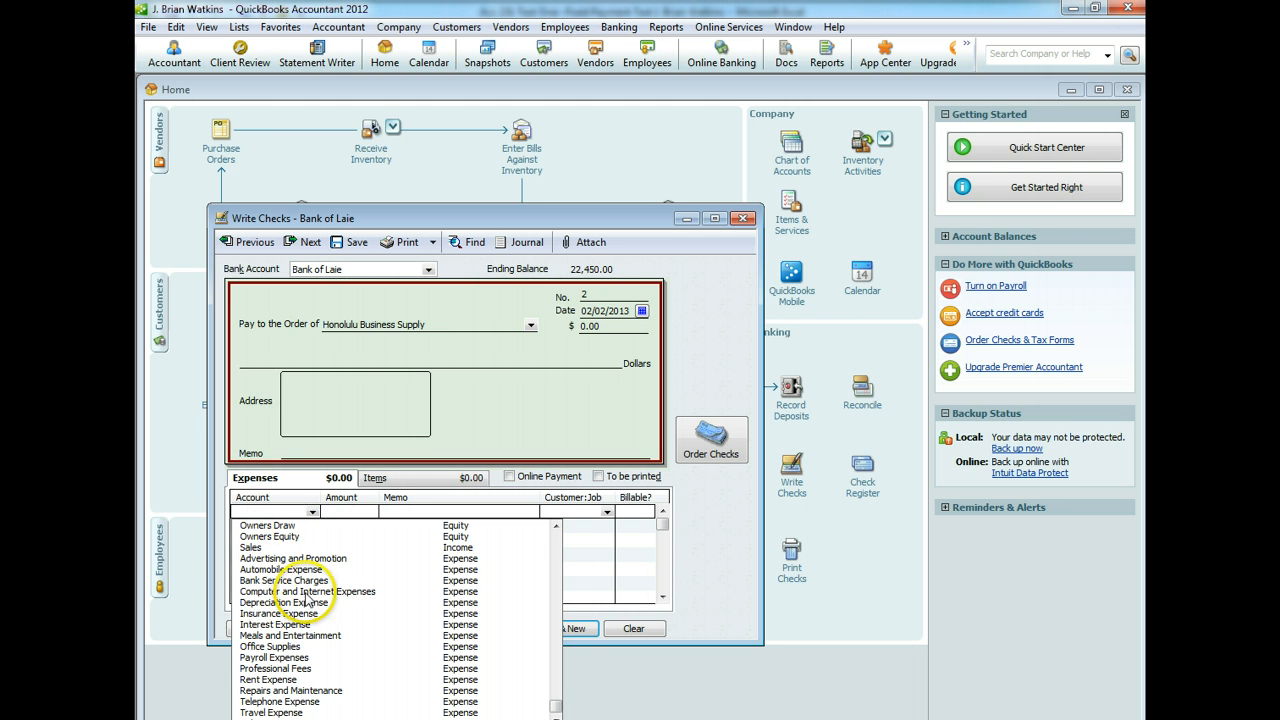
{"action": "scroll", "coordinate": [310, 612], "scroll_direction": "up", "scroll_amount": 3}
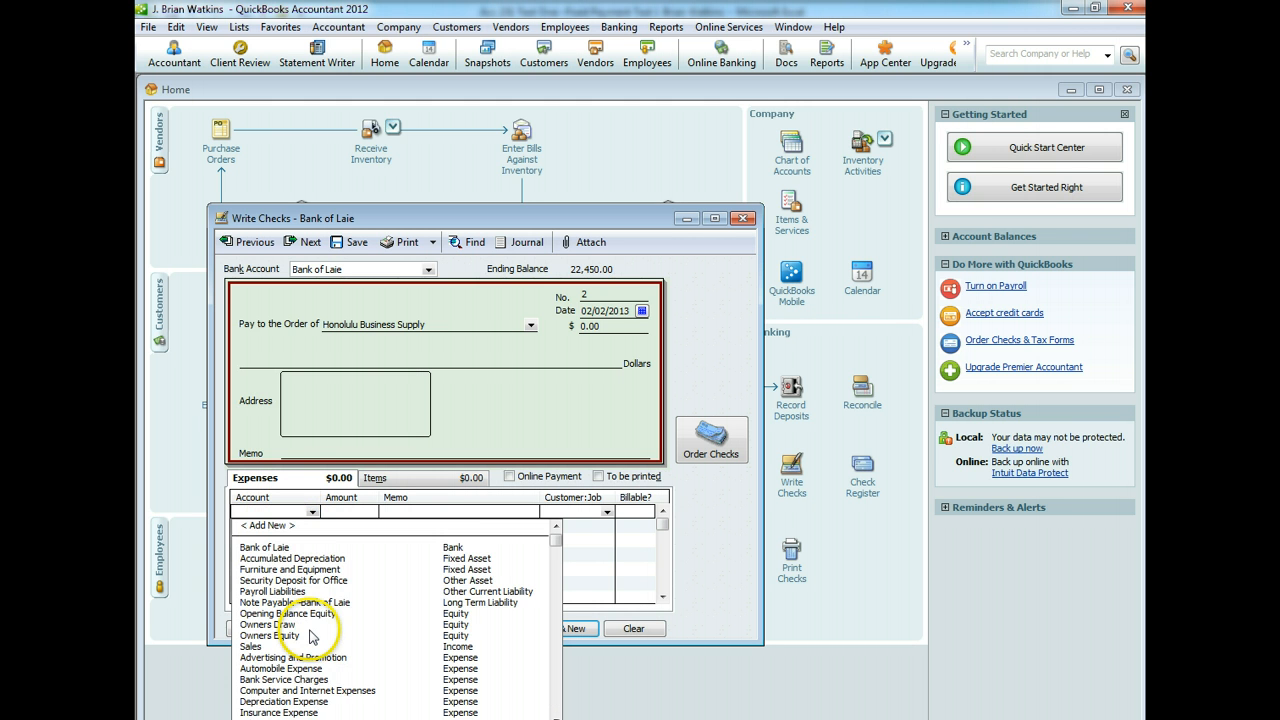
{"action": "left_click", "coordinate": [329, 568]}
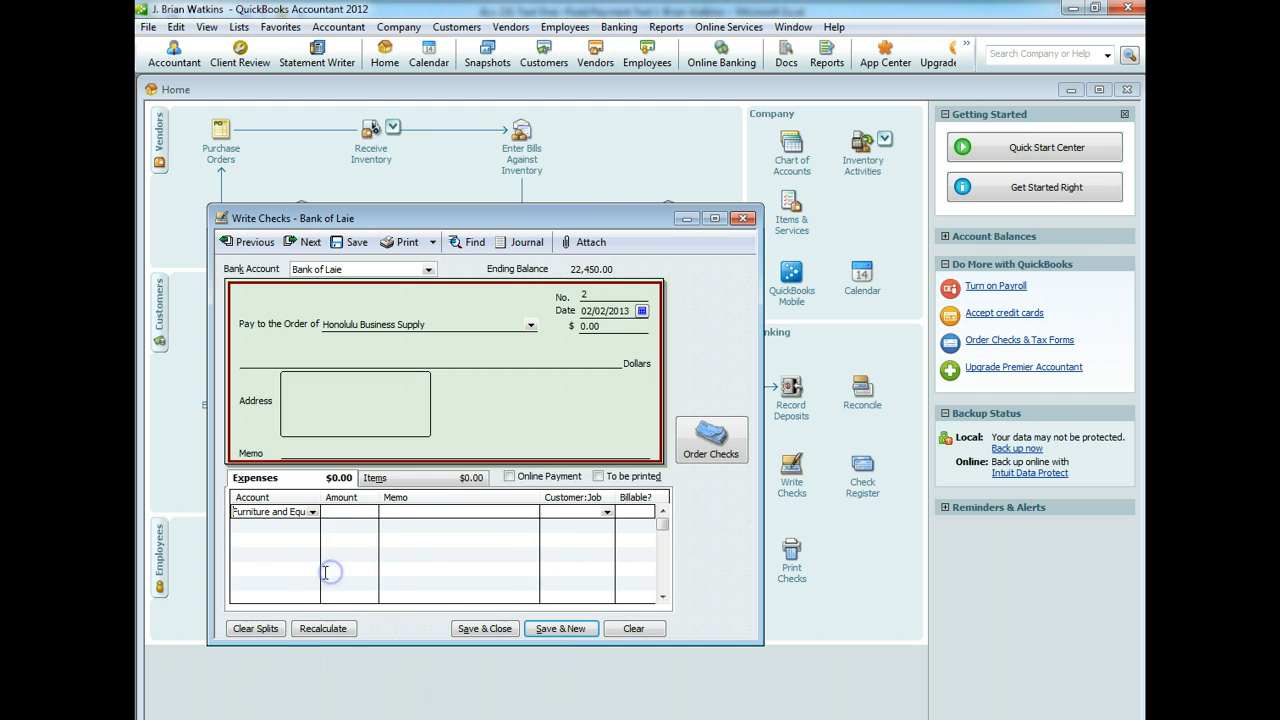
{"action": "left_click", "coordinate": [354, 514]}
{"action": "type", "text": "1700"}
{"action": "key", "text": "Tab"}
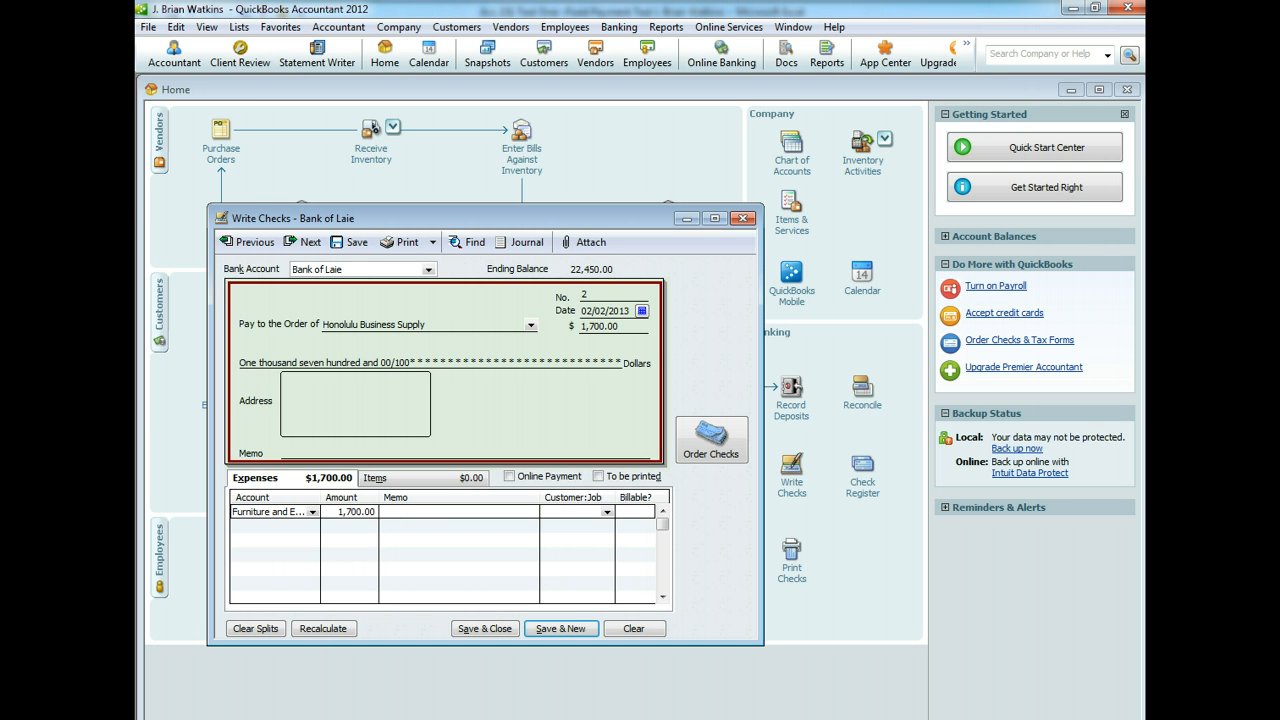
{"action": "type", "text": "Office Furniture"}
{"action": "key", "text": "Tab"}
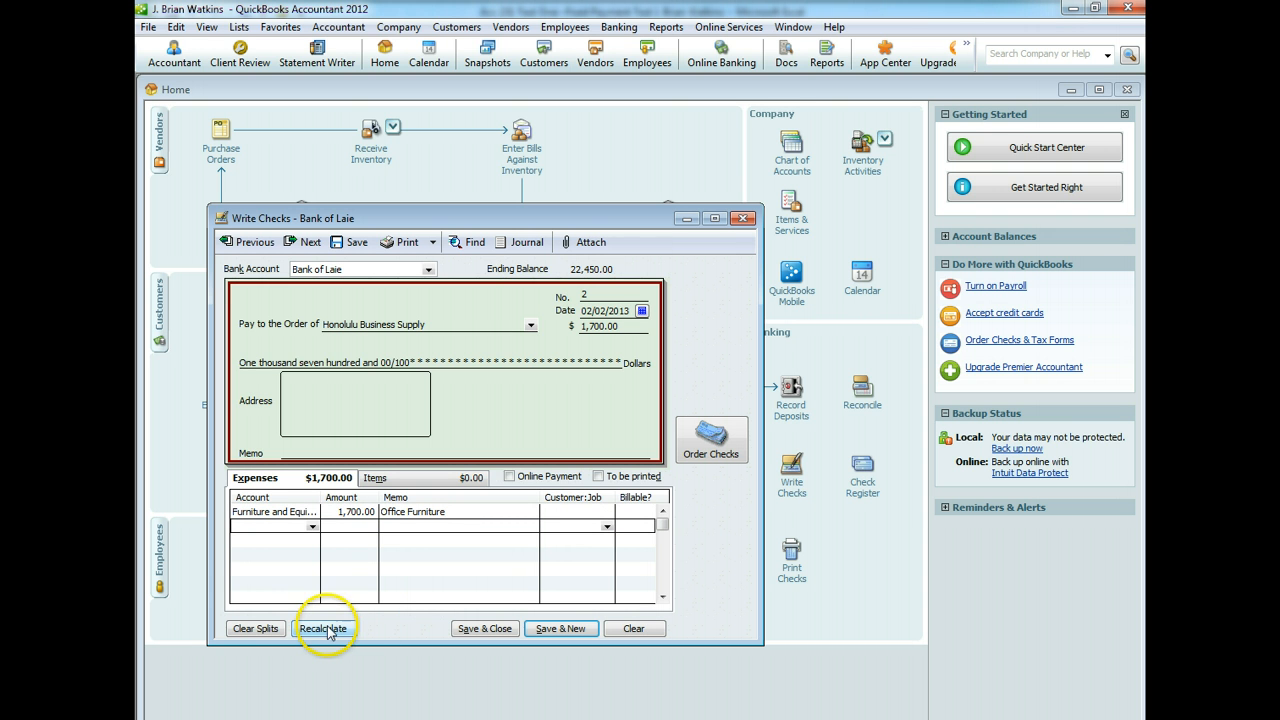
{"action": "left_click", "coordinate": [327, 630]}
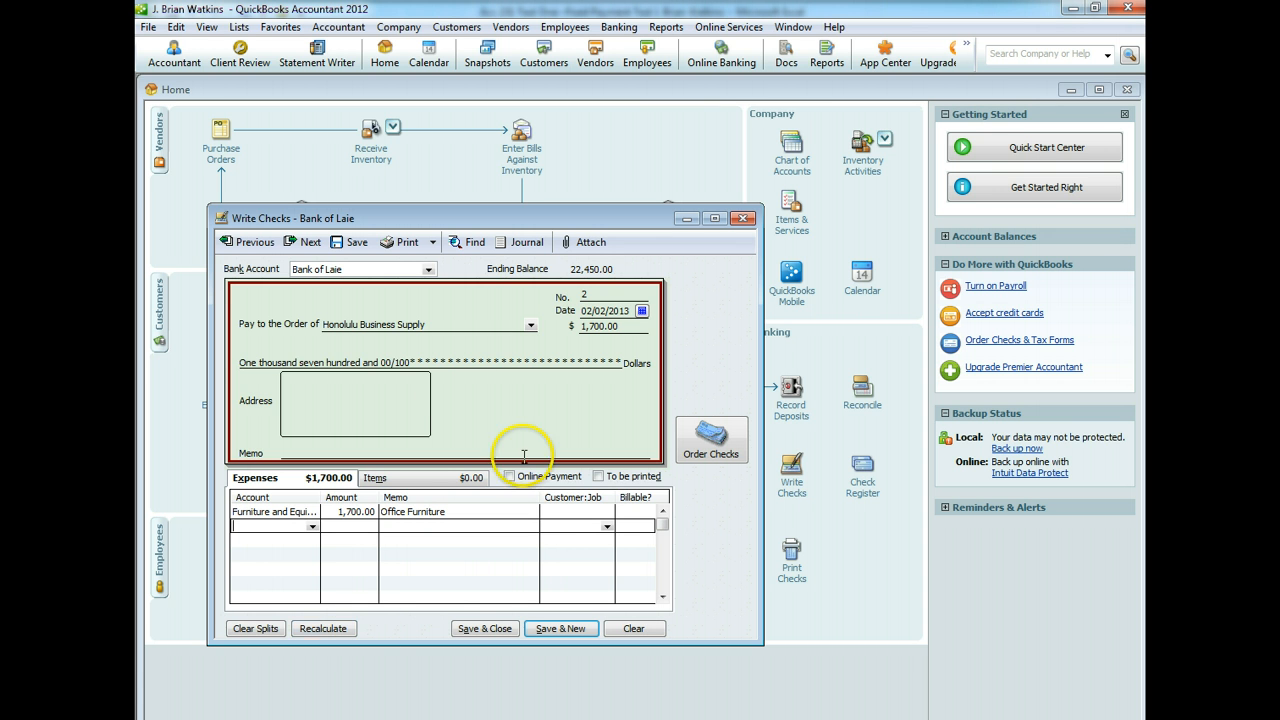
{"action": "left_click", "coordinate": [336, 630]}
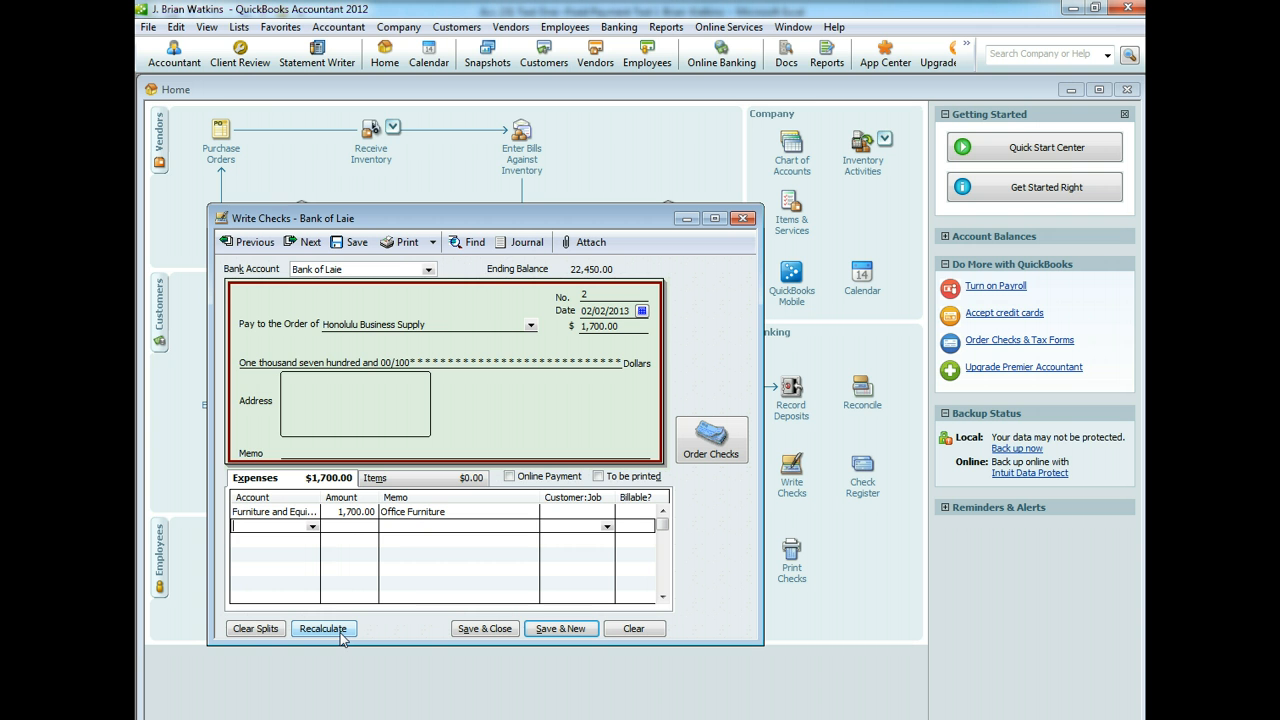
{"action": "left_click", "coordinate": [312, 528]}
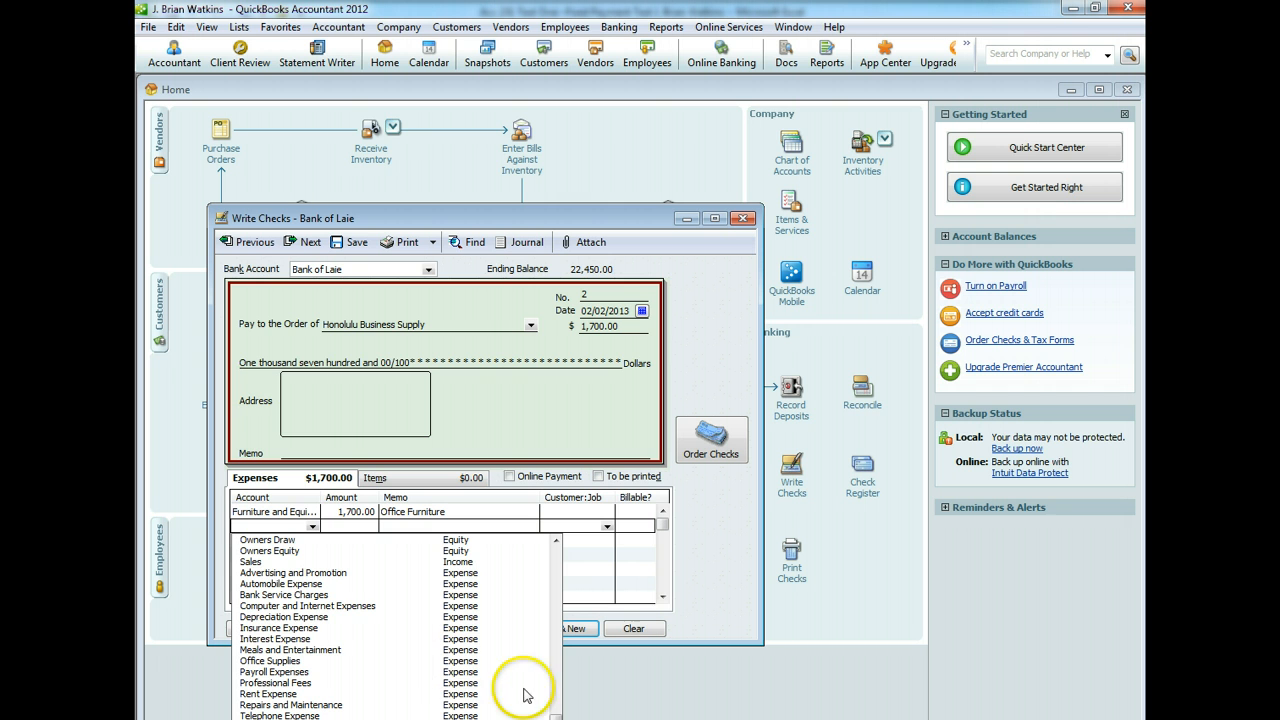
{"action": "left_click_drag", "start_coordinate": [556, 718], "coordinate": [557, 553]}
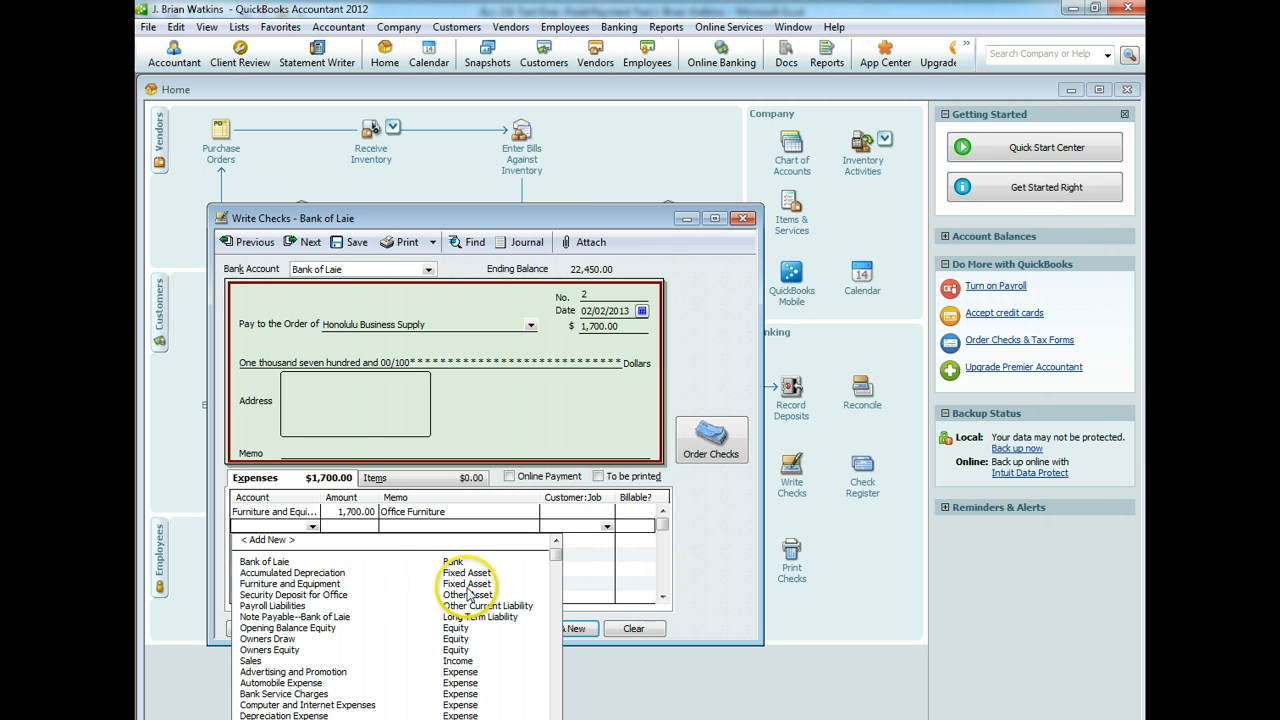
{"action": "left_click", "coordinate": [275, 541]}
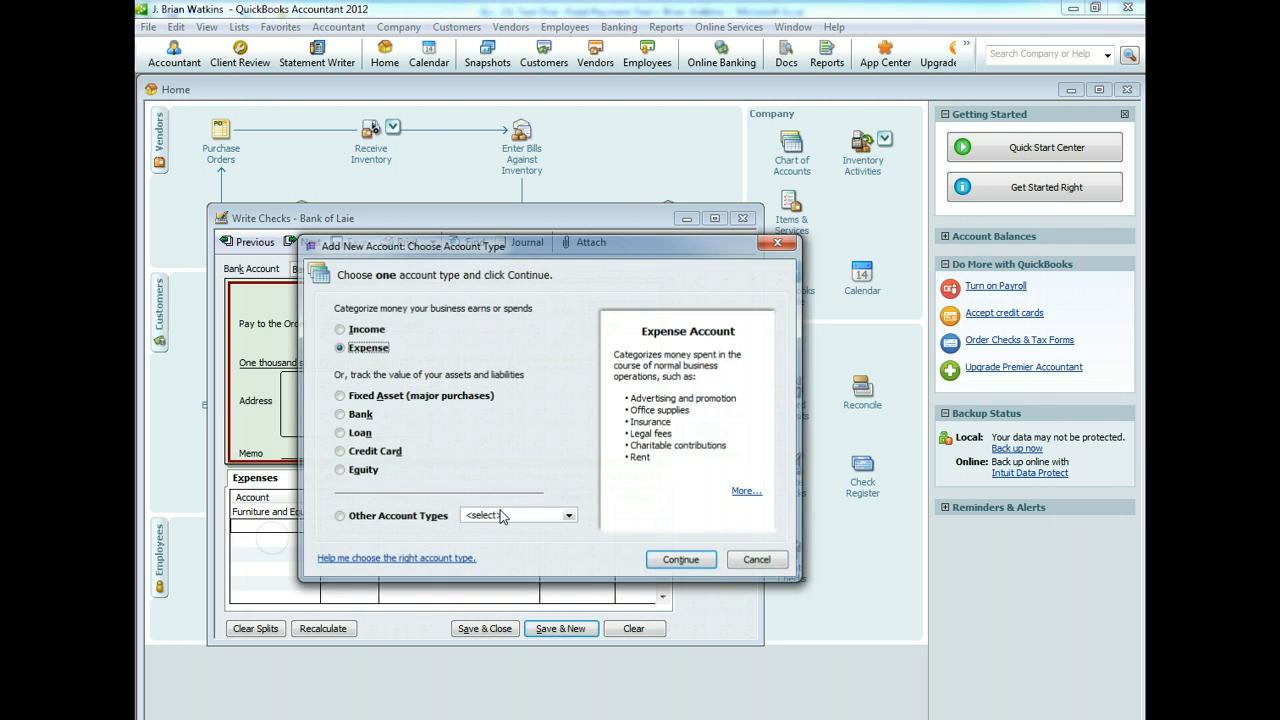
{"action": "left_click", "coordinate": [338, 517]}
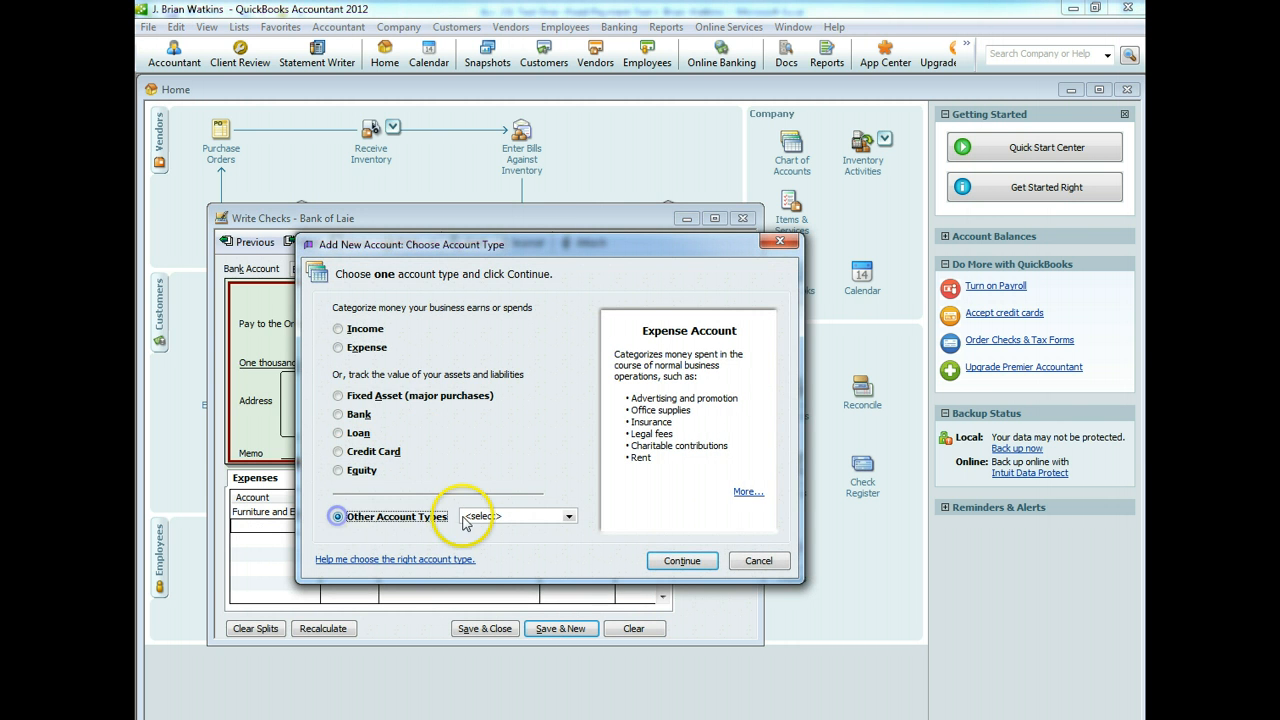
{"action": "left_click", "coordinate": [490, 516]}
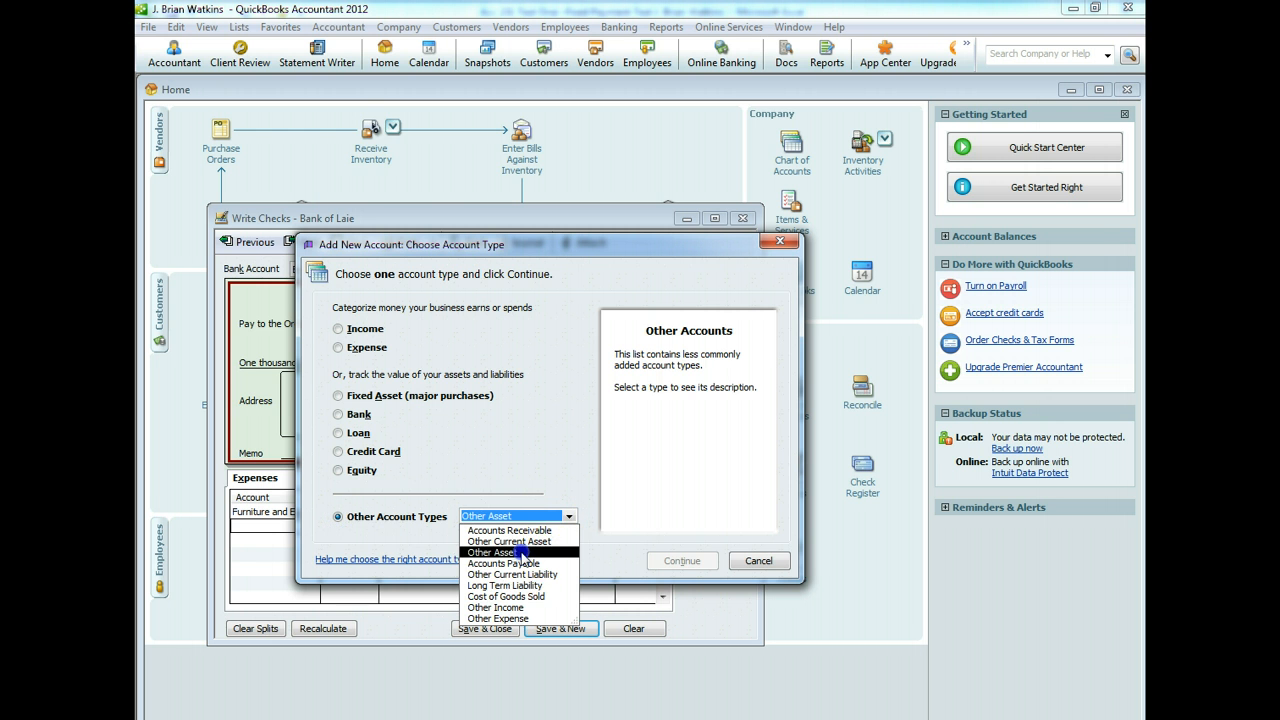
{"action": "left_click", "coordinate": [522, 552]}
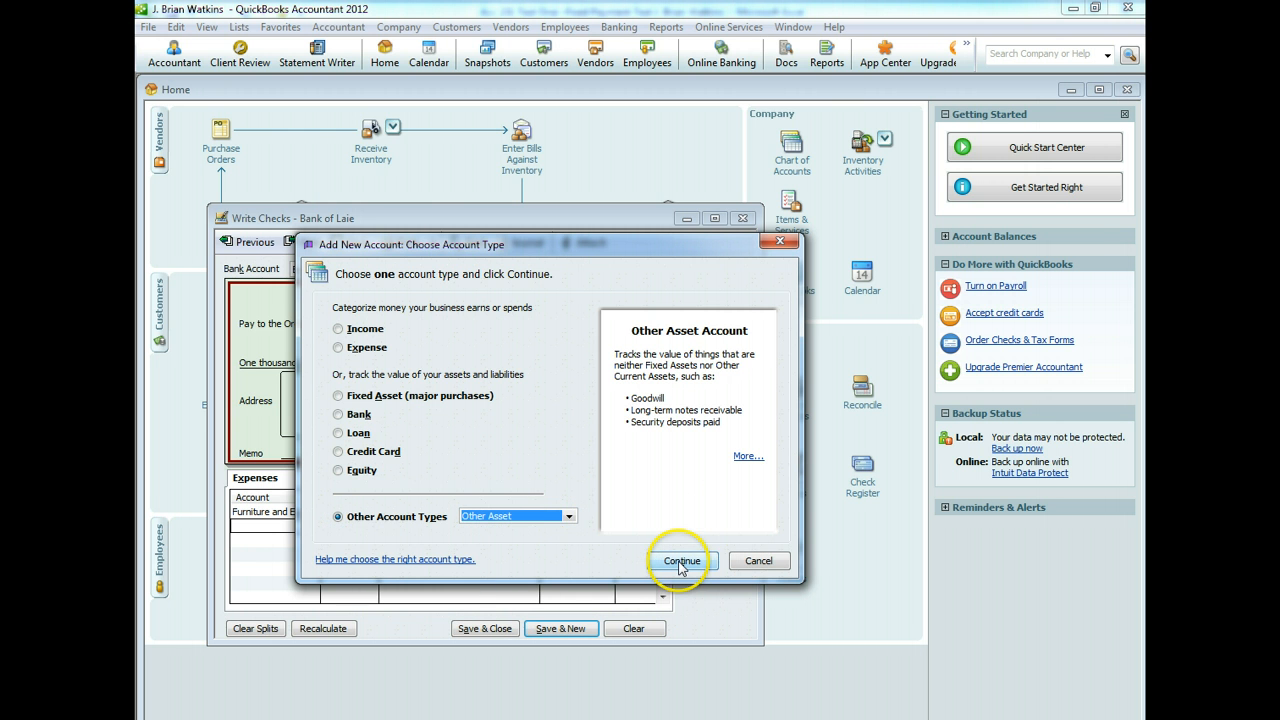
{"action": "left_click", "coordinate": [569, 516]}
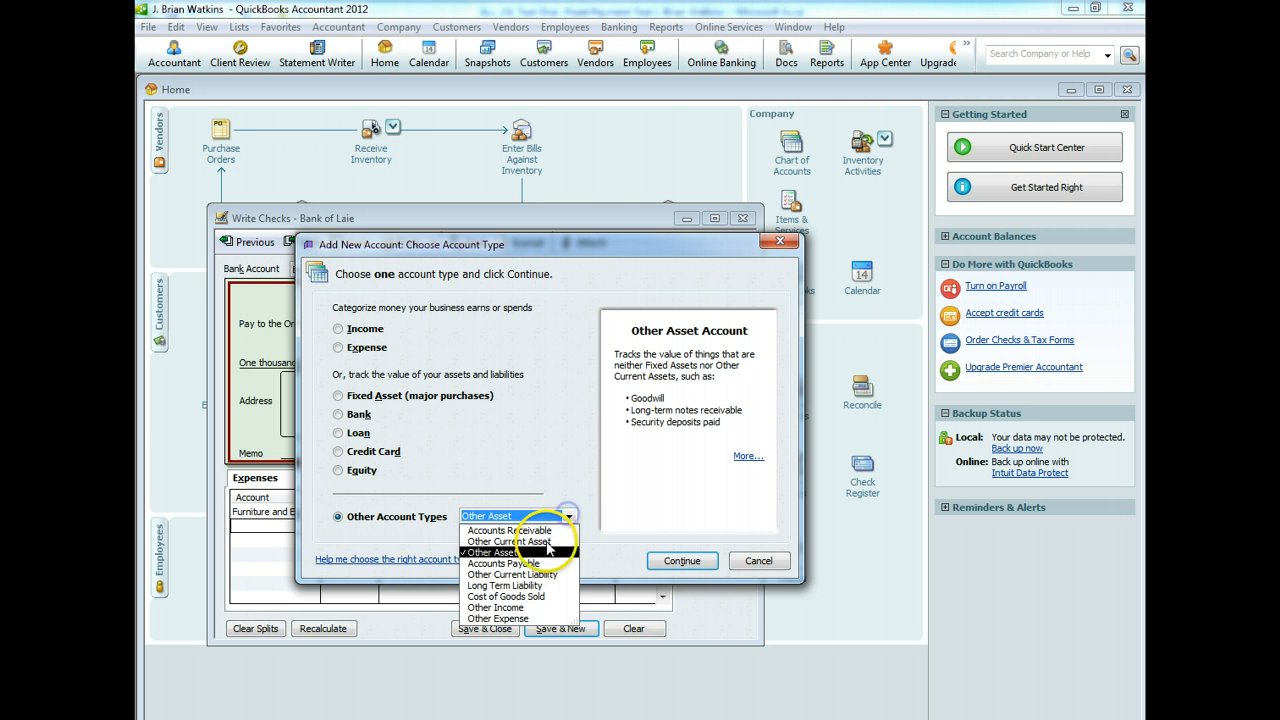
{"action": "left_click", "coordinate": [530, 543]}
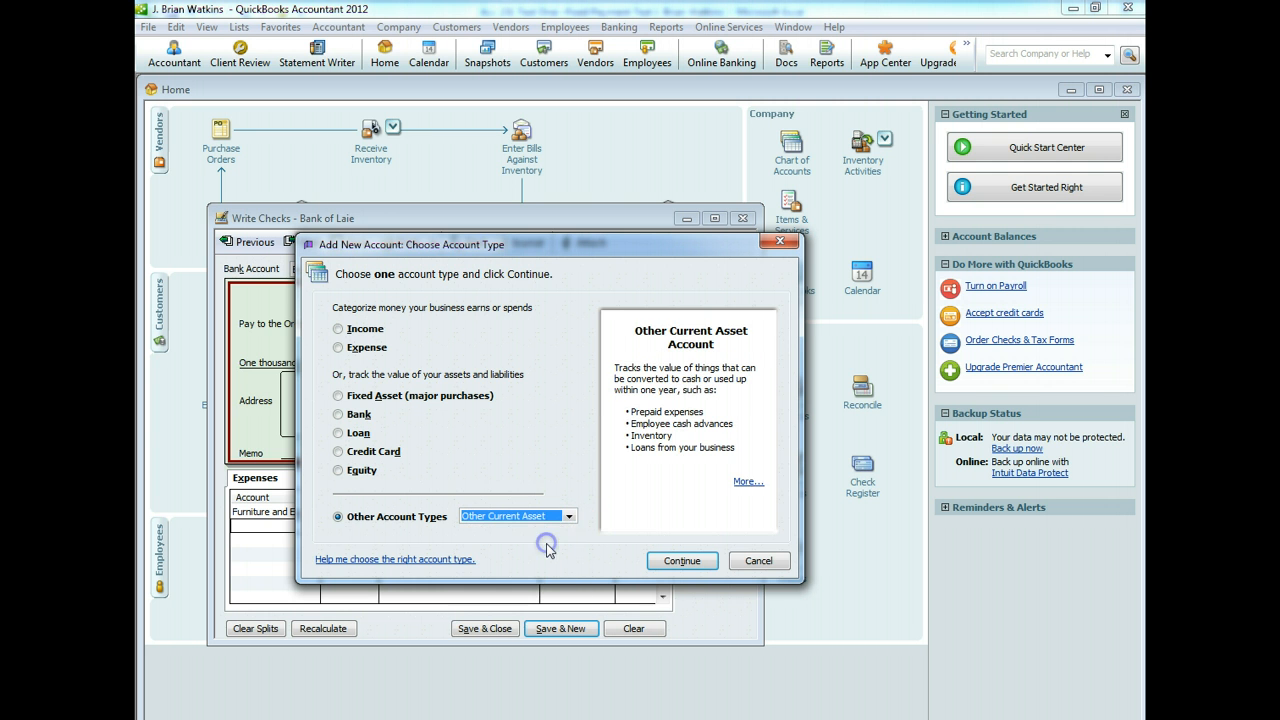
{"action": "left_click", "coordinate": [683, 560]}
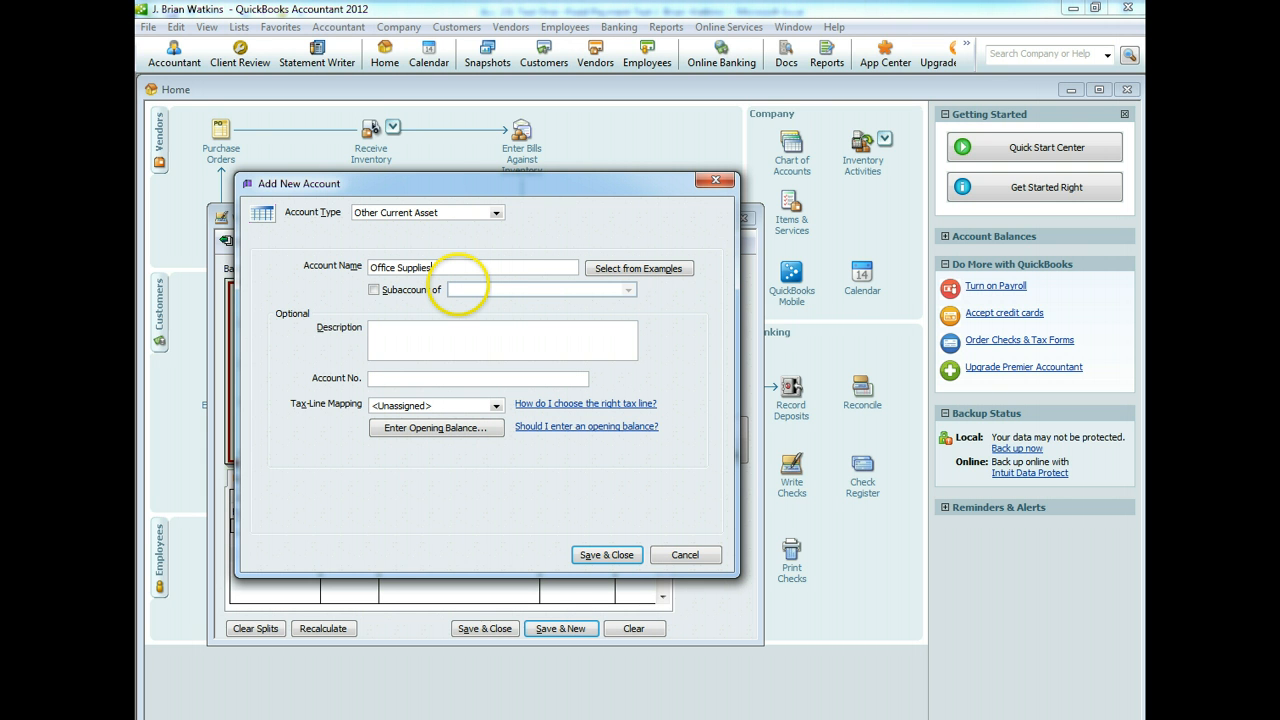
{"action": "left_click", "coordinate": [607, 555]}
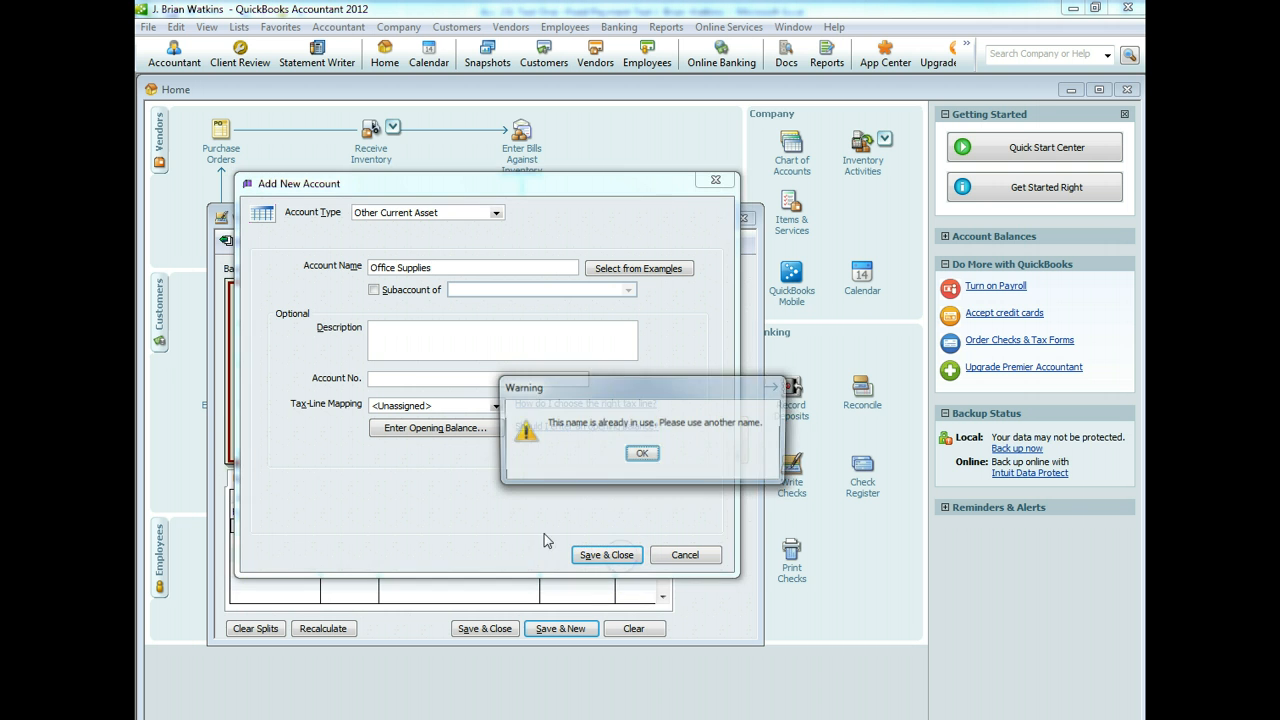
{"action": "left_click", "coordinate": [641, 452]}
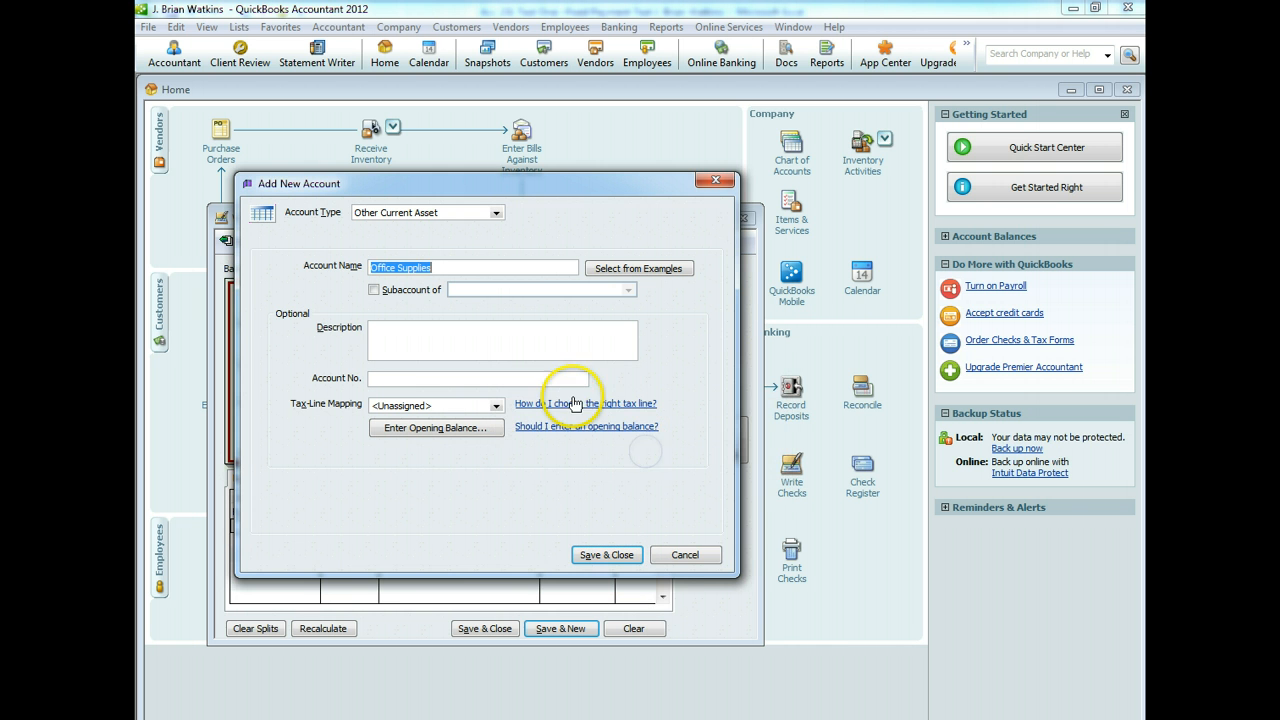
{"action": "left_click", "coordinate": [651, 270]}
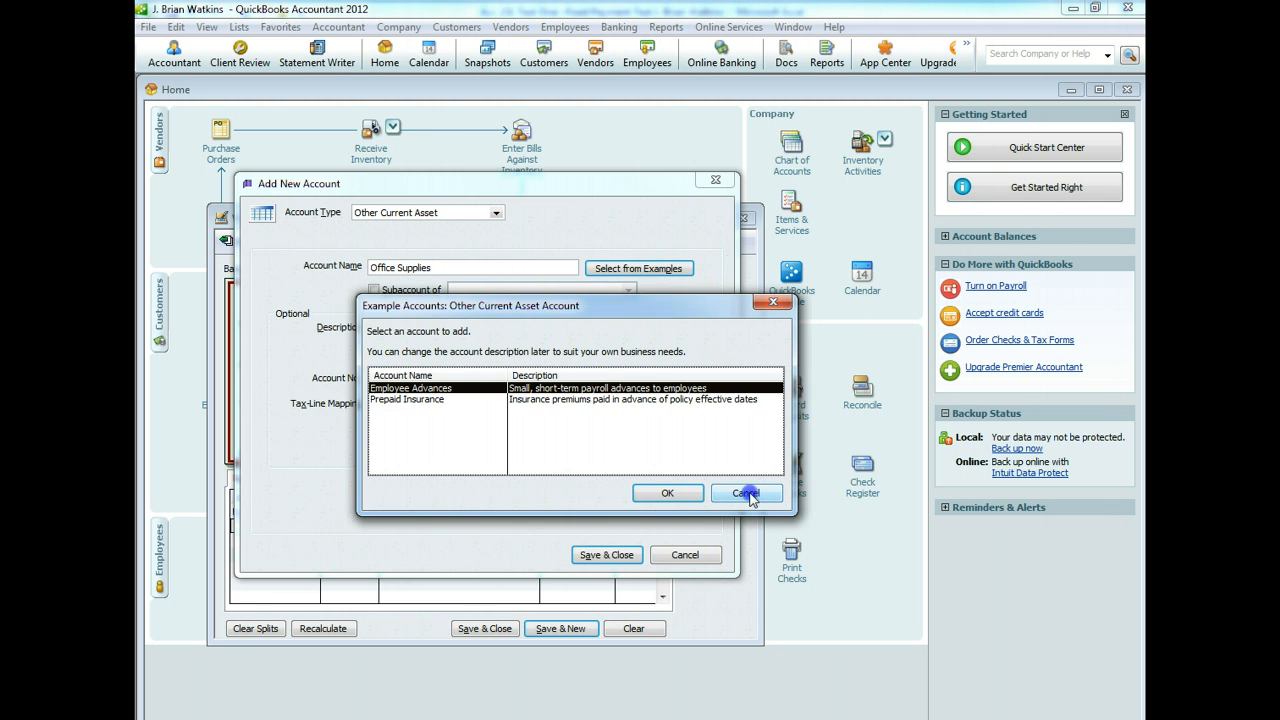
{"action": "left_click", "coordinate": [745, 493]}
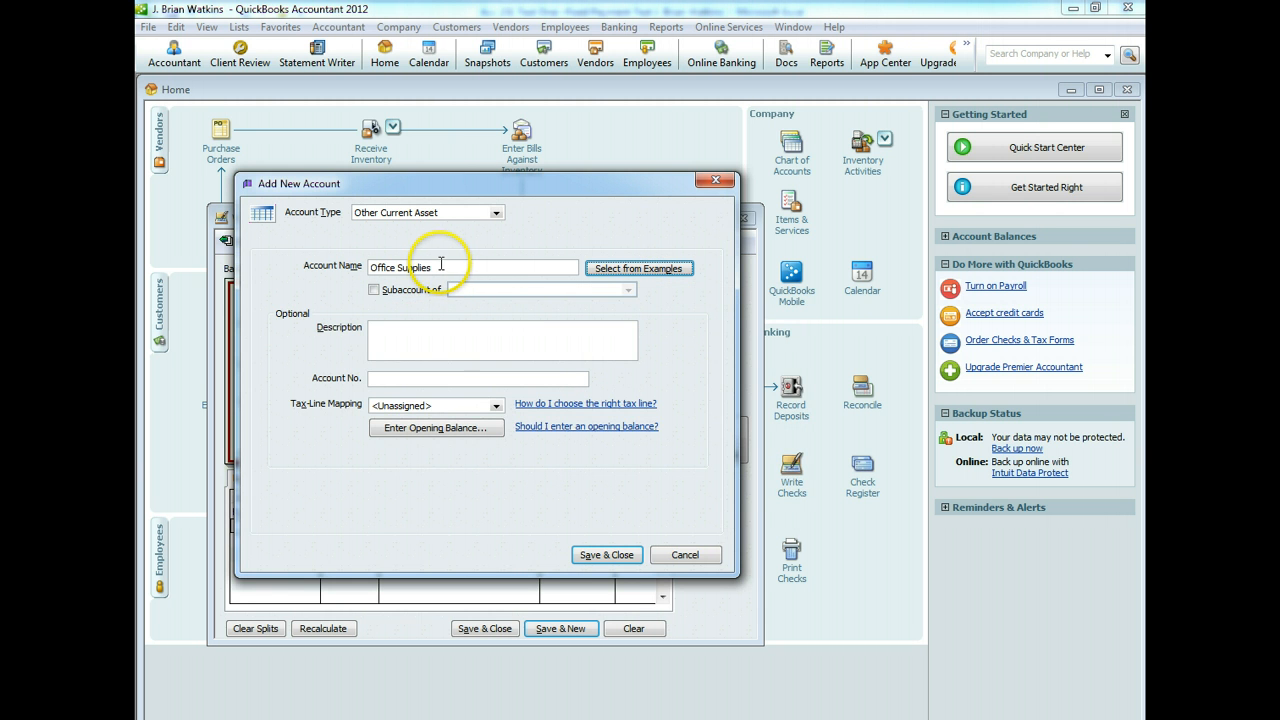
{"action": "left_click", "coordinate": [690, 556]}
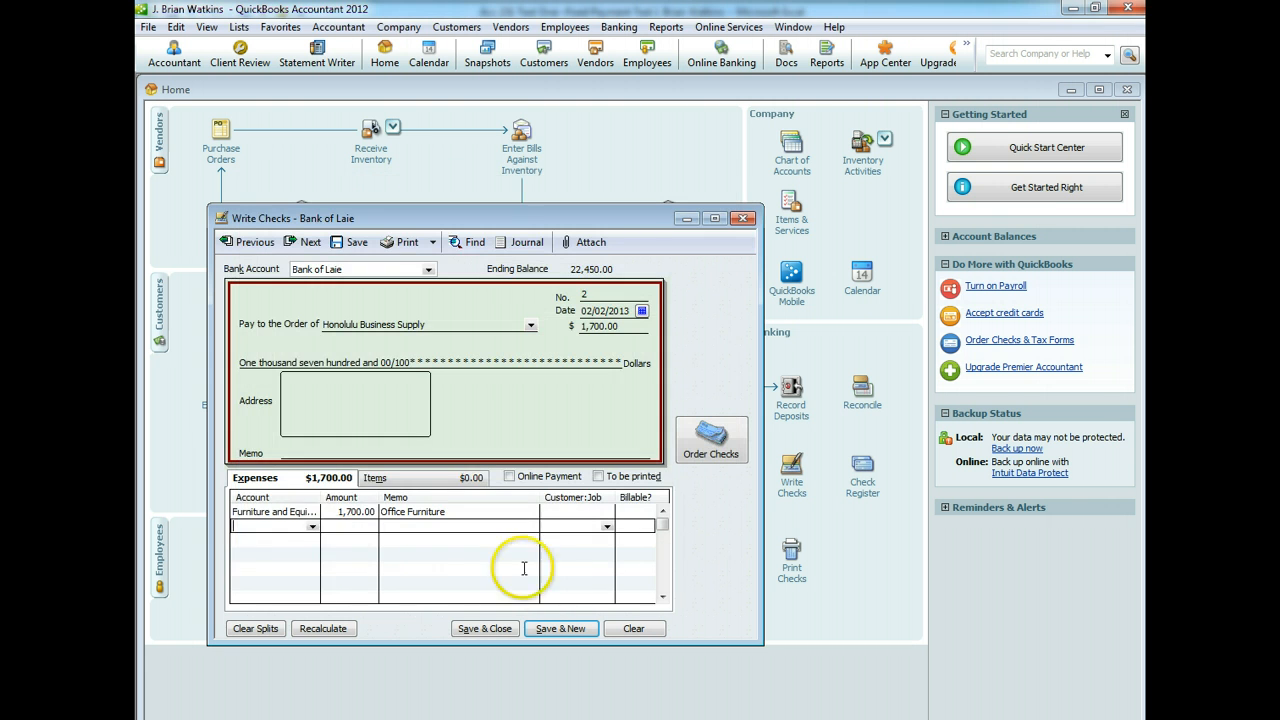
Add a new Other Current Asset account, Office Supply Inventory, as the check's second expense-line account.
{"action": "left_click", "coordinate": [312, 526]}
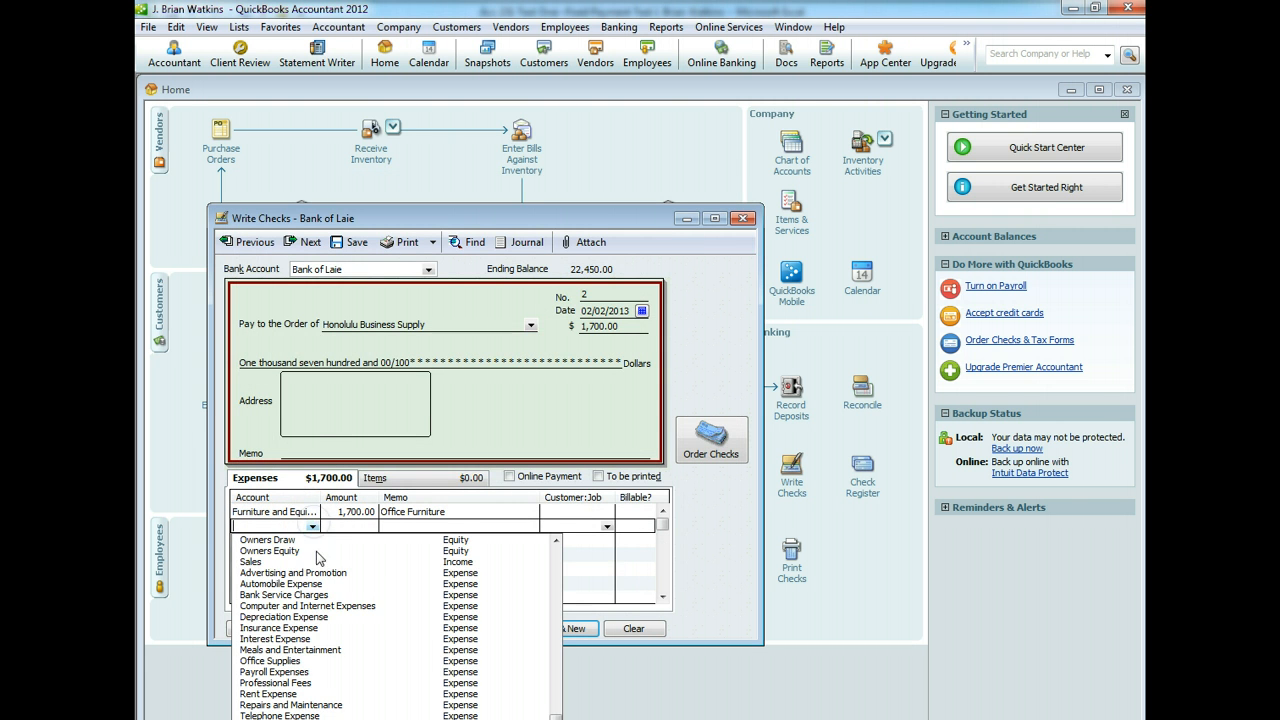
{"action": "scroll", "coordinate": [340, 610], "scroll_direction": "up", "scroll_amount": 3}
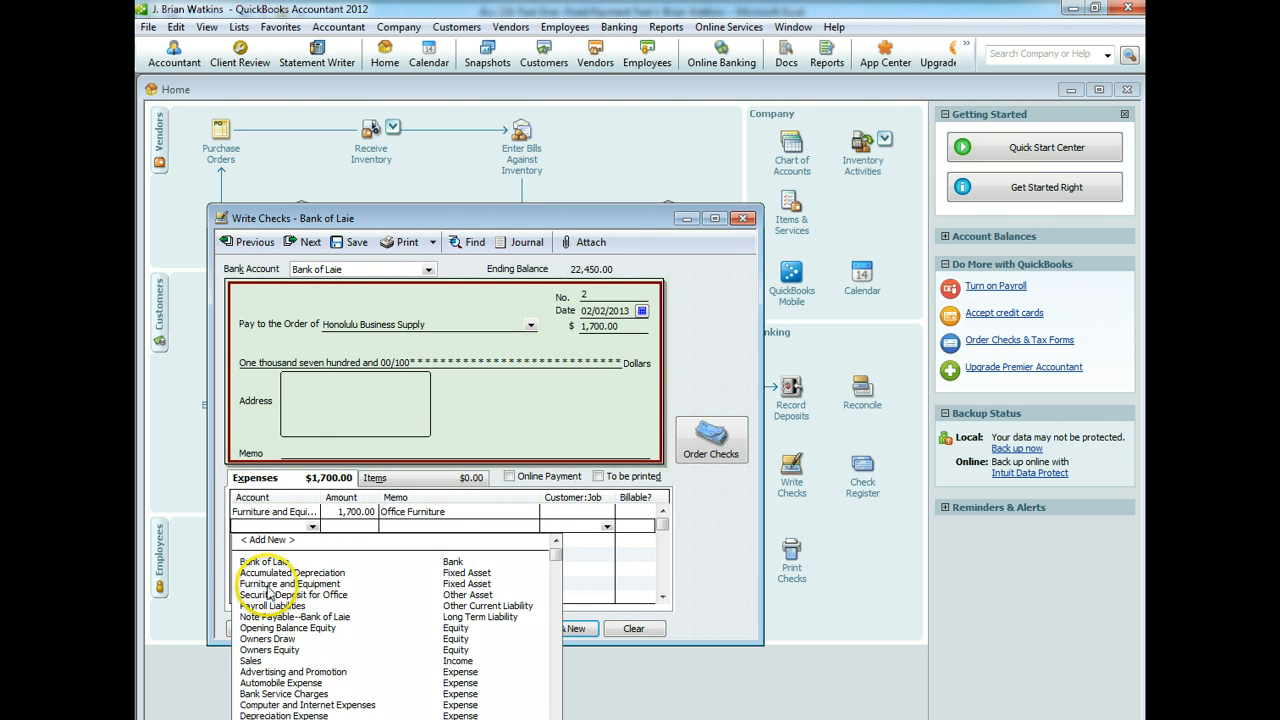
{"action": "scroll", "coordinate": [303, 630], "scroll_direction": "down", "scroll_amount": 1}
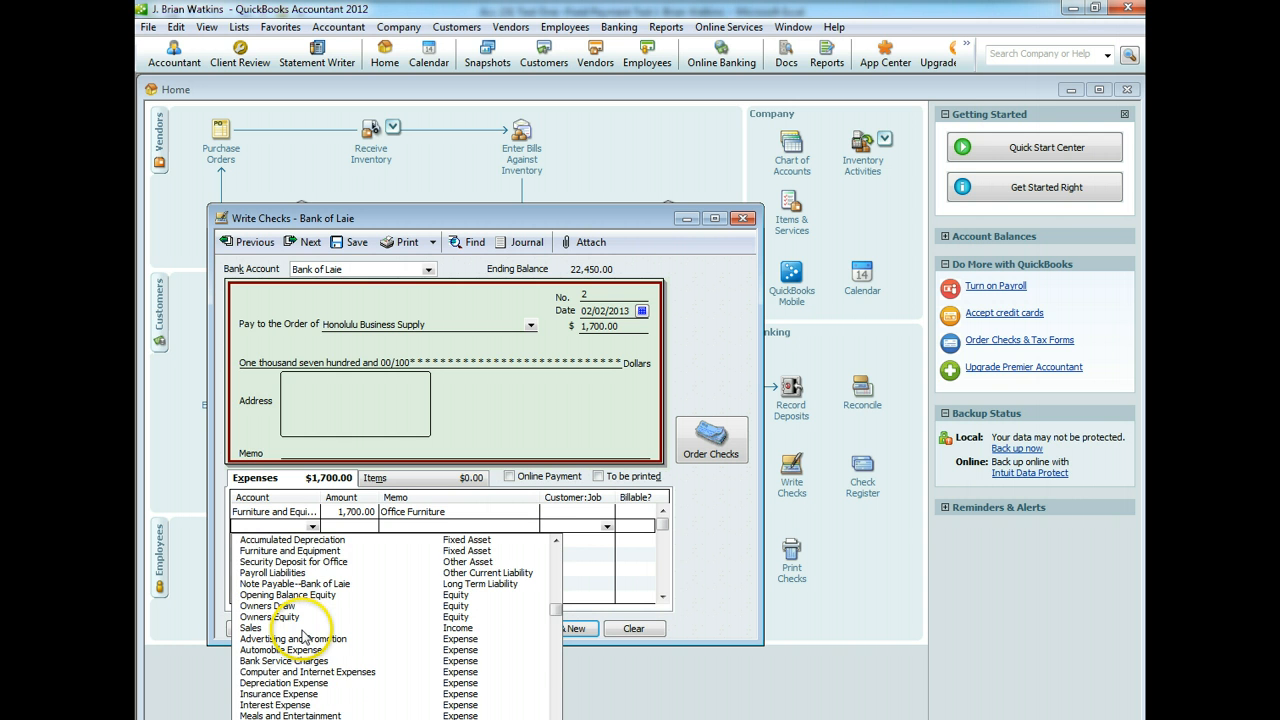
{"action": "scroll", "coordinate": [303, 636], "scroll_direction": "down", "scroll_amount": 2}
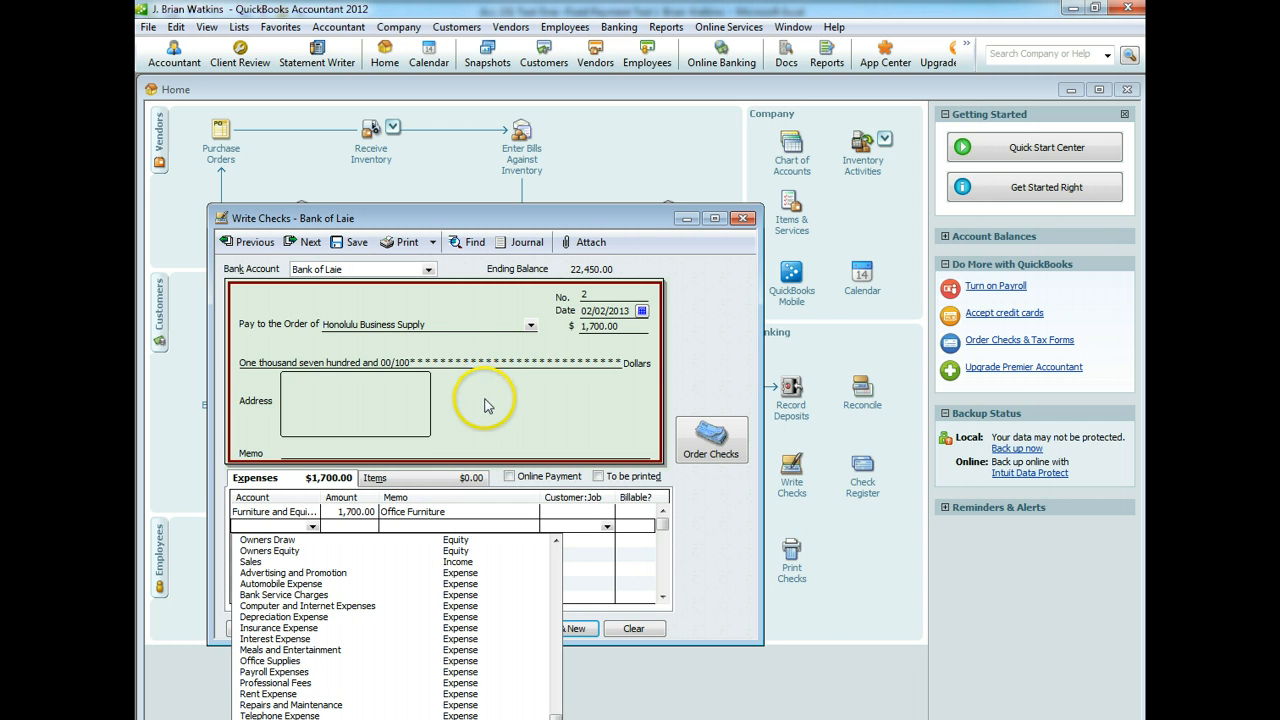
{"action": "left_click", "coordinate": [488, 428]}
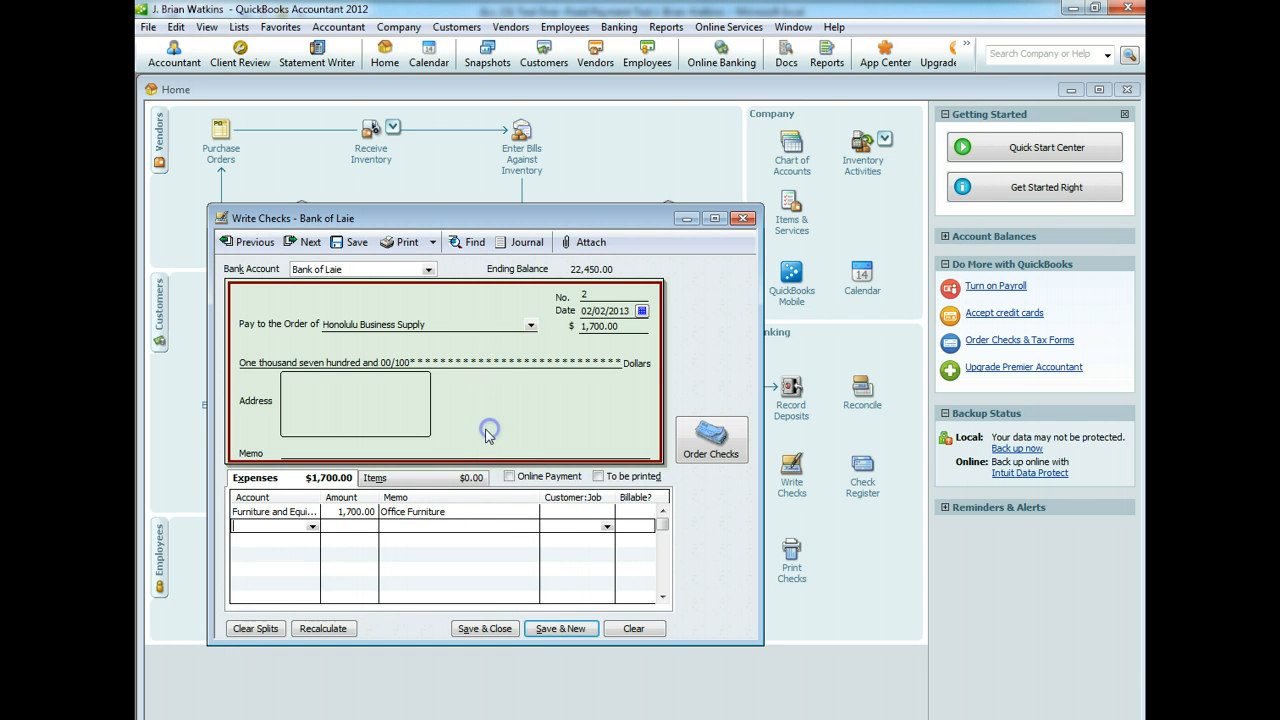
{"action": "left_click", "coordinate": [312, 526]}
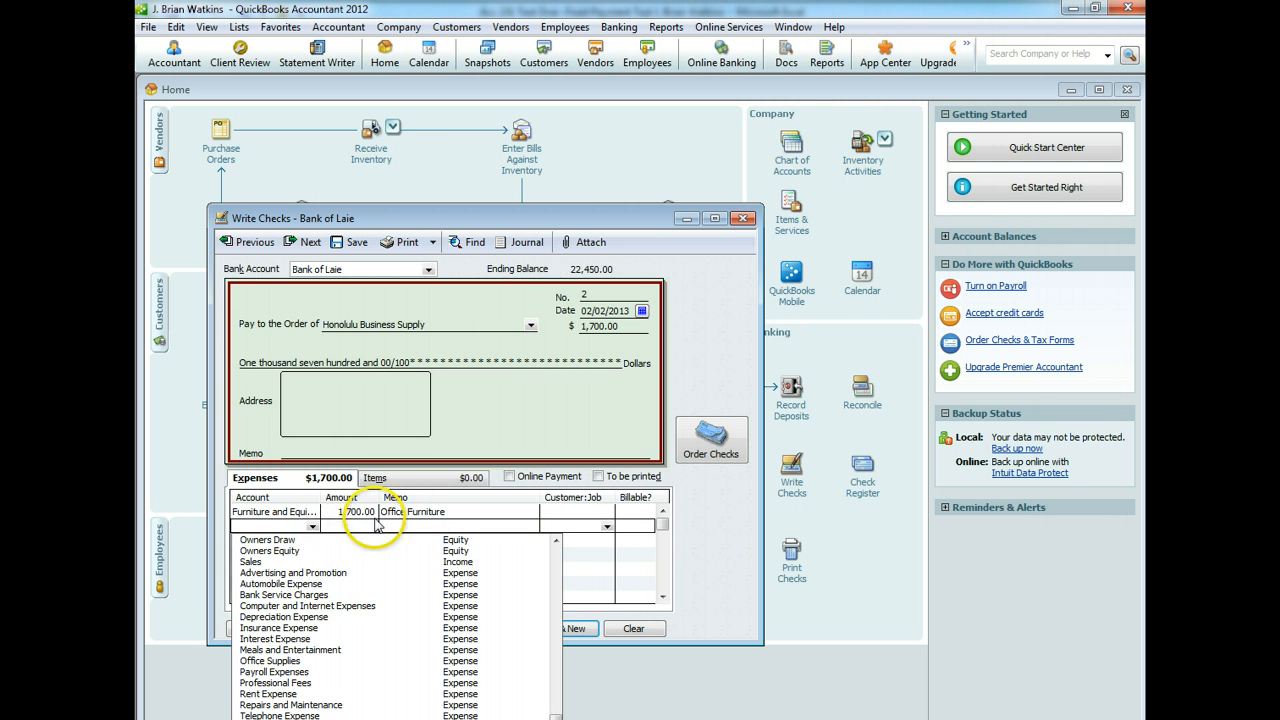
{"action": "scroll", "coordinate": [413, 564], "scroll_direction": "up", "scroll_amount": 3}
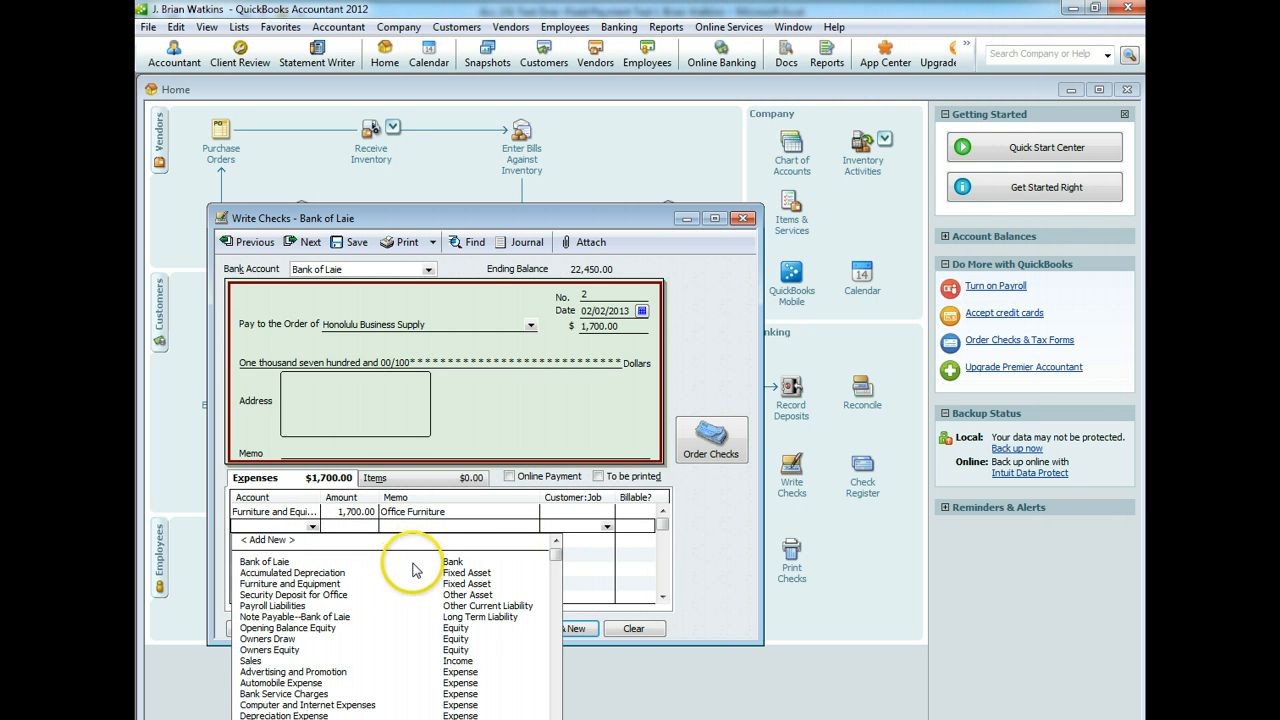
{"action": "left_click", "coordinate": [270, 540]}
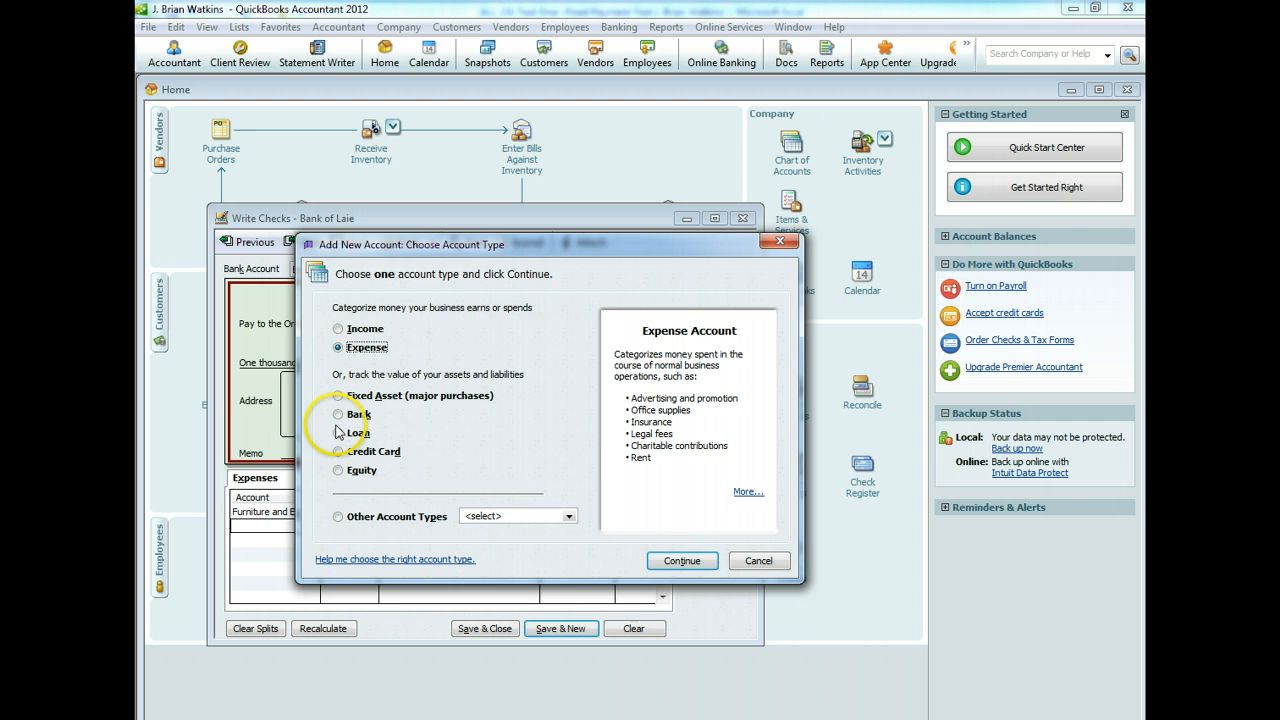
{"action": "left_click", "coordinate": [568, 516]}
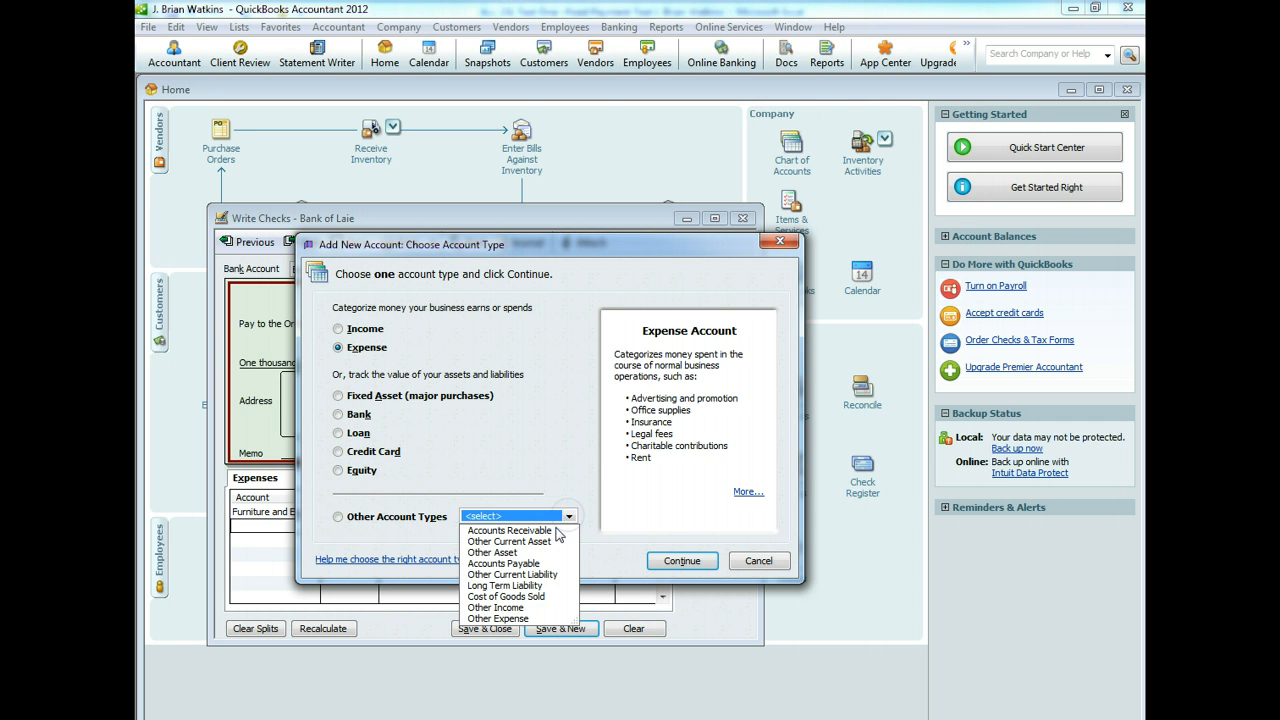
{"action": "left_click", "coordinate": [530, 541]}
{"action": "left_click", "coordinate": [682, 560]}
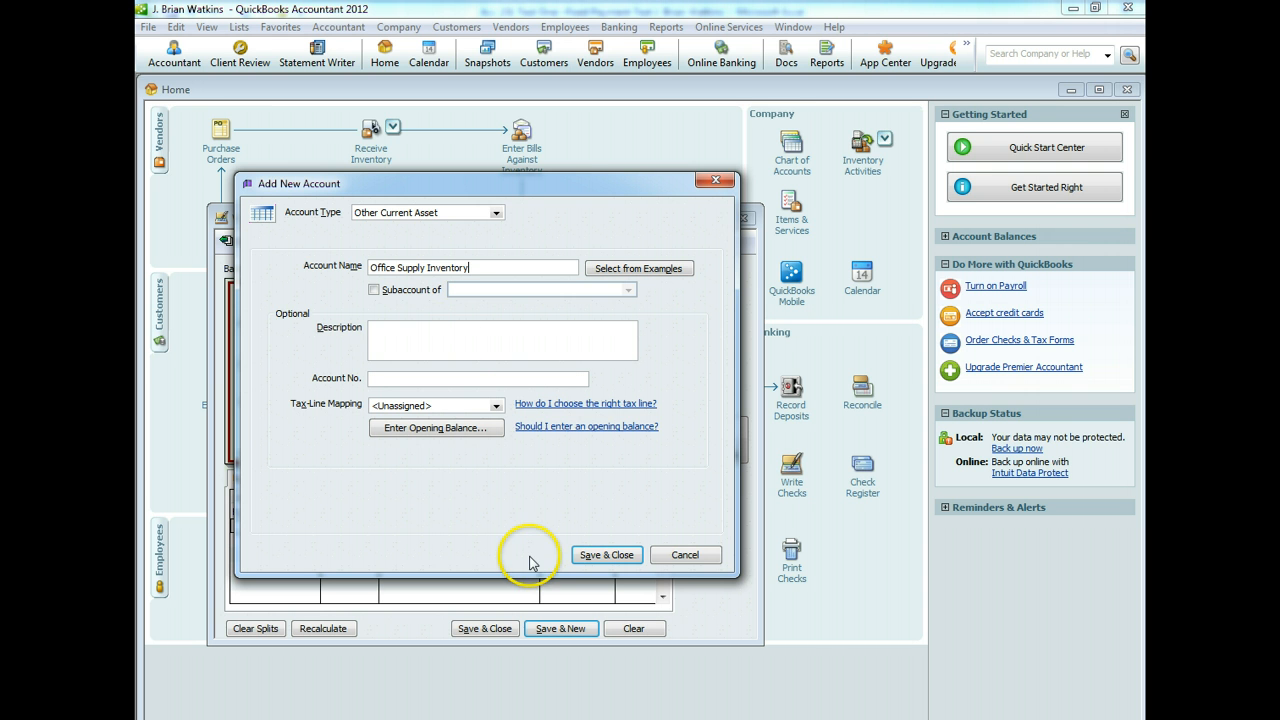
{"action": "left_click", "coordinate": [603, 555]}
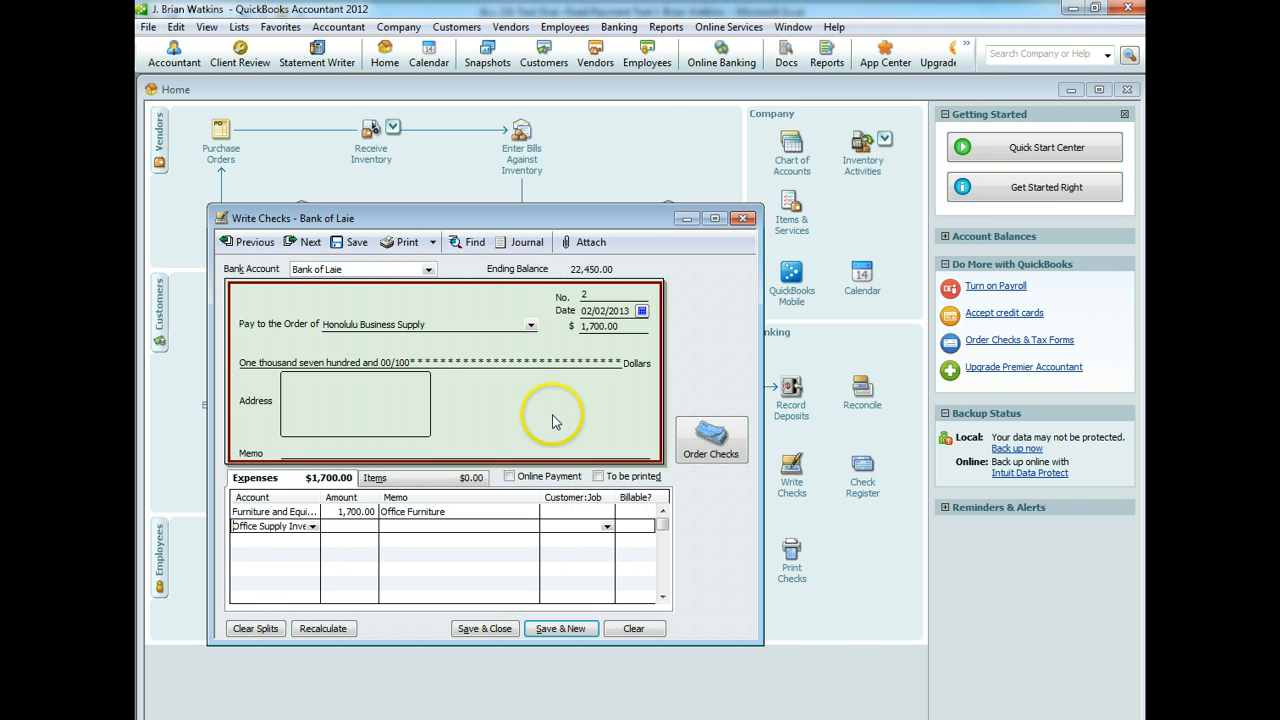
Enter 300.00 on the Office Supply Inventory line, memo the check Furniture and Supplies, and save it.
{"action": "left_click", "coordinate": [352, 530]}
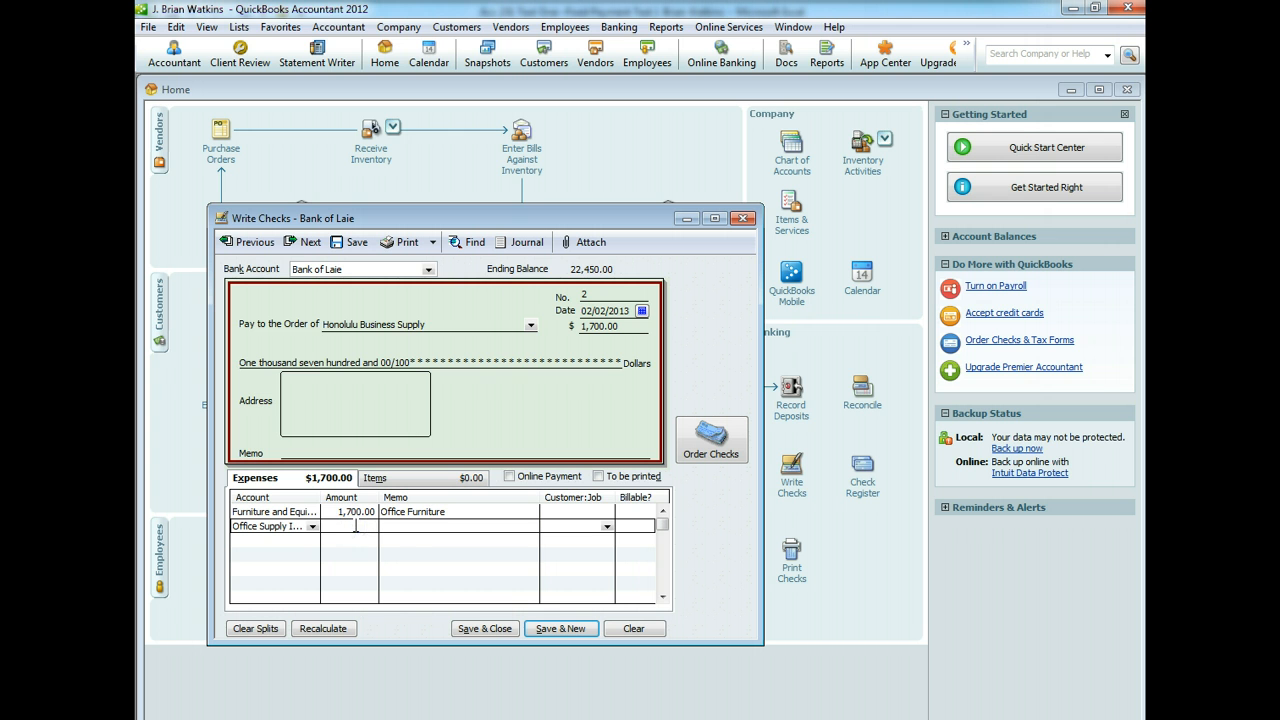
{"action": "type", "text": "300"}
{"action": "left_click", "coordinate": [457, 525]}
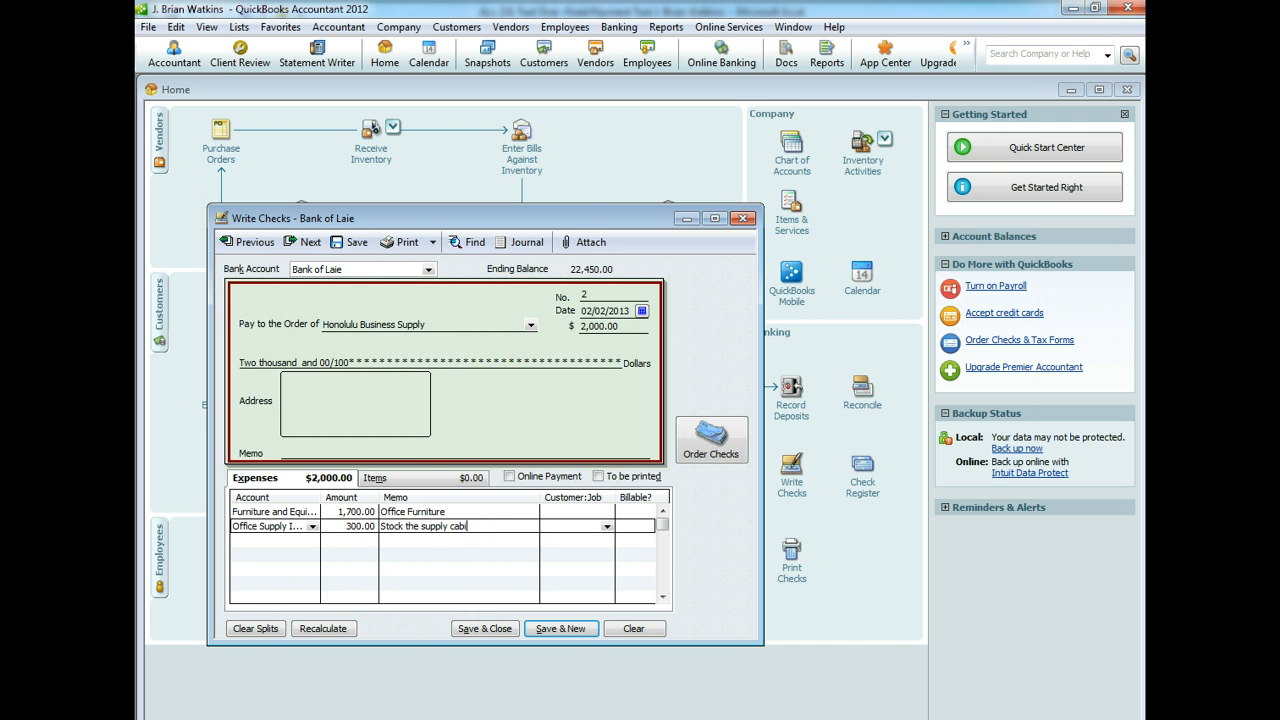
{"action": "left_click", "coordinate": [370, 450]}
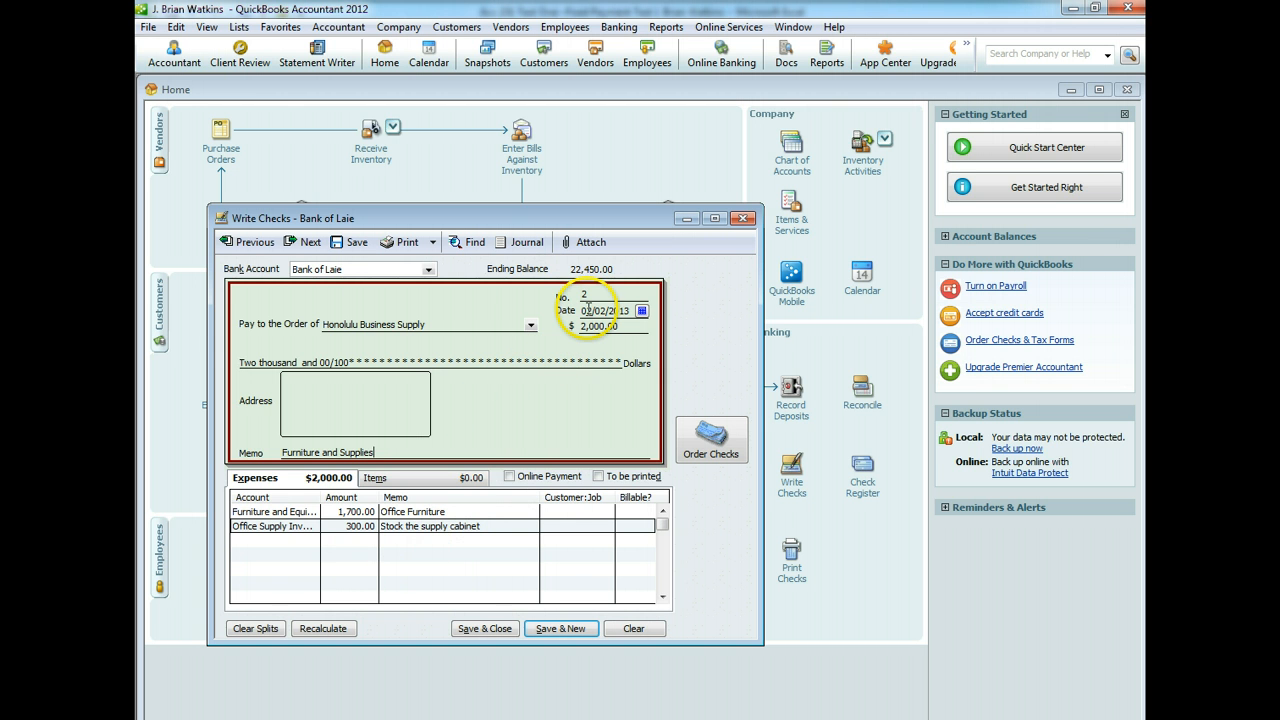
{"action": "left_click", "coordinate": [500, 629]}
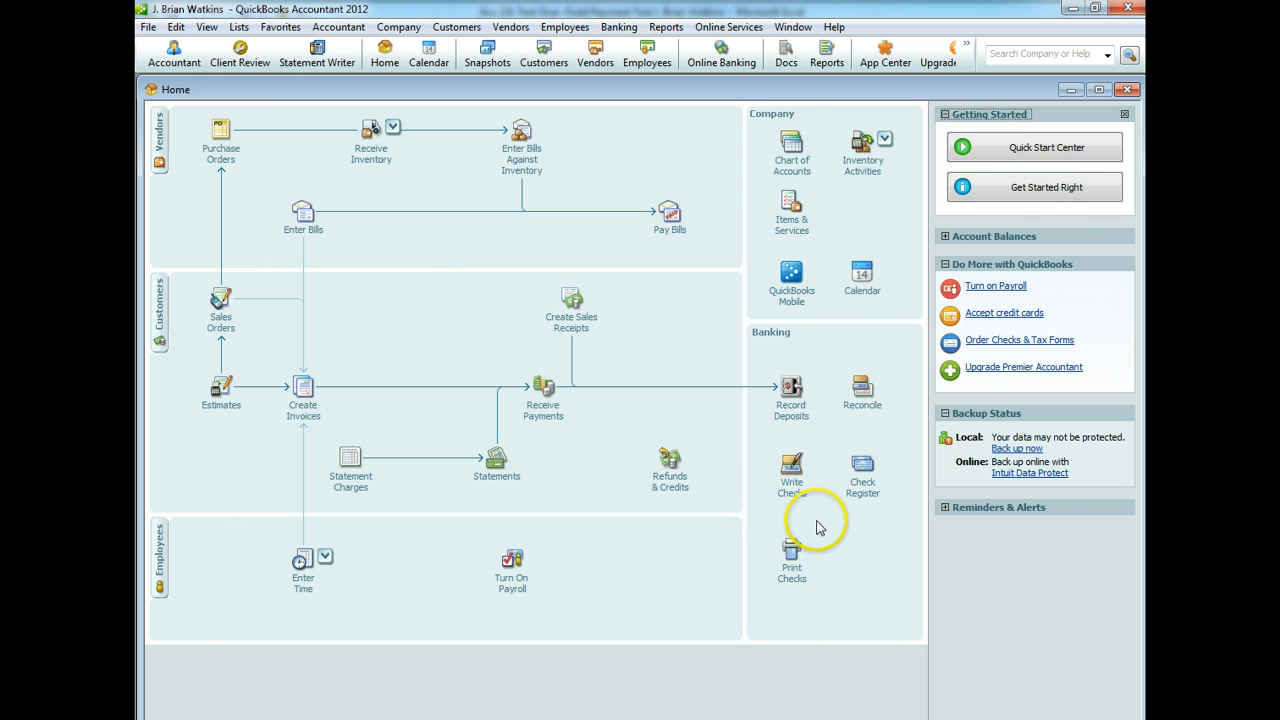
Start a check dated 02/06/2013 payable to new vendor TransPacific, as of 02/06/2013.
{"action": "left_click", "coordinate": [795, 490]}
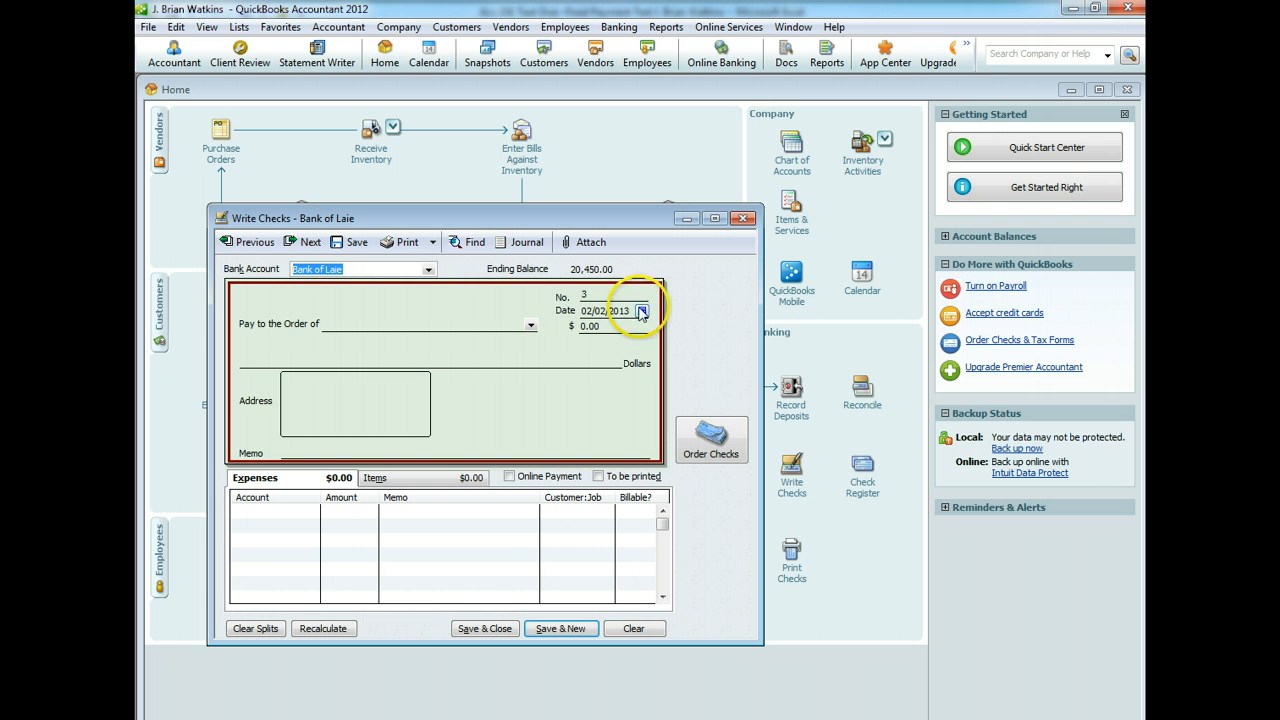
{"action": "left_click", "coordinate": [642, 311]}
{"action": "left_click", "coordinate": [656, 368]}
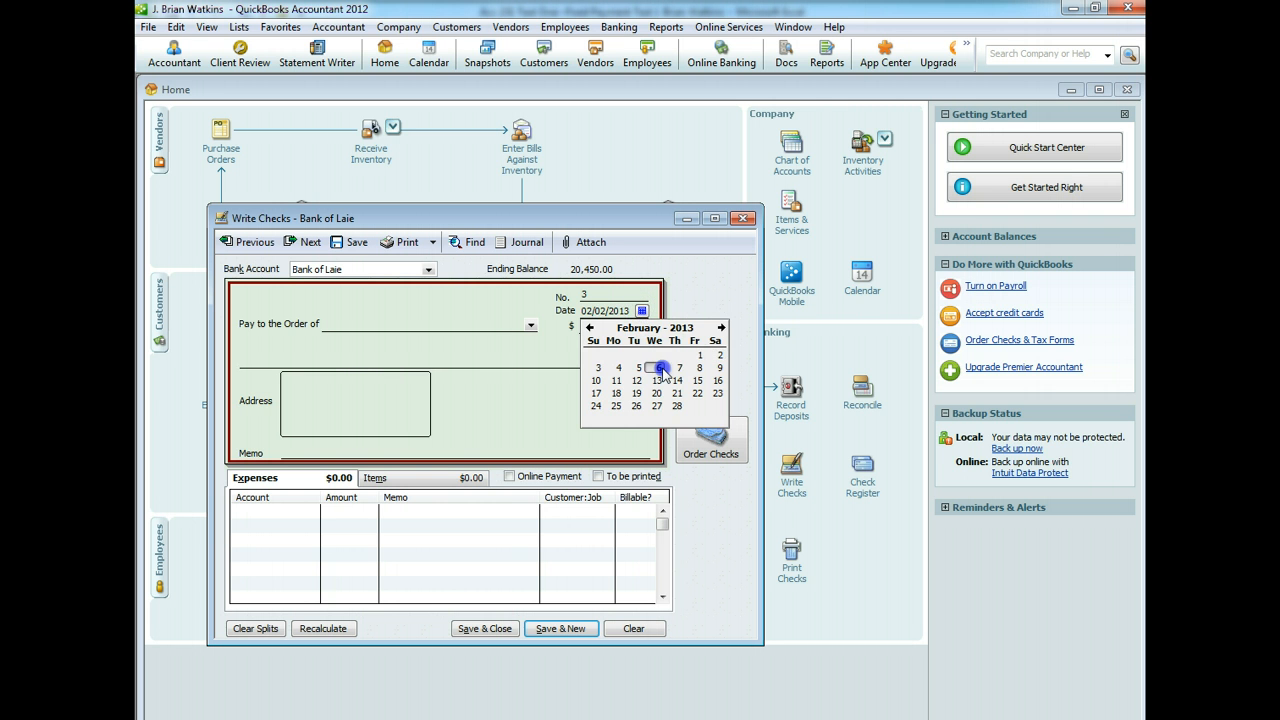
{"action": "left_click", "coordinate": [530, 325]}
{"action": "left_click", "coordinate": [364, 340]}
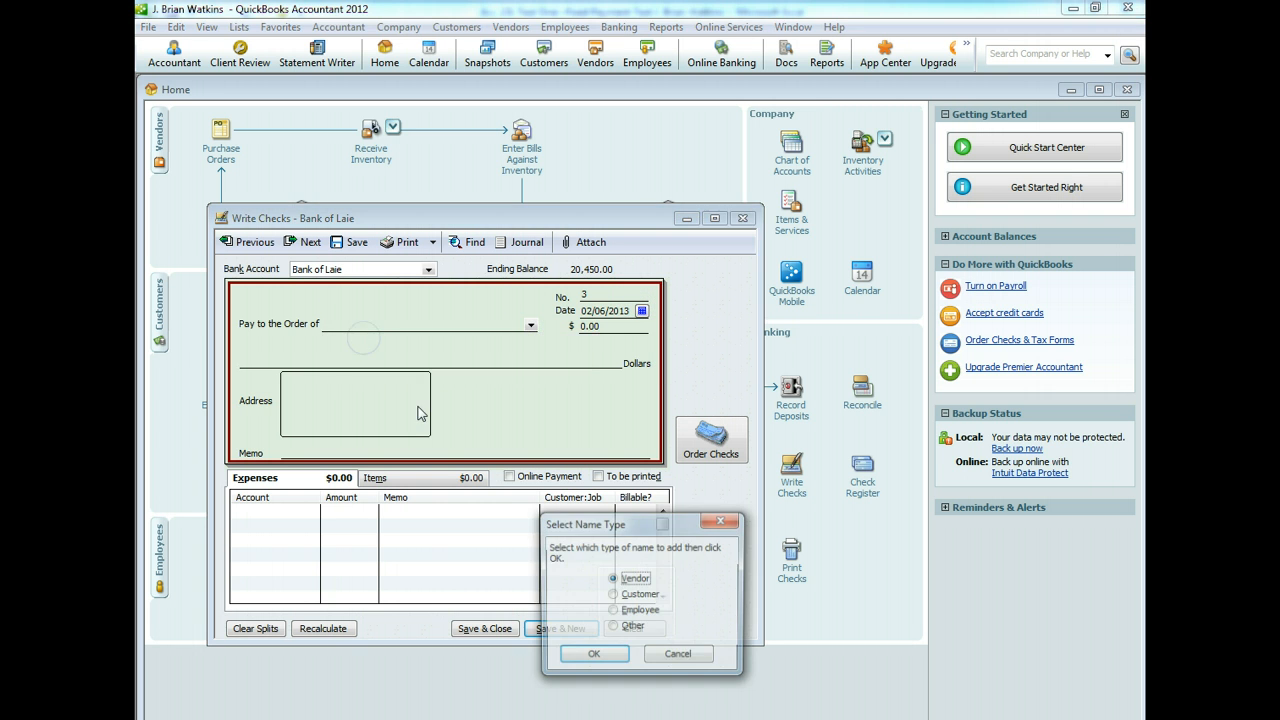
{"action": "left_click", "coordinate": [590, 658]}
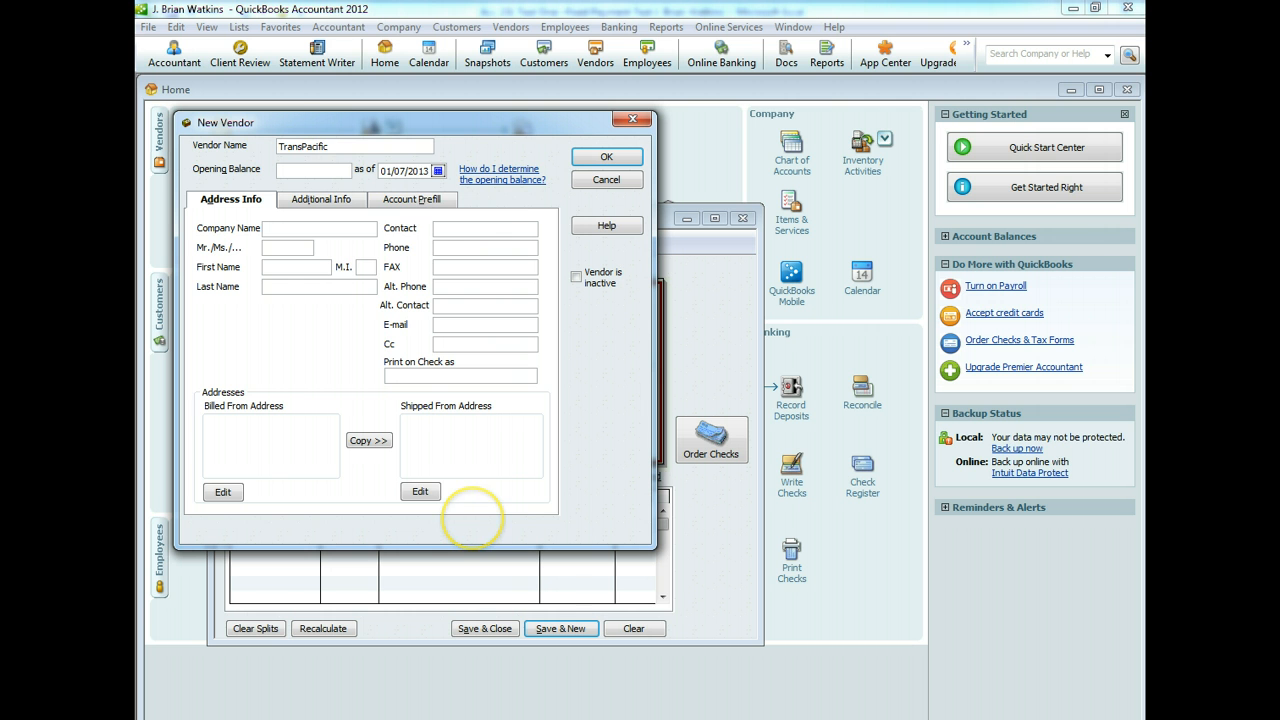
{"action": "left_click", "coordinate": [437, 171]}
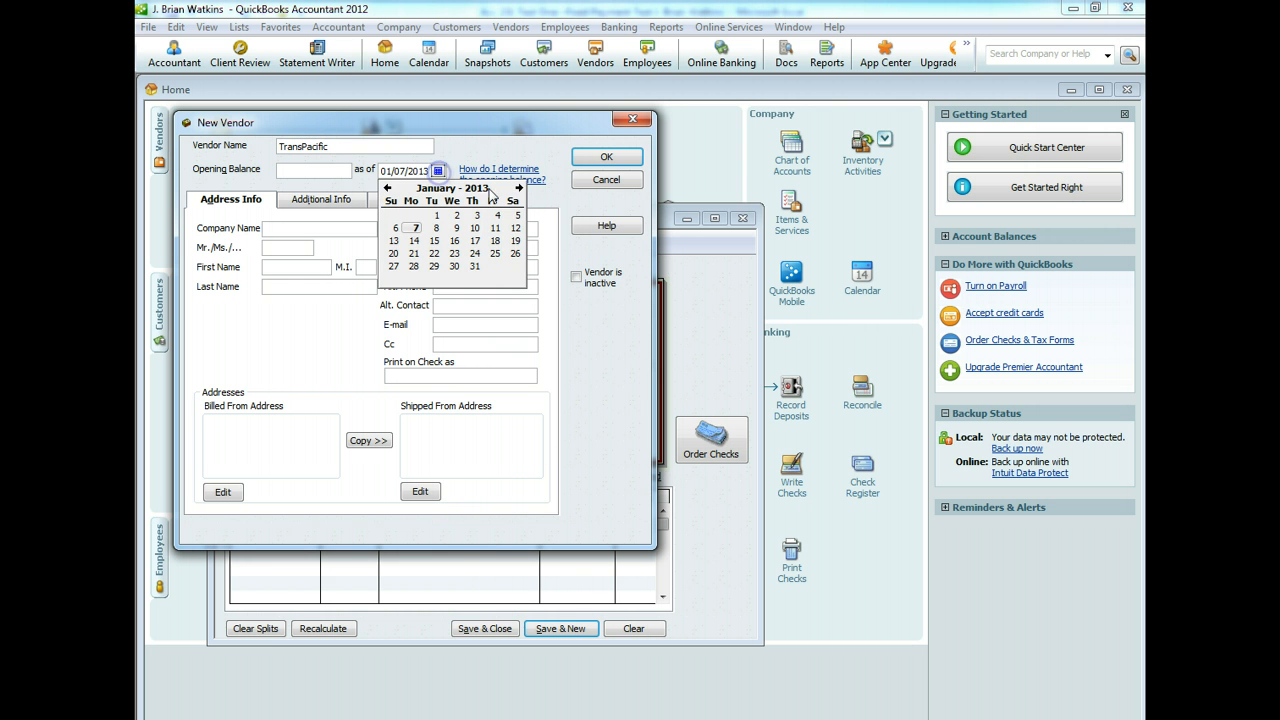
{"action": "left_click", "coordinate": [519, 188]}
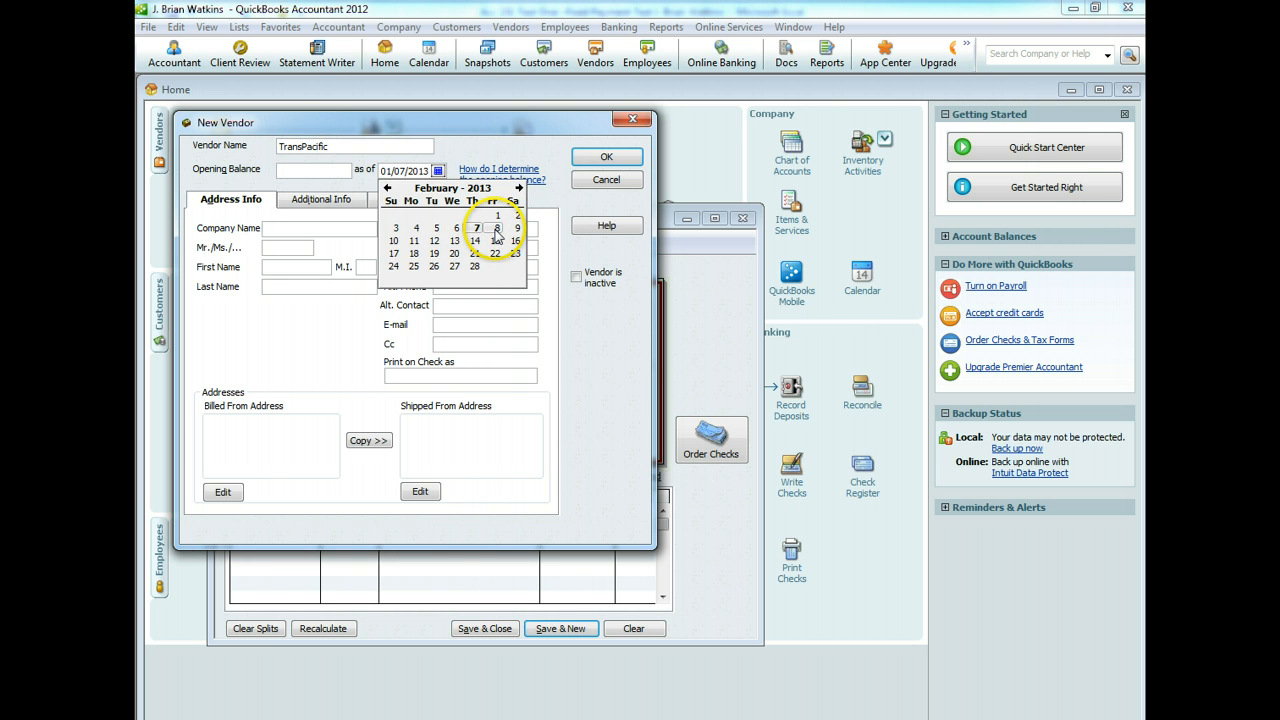
{"action": "left_click", "coordinate": [456, 228]}
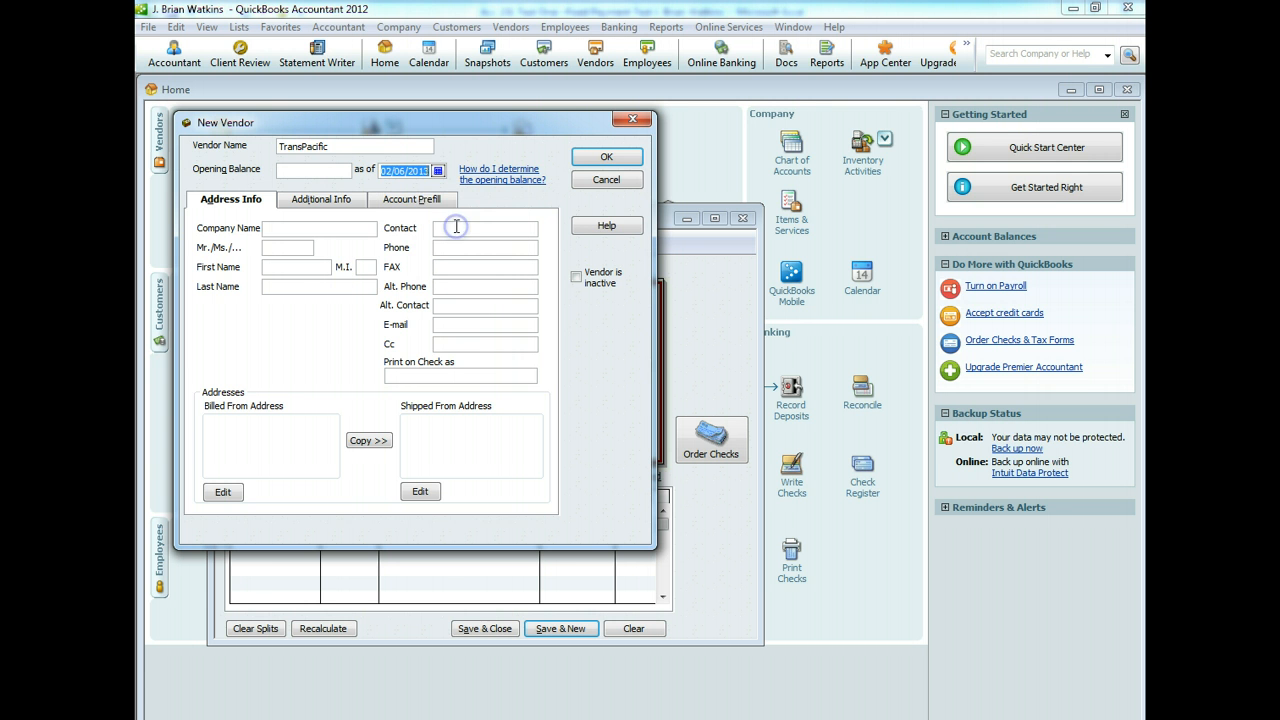
{"action": "left_click", "coordinate": [606, 157]}
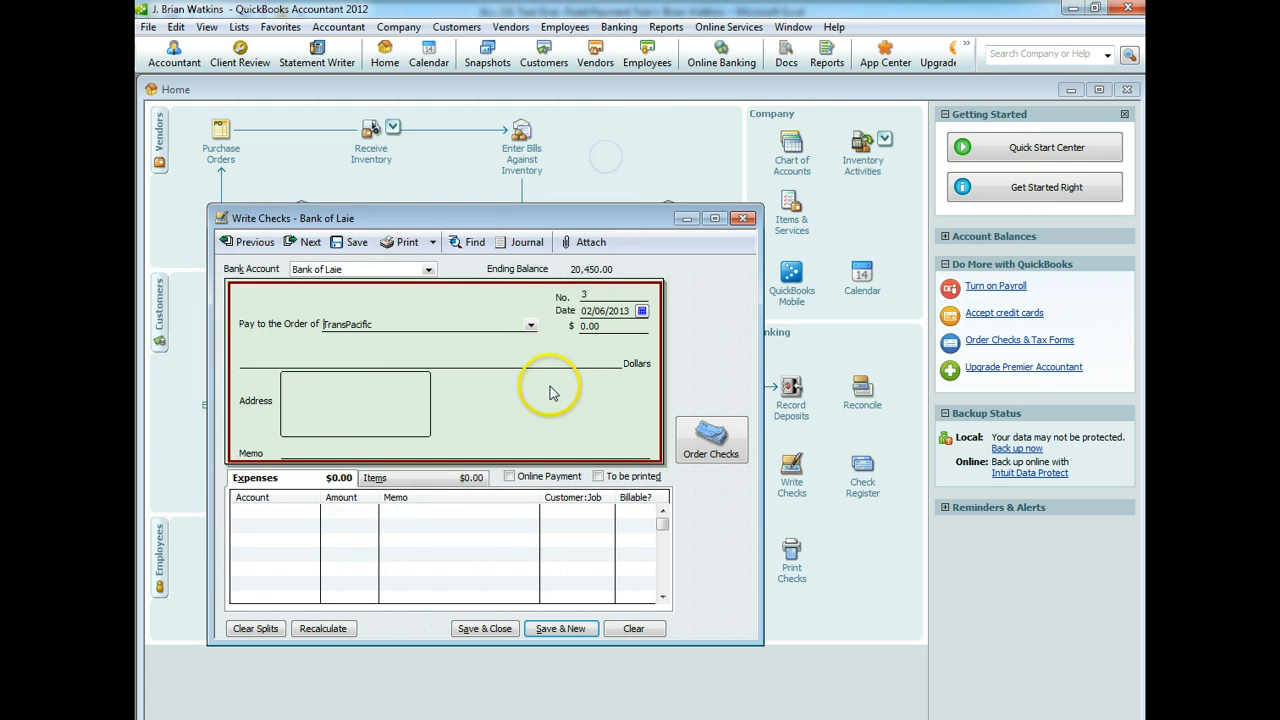
Charge 1,500.00 to Computer and Internet Expenses, memo Internet Connection, and save the check.
{"action": "left_click", "coordinate": [291, 513]}
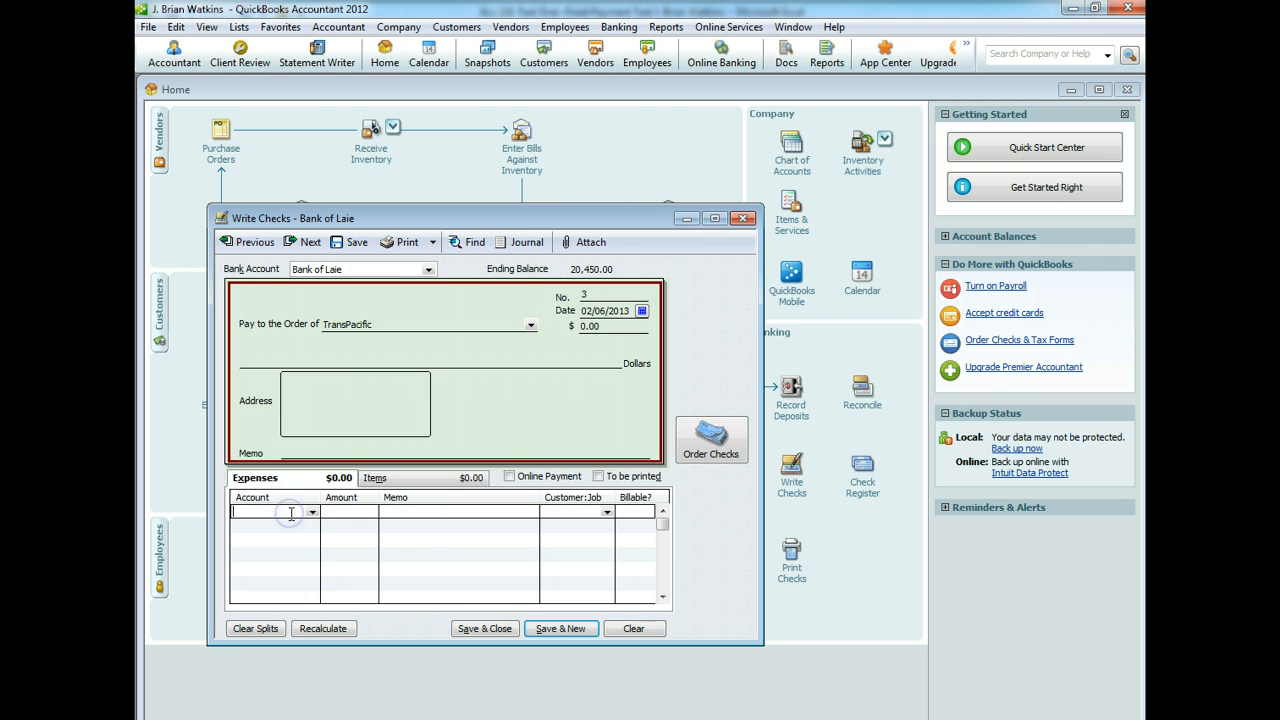
{"action": "left_click", "coordinate": [299, 514]}
{"action": "left_click", "coordinate": [308, 514]}
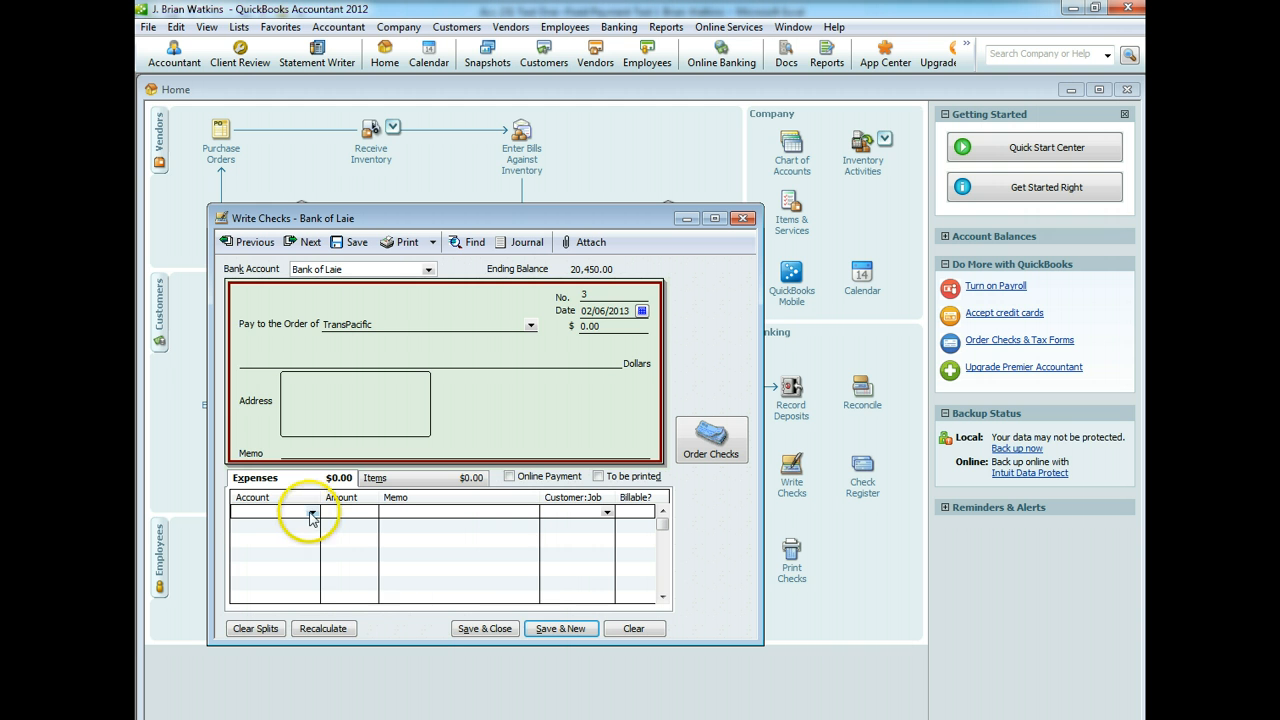
{"action": "left_click", "coordinate": [310, 592]}
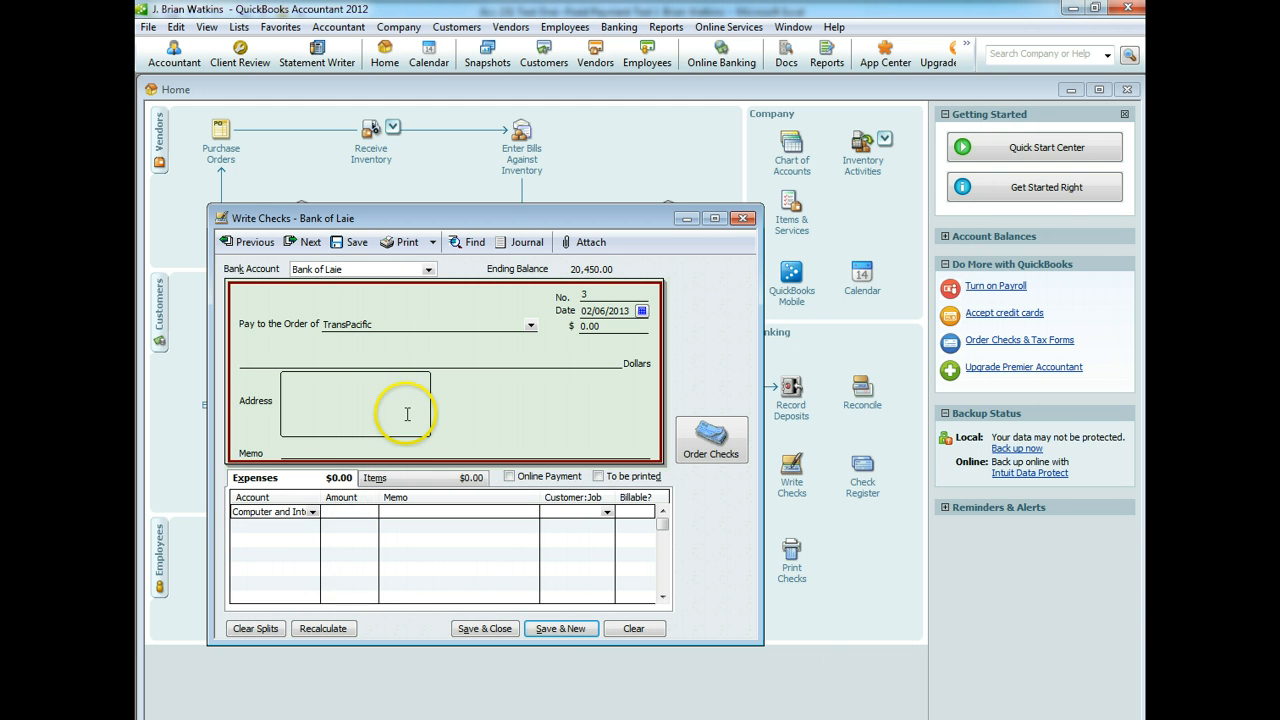
{"action": "left_click", "coordinate": [349, 512]}
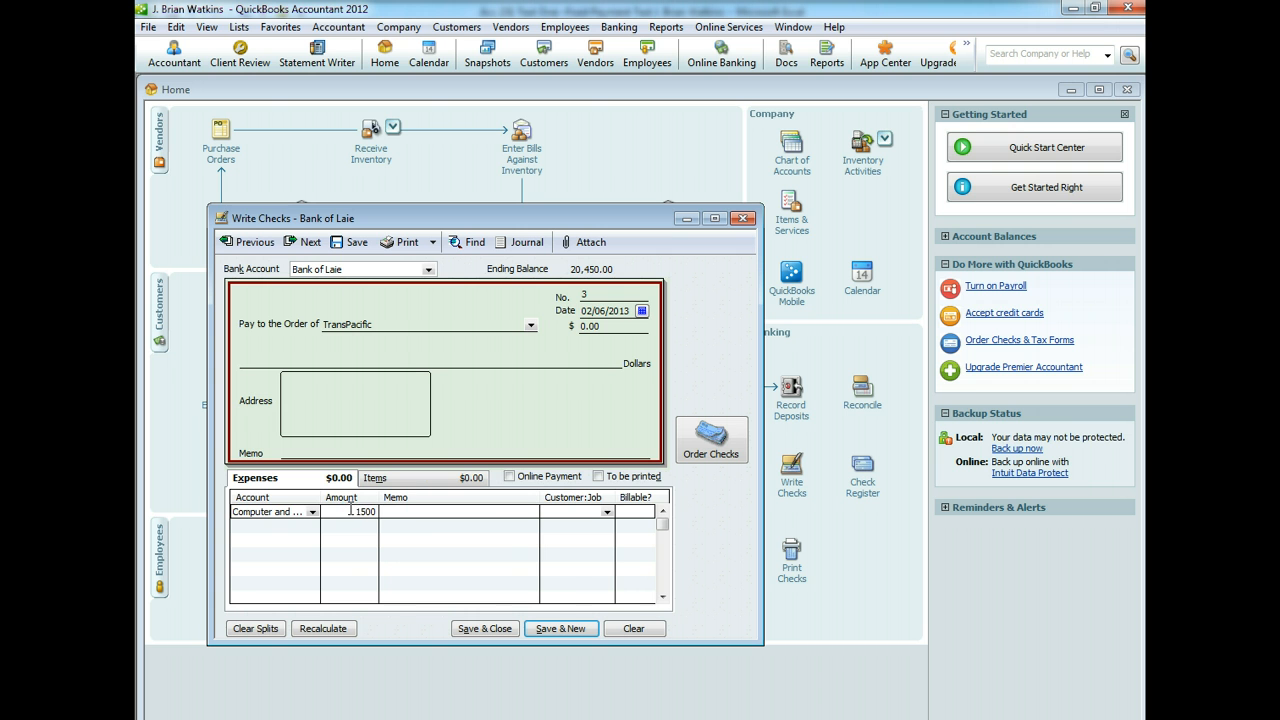
{"action": "left_click", "coordinate": [417, 511]}
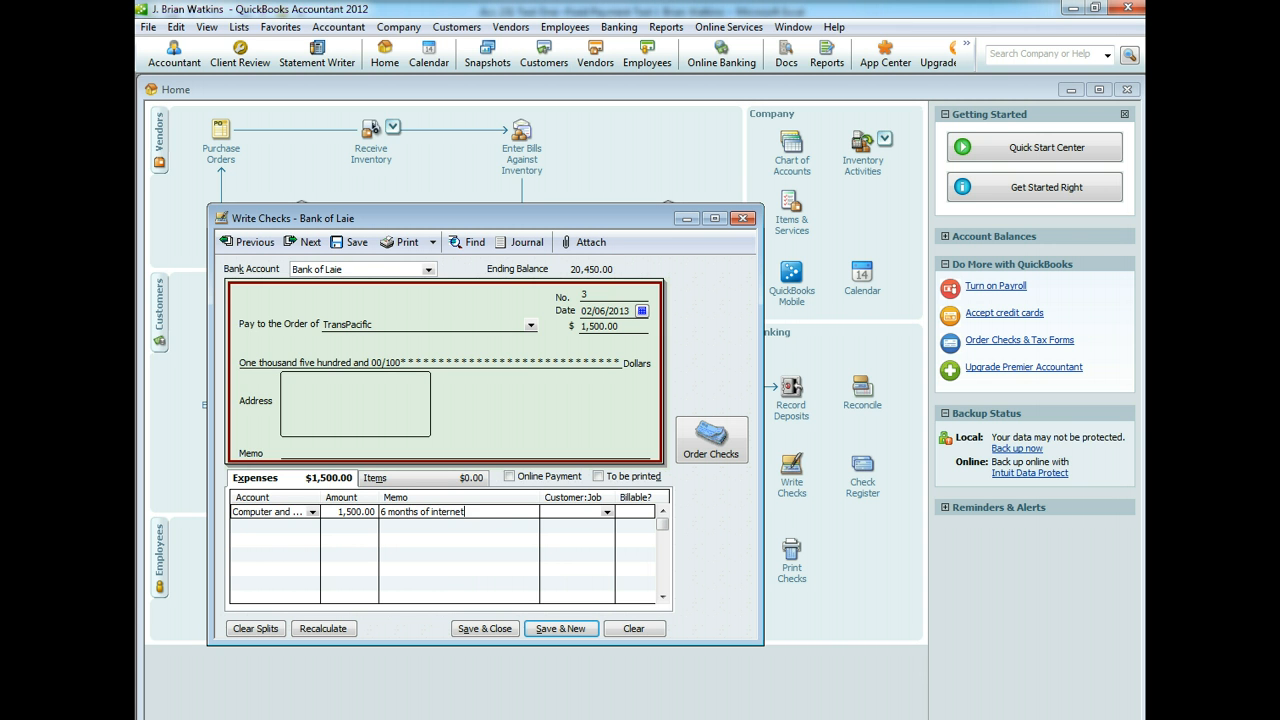
{"action": "left_click", "coordinate": [412, 510]}
{"action": "left_click", "coordinate": [350, 451]}
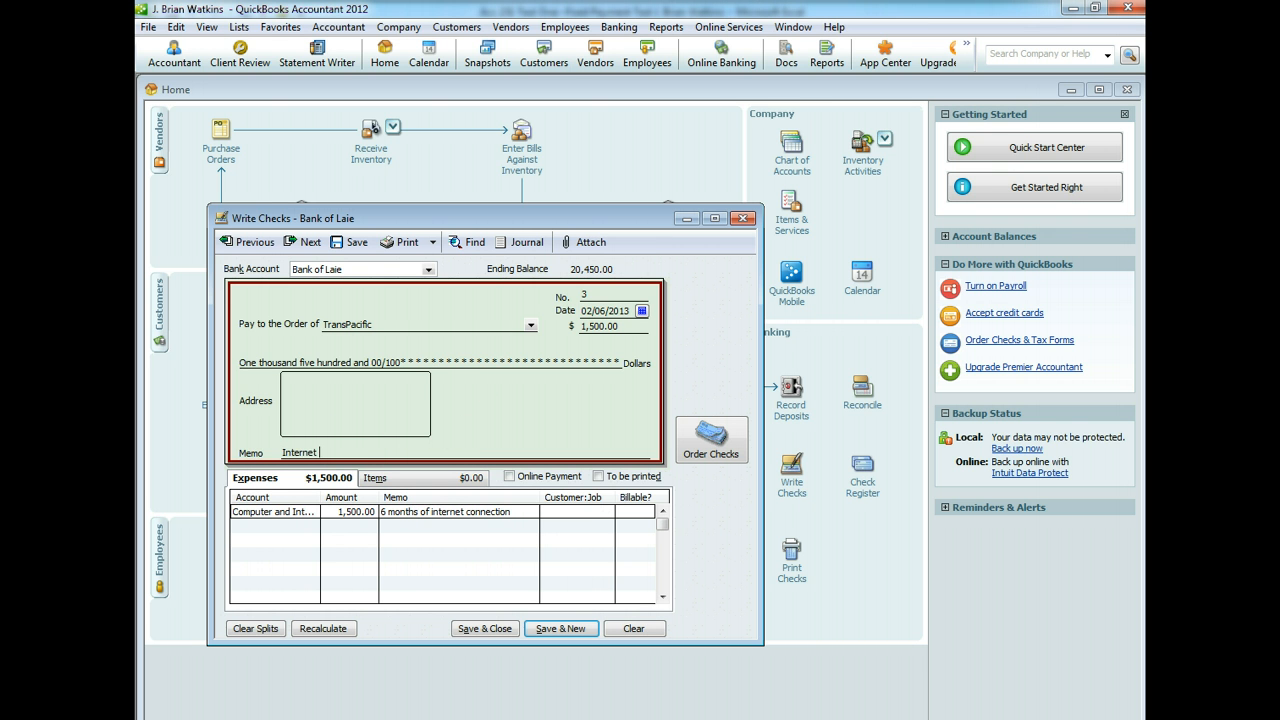
{"action": "type", "text": "Internet Connect"}
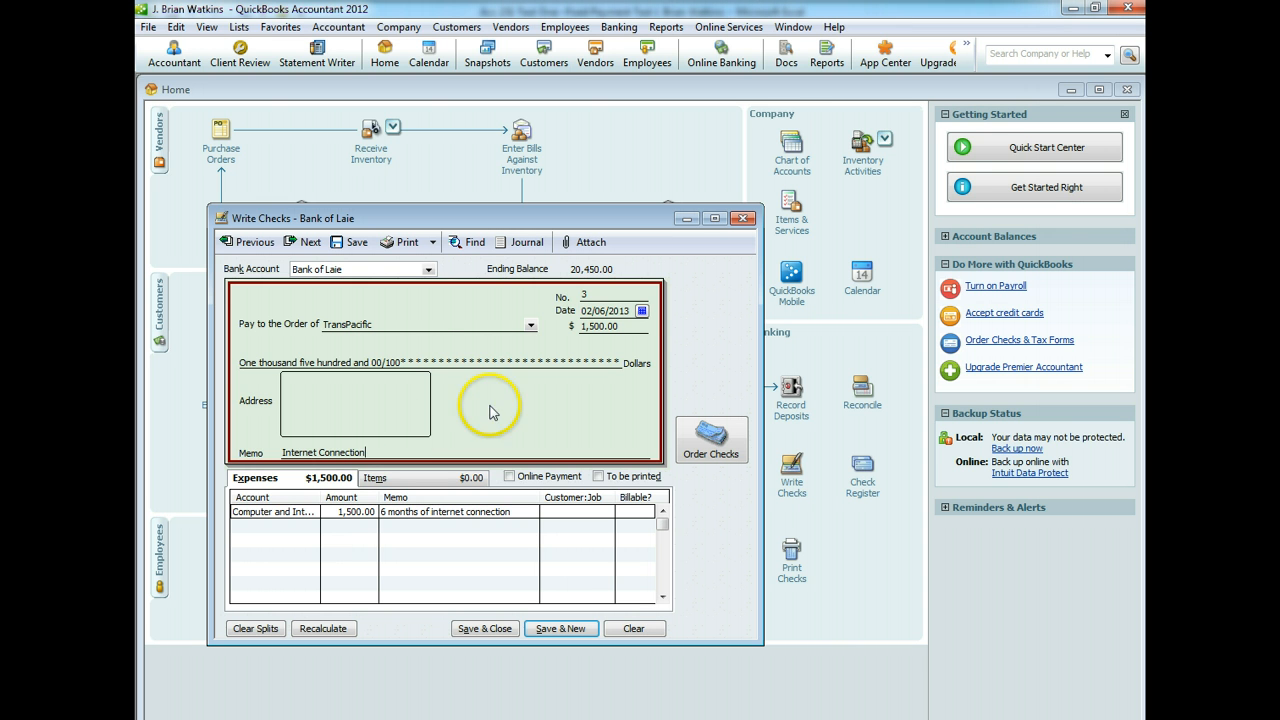
{"action": "type", "text": "ion"}
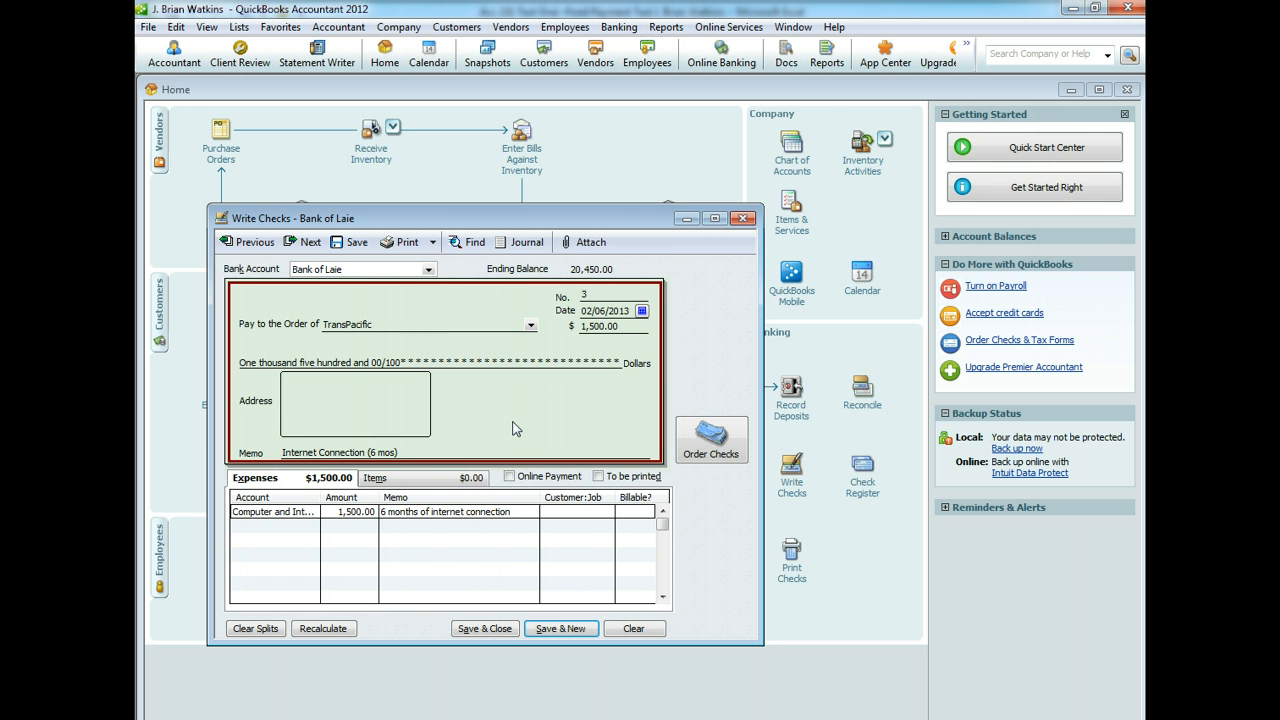
{"action": "left_click", "coordinate": [485, 628]}
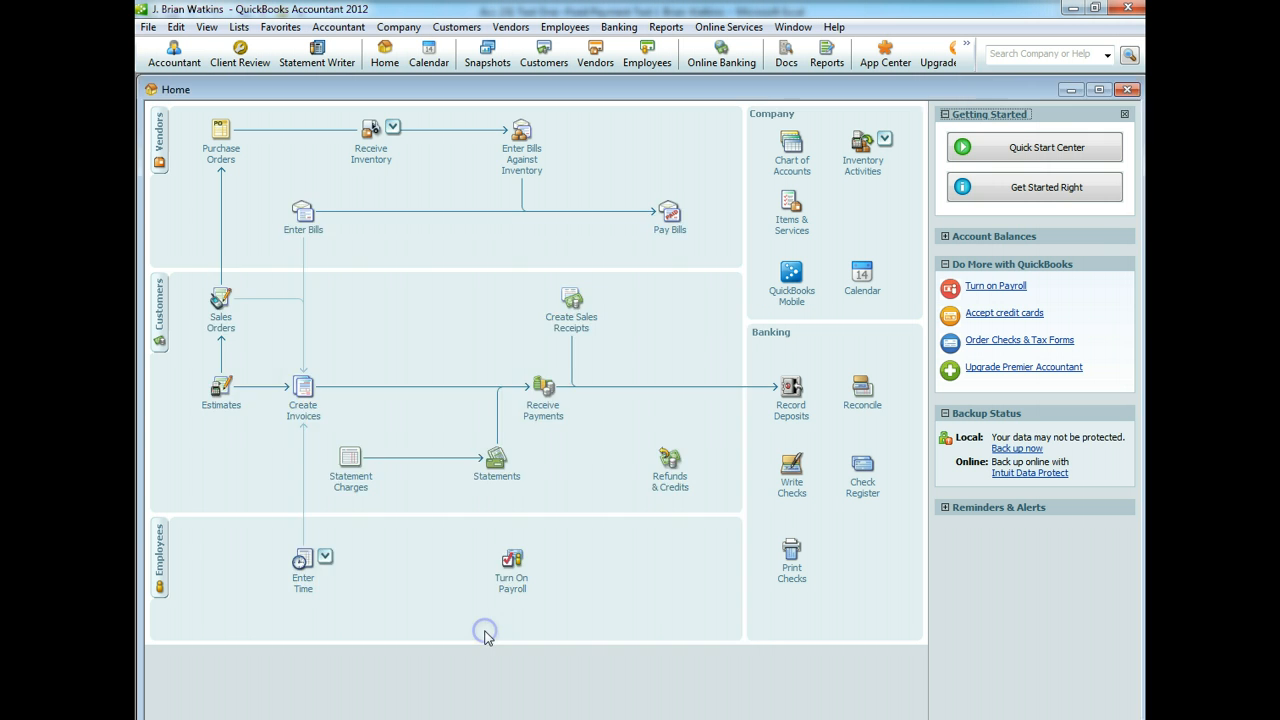
On a new check, add Island Tech as a new vendor as of 02/06/2013 and make it the payee.
{"action": "left_click", "coordinate": [792, 480]}
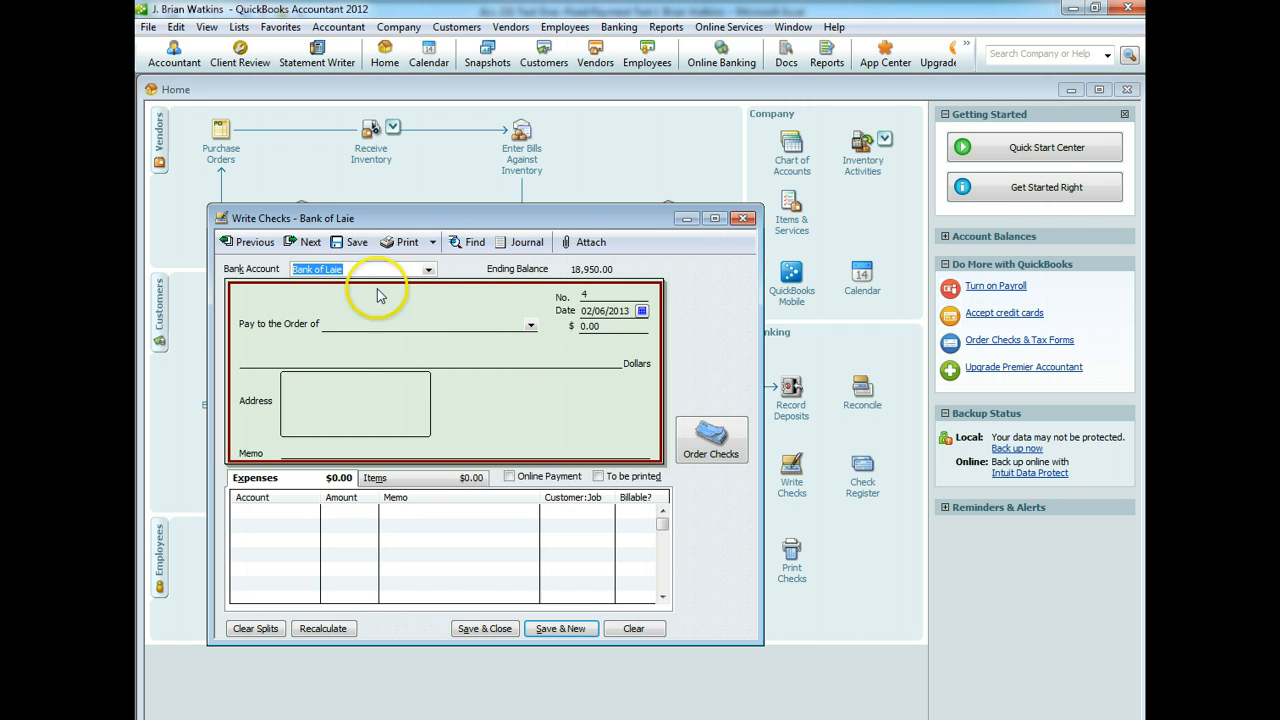
{"action": "left_click", "coordinate": [530, 326]}
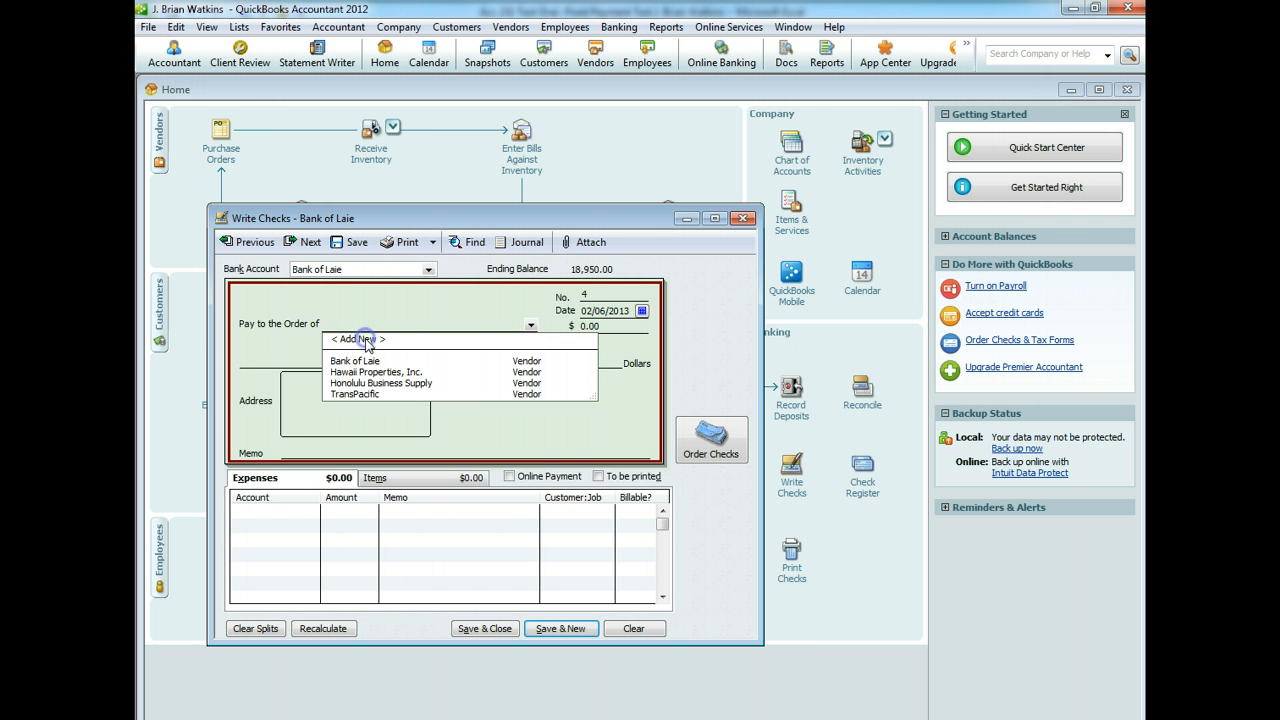
{"action": "left_click", "coordinate": [368, 341]}
{"action": "left_click", "coordinate": [590, 654]}
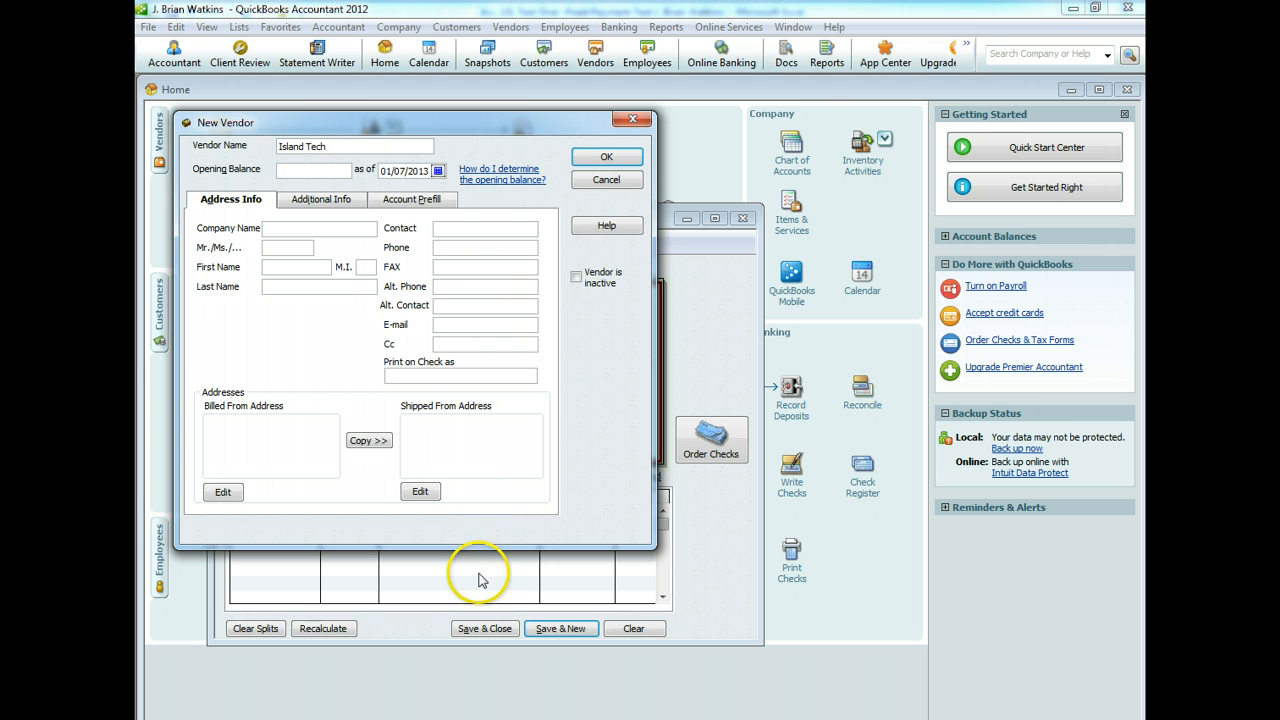
{"action": "left_click", "coordinate": [438, 171]}
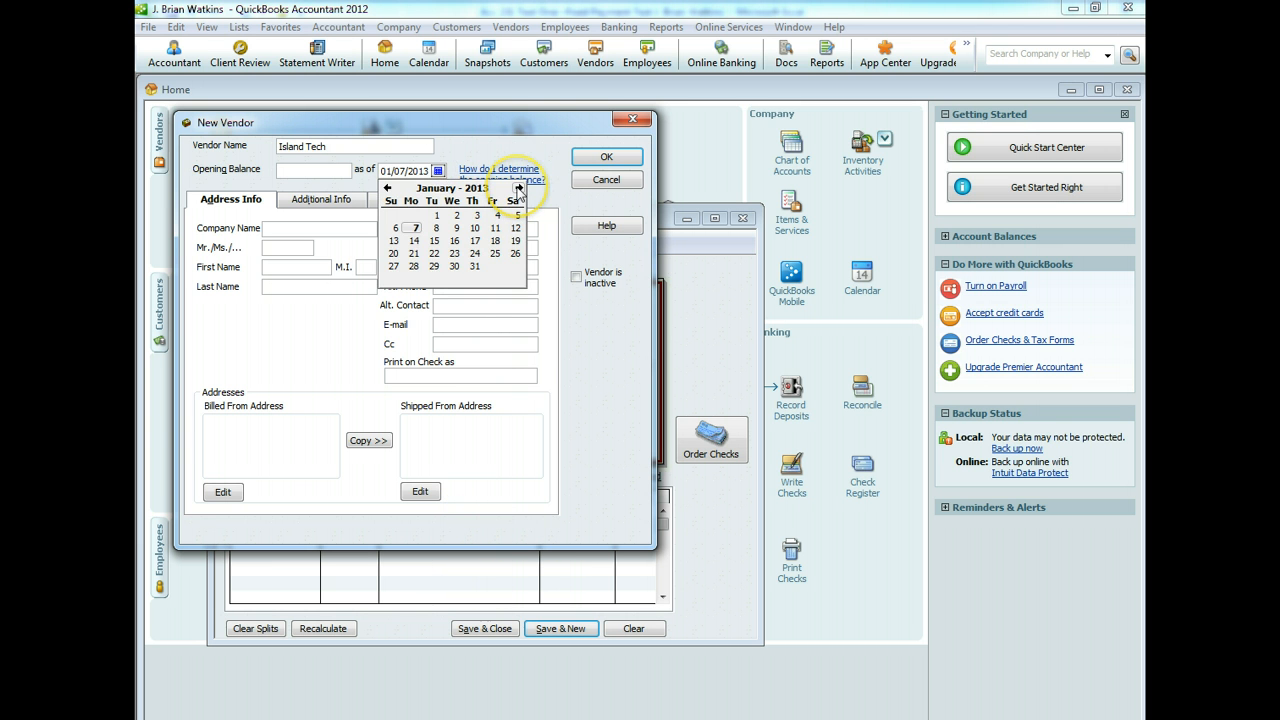
{"action": "left_click", "coordinate": [518, 189]}
{"action": "left_click", "coordinate": [454, 228]}
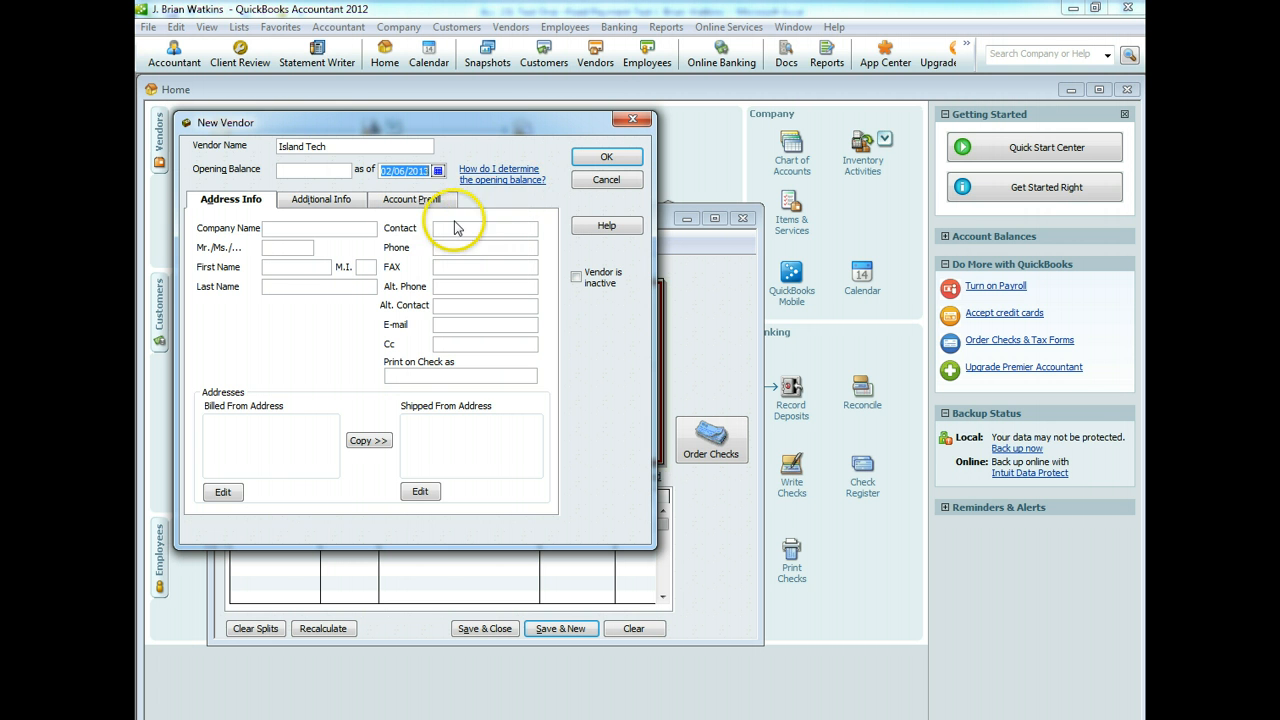
{"action": "left_click", "coordinate": [590, 157]}
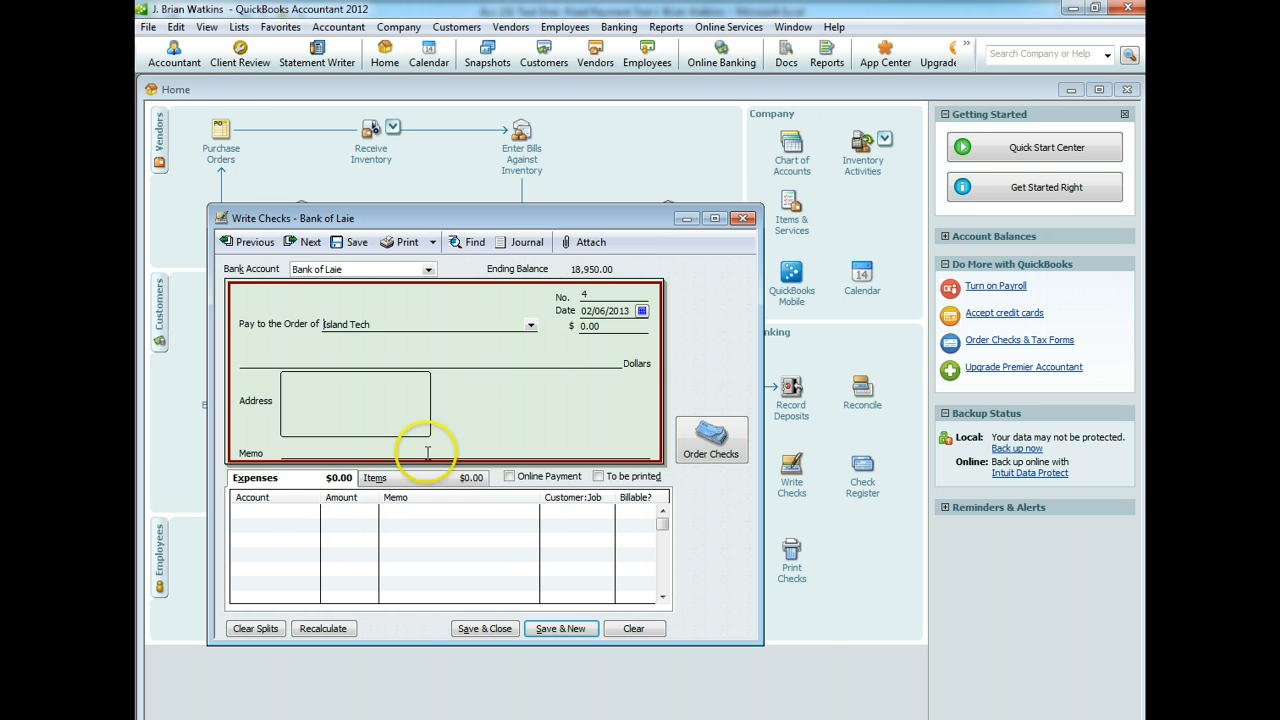
Charge 2,000.00 to Computer and Internet Expenses with fiber optic connection memos, then save the check.
{"action": "left_click", "coordinate": [316, 514]}
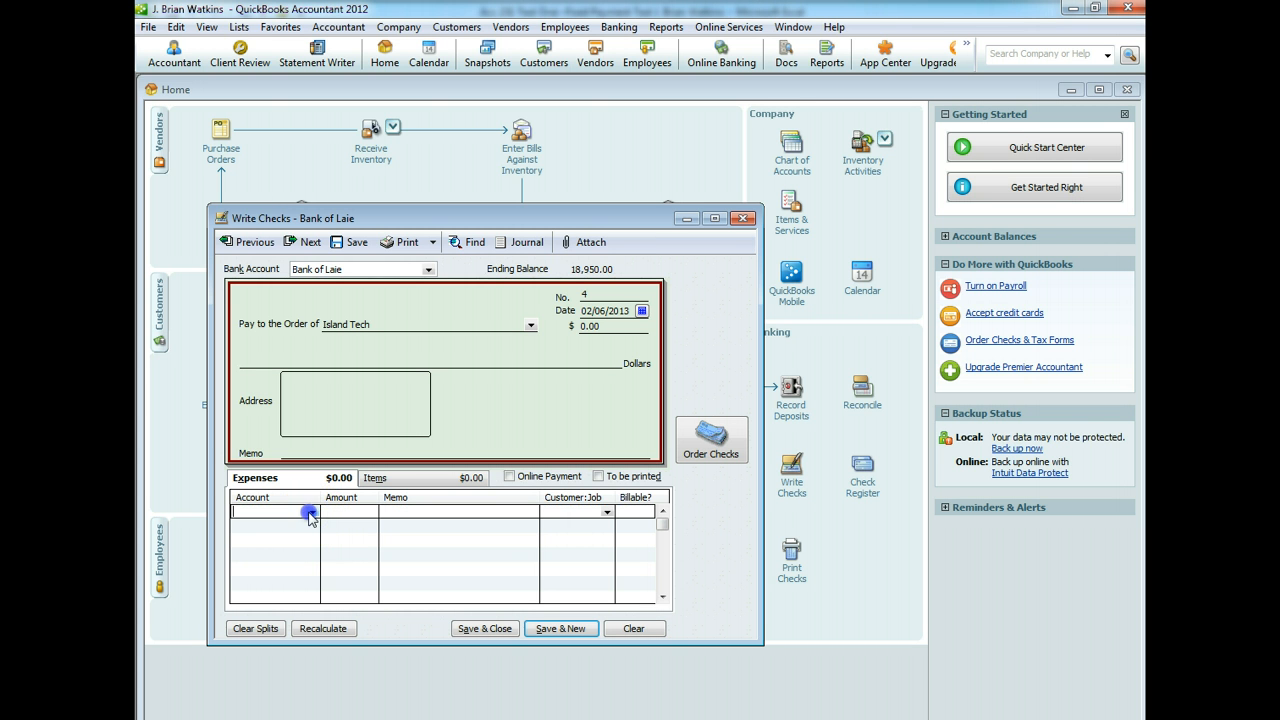
{"action": "left_click", "coordinate": [310, 513]}
{"action": "left_click", "coordinate": [305, 592]}
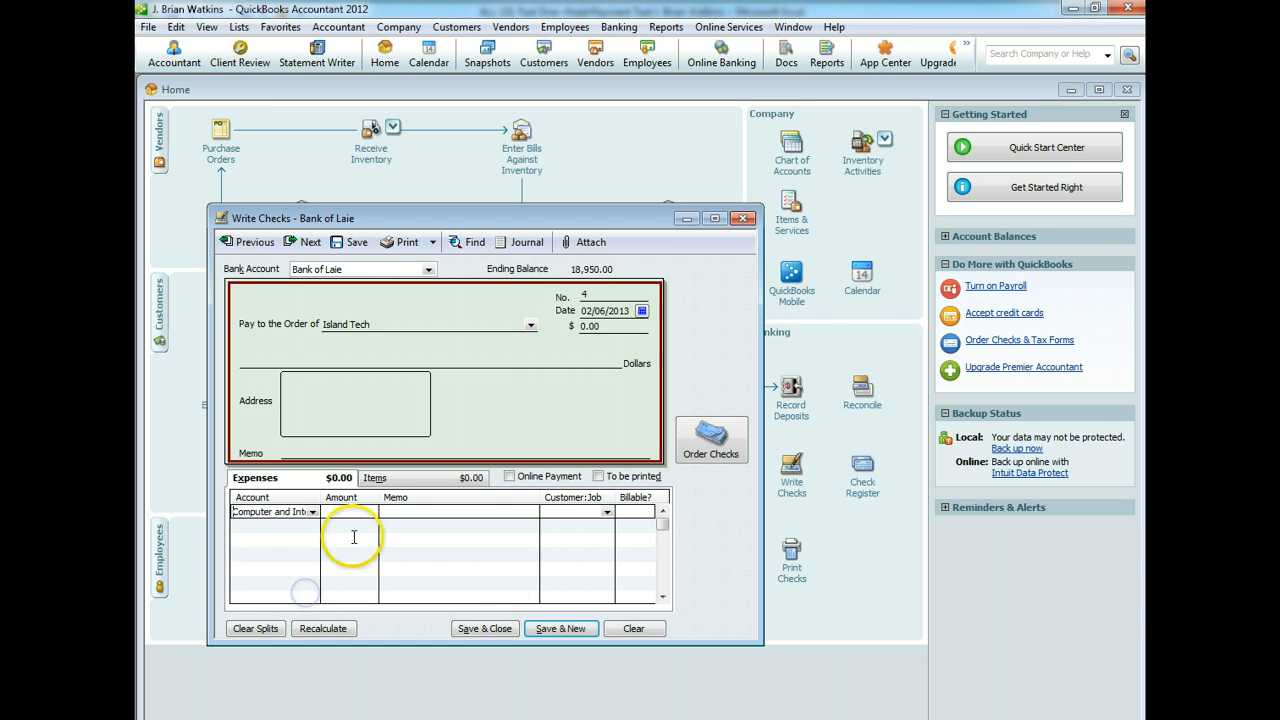
{"action": "left_click", "coordinate": [354, 537]}
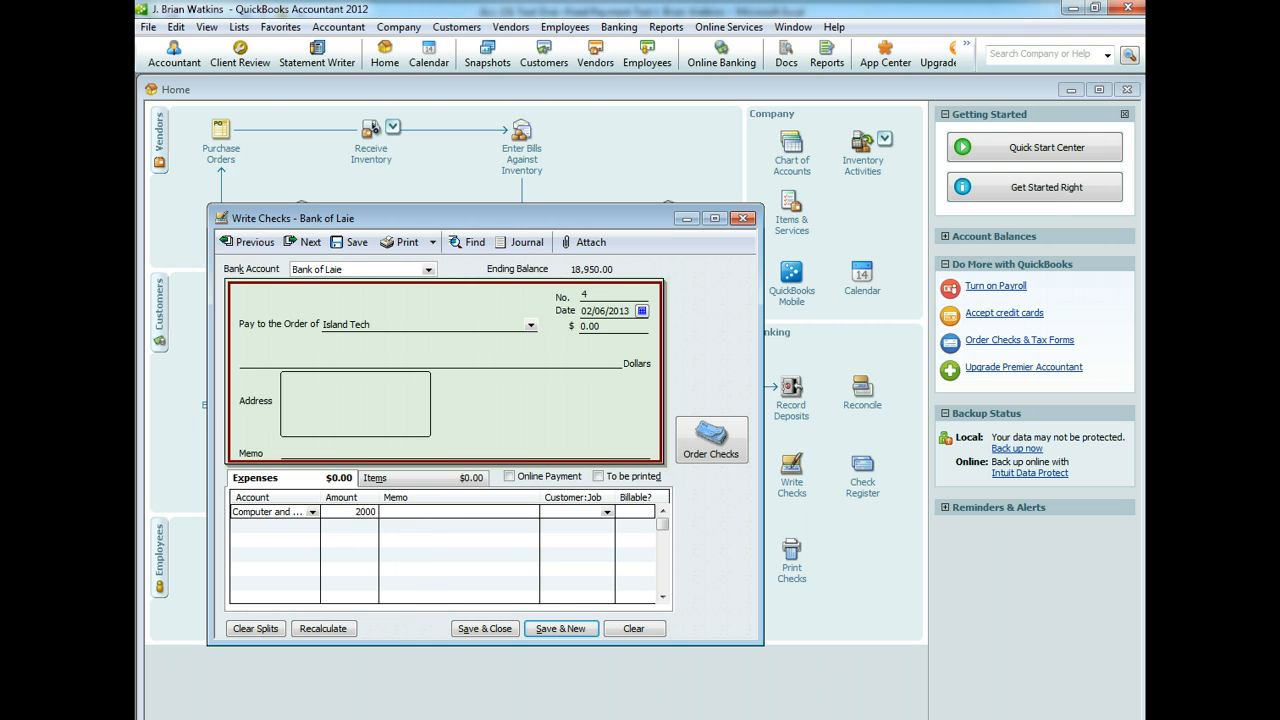
{"action": "type", "text": "2000"}
{"action": "left_click", "coordinate": [413, 511]}
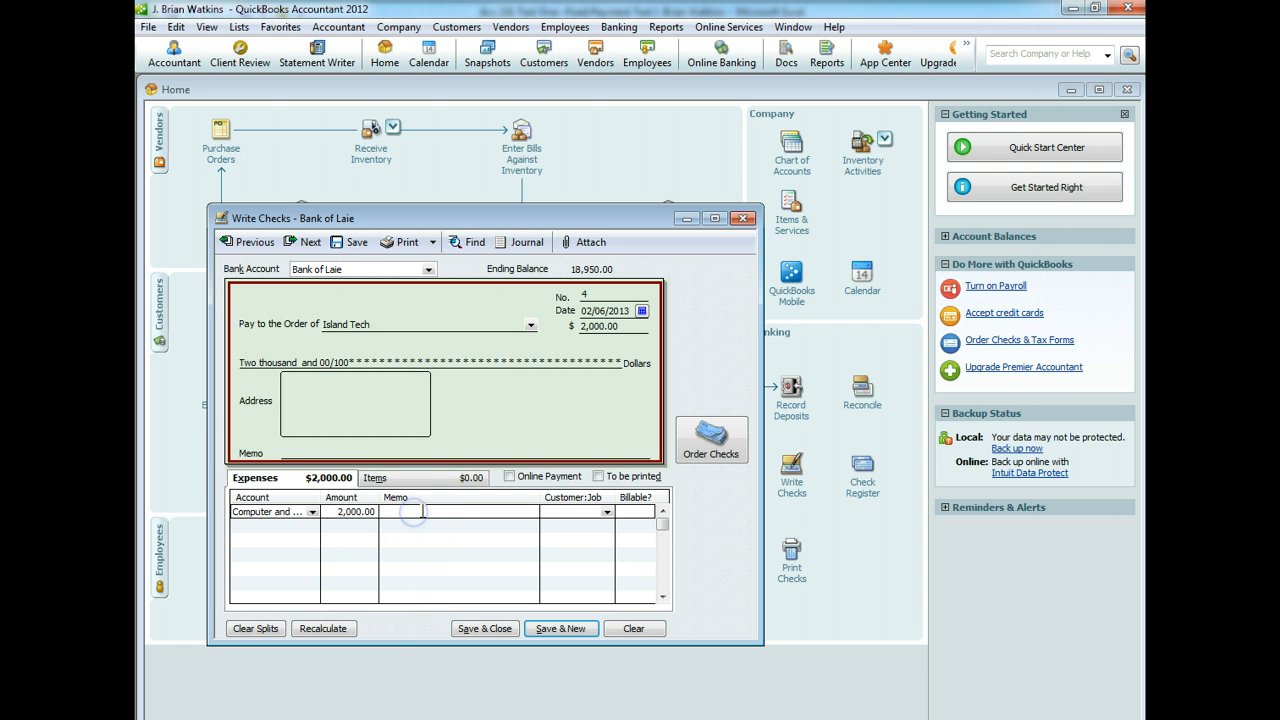
{"action": "type", "text": "set up the fiber optic connection"}
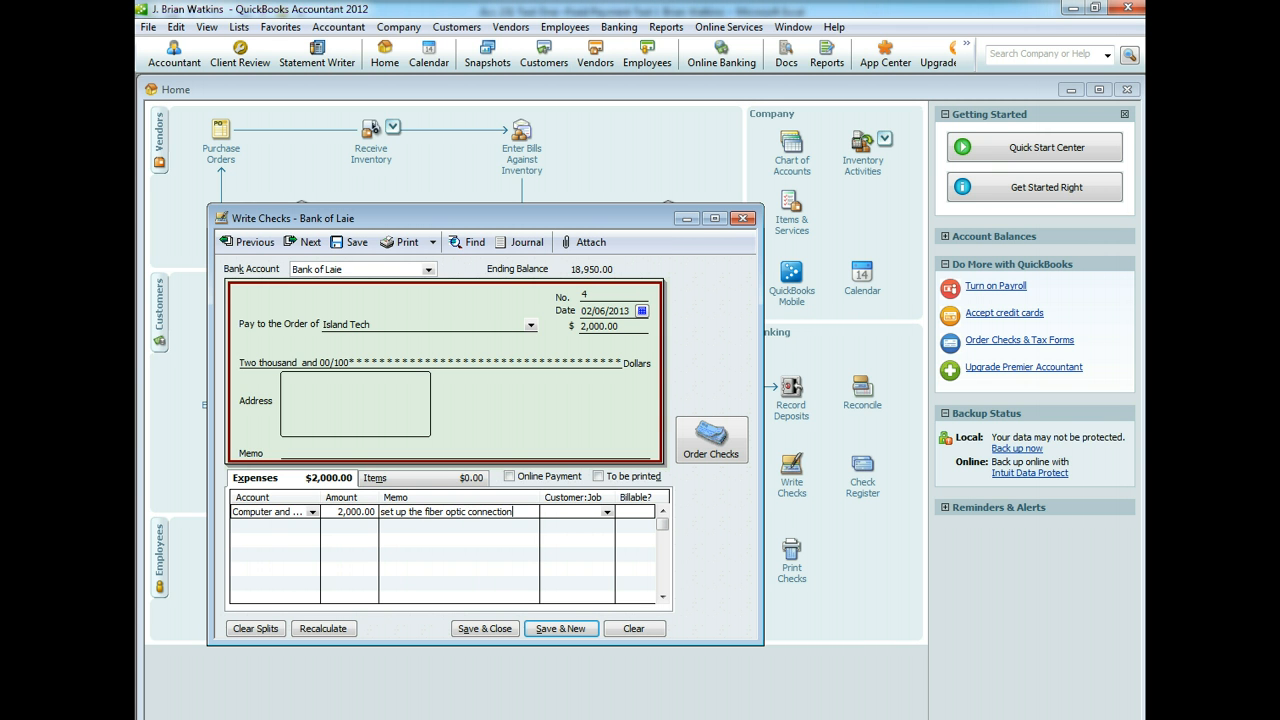
{"action": "key", "text": "shift+Tab"}
{"action": "key", "text": "shift+Tab"}
{"action": "key", "text": "shift+Tab"}
{"action": "key", "text": "shift+Tab"}
{"action": "key", "text": "shift+Tab"}
{"action": "type", "text": "Fiber Optic Connect"}
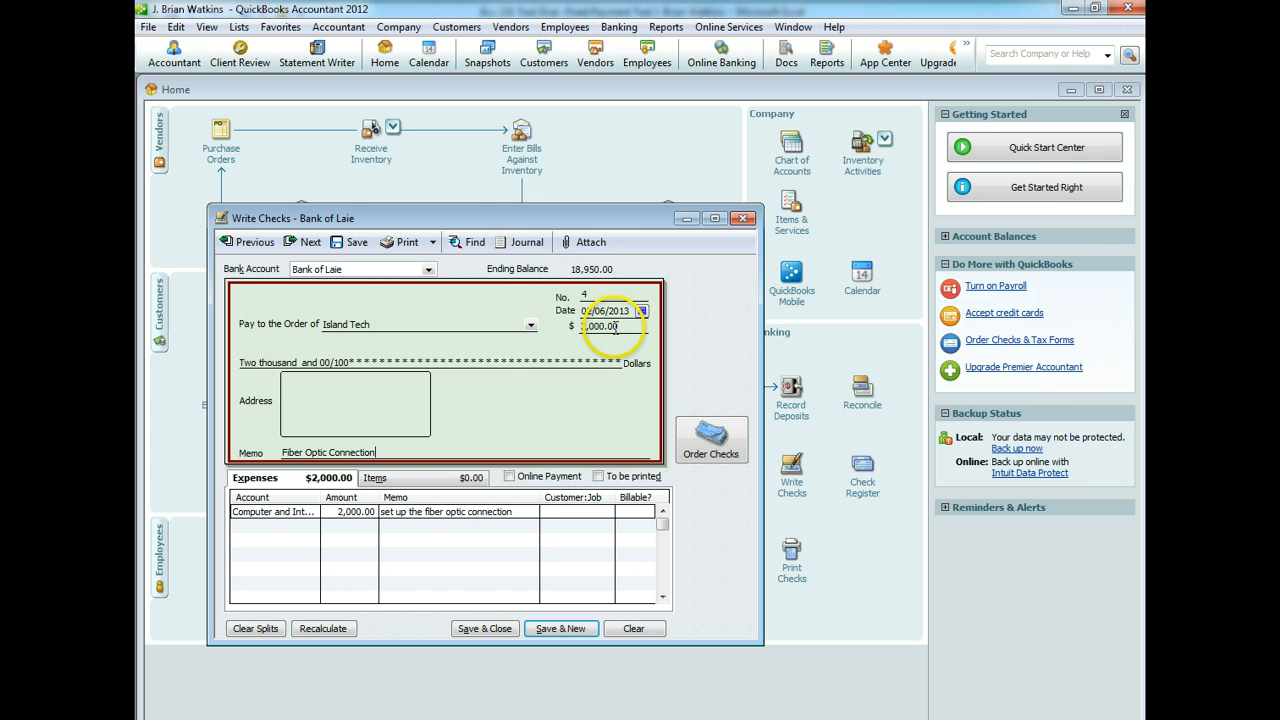
{"action": "left_click", "coordinate": [476, 629]}
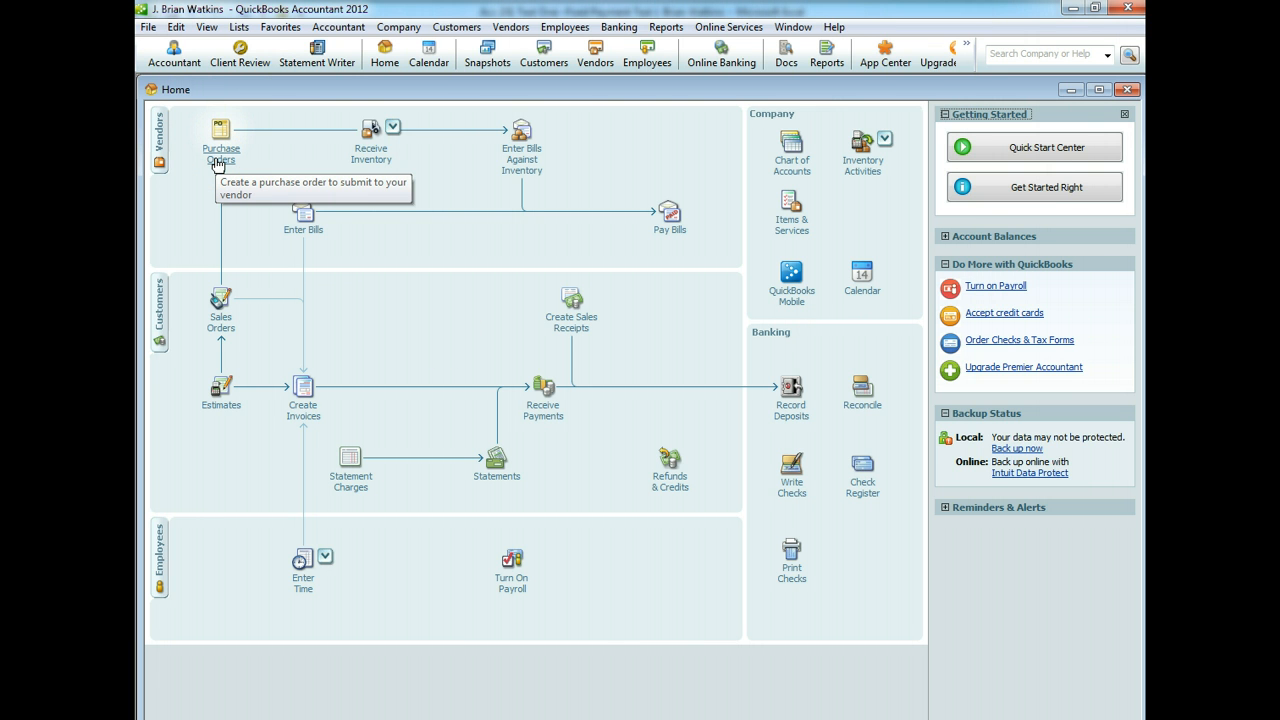
Review the Items & Inventory company preferences, then open a blank purchase order.
{"action": "left_click", "coordinate": [177, 28]}
{"action": "left_click", "coordinate": [215, 242]}
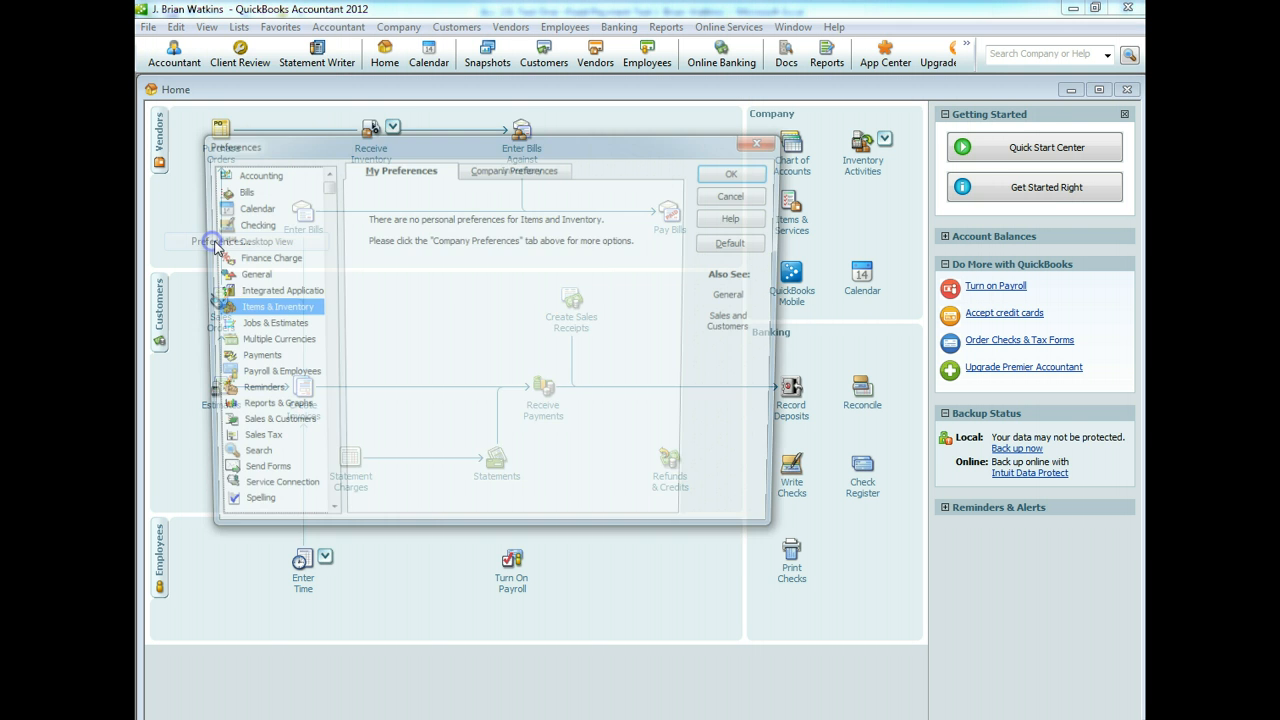
{"action": "left_click", "coordinate": [515, 168]}
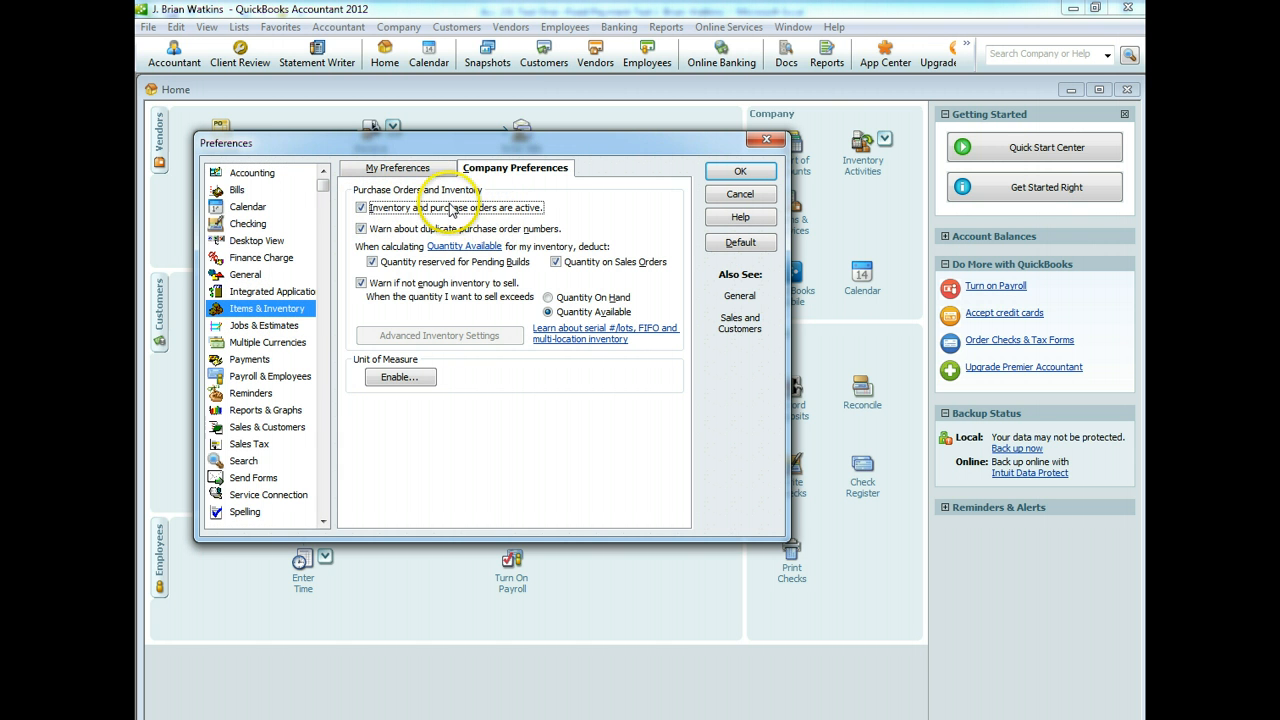
{"action": "left_click", "coordinate": [740, 171]}
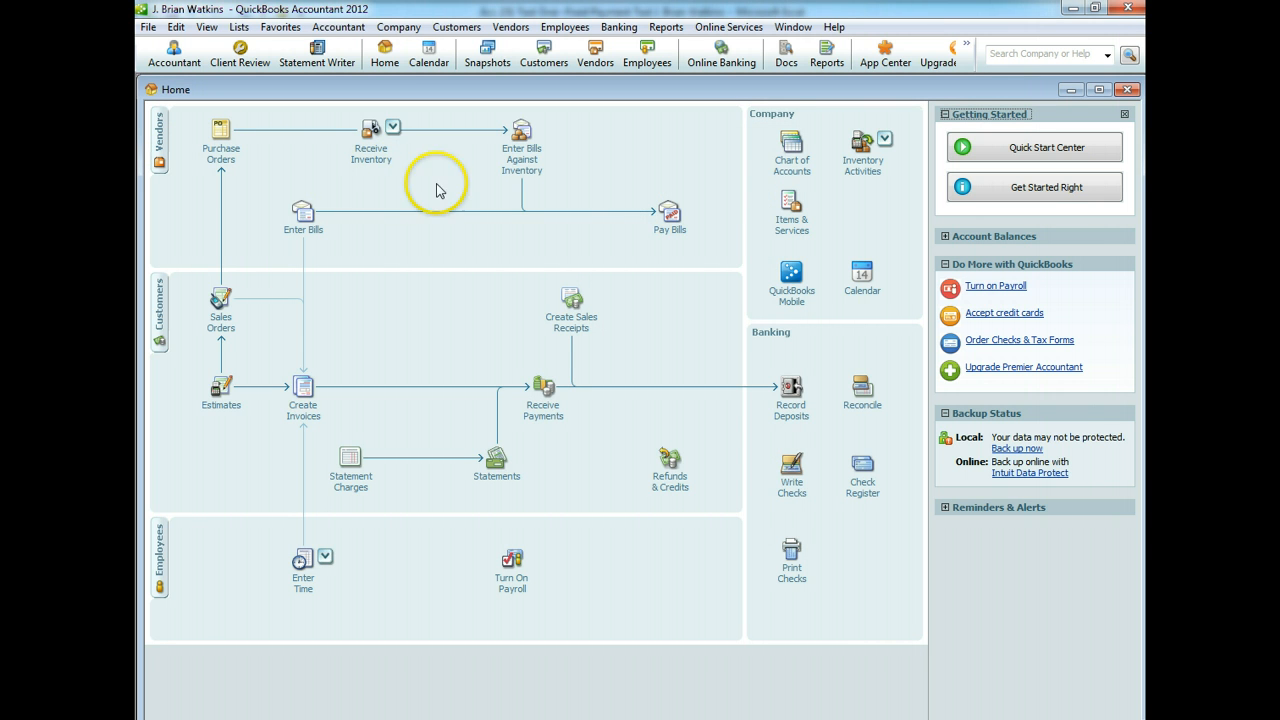
{"action": "left_click", "coordinate": [228, 157]}
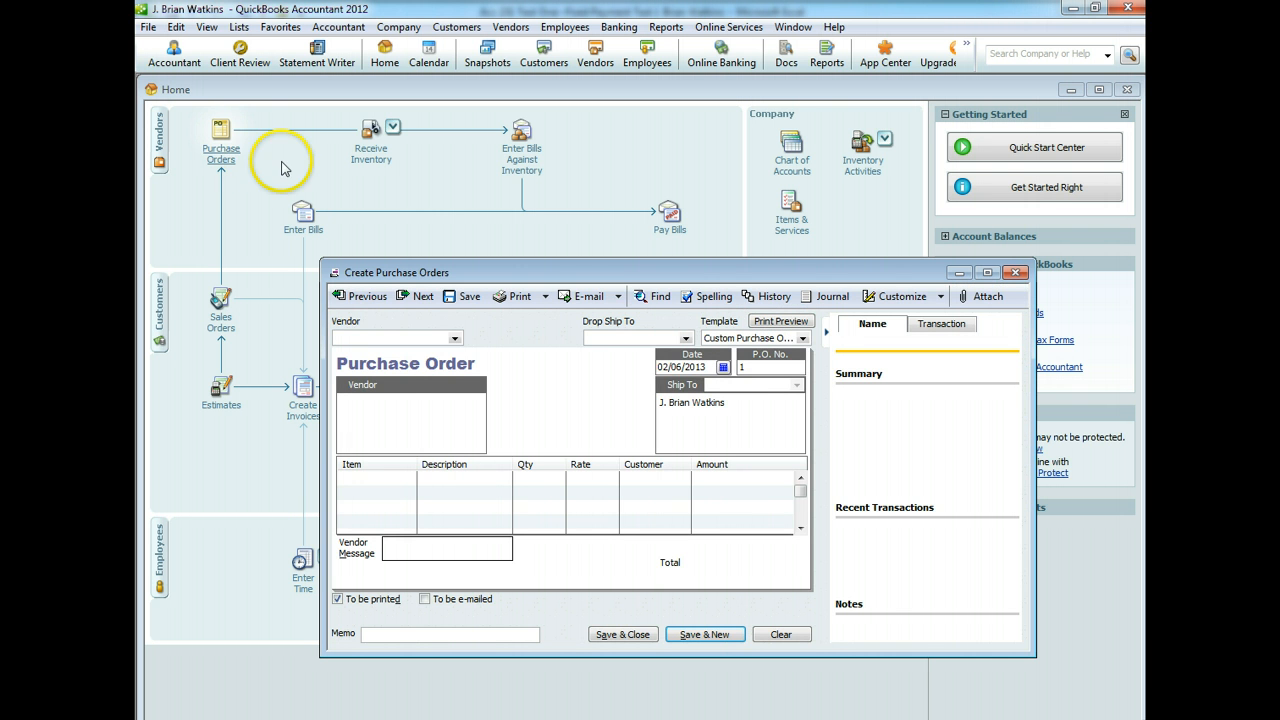
Date the purchase order 02/08/2013 and add vendor California Data, Inc. as of 02/08/2013.
{"action": "left_click", "coordinate": [723, 368]}
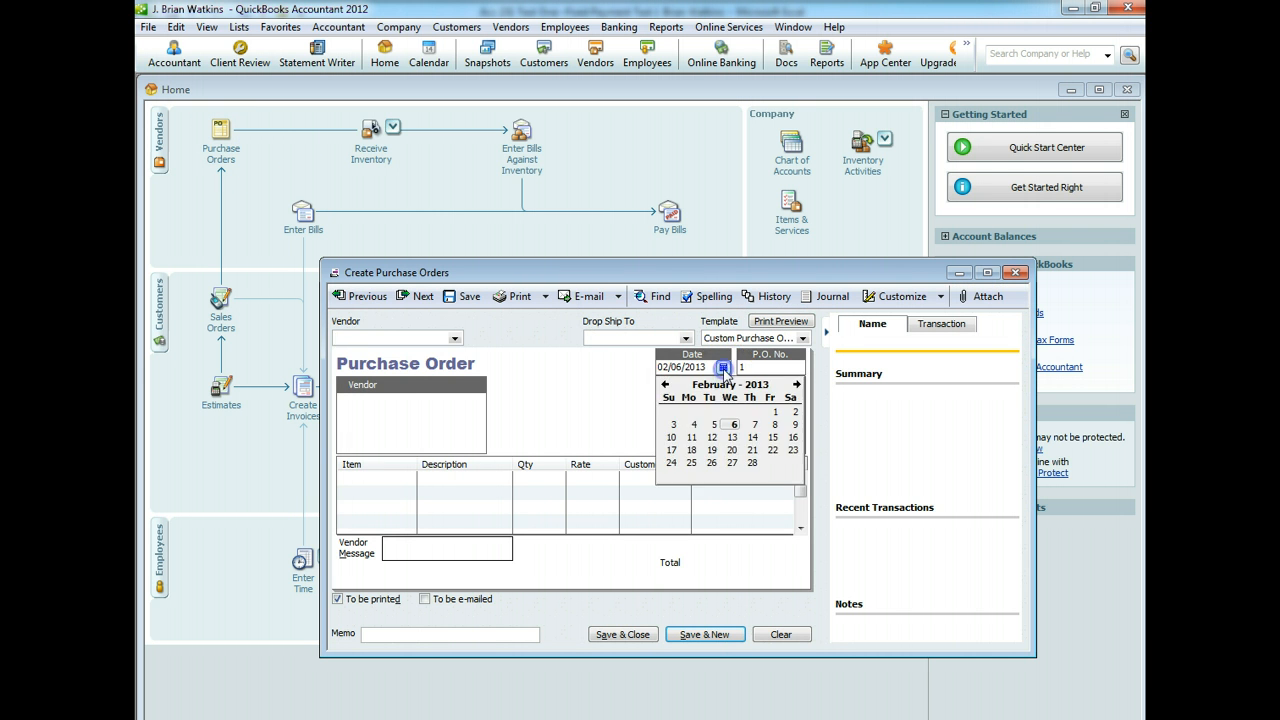
{"action": "left_click", "coordinate": [777, 430]}
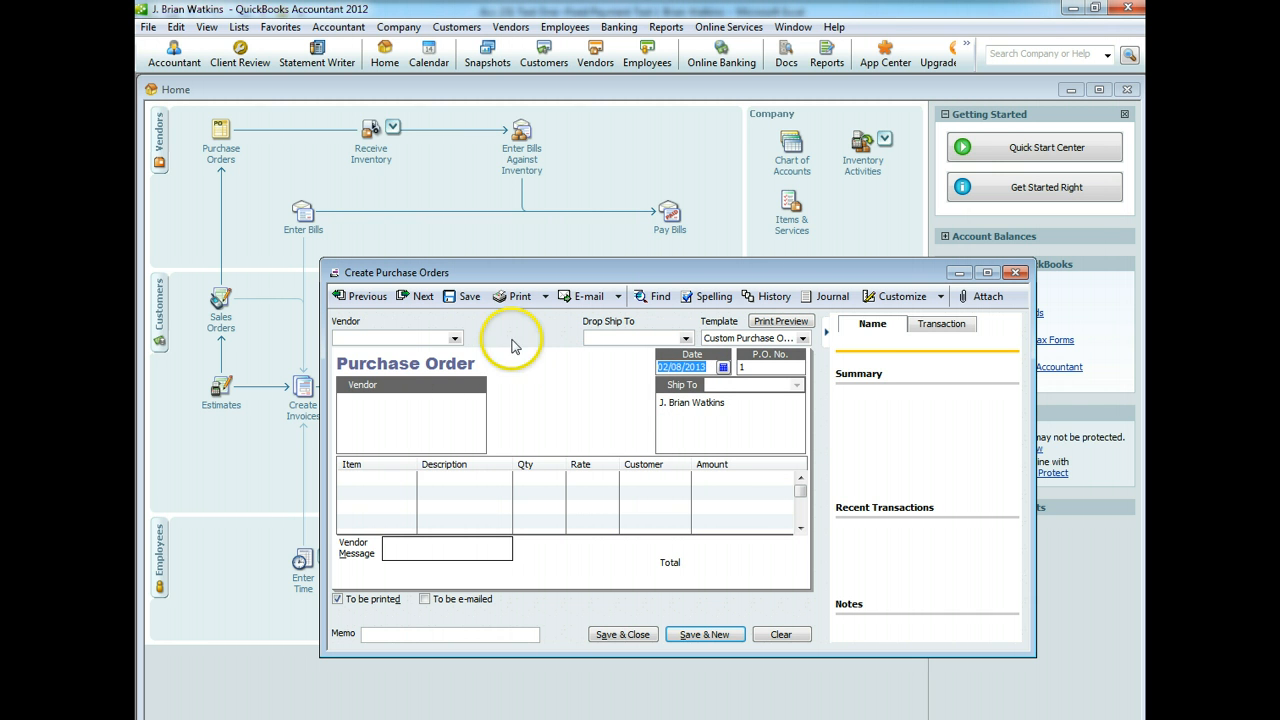
{"action": "left_click", "coordinate": [454, 338]}
{"action": "left_click", "coordinate": [376, 353]}
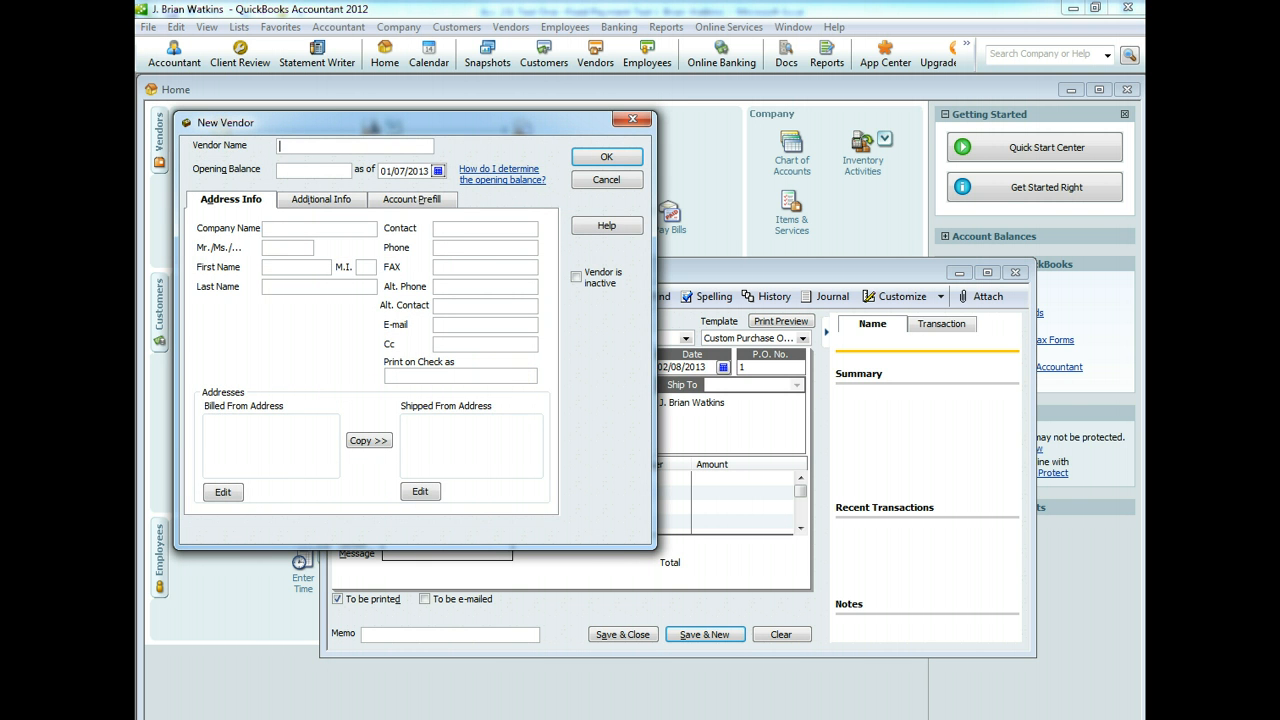
{"action": "type", "text": "California Data, Inc."}
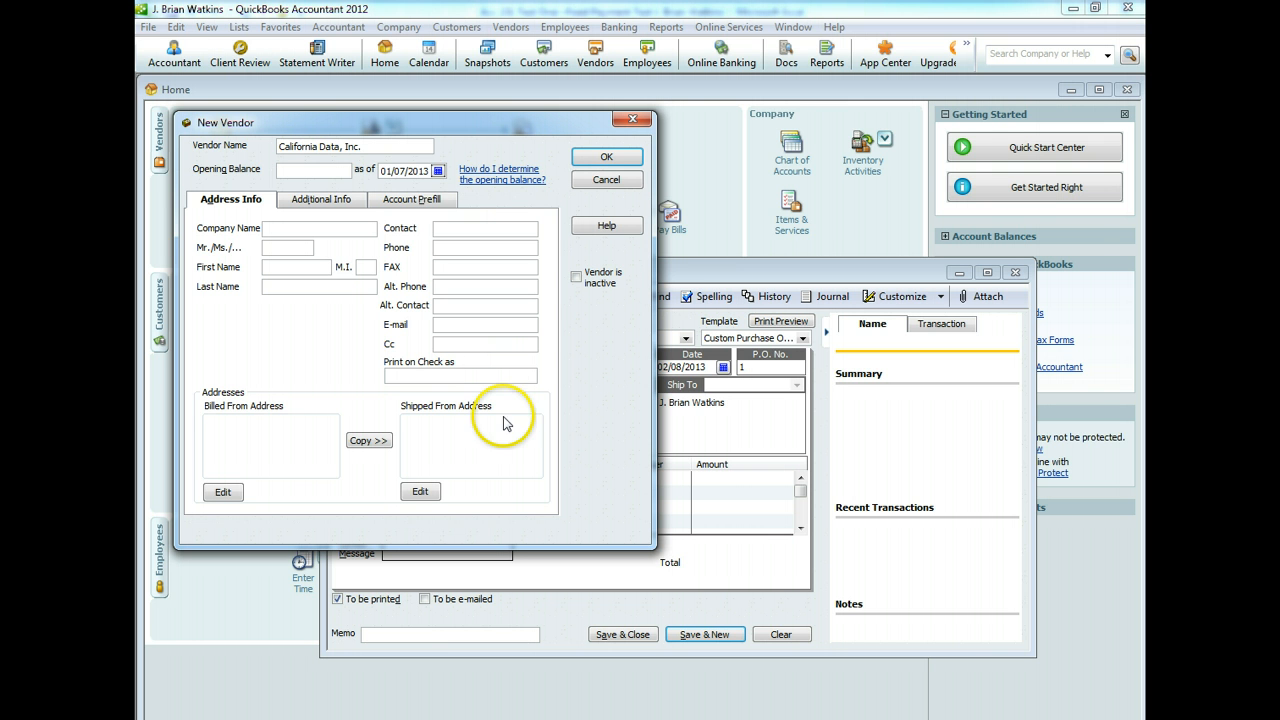
{"action": "left_click", "coordinate": [437, 171]}
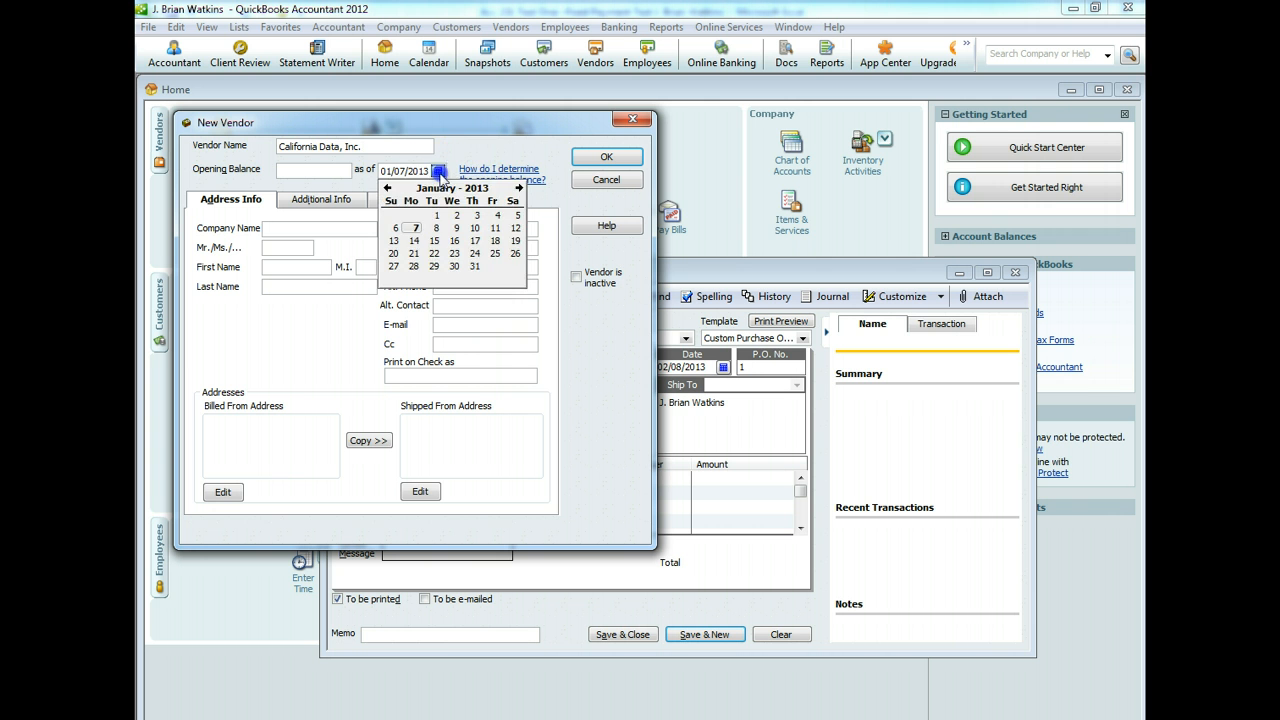
{"action": "left_click", "coordinate": [519, 189]}
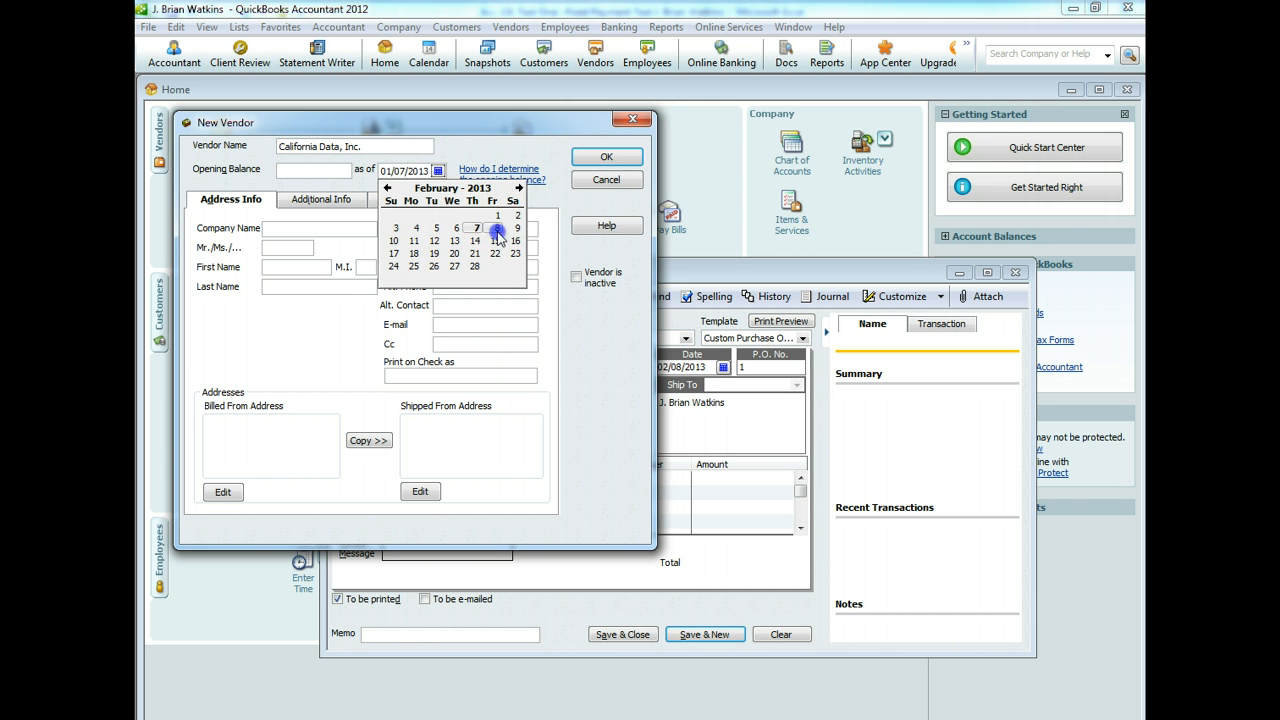
{"action": "left_click", "coordinate": [495, 228]}
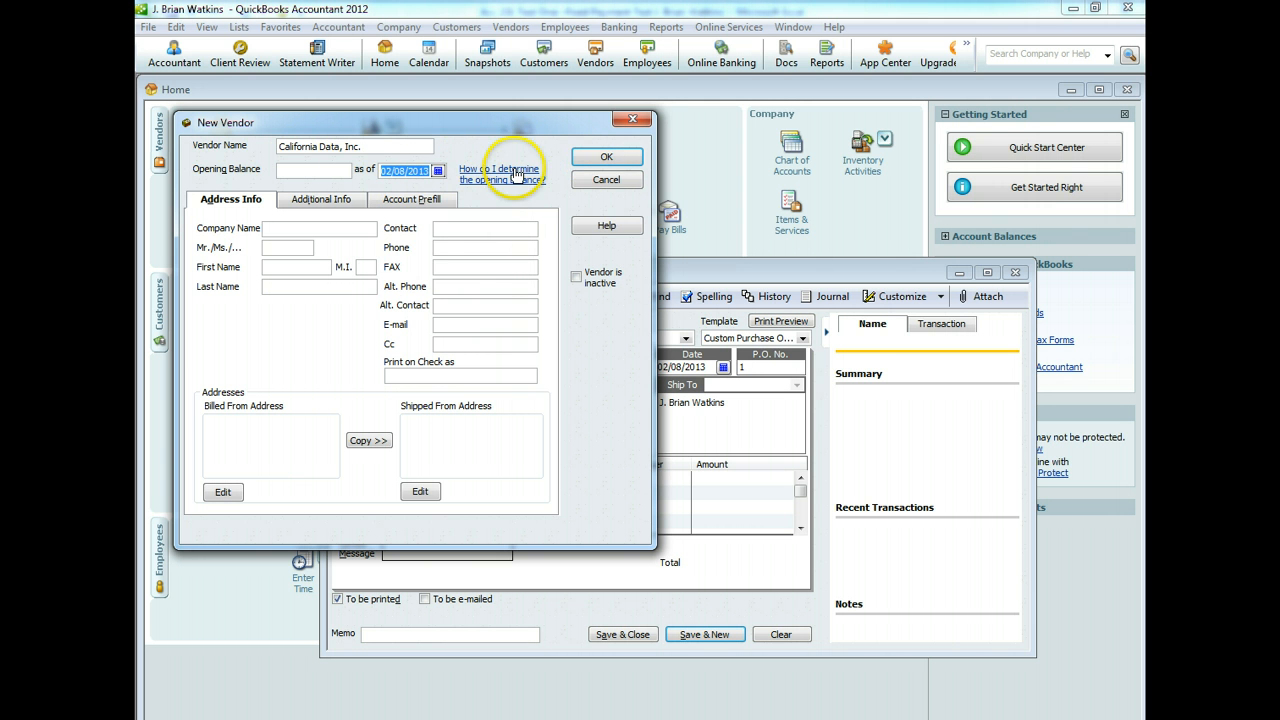
{"action": "left_click", "coordinate": [600, 158]}
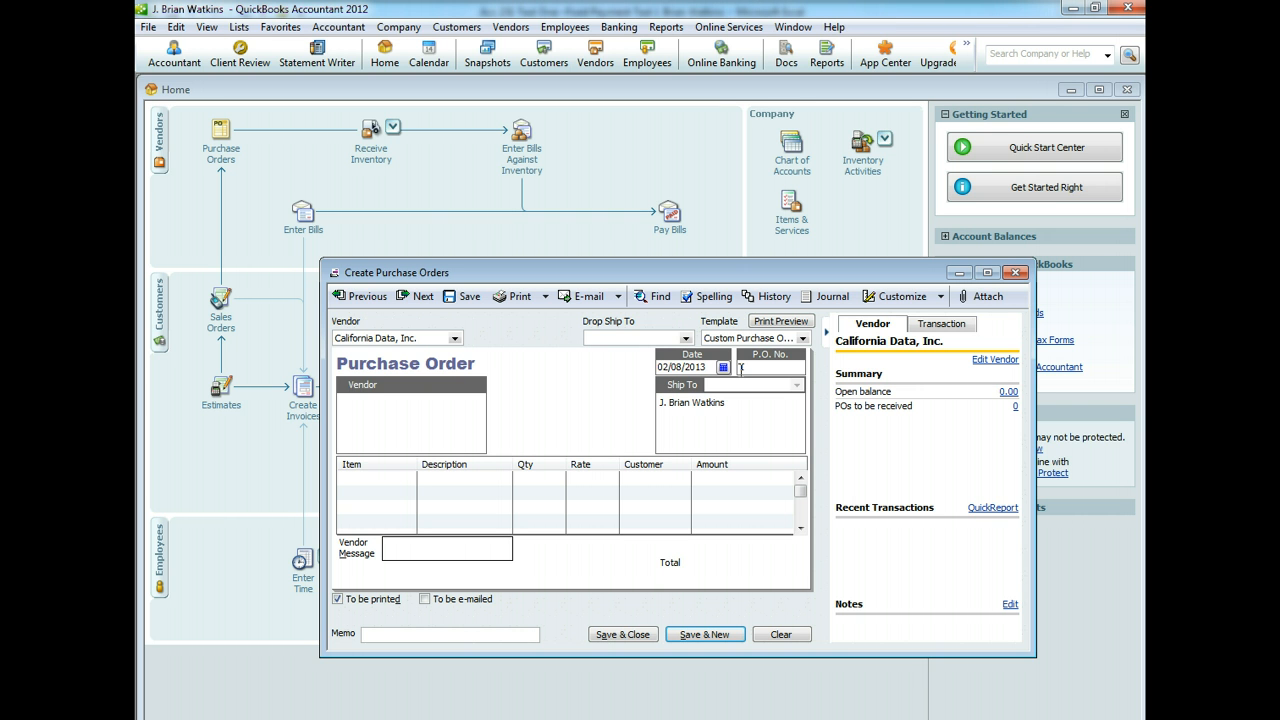
{"action": "type", "text": "1"}
Create a Router inventory part: part number XYZ123, description Wireless Router, cost 100.00, price 200.00.
{"action": "left_click", "coordinate": [395, 480]}
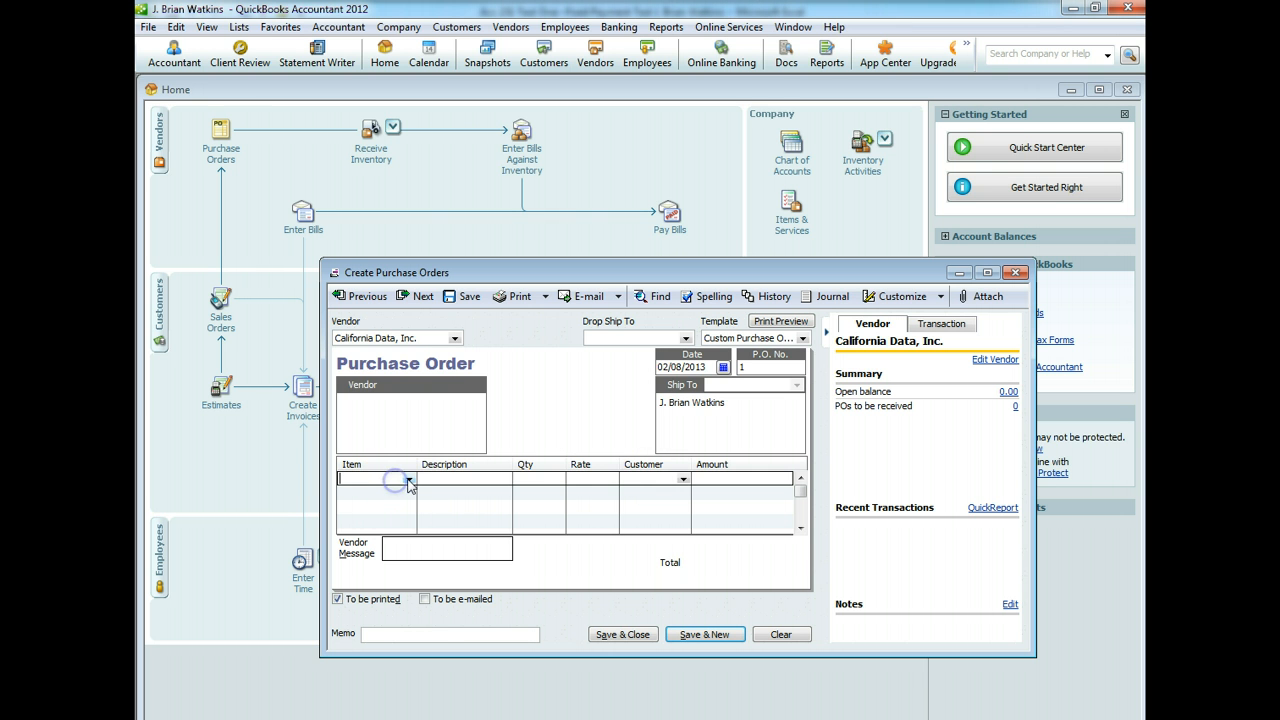
{"action": "left_click", "coordinate": [409, 480]}
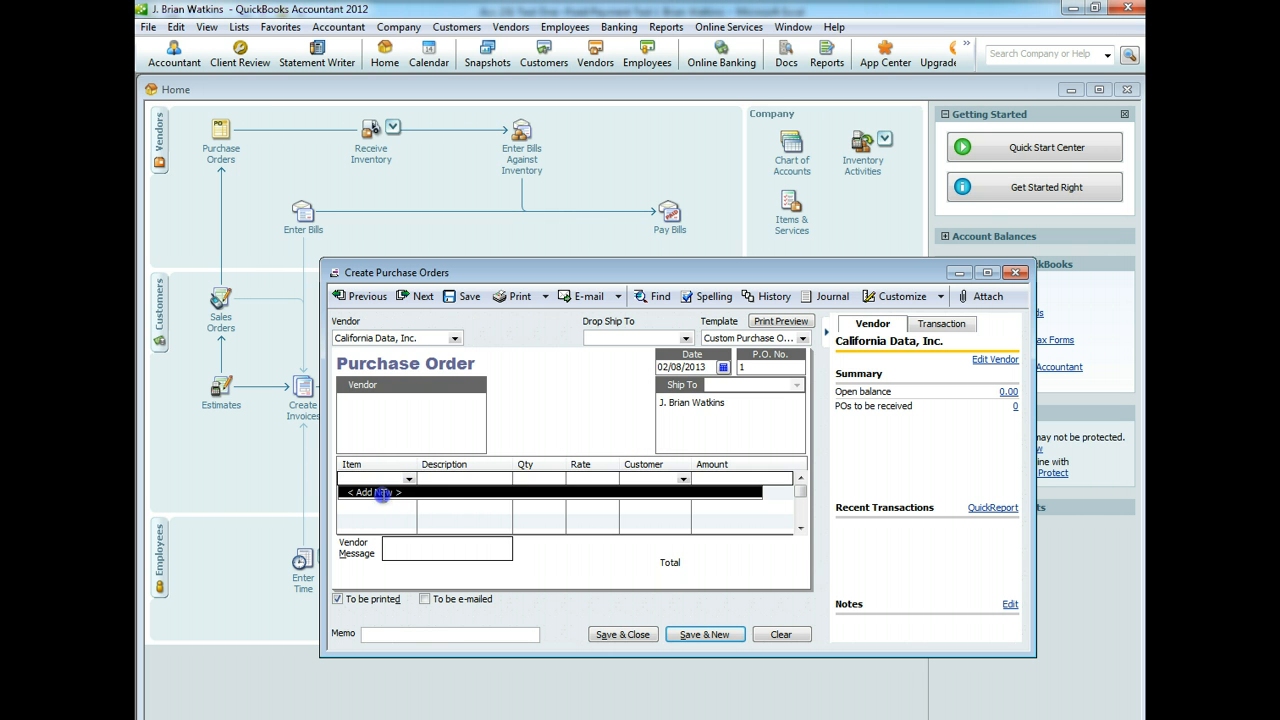
{"action": "left_click", "coordinate": [383, 494]}
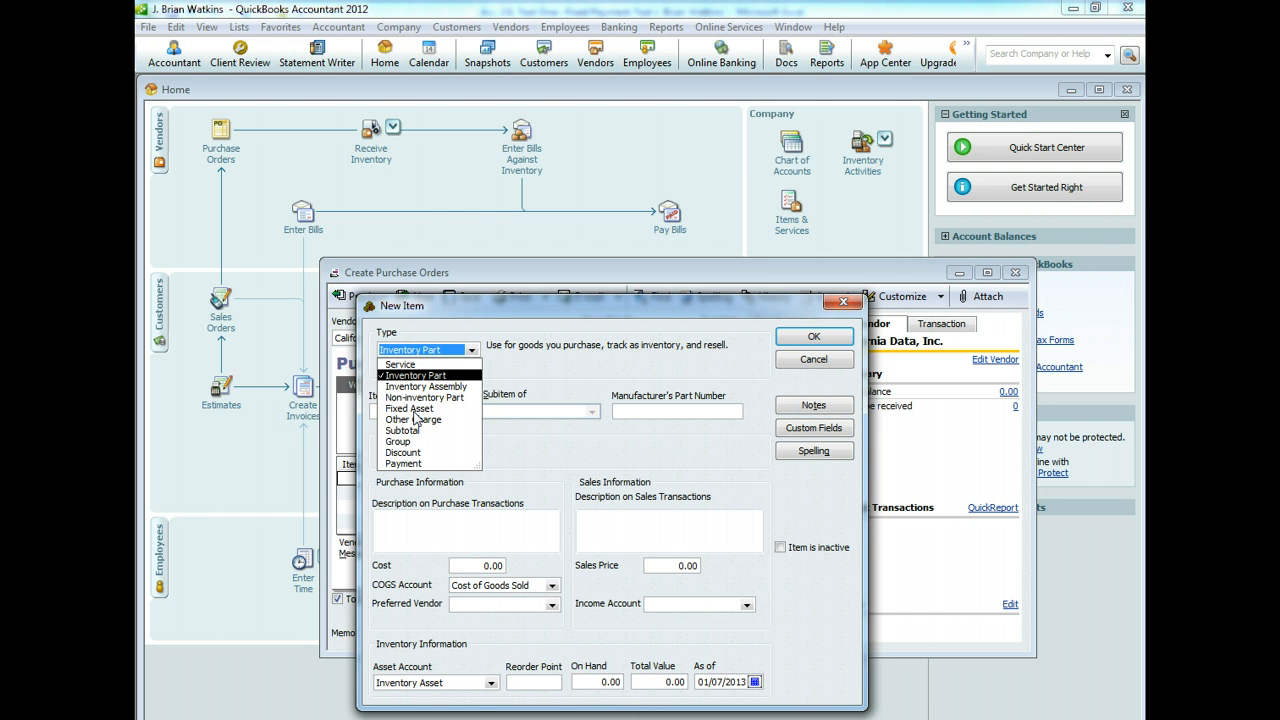
{"action": "left_click", "coordinate": [527, 375]}
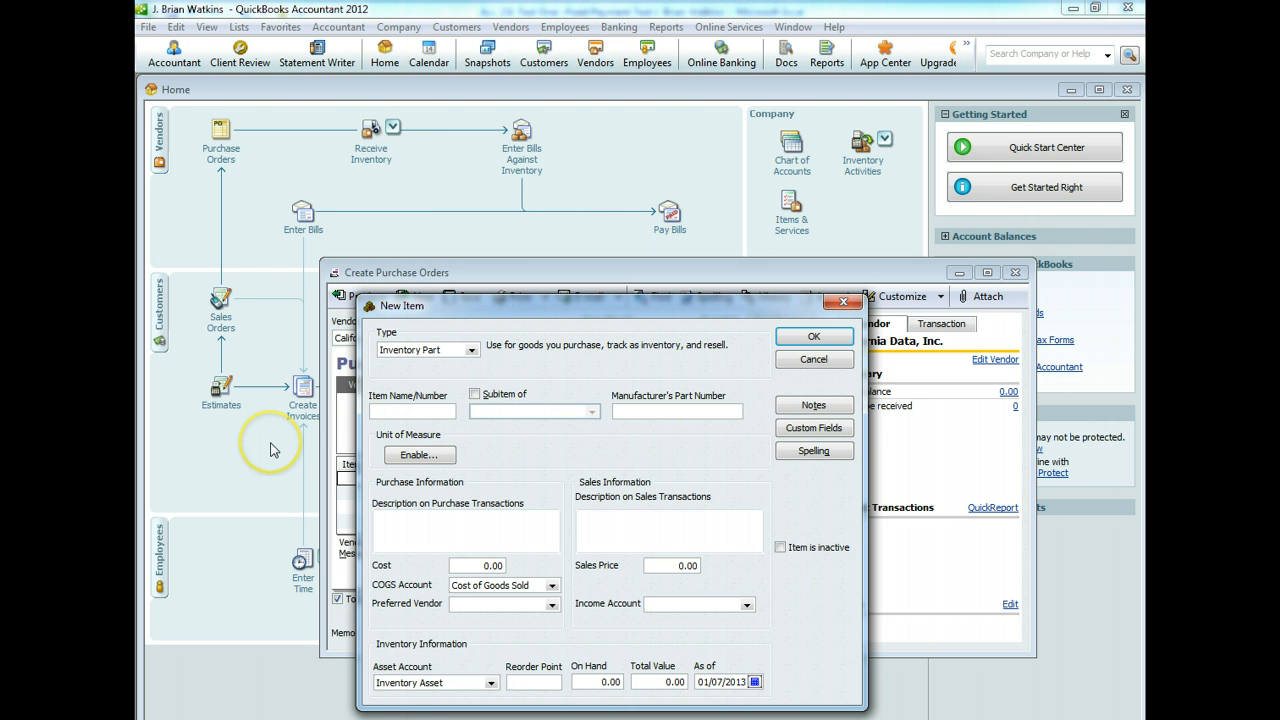
{"action": "type", "text": "Router"}
{"action": "key", "text": "Tab"}
{"action": "key", "text": "Tab"}
{"action": "type", "text": "X"}
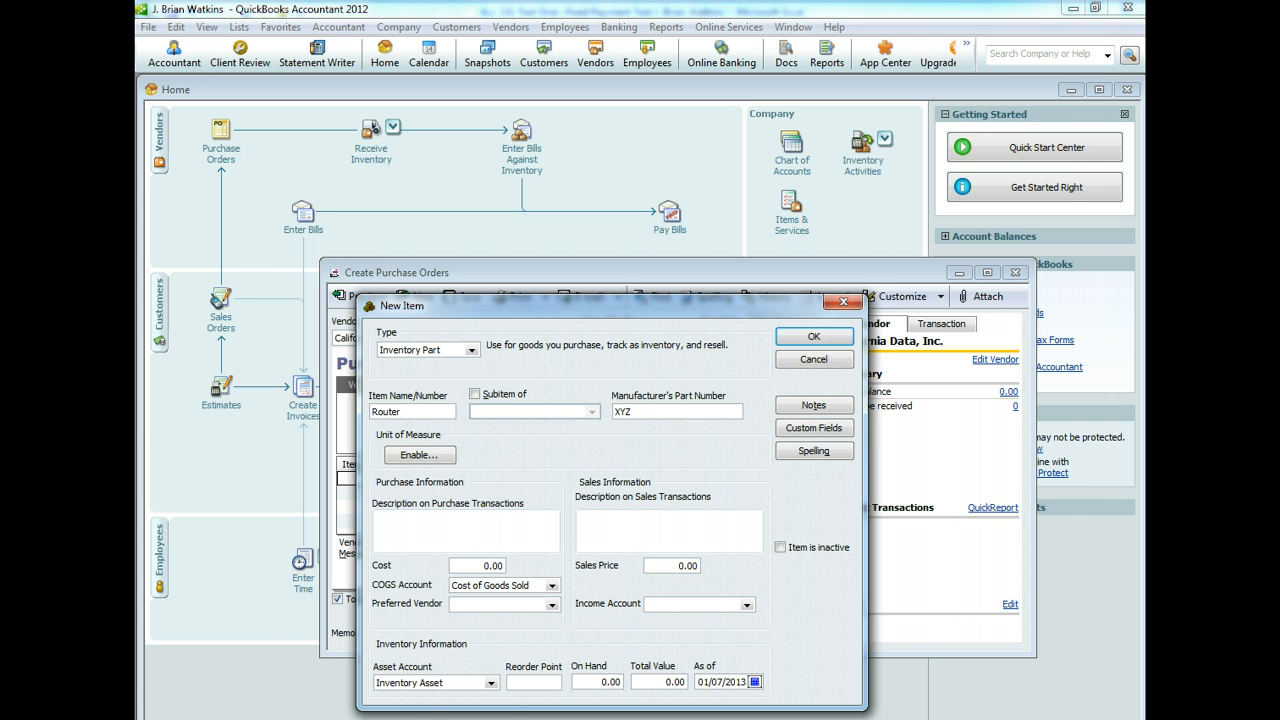
{"action": "key", "text": "Tab"}
{"action": "key", "text": "Tab"}
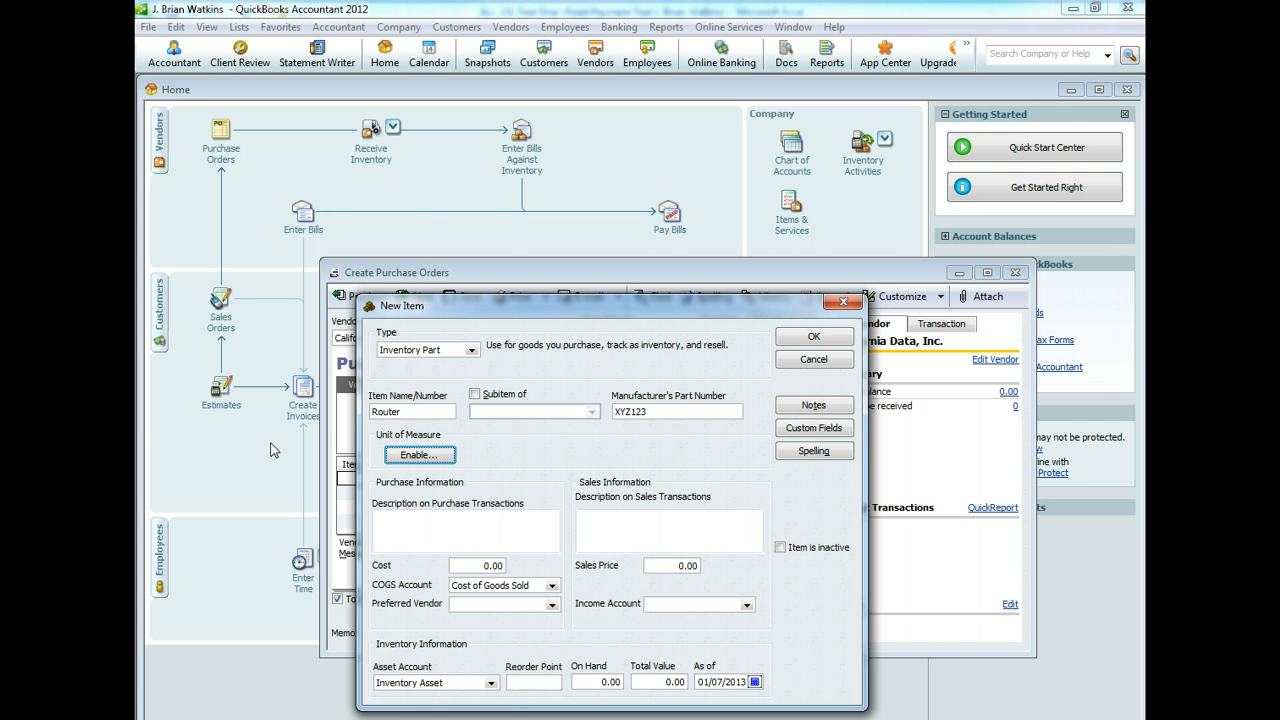
{"action": "type", "text": "R"}
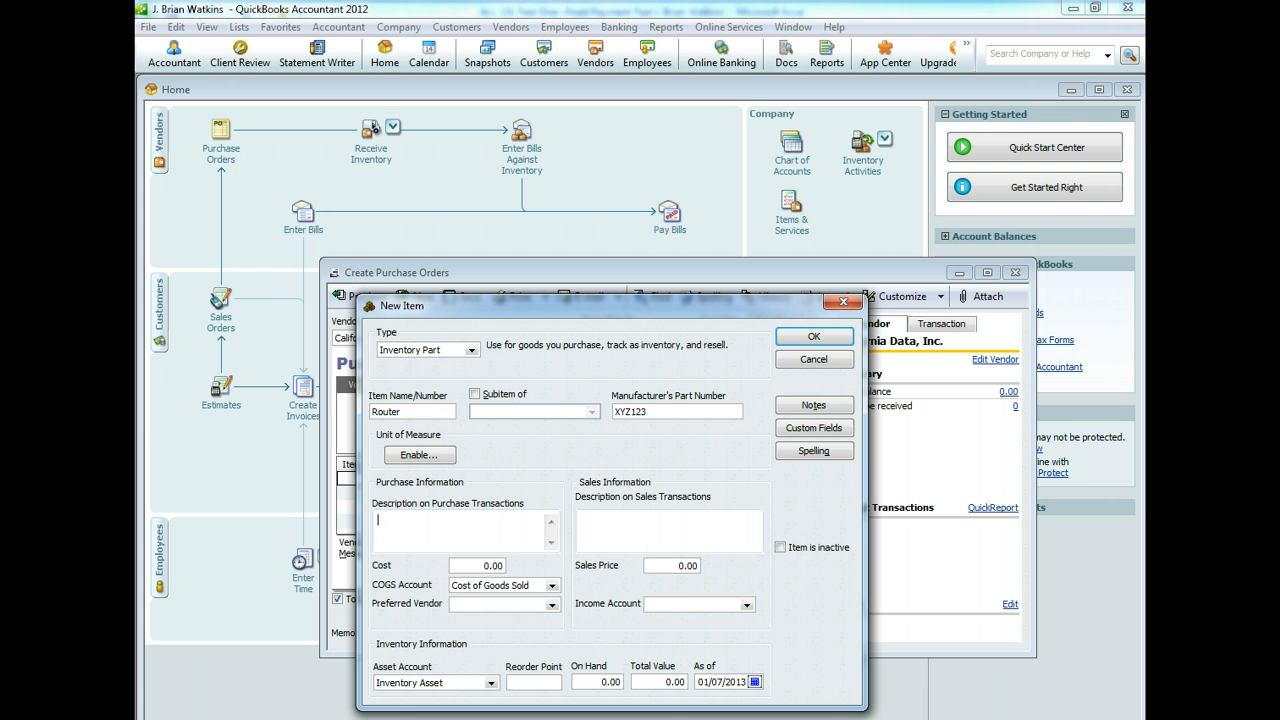
{"action": "type", "text": "Wireless Router"}
{"action": "key", "text": "Tab"}
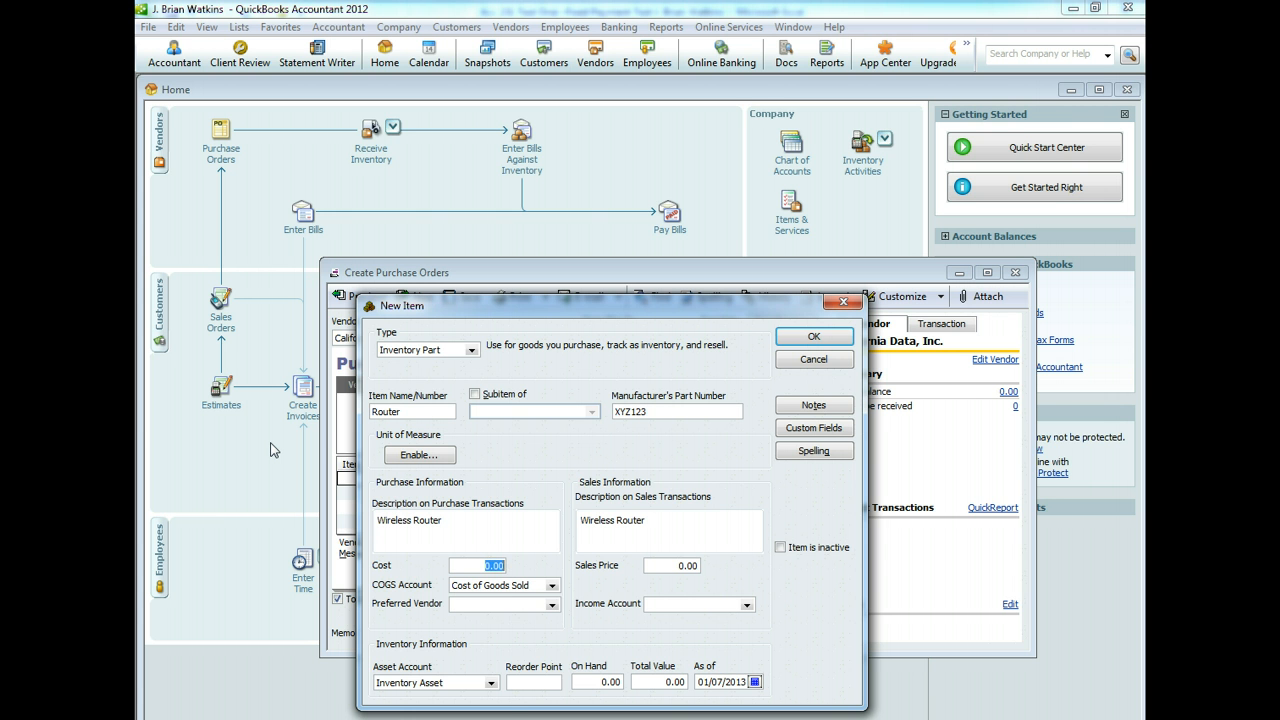
{"action": "type", "text": "100"}
{"action": "left_click", "coordinate": [680, 566]}
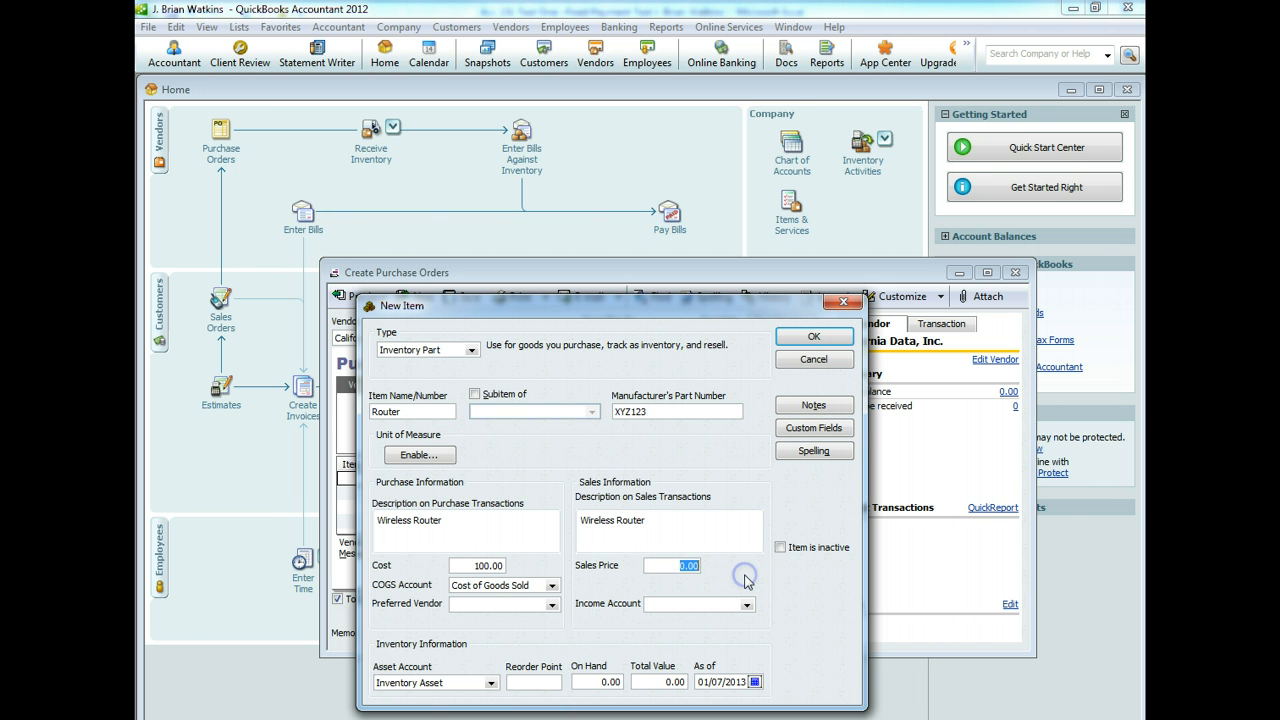
{"action": "type", "text": "200"}
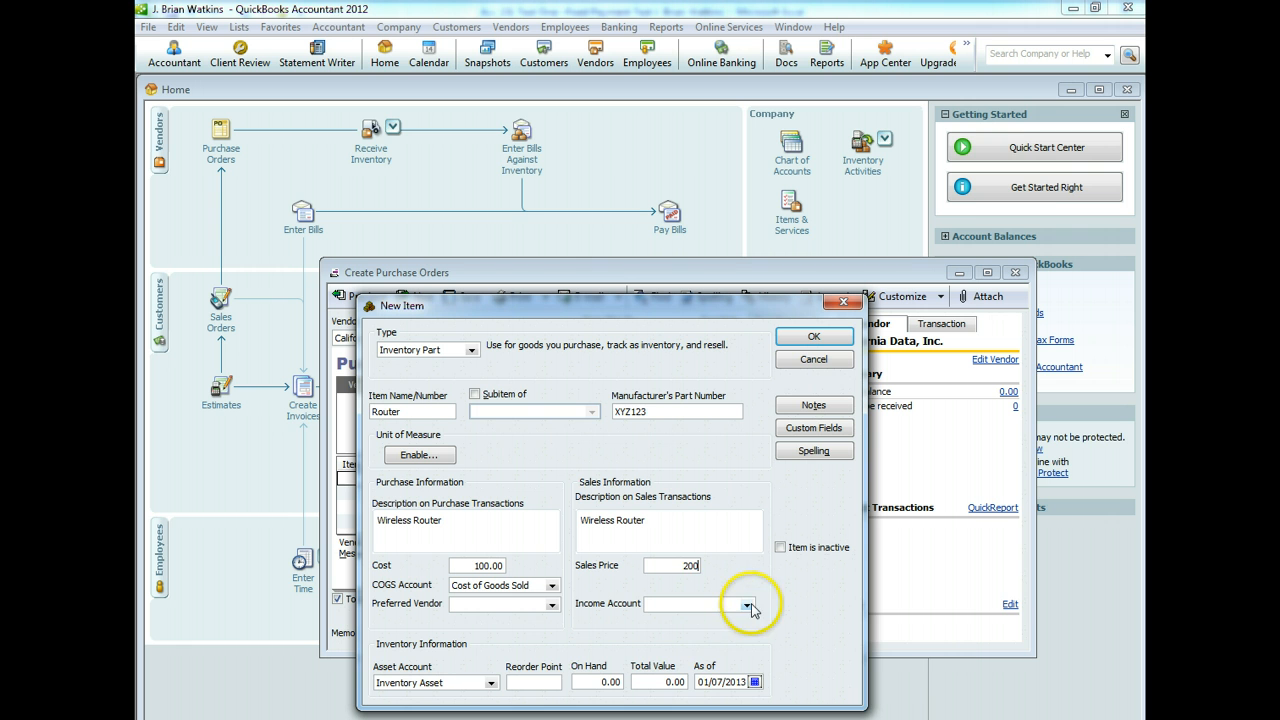
Give the Router item income account Sales and as-of date 02/08/2013, and save it onto the order.
{"action": "left_click", "coordinate": [747, 606]}
{"action": "left_click", "coordinate": [675, 614]}
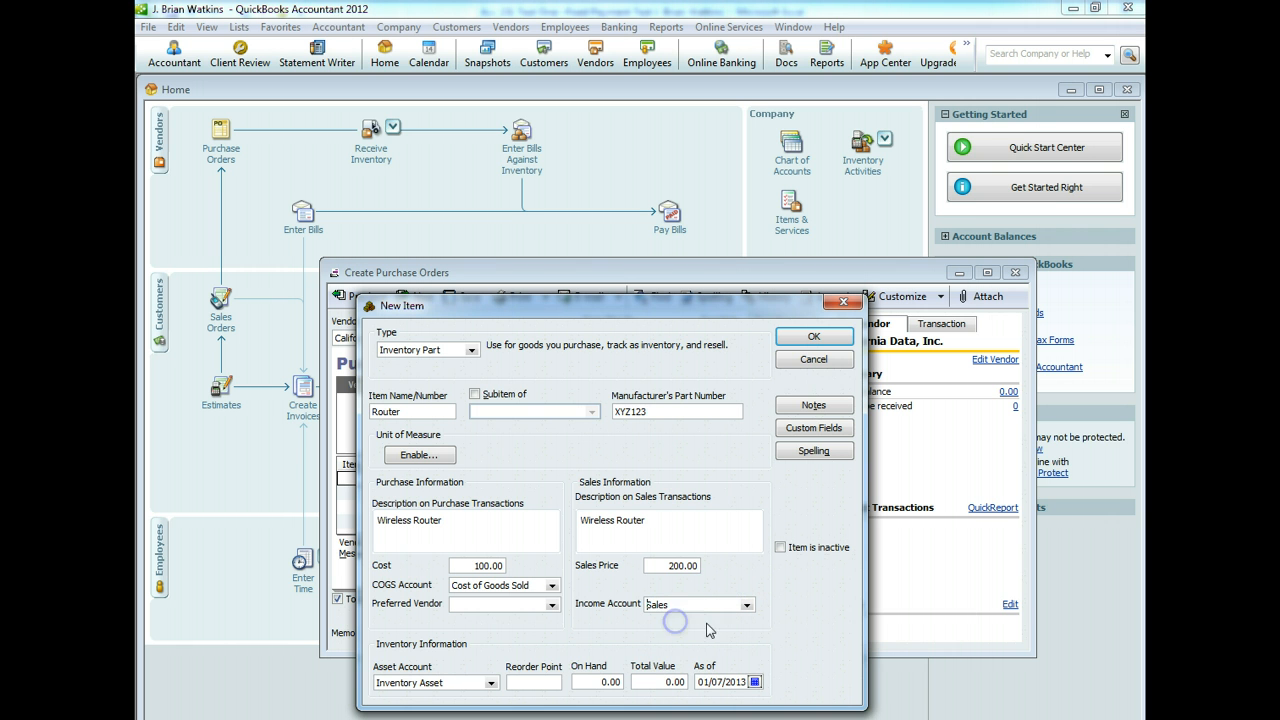
{"action": "left_click", "coordinate": [815, 660]}
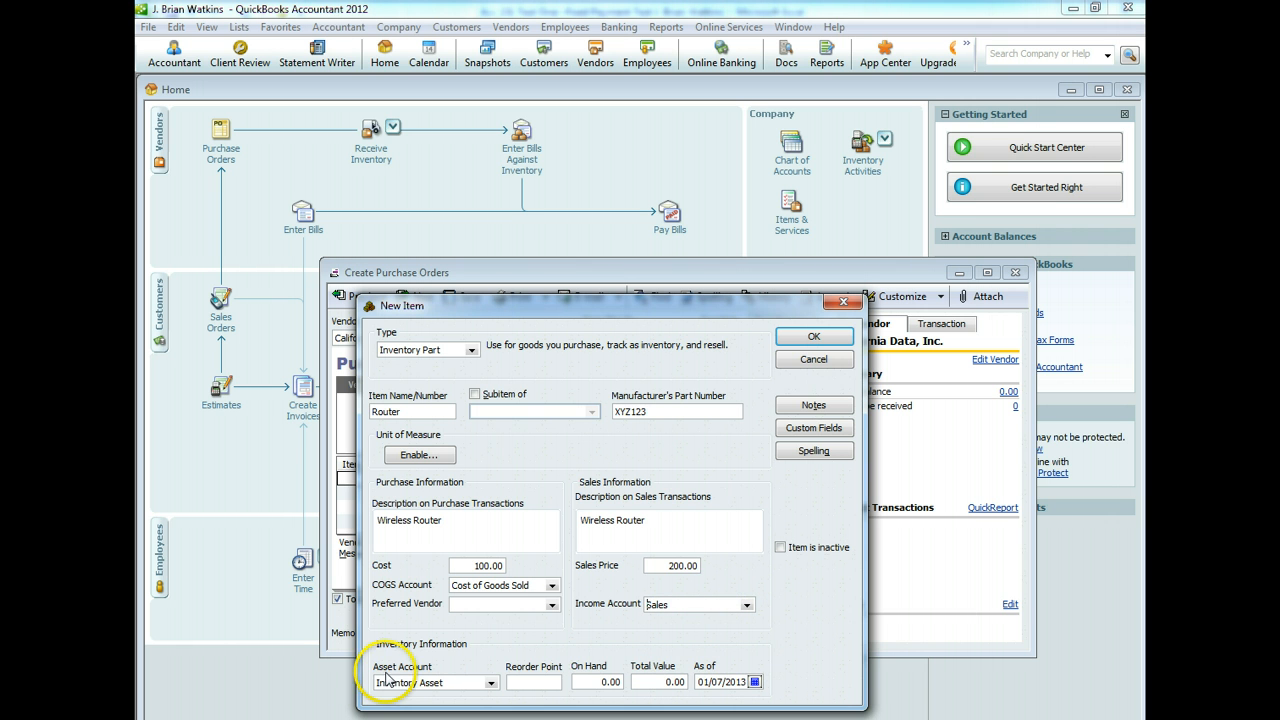
{"action": "left_click", "coordinate": [755, 681]}
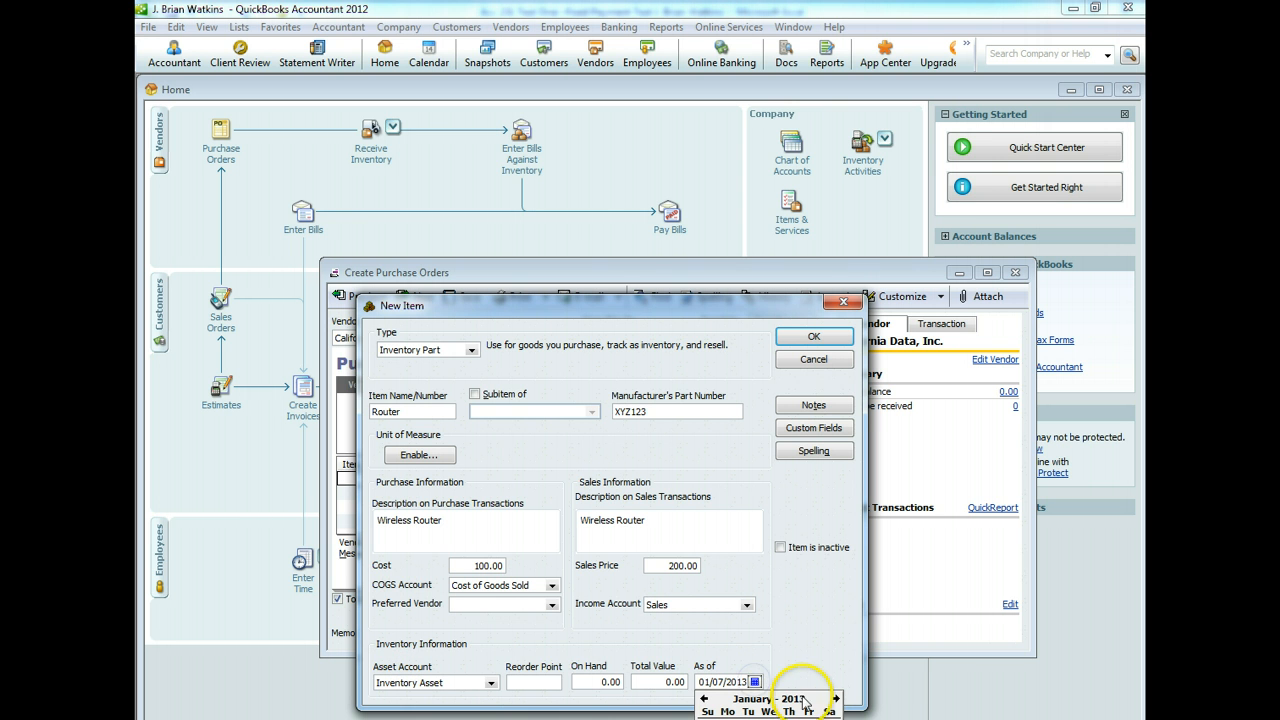
{"action": "left_click", "coordinate": [834, 698]}
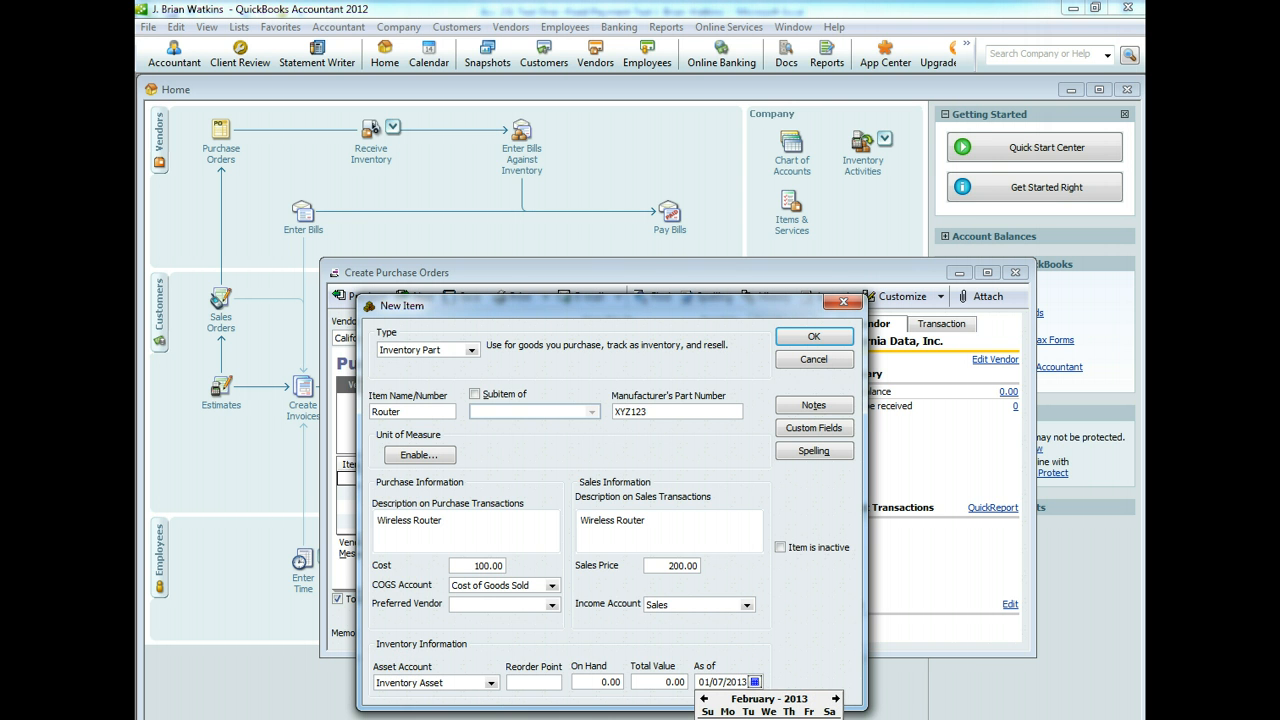
{"action": "left_click", "coordinate": [808, 719]}
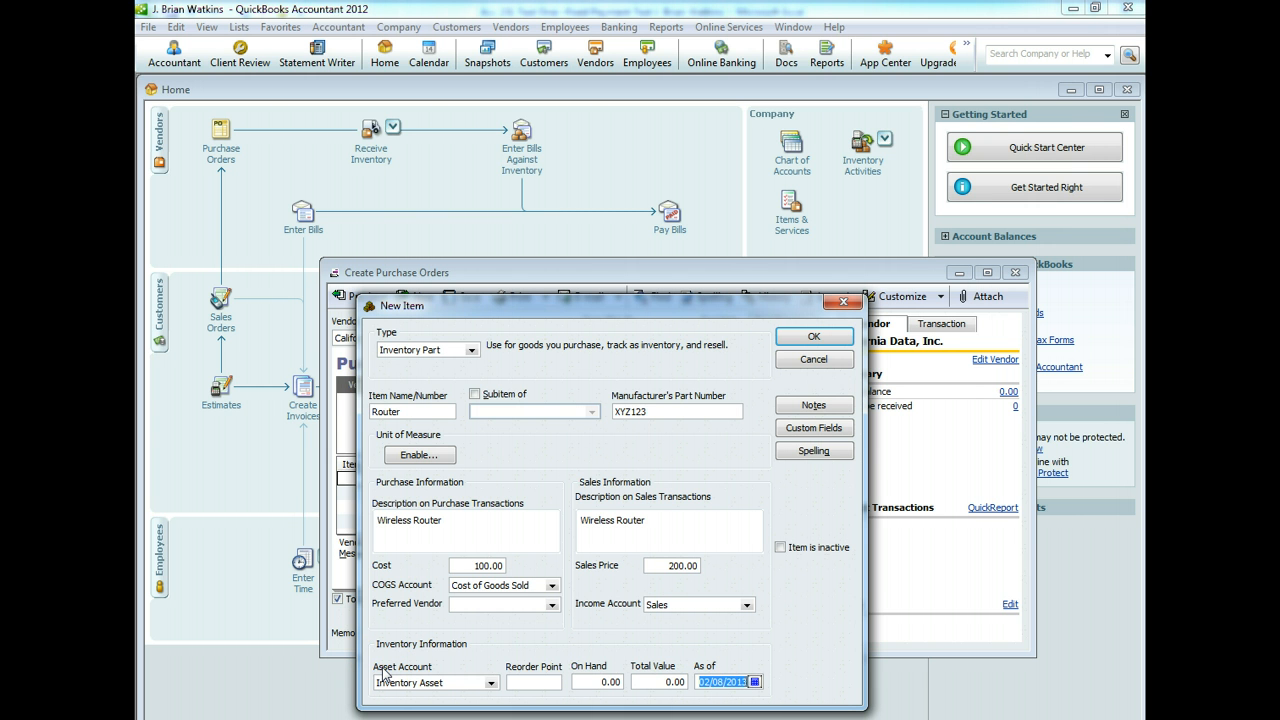
{"action": "left_click", "coordinate": [458, 667]}
{"action": "left_click", "coordinate": [823, 340]}
Order 20 routers on the first line, totalling 2,000.00.
{"action": "left_click", "coordinate": [521, 491]}
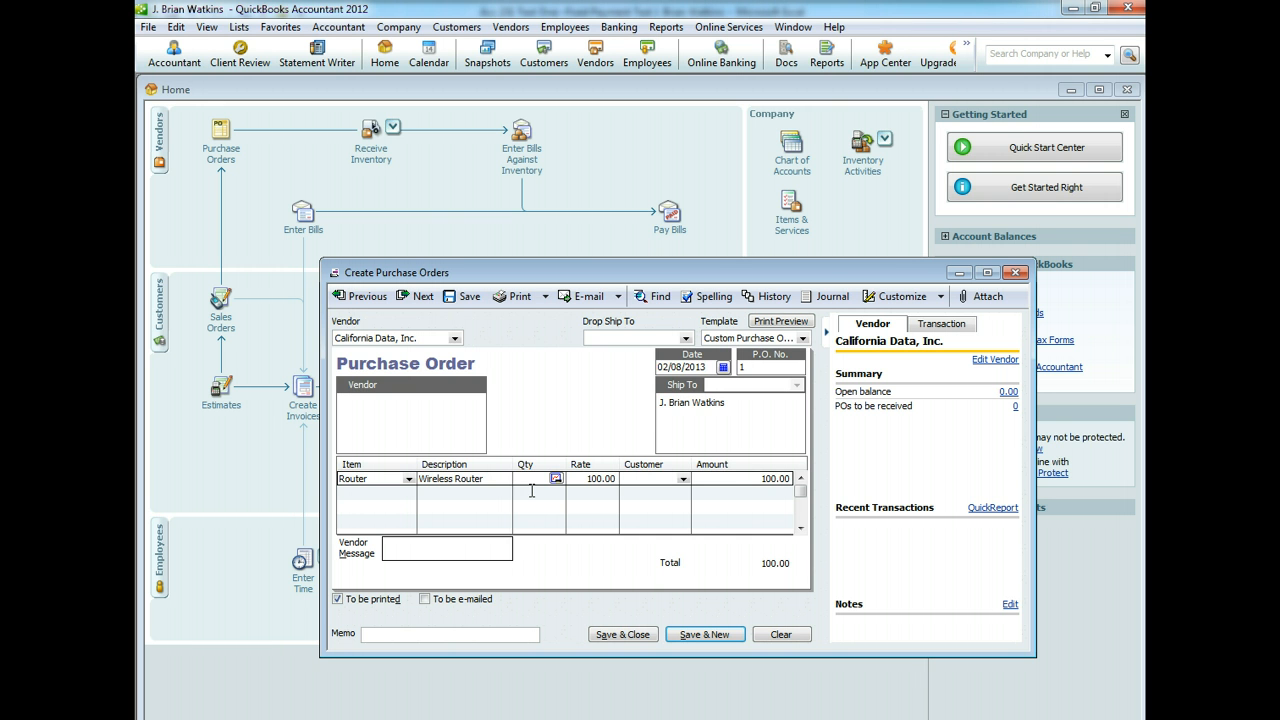
{"action": "type", "text": "20"}
{"action": "left_click", "coordinate": [684, 479]}
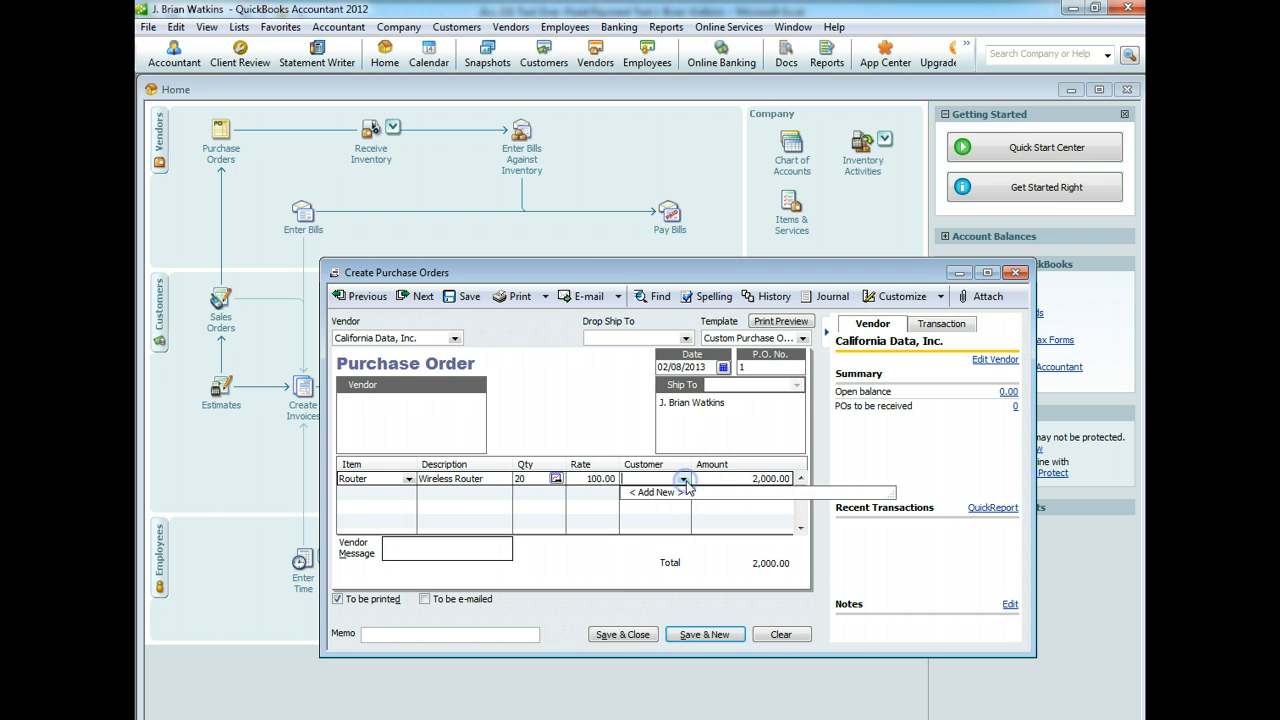
{"action": "left_click", "coordinate": [641, 564]}
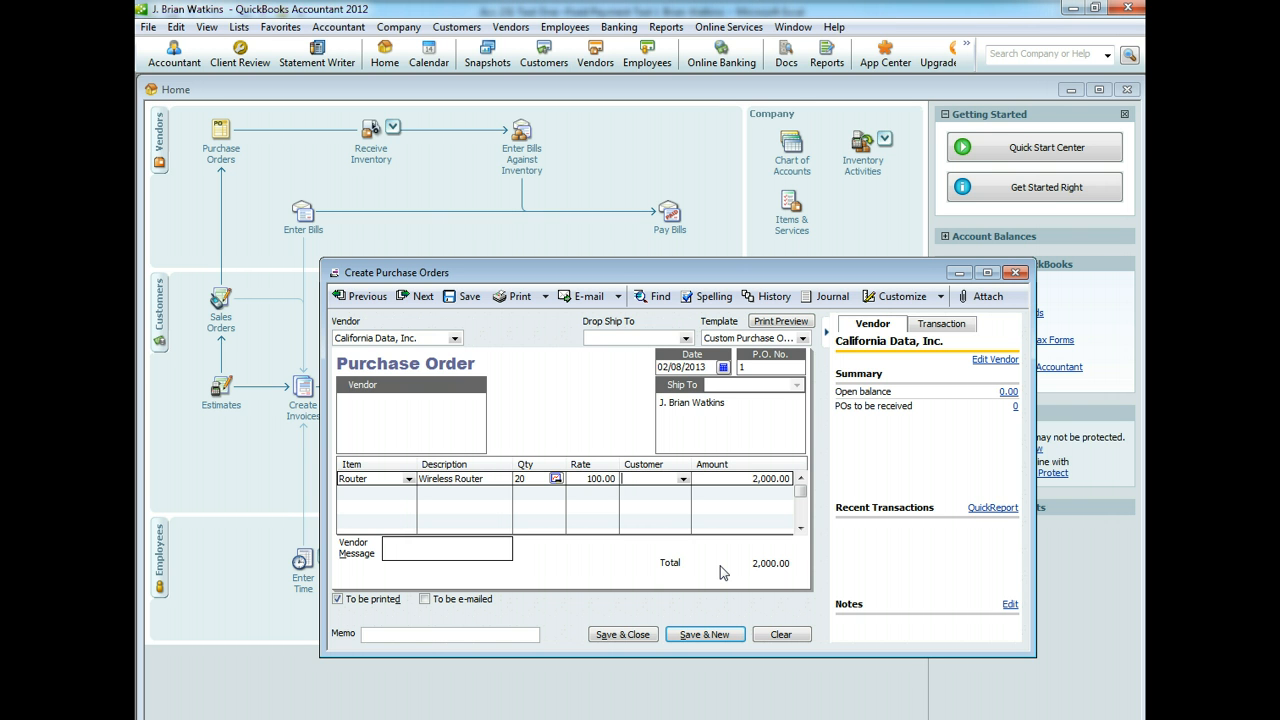
Add the memo Purchase of Wireless Routers and save the purchase order, accepting the future-date warning.
{"action": "left_click", "coordinate": [450, 633]}
{"action": "type", "text": "Purpose "}
{"action": "type", "text": "chase of "}
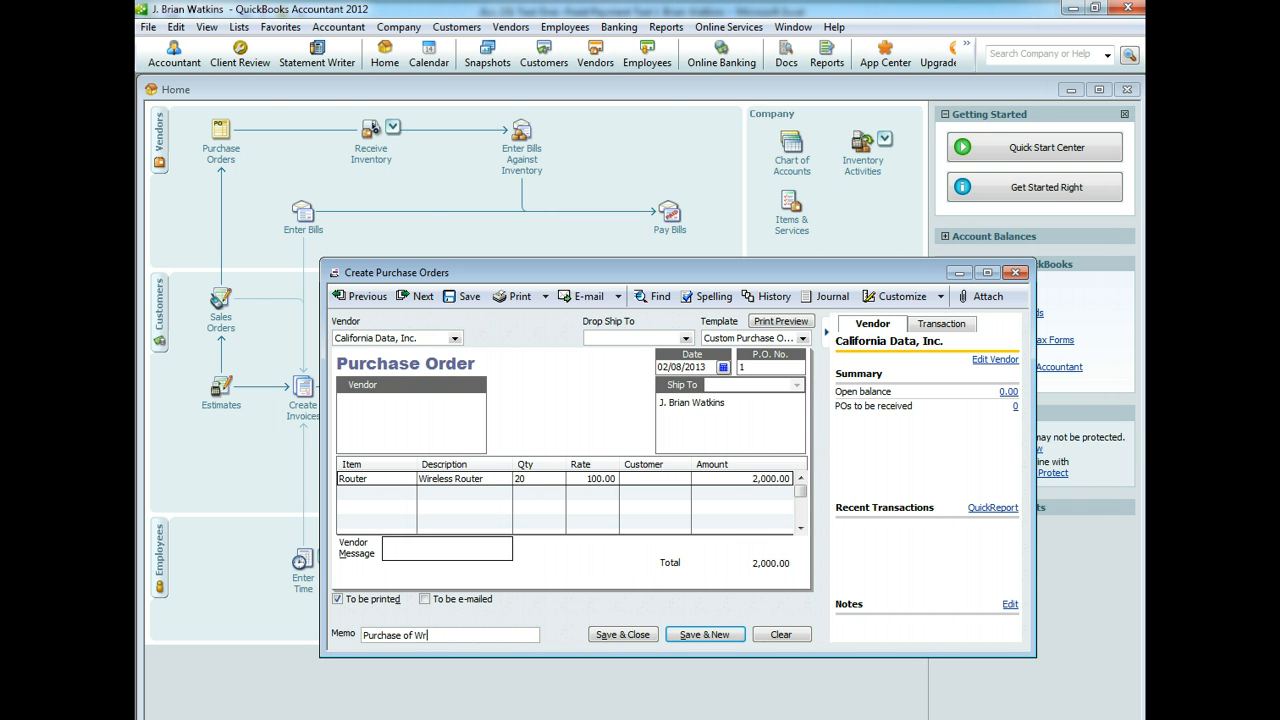
{"action": "type", "text": "Wireless Routers"}
{"action": "left_click", "coordinate": [686, 415]}
{"action": "left_click", "coordinate": [628, 636]}
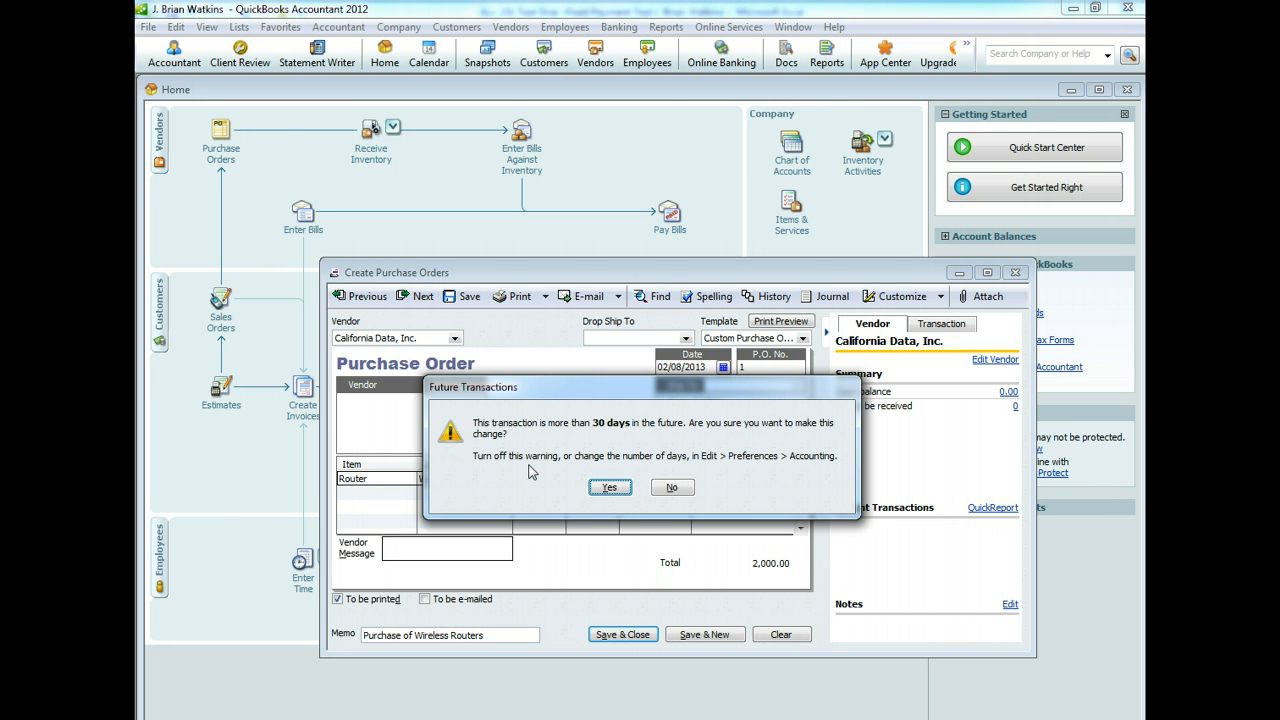
{"action": "left_click", "coordinate": [622, 488]}
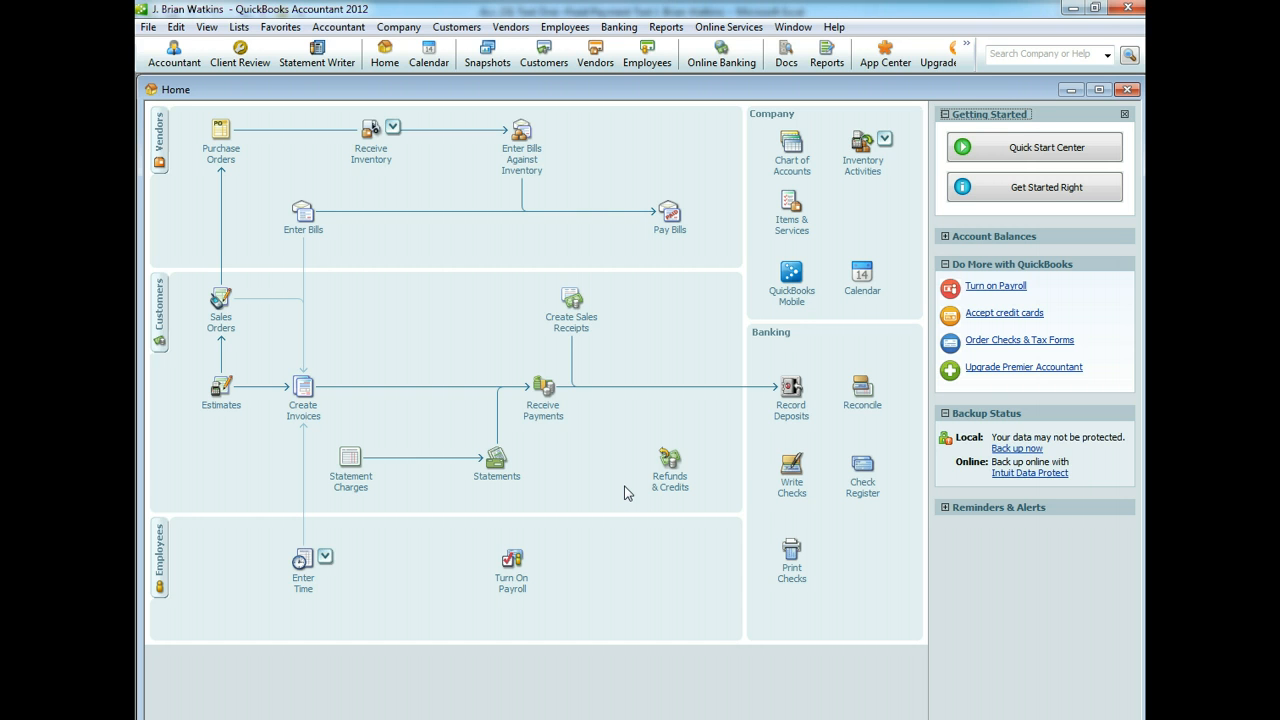
Start a Receive Inventory with Bill form dated 02/15/2013 for vendor California Data, Inc.
{"action": "left_click", "coordinate": [372, 158]}
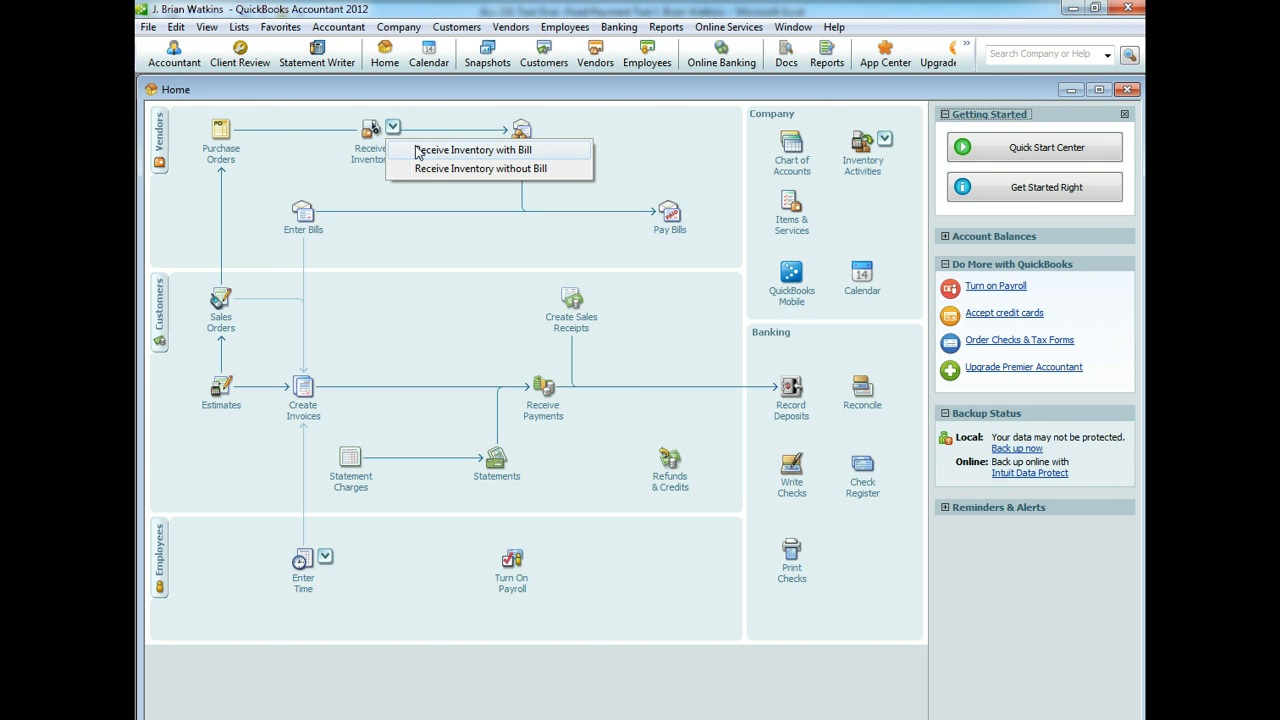
{"action": "left_click", "coordinate": [418, 151]}
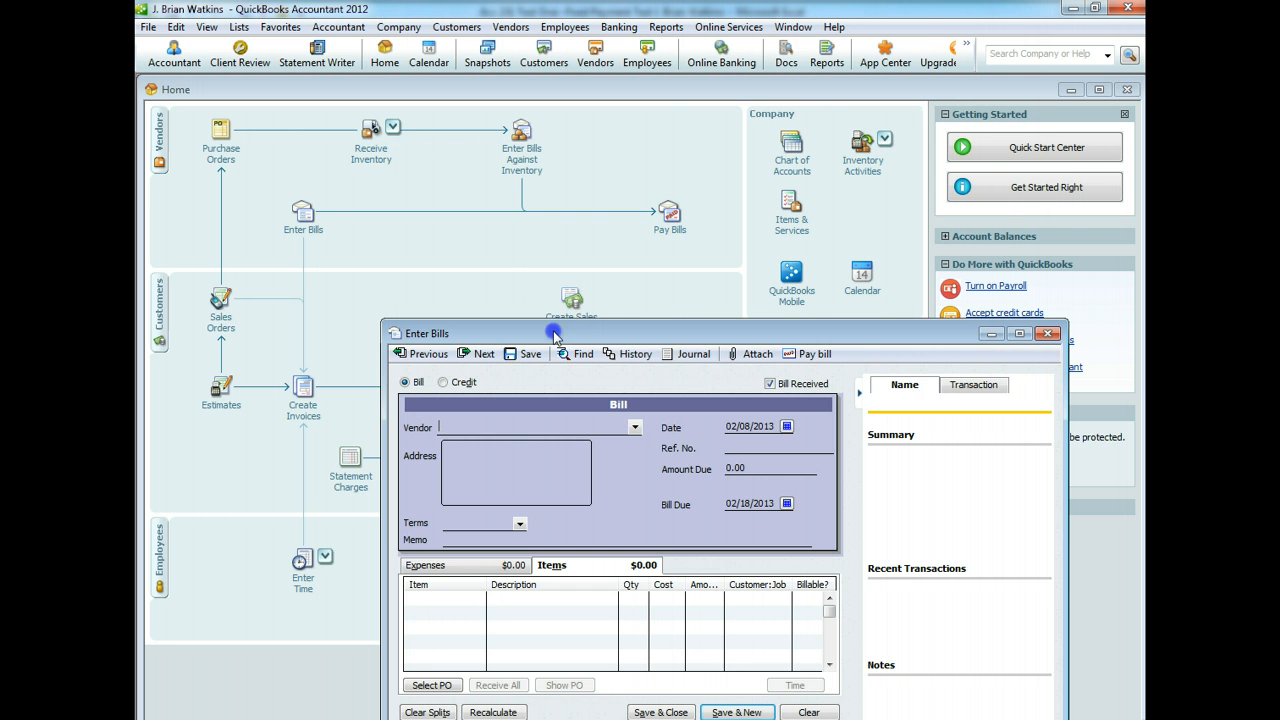
{"action": "left_click_drag", "start_coordinate": [555, 333], "coordinate": [479, 194]}
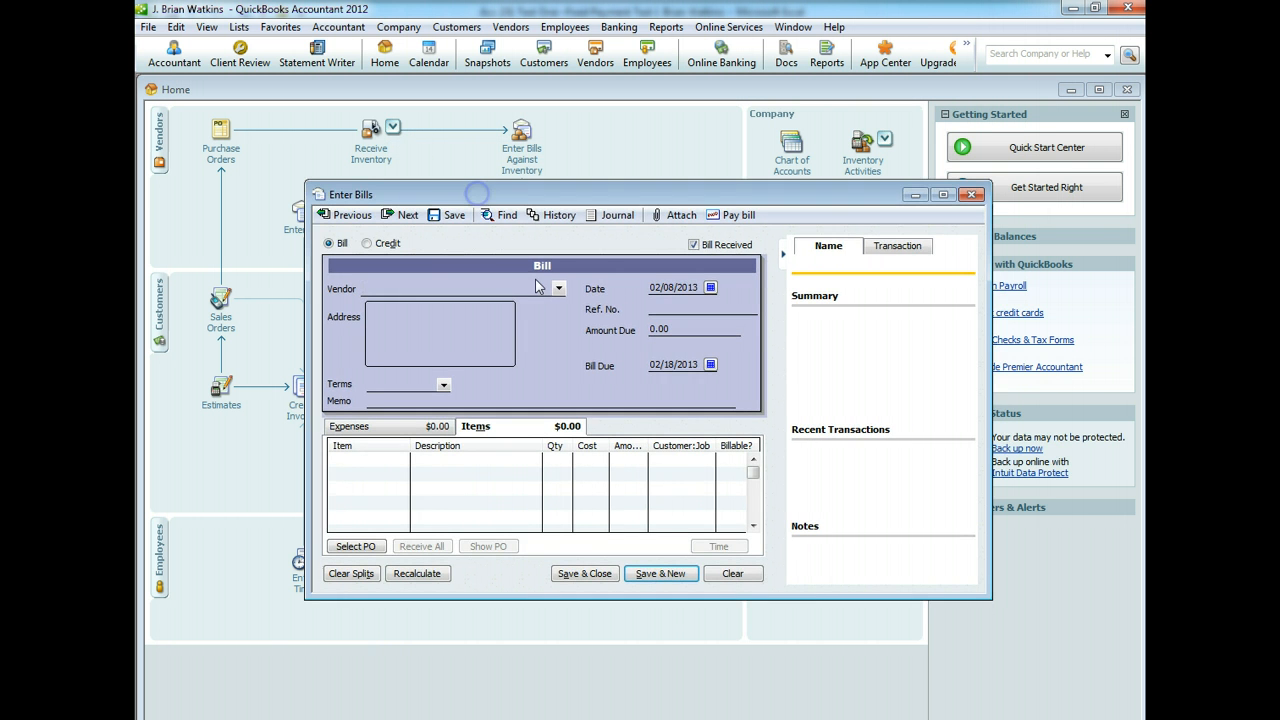
{"action": "left_click", "coordinate": [710, 287]}
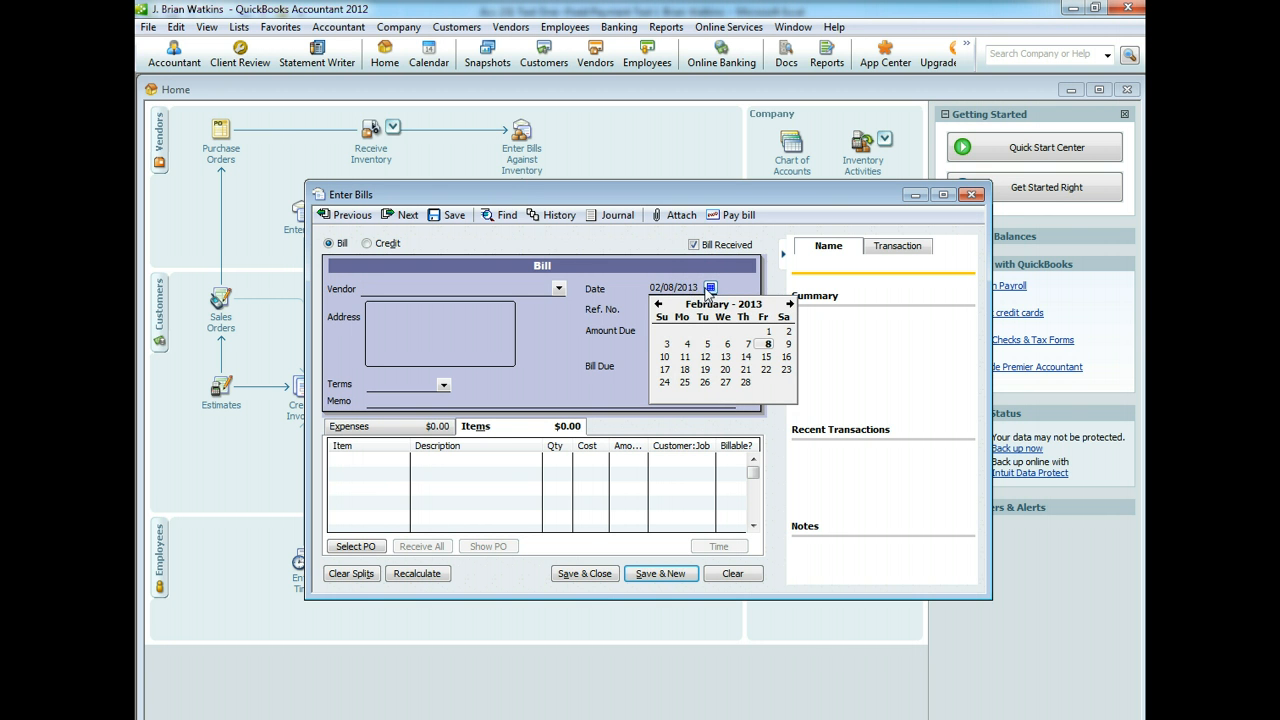
{"action": "left_click", "coordinate": [765, 357]}
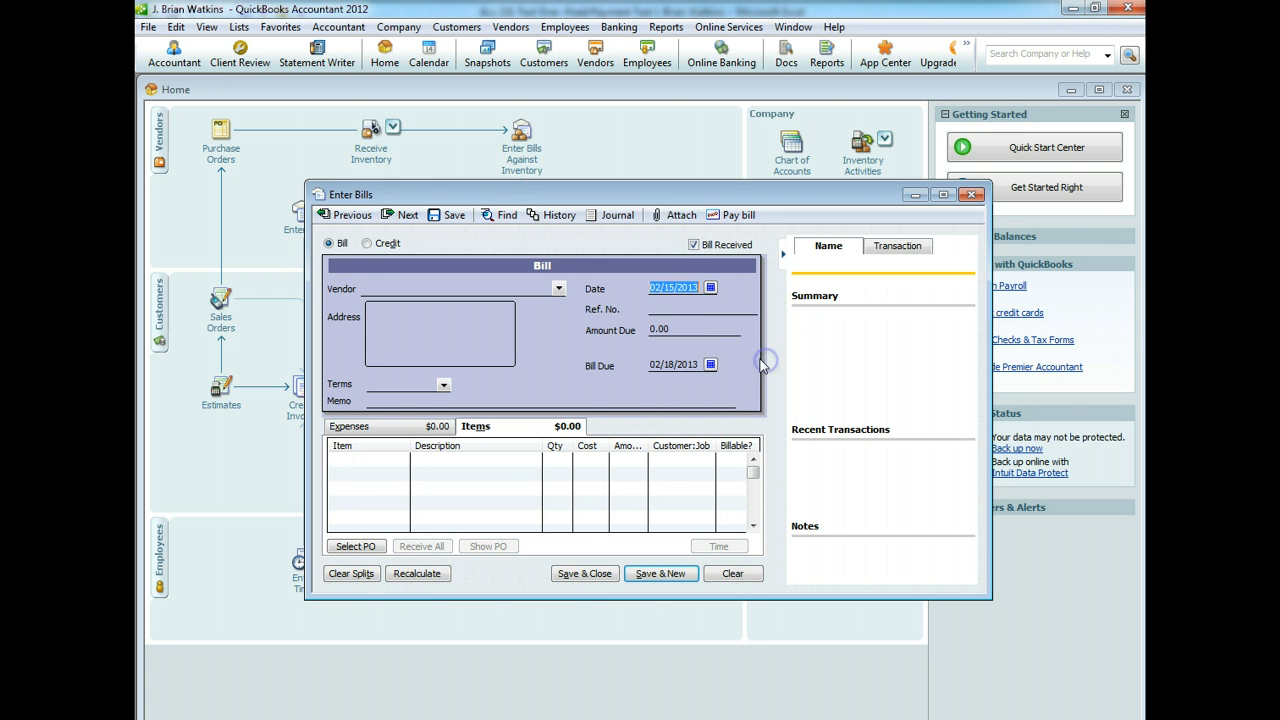
{"action": "left_click", "coordinate": [559, 289]}
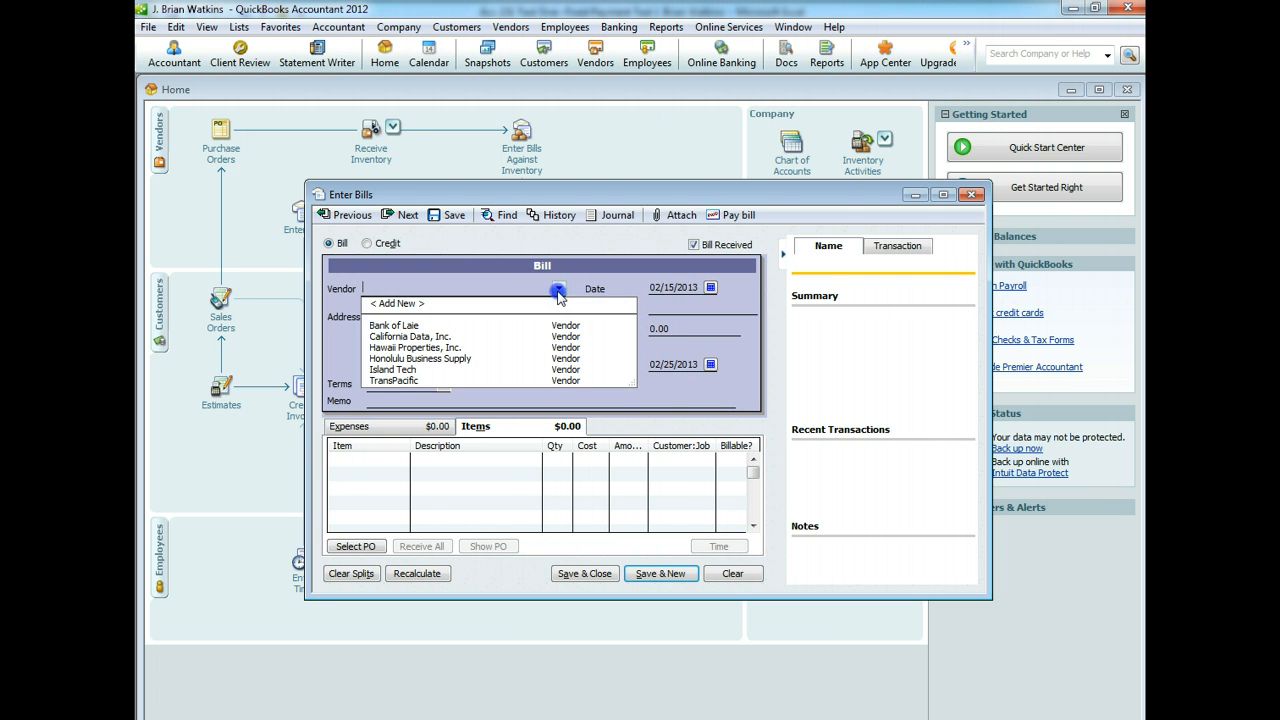
{"action": "left_click", "coordinate": [430, 337]}
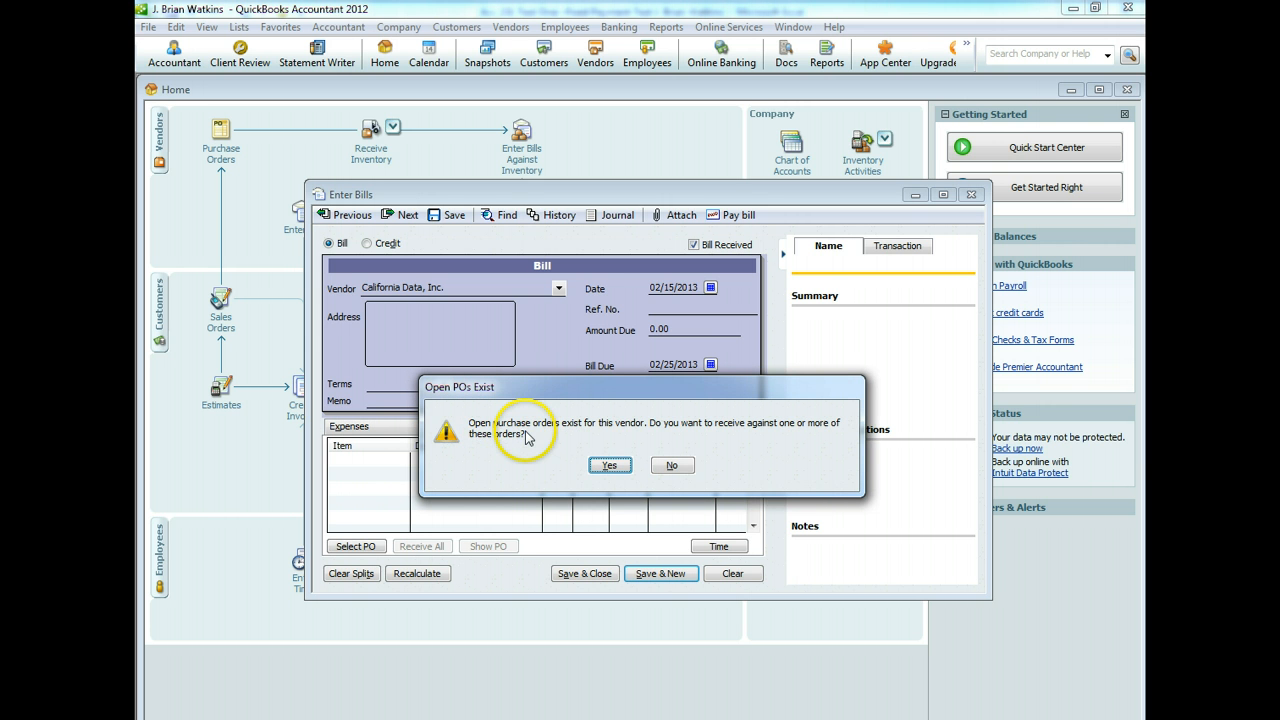
Receive the California Data bill against the open router purchase order.
{"action": "left_click", "coordinate": [609, 465]}
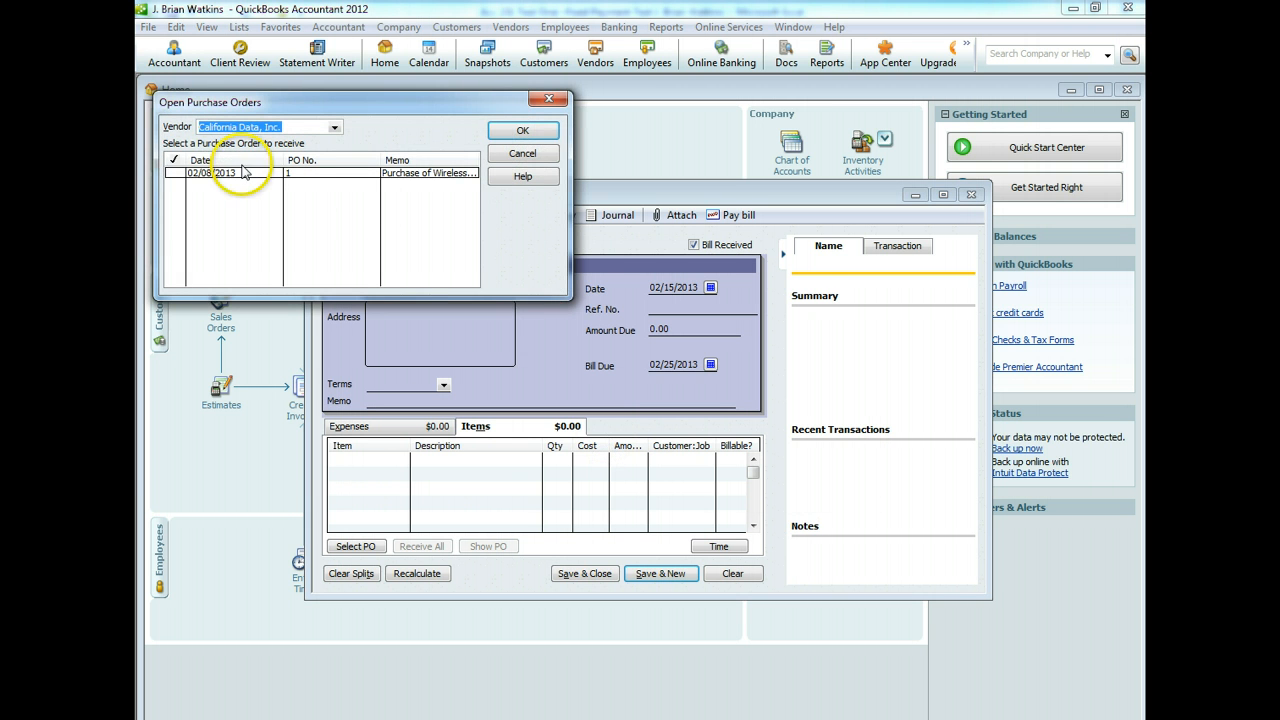
{"action": "left_click", "coordinate": [172, 172]}
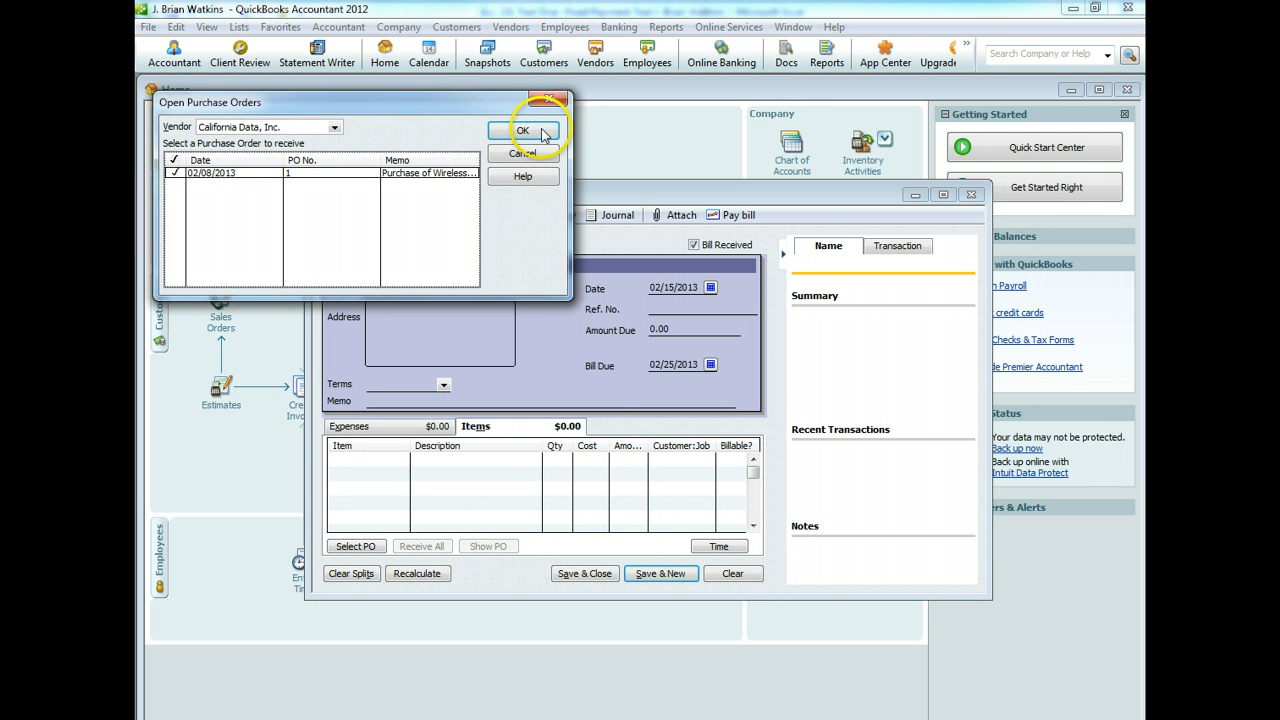
{"action": "left_click", "coordinate": [543, 135]}
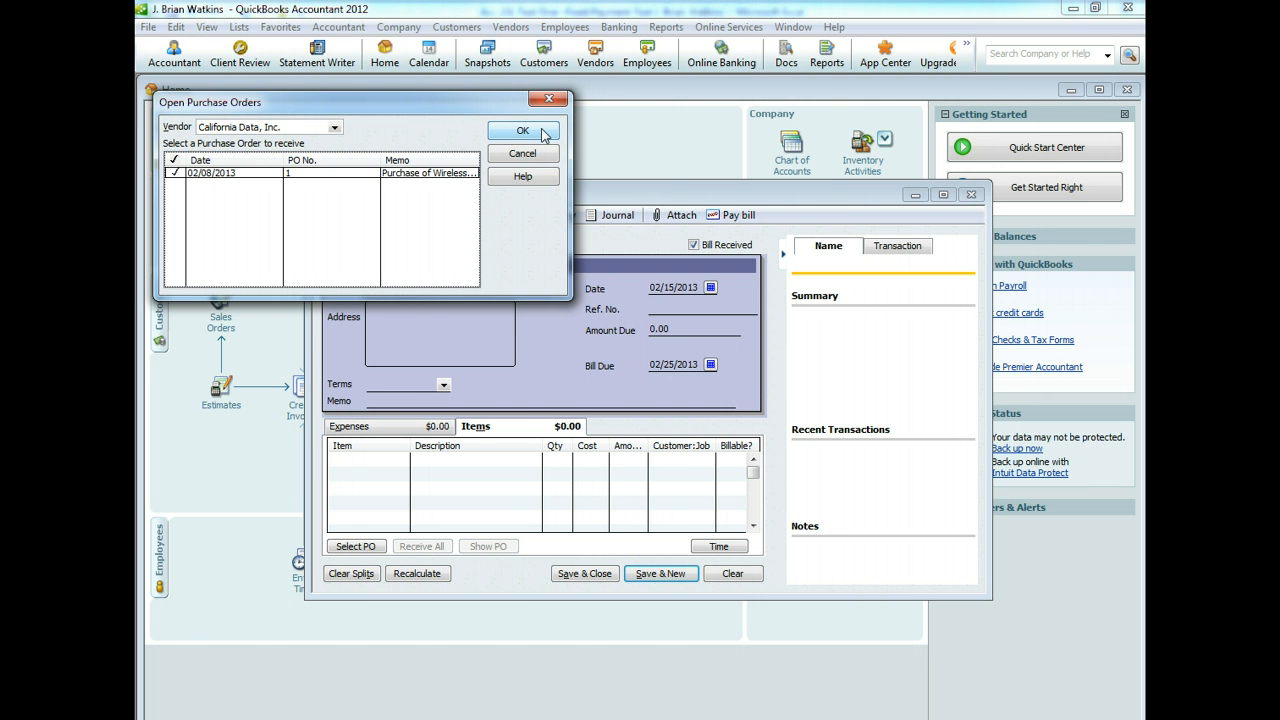
{"action": "left_click", "coordinate": [543, 135]}
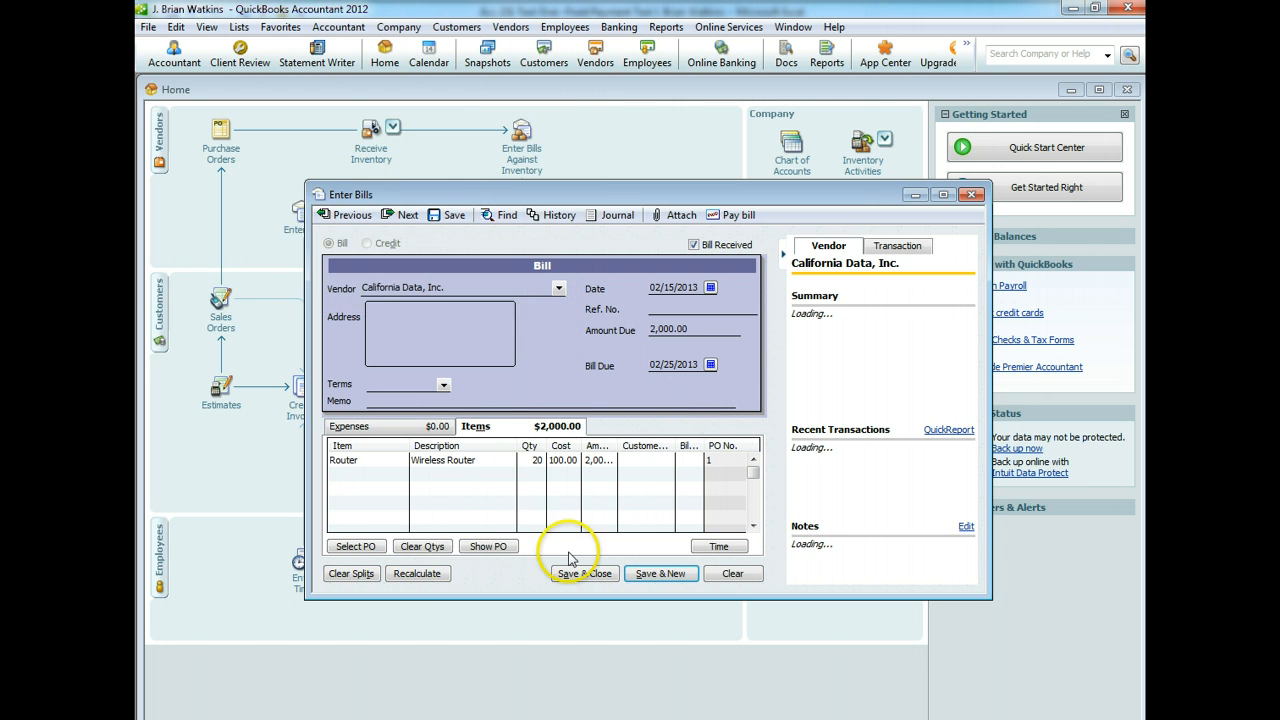
Set the bill's terms to Due on receipt and save it, keeping the vendor's usual terms.
{"action": "left_click", "coordinate": [441, 384]}
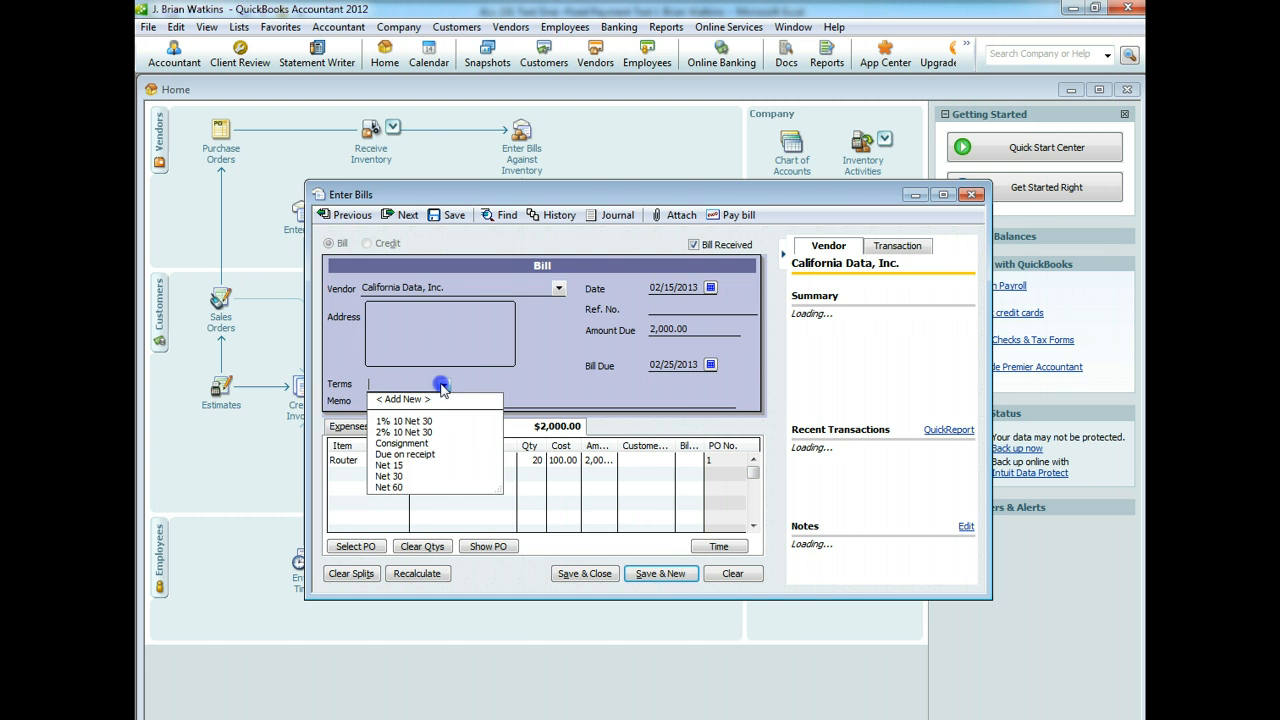
{"action": "left_click", "coordinate": [408, 454]}
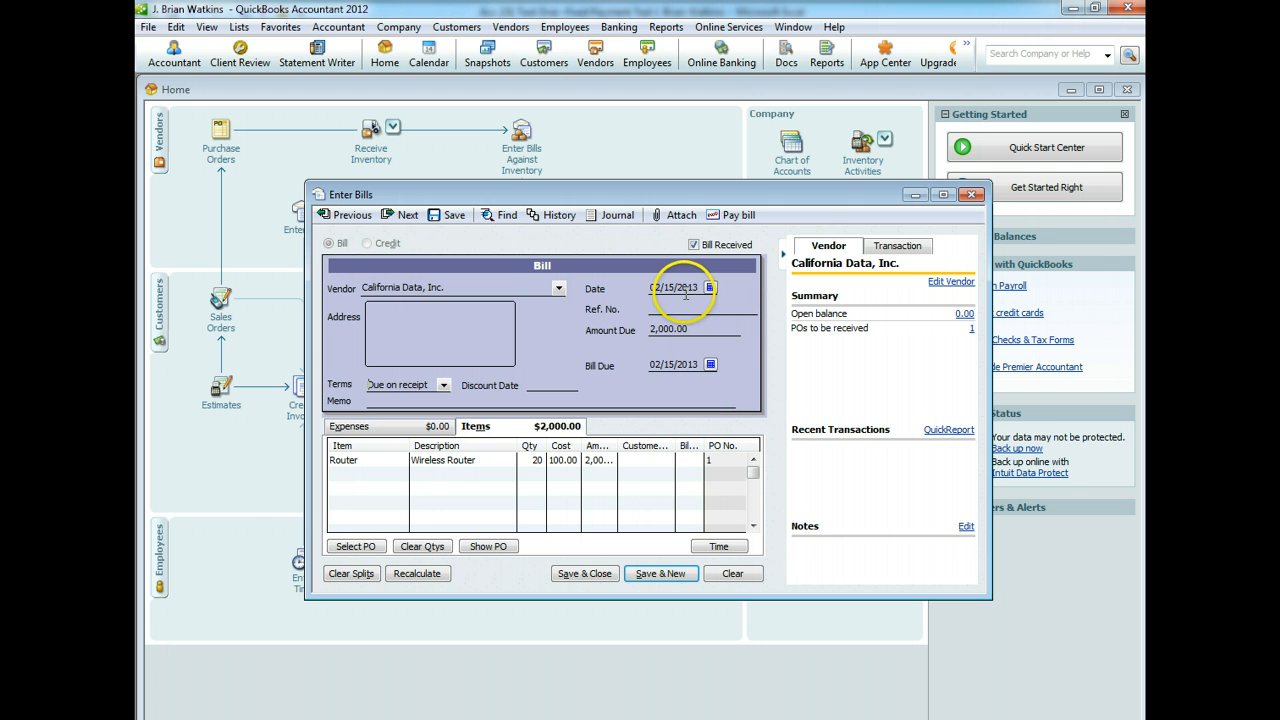
{"action": "left_click", "coordinate": [593, 575]}
{"action": "left_click", "coordinate": [607, 484]}
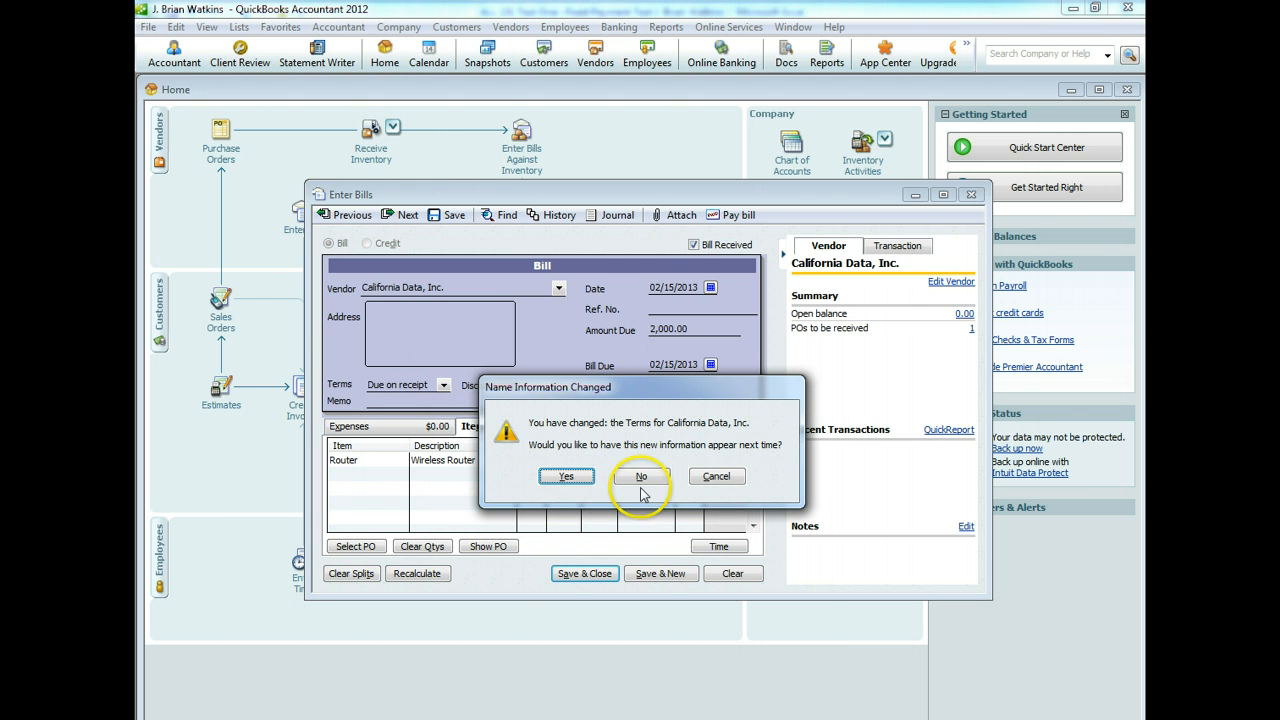
{"action": "left_click", "coordinate": [640, 477]}
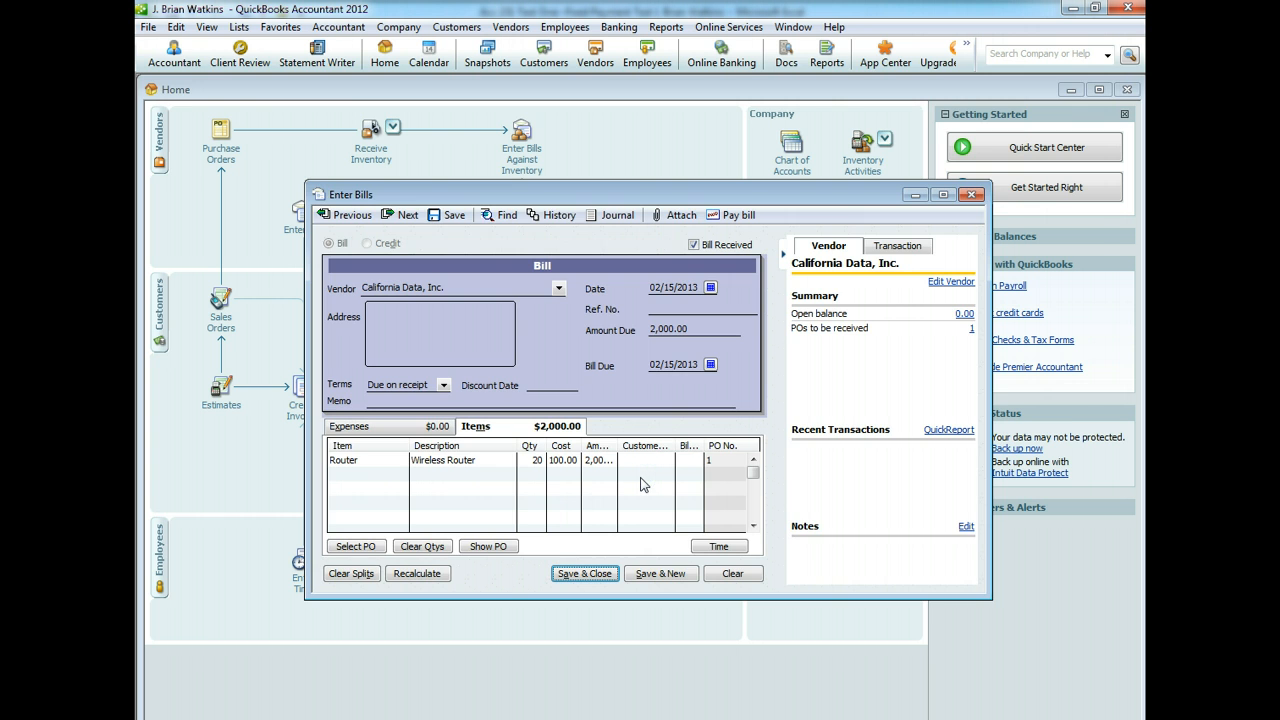
{"action": "left_click", "coordinate": [650, 481]}
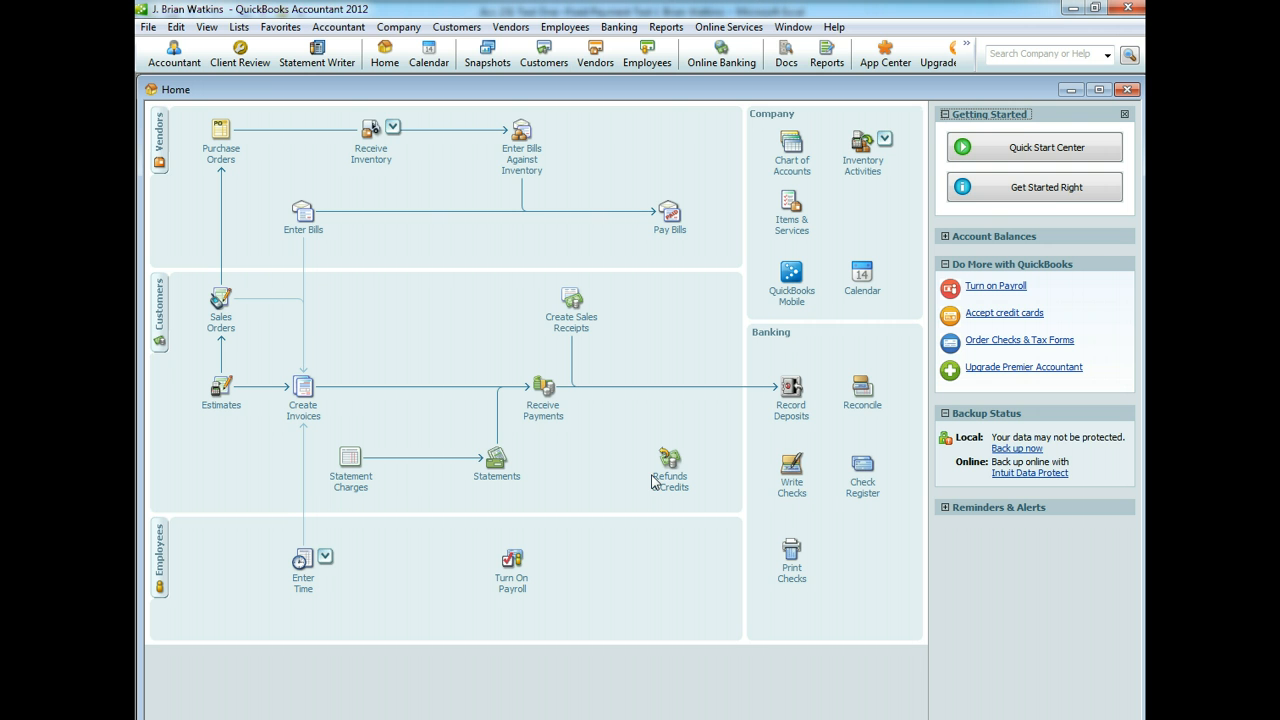
Pay the $2,000.00 California Data bill from Bank of Laie as check number 5.
{"action": "left_click", "coordinate": [669, 232]}
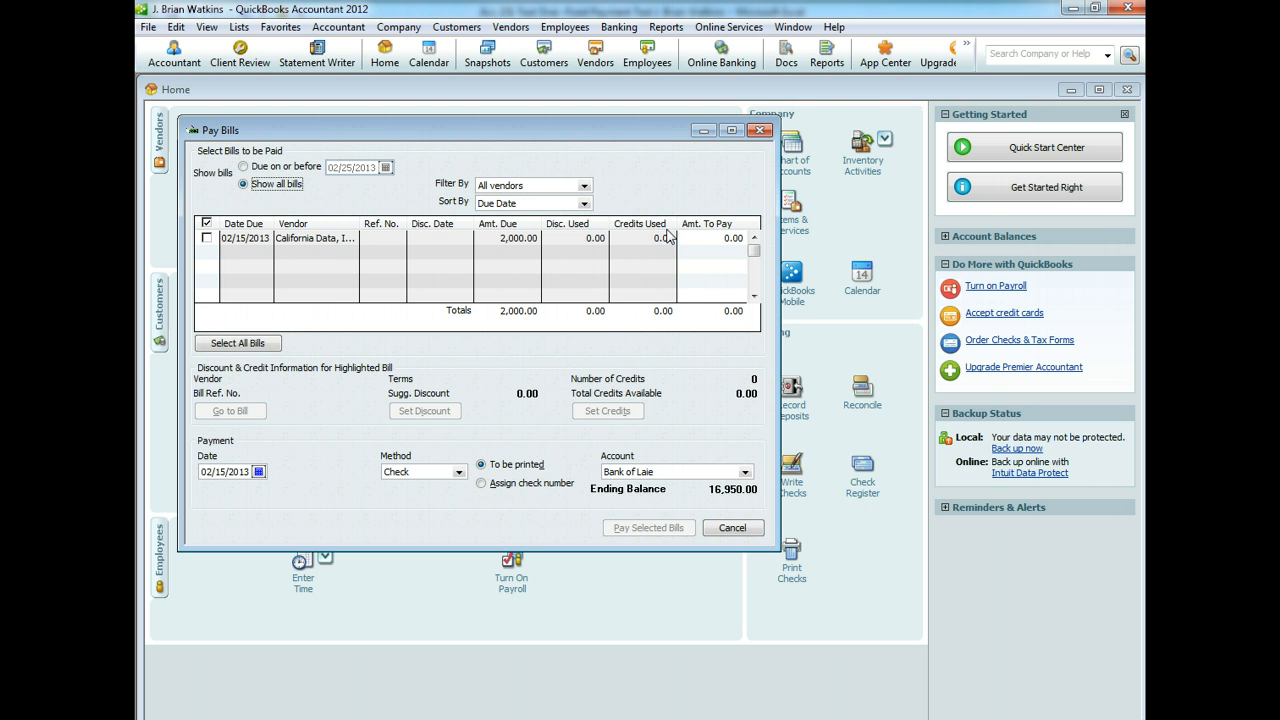
{"action": "left_click", "coordinate": [206, 238]}
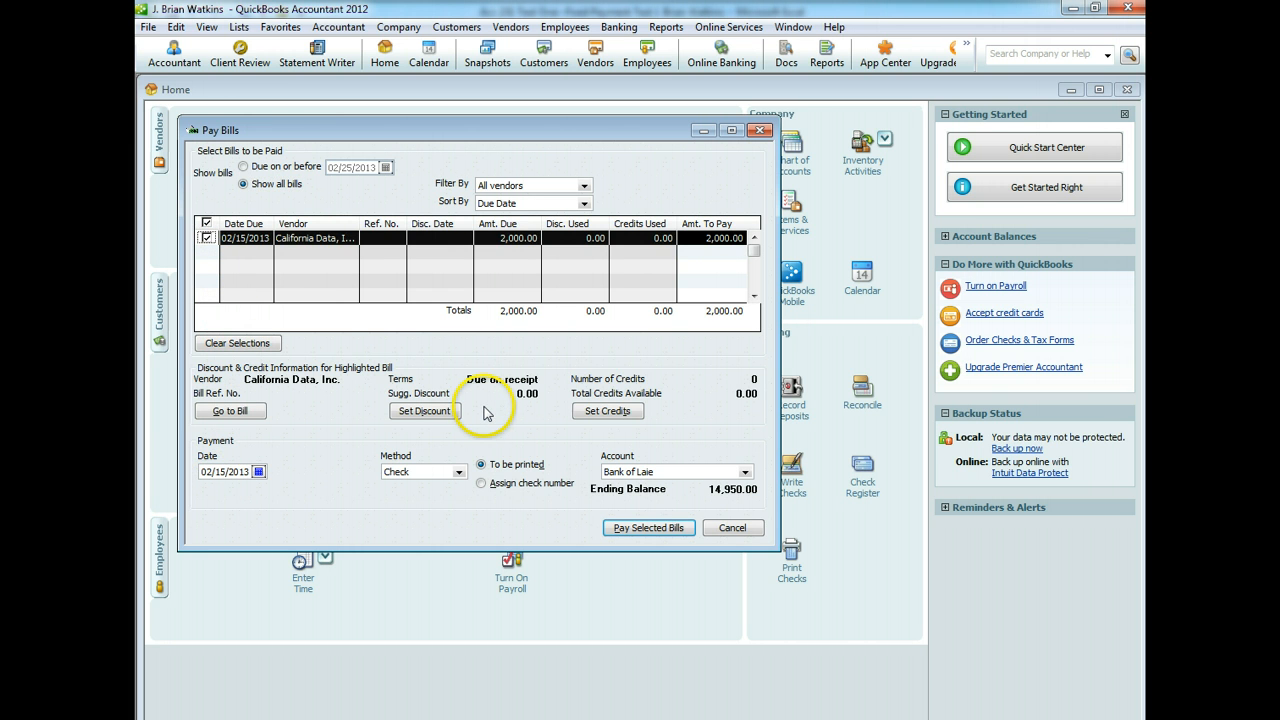
{"action": "left_click", "coordinate": [481, 485]}
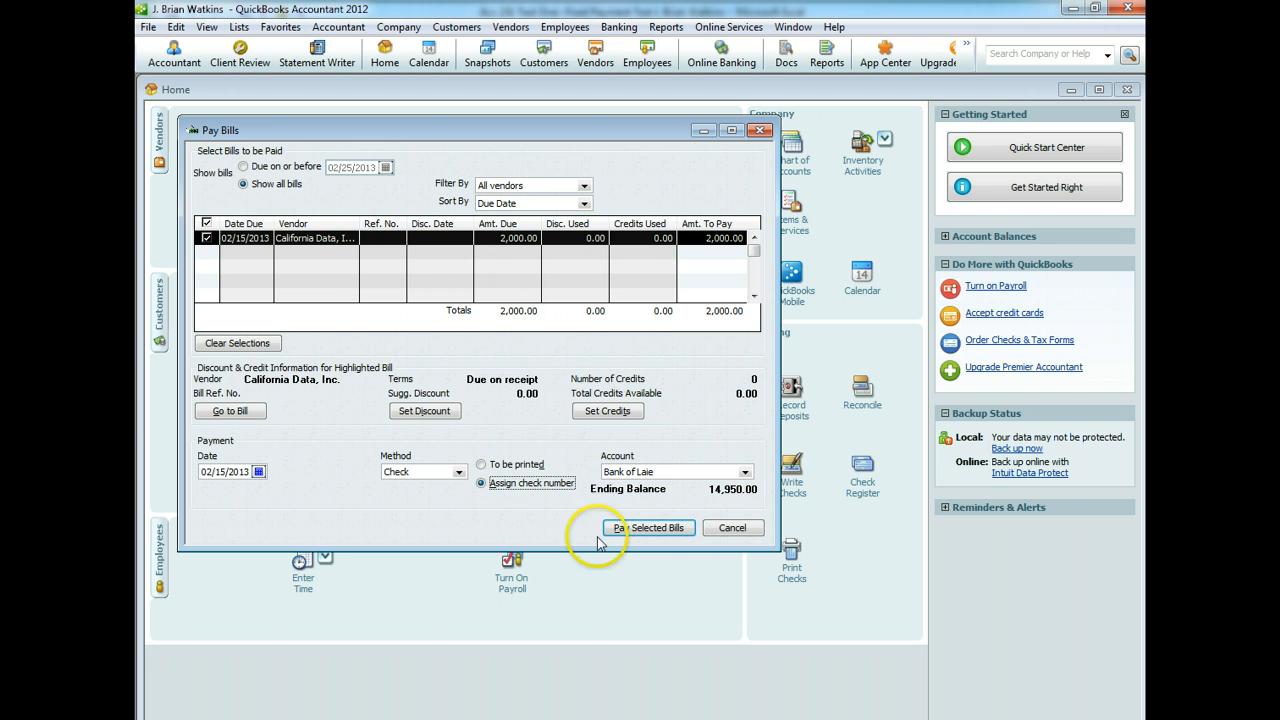
{"action": "left_click", "coordinate": [665, 528]}
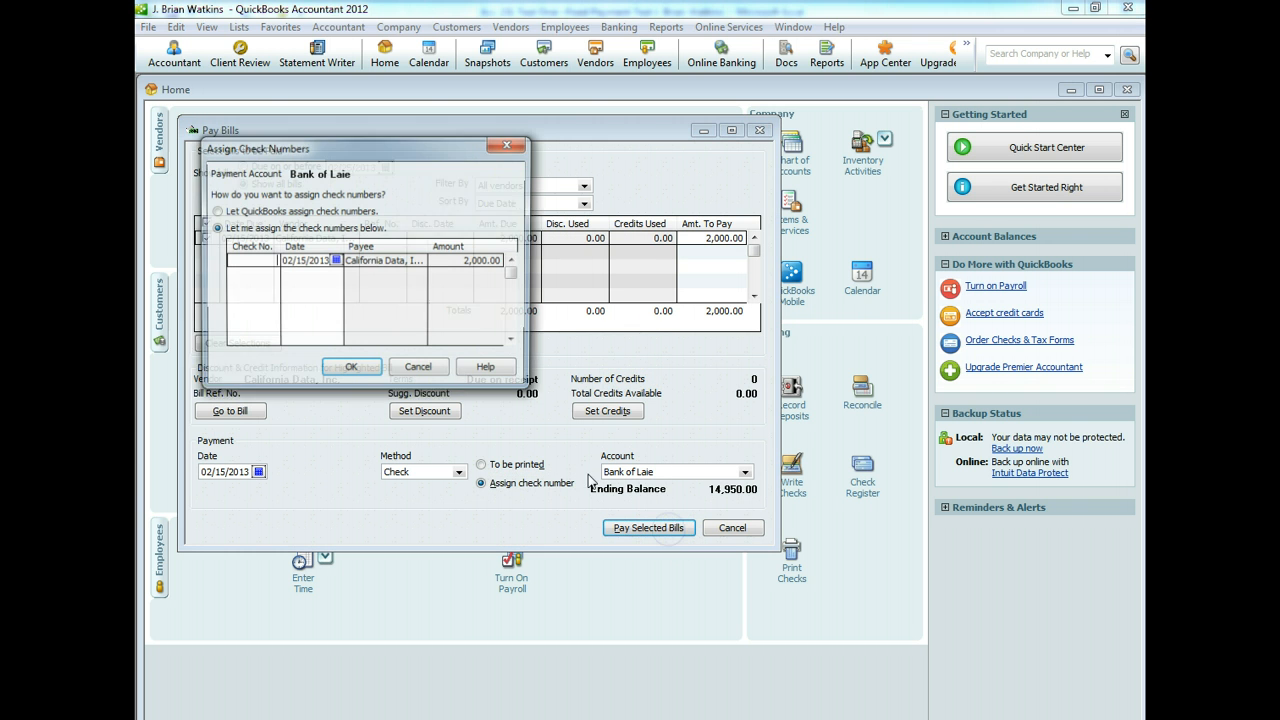
{"action": "left_click", "coordinate": [248, 260]}
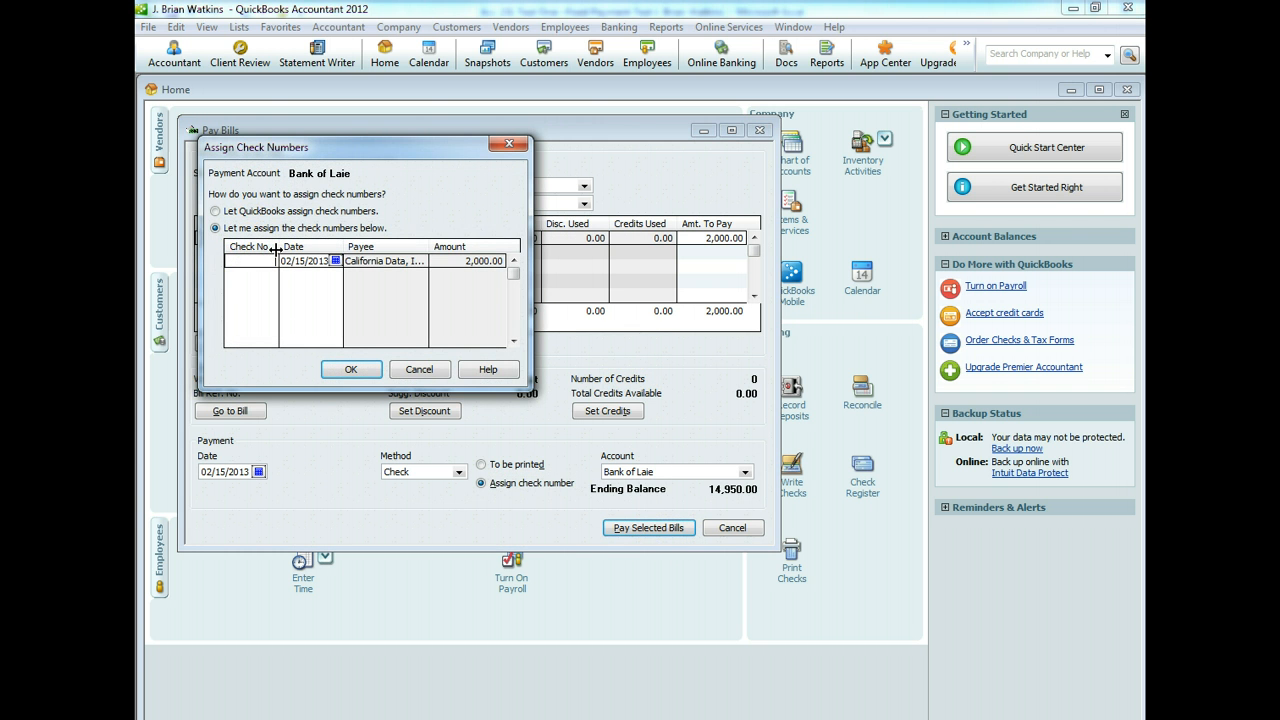
{"action": "type", "text": "5"}
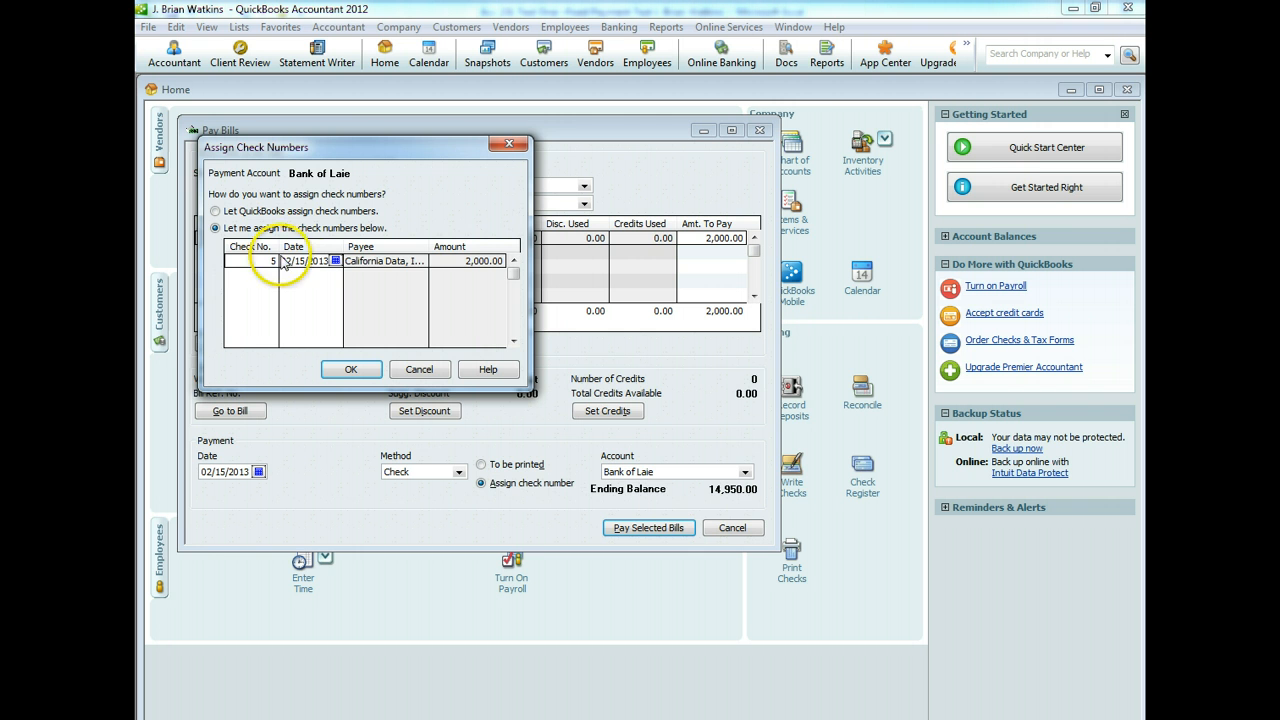
{"action": "left_click", "coordinate": [348, 370]}
{"action": "left_click", "coordinate": [609, 488]}
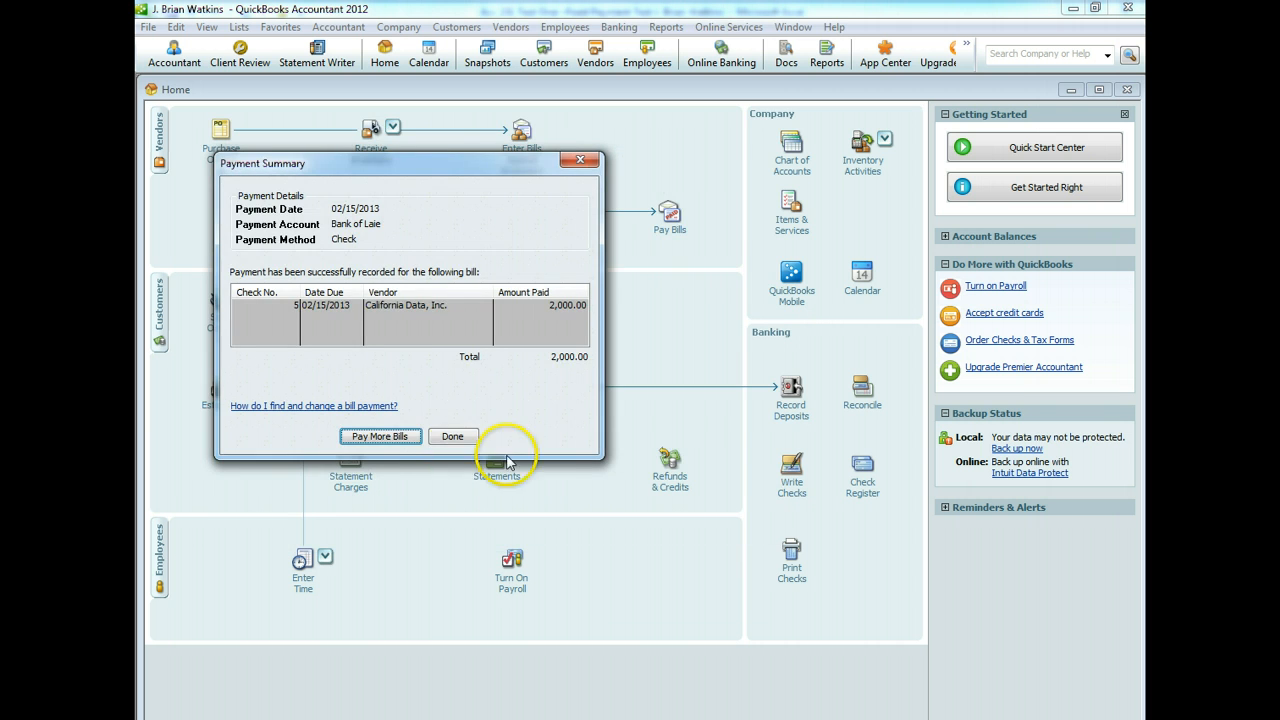
{"action": "left_click", "coordinate": [451, 437]}
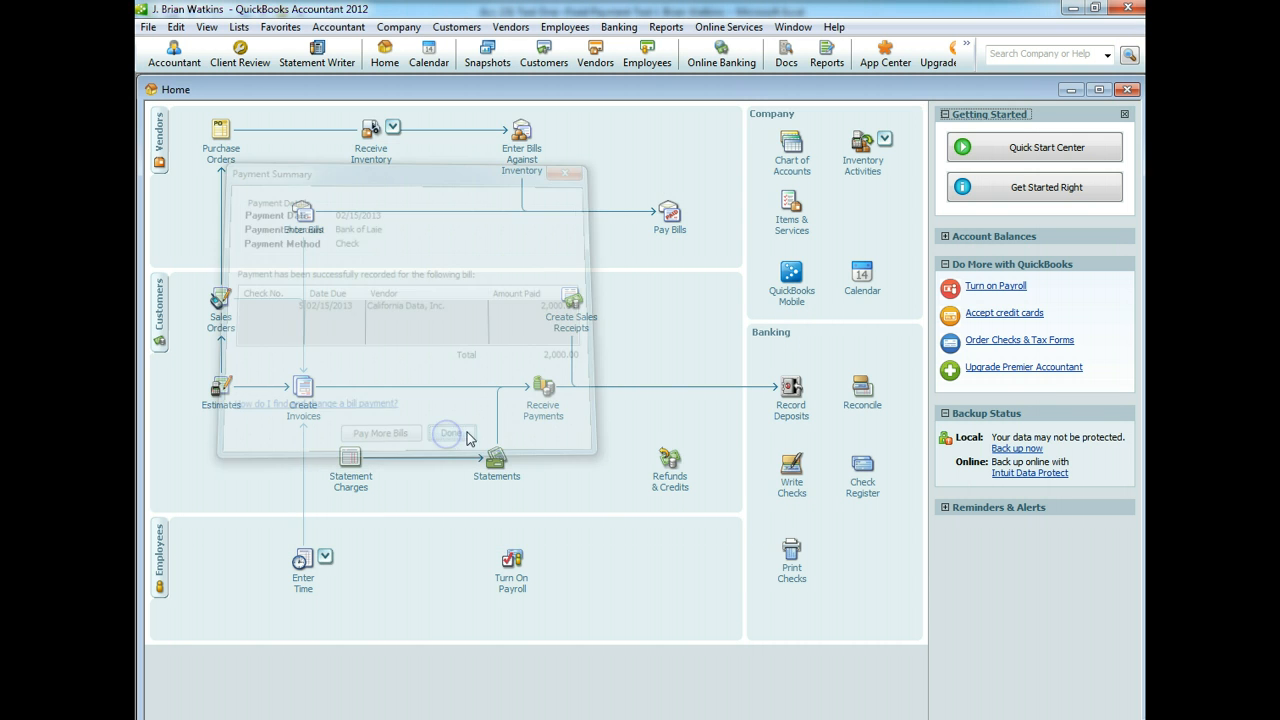
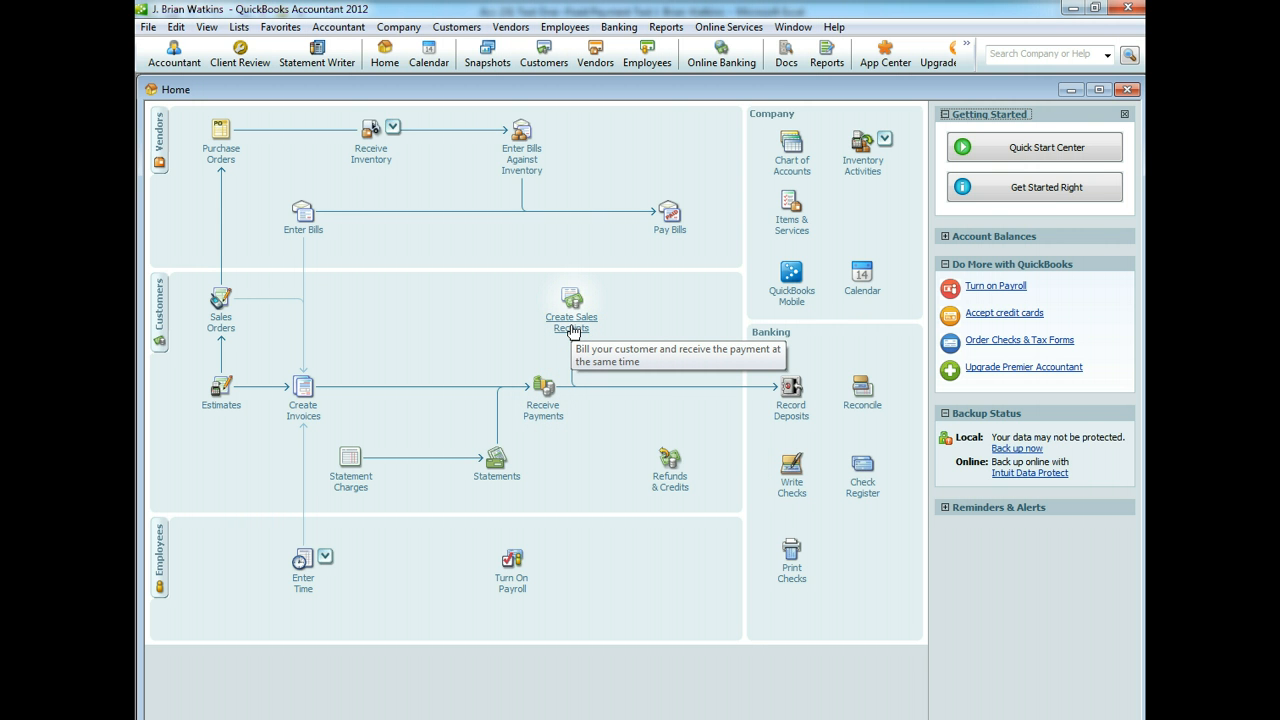
On a new sales receipt, add customer Kaneohe Pawn Shop with as-of date 02/19/2013.
{"action": "left_click", "coordinate": [571, 325]}
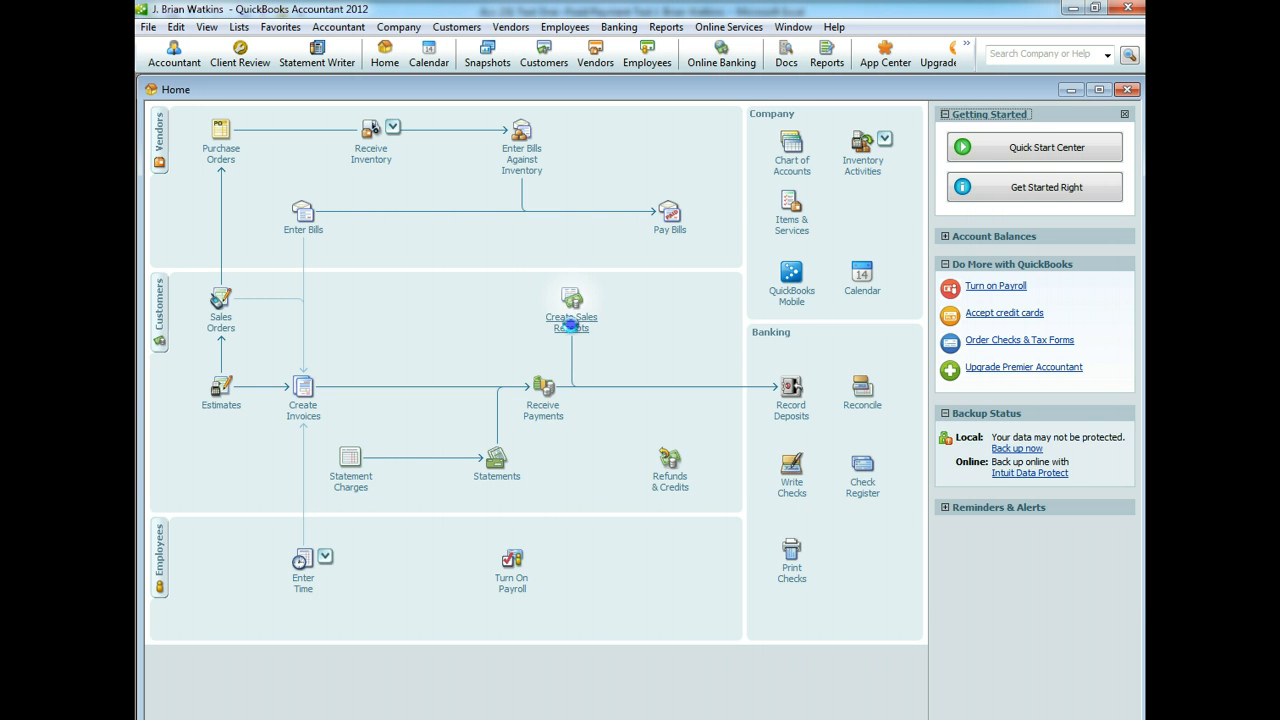
{"action": "left_click", "coordinate": [527, 257]}
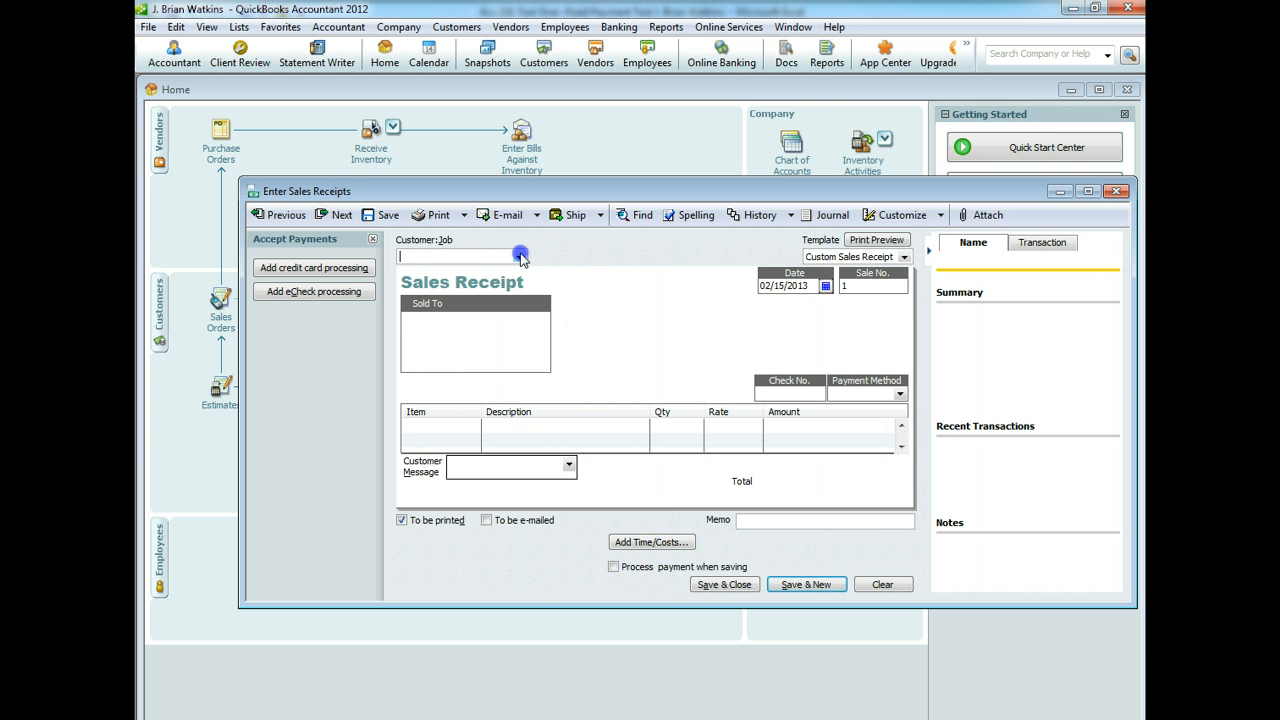
{"action": "left_click", "coordinate": [452, 277]}
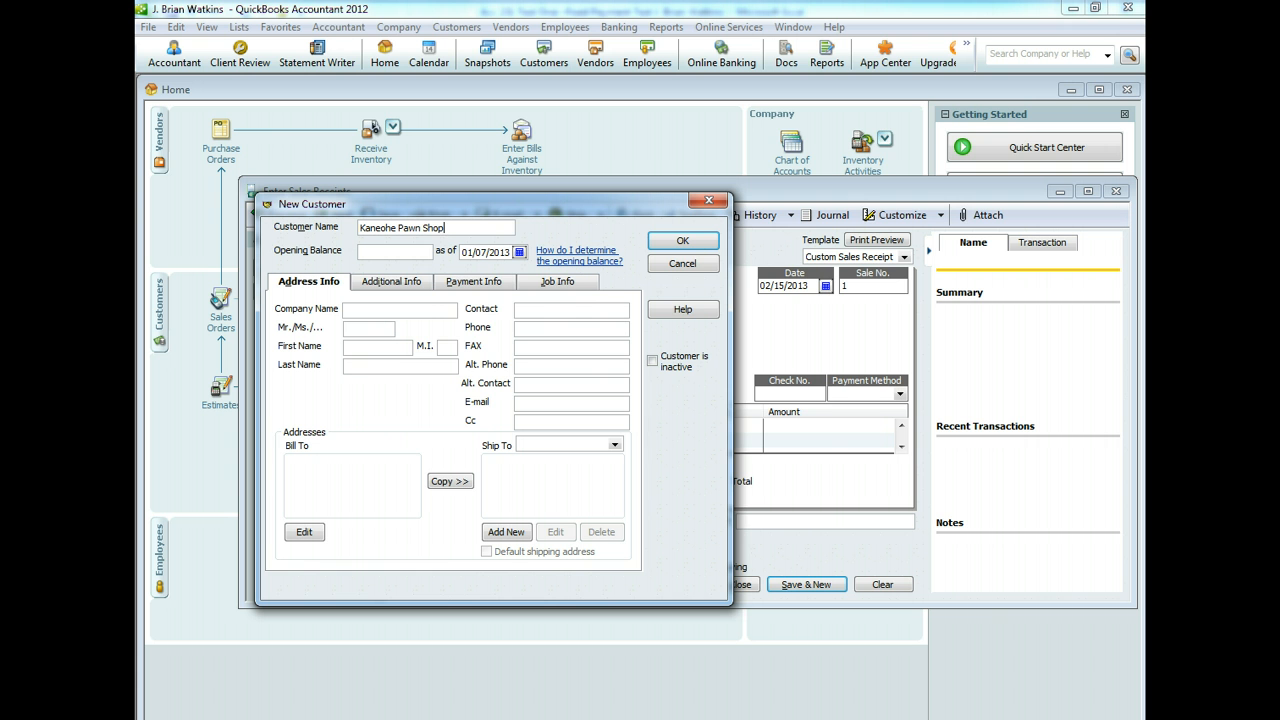
{"action": "left_click", "coordinate": [519, 252]}
{"action": "left_click", "coordinate": [600, 269]}
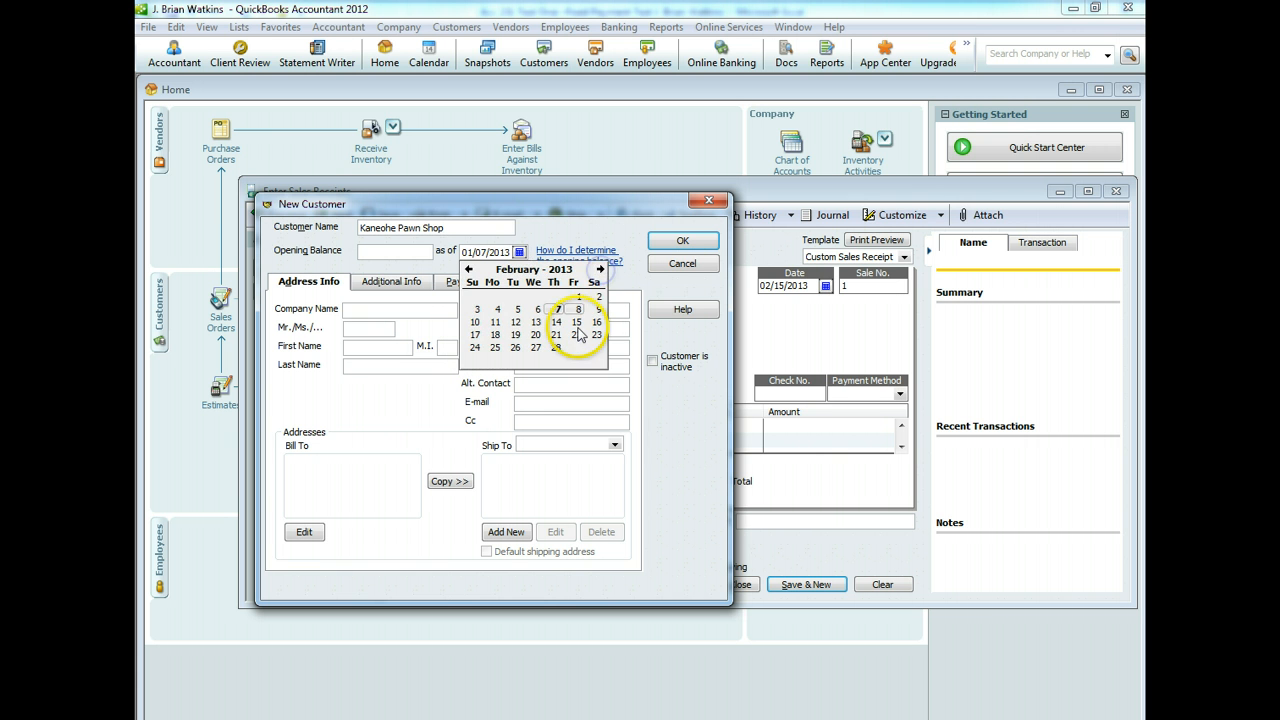
{"action": "left_click", "coordinate": [515, 334]}
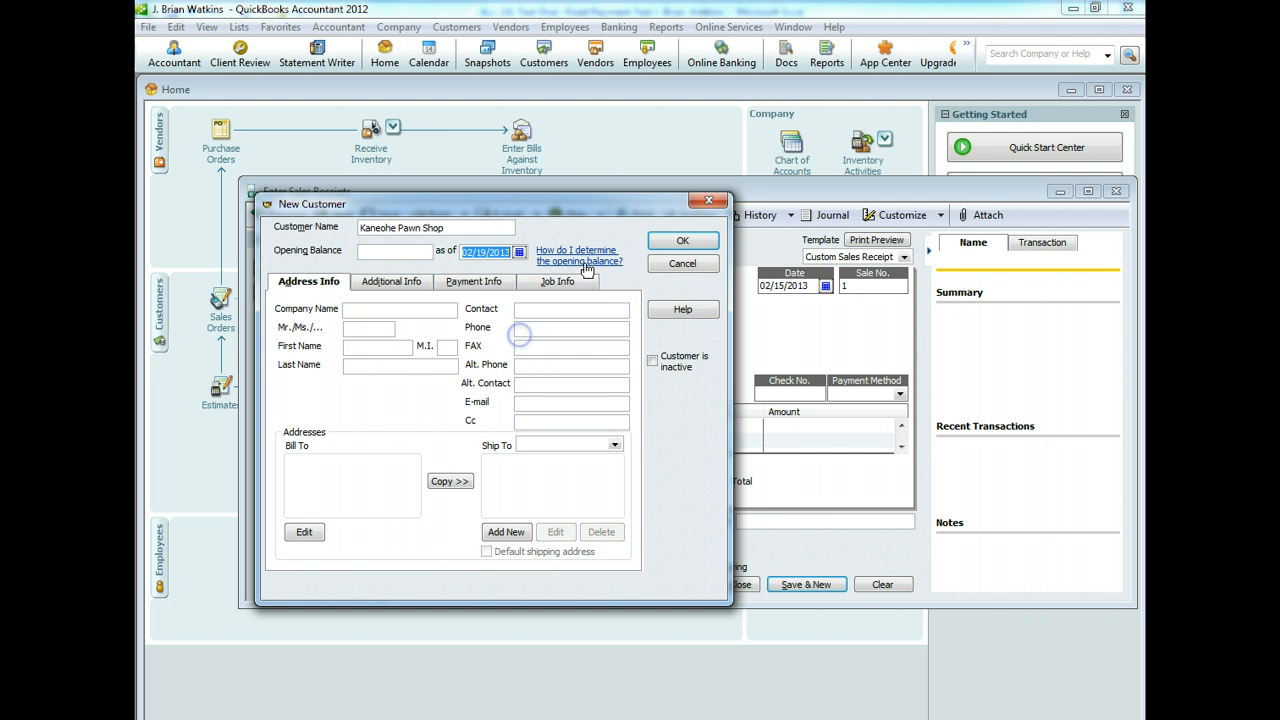
{"action": "left_click", "coordinate": [668, 243]}
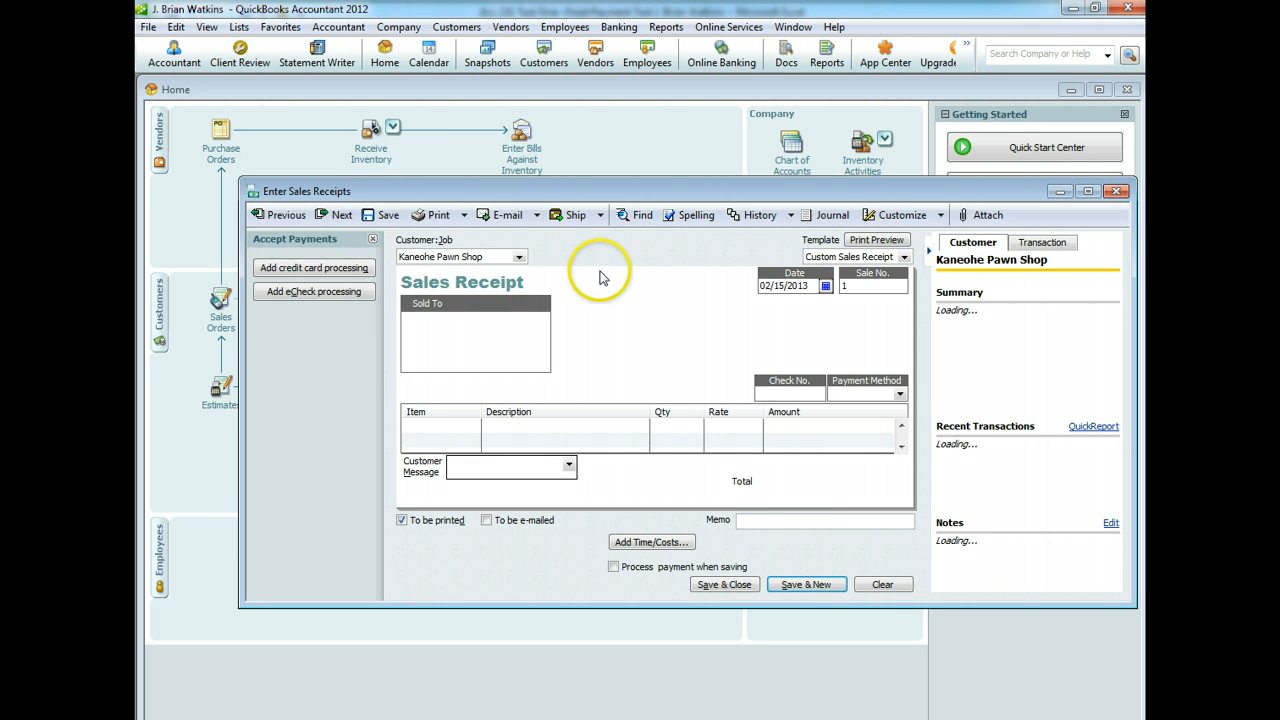
Date the receipt 02/19/2013 and add one Wireless Router line at 200.00.
{"action": "left_click", "coordinate": [825, 287]}
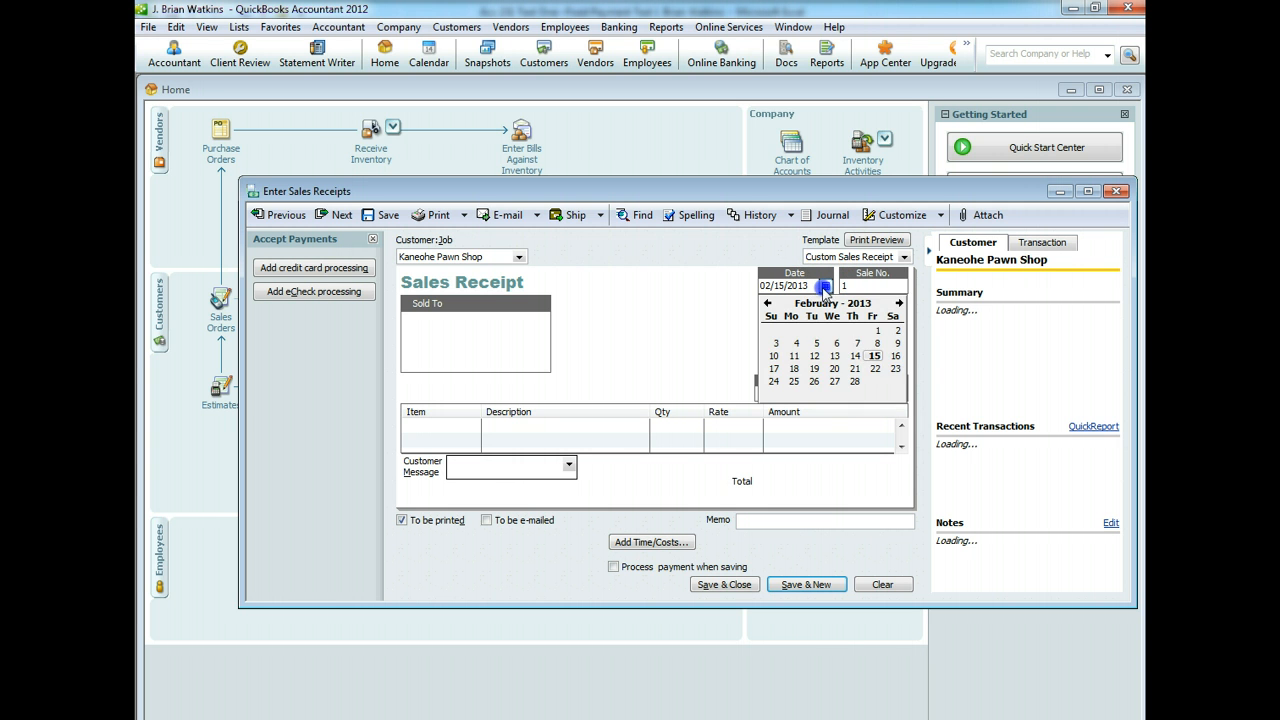
{"action": "left_click", "coordinate": [814, 369]}
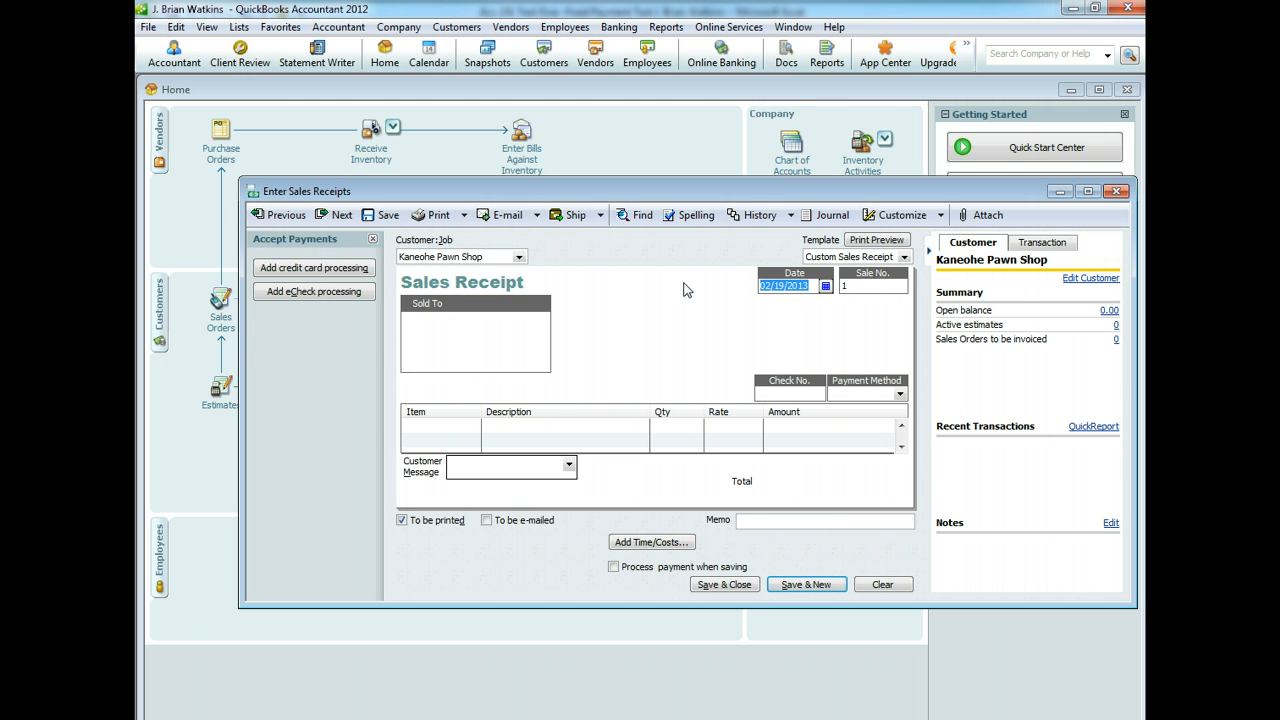
{"action": "left_click", "coordinate": [469, 427]}
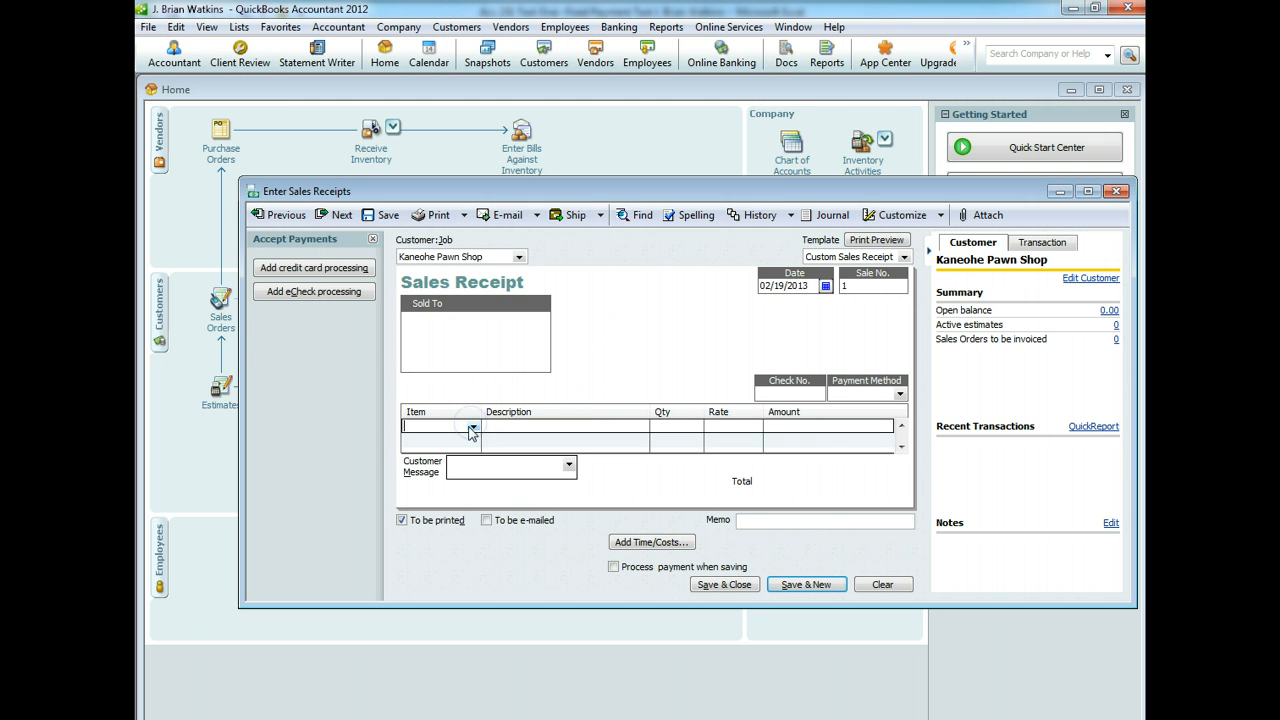
{"action": "left_click", "coordinate": [472, 427]}
{"action": "left_click", "coordinate": [425, 457]}
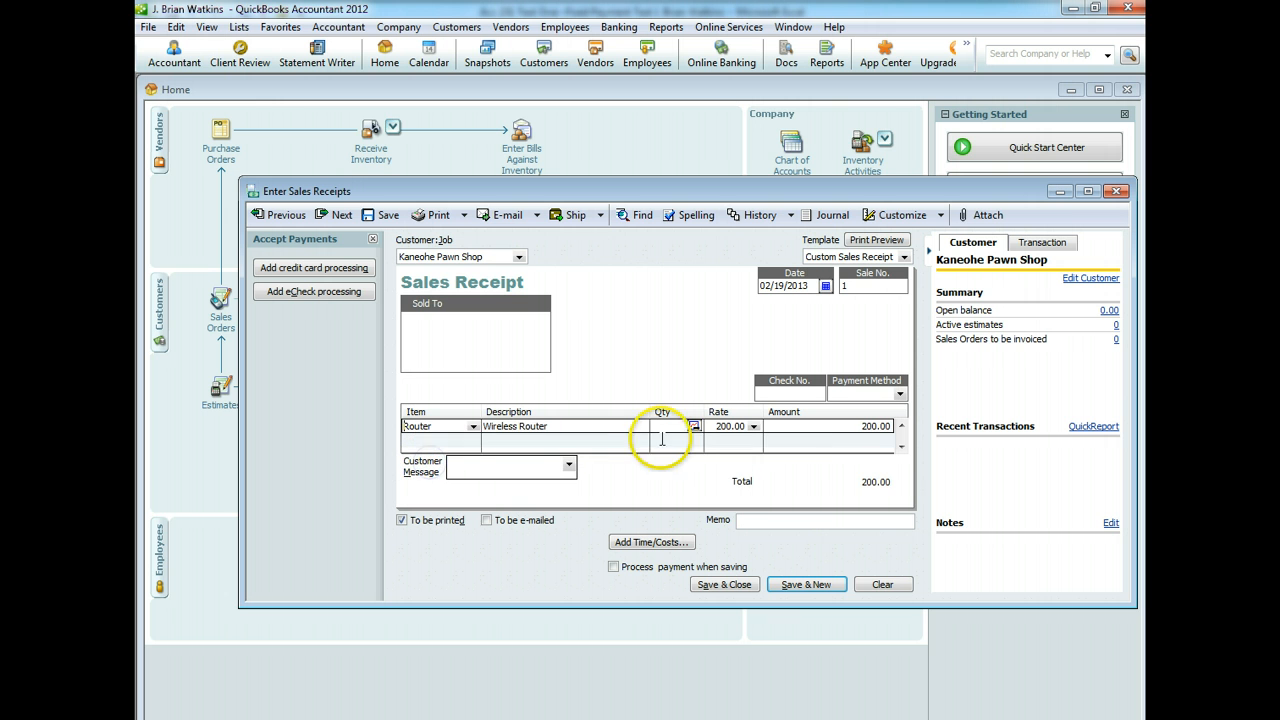
{"action": "left_click", "coordinate": [672, 428]}
{"action": "type", "text": "1"}
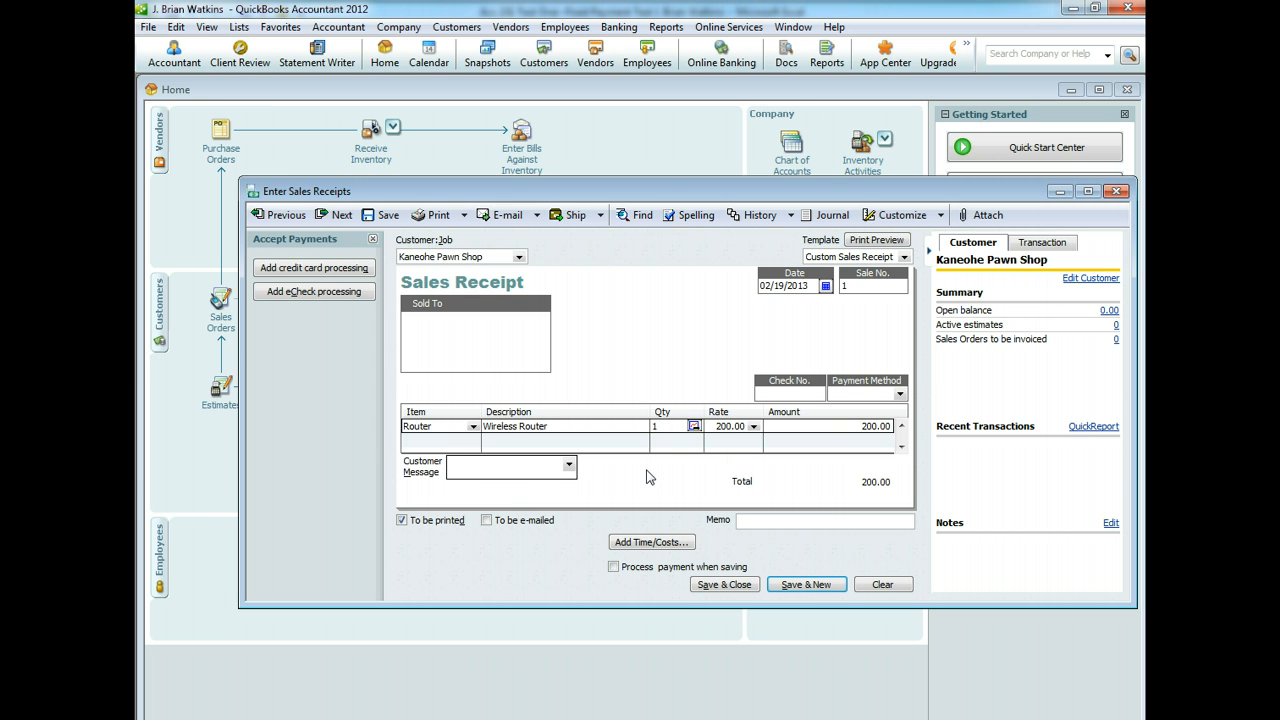
{"action": "left_click", "coordinate": [668, 419]}
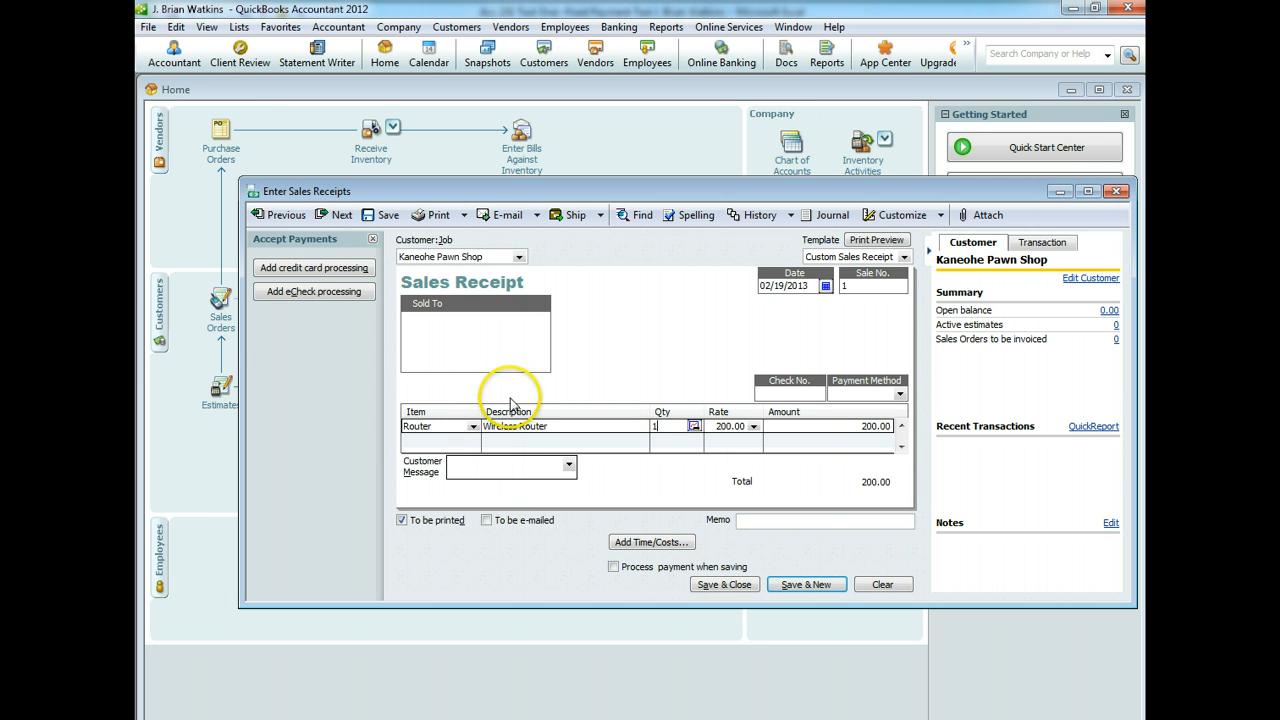
{"action": "left_click", "coordinate": [466, 441]}
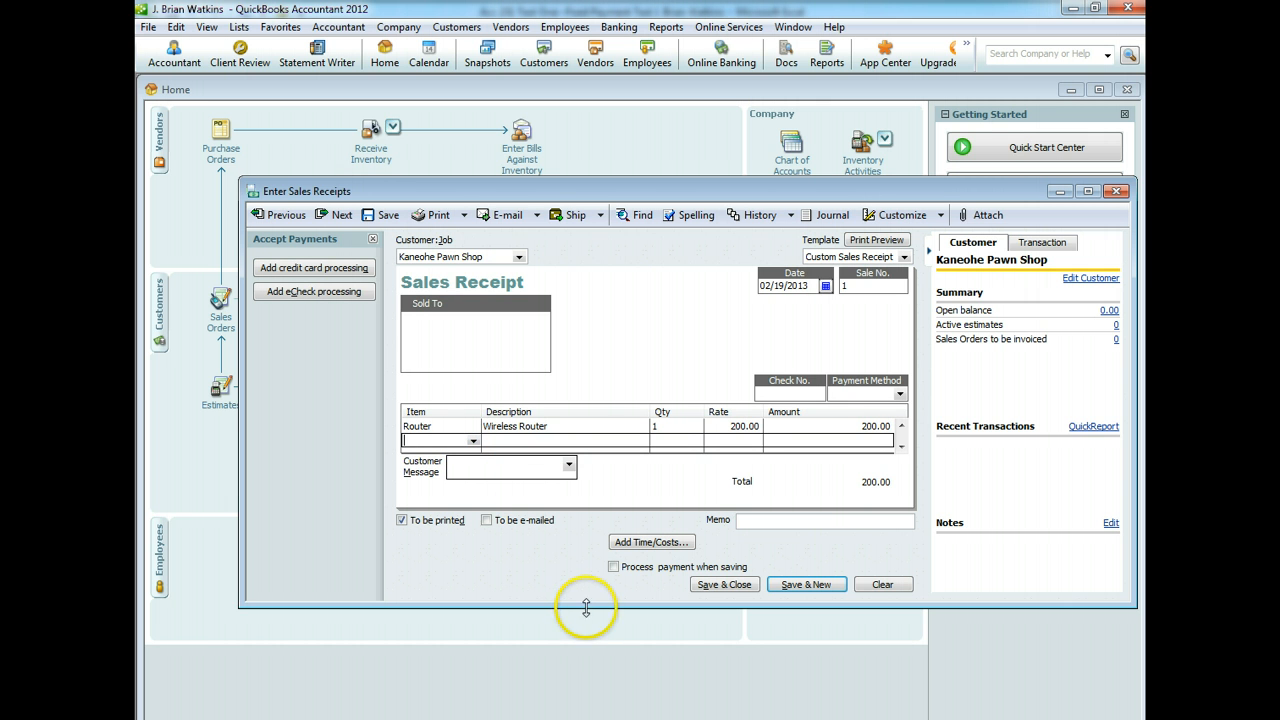
{"action": "left_click_drag", "start_coordinate": [587, 607], "coordinate": [583, 660]}
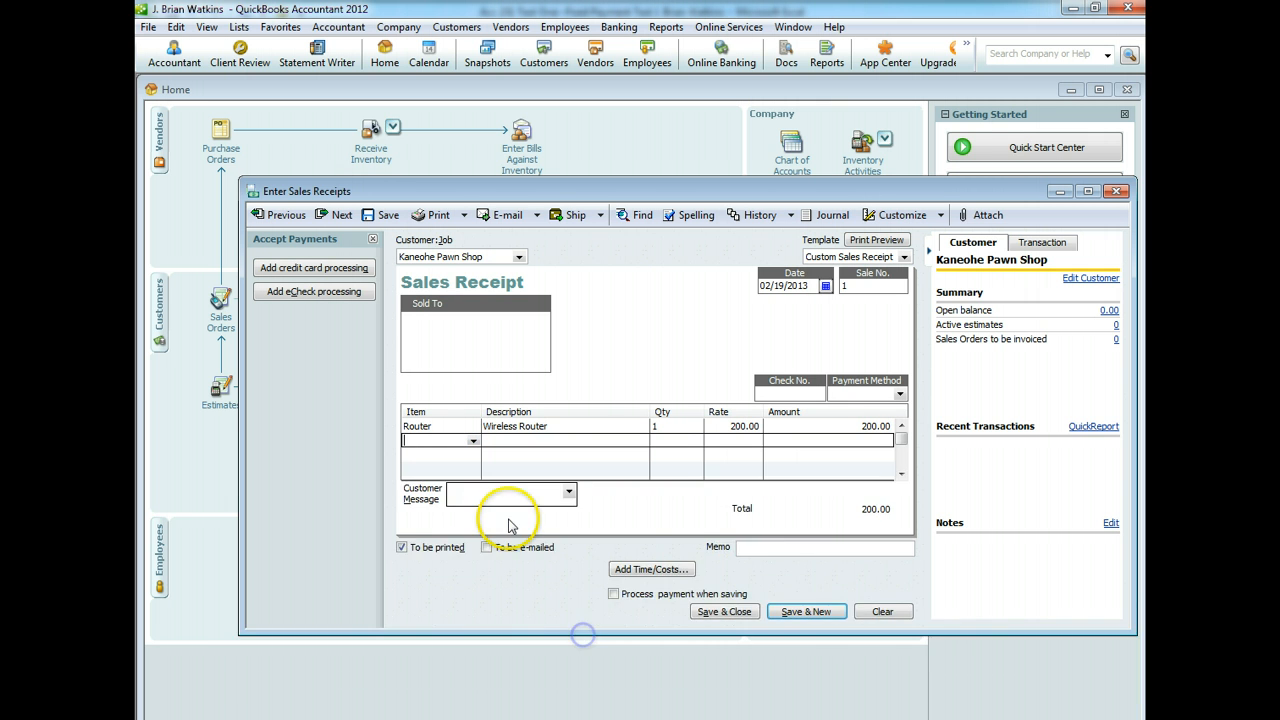
{"action": "left_click", "coordinate": [471, 441]}
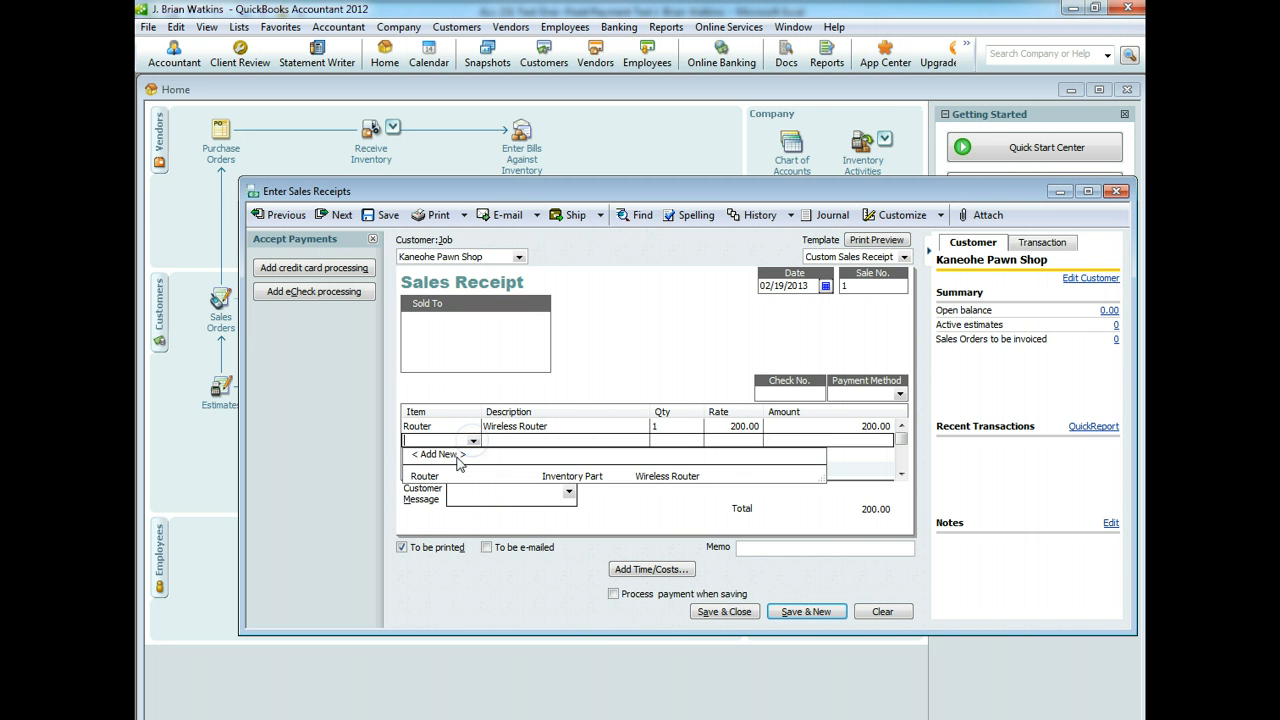
Create Service item Internet Service, 'One Month Internet Connection', rate 500.00, Sales account, as line two.
{"action": "left_click", "coordinate": [447, 456]}
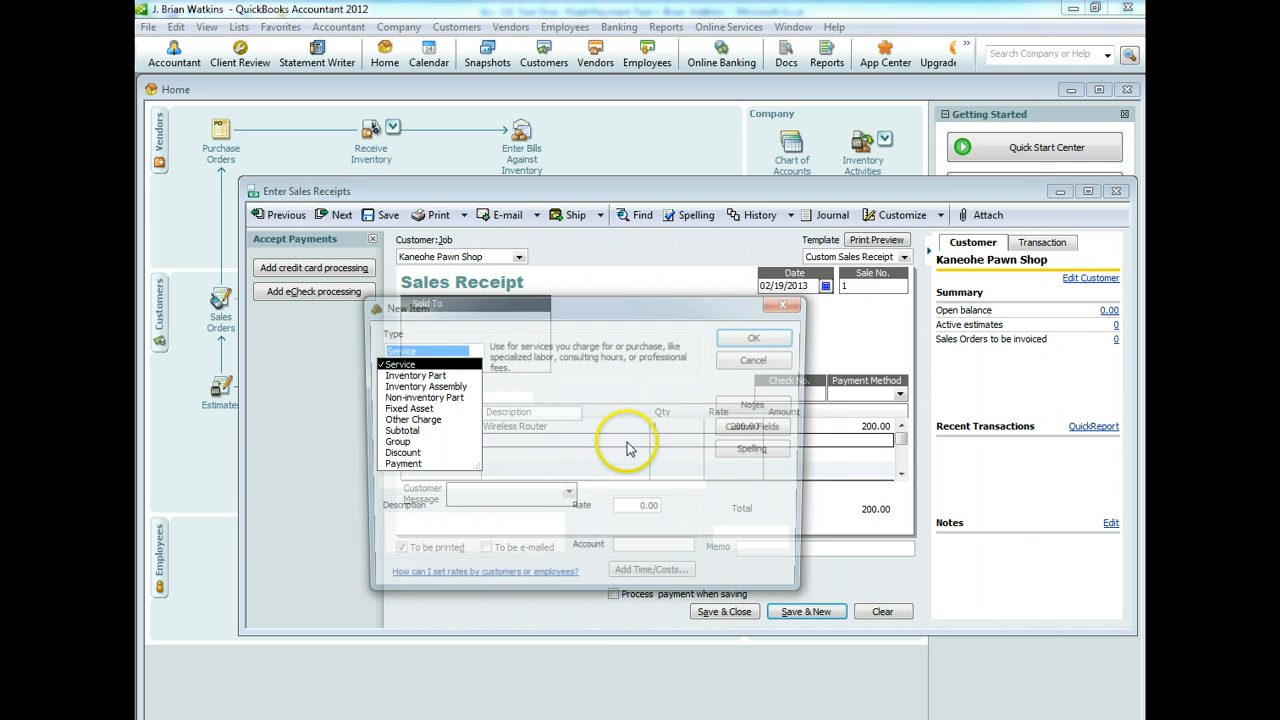
{"action": "left_click", "coordinate": [428, 364]}
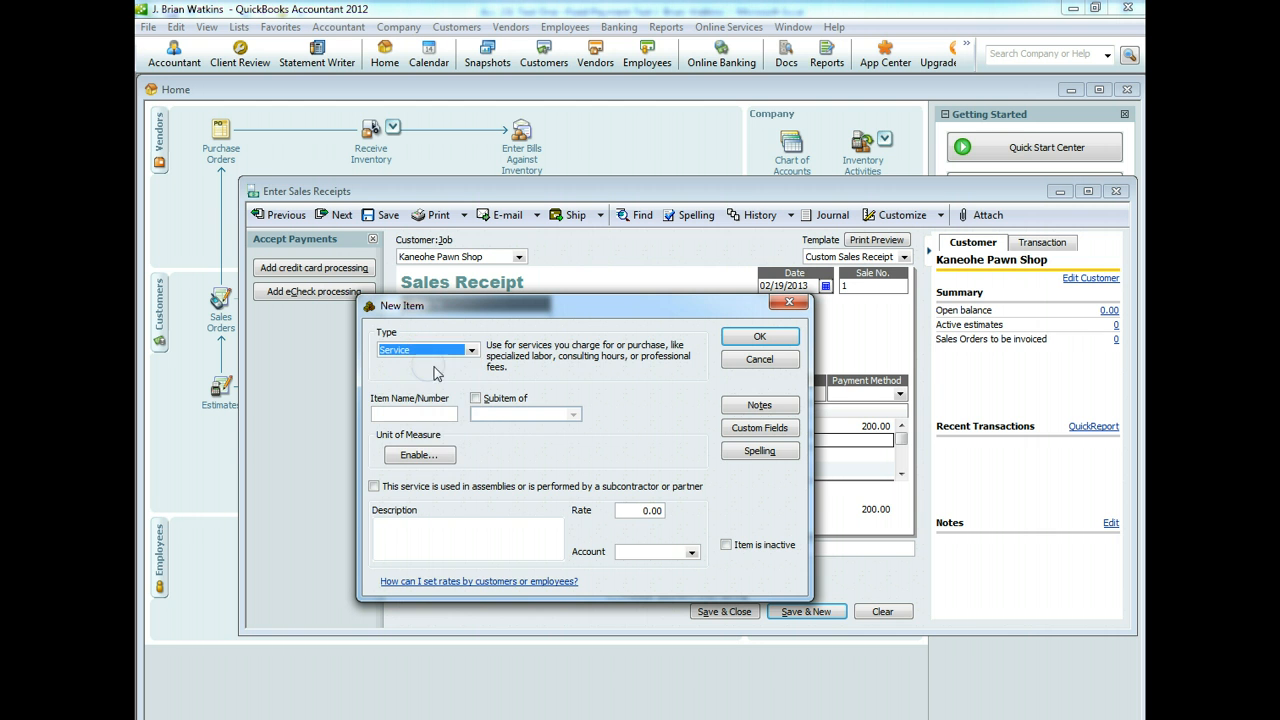
{"action": "left_click", "coordinate": [434, 420]}
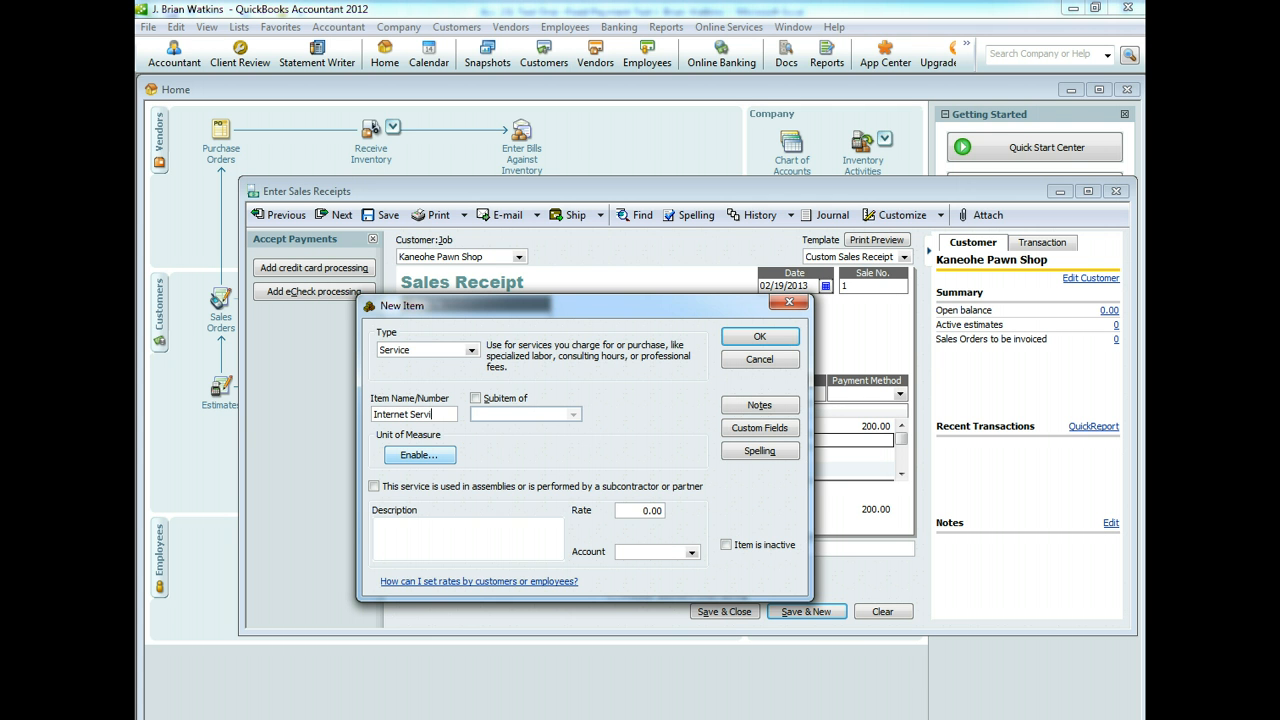
{"action": "key", "text": "Tab"}
{"action": "key", "text": "Tab"}
{"action": "key", "text": "Tab"}
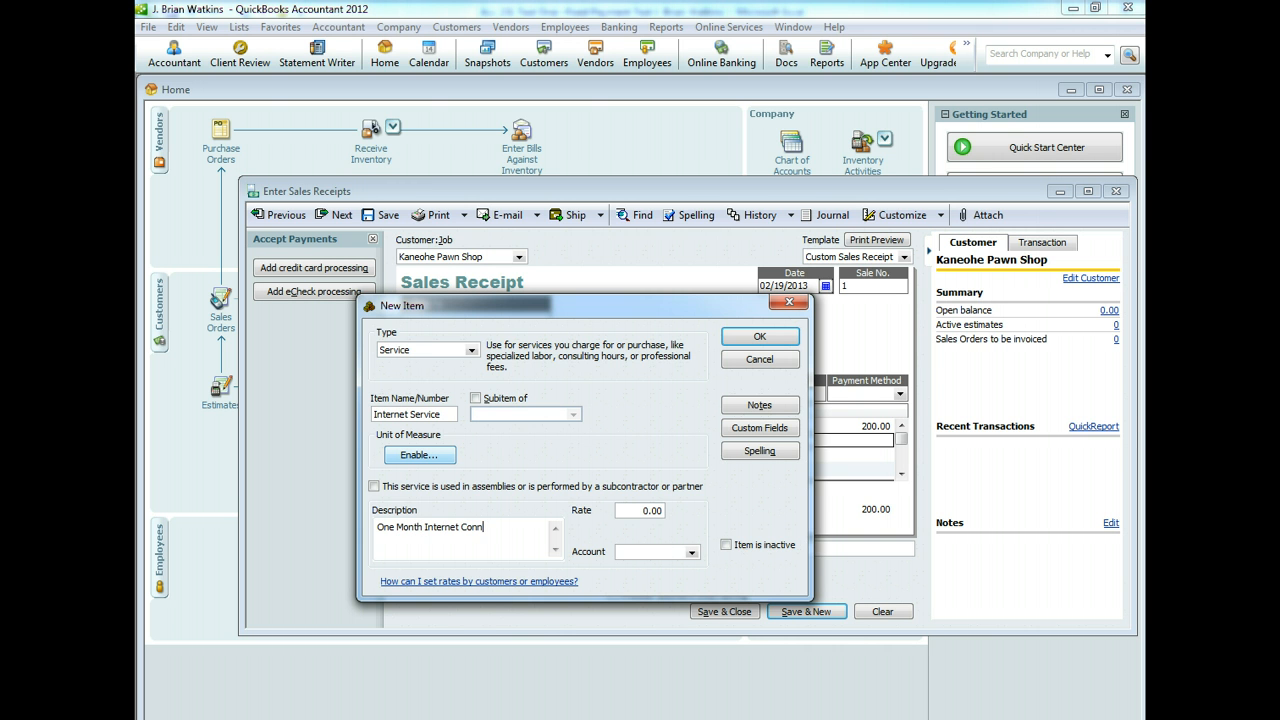
{"action": "left_click", "coordinate": [645, 511]}
{"action": "type", "text": "5"}
{"action": "left_click", "coordinate": [691, 552]}
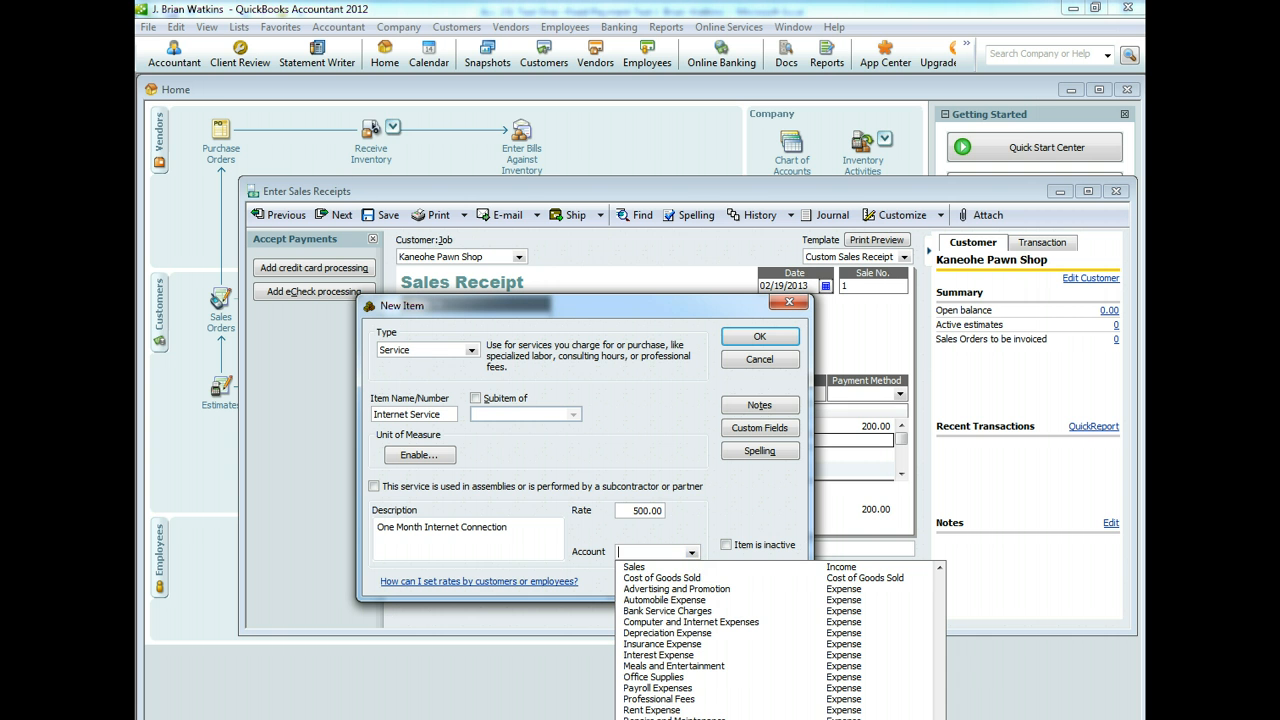
{"action": "left_click", "coordinate": [660, 566]}
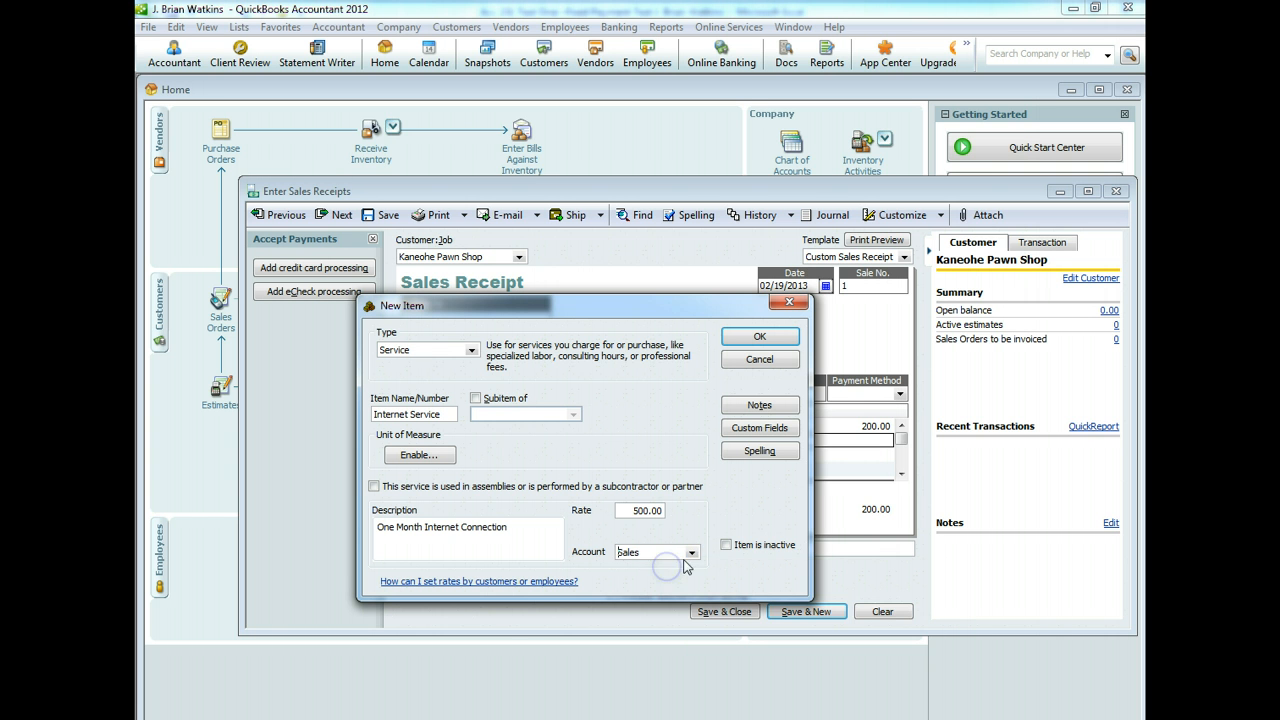
{"action": "left_click", "coordinate": [756, 345]}
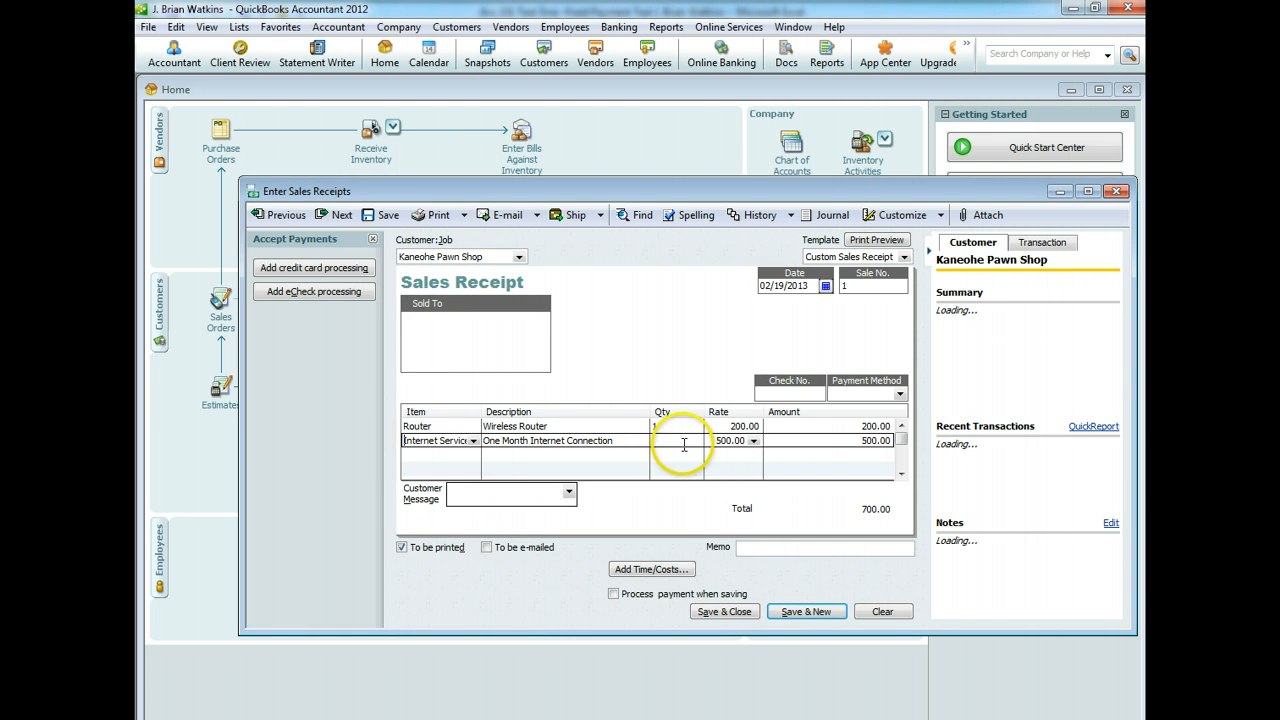
Give Internet Service quantity 1 and add the message 'Thank you for your business.'.
{"action": "left_click", "coordinate": [684, 444]}
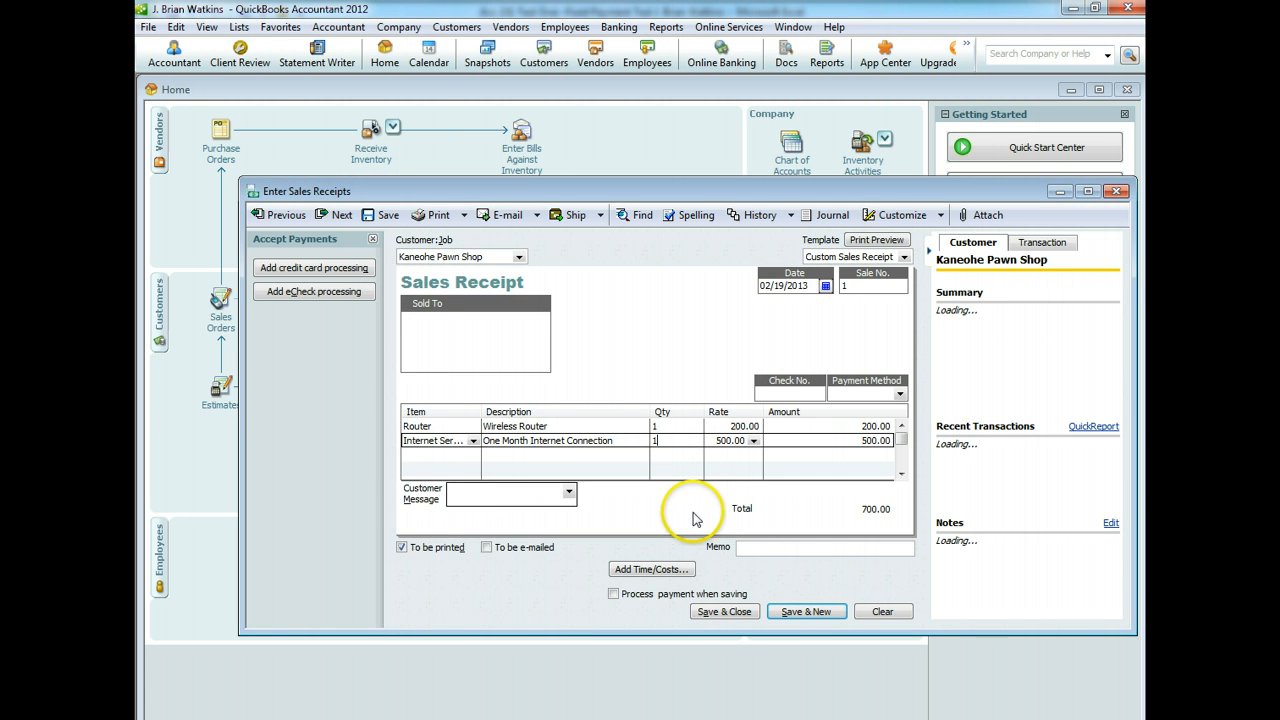
{"action": "left_click", "coordinate": [688, 469]}
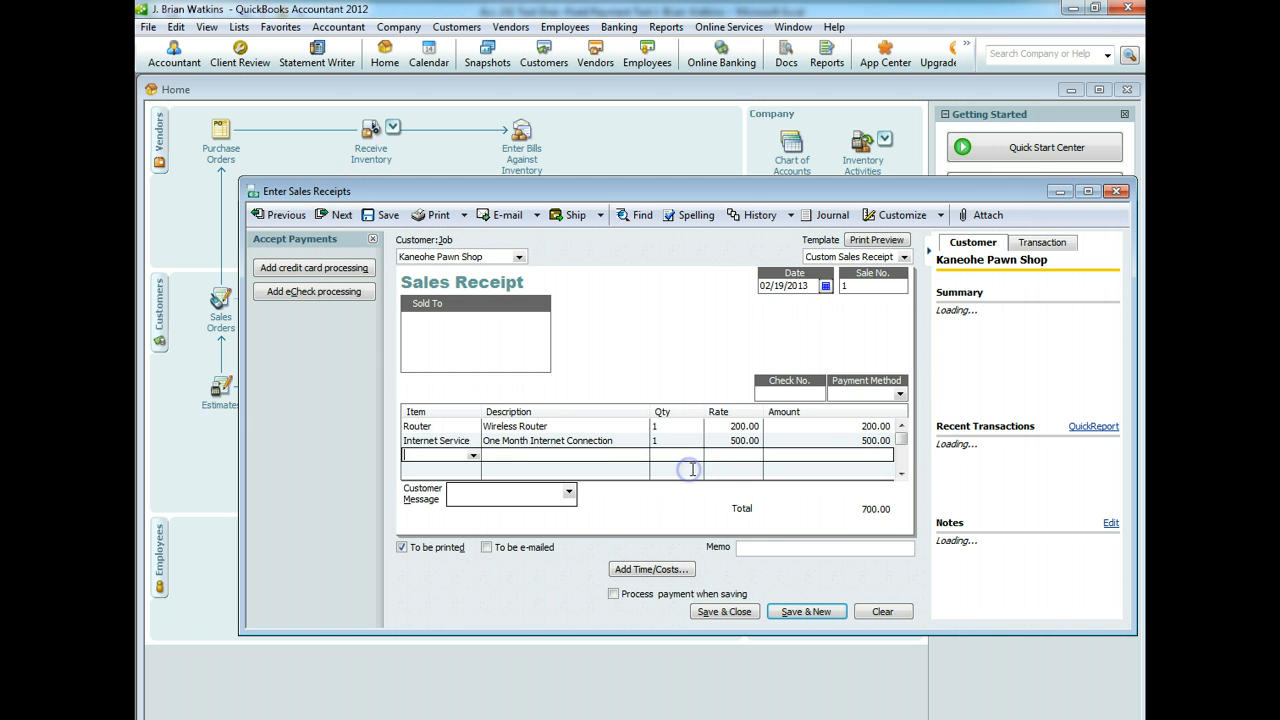
{"action": "left_click", "coordinate": [569, 493]}
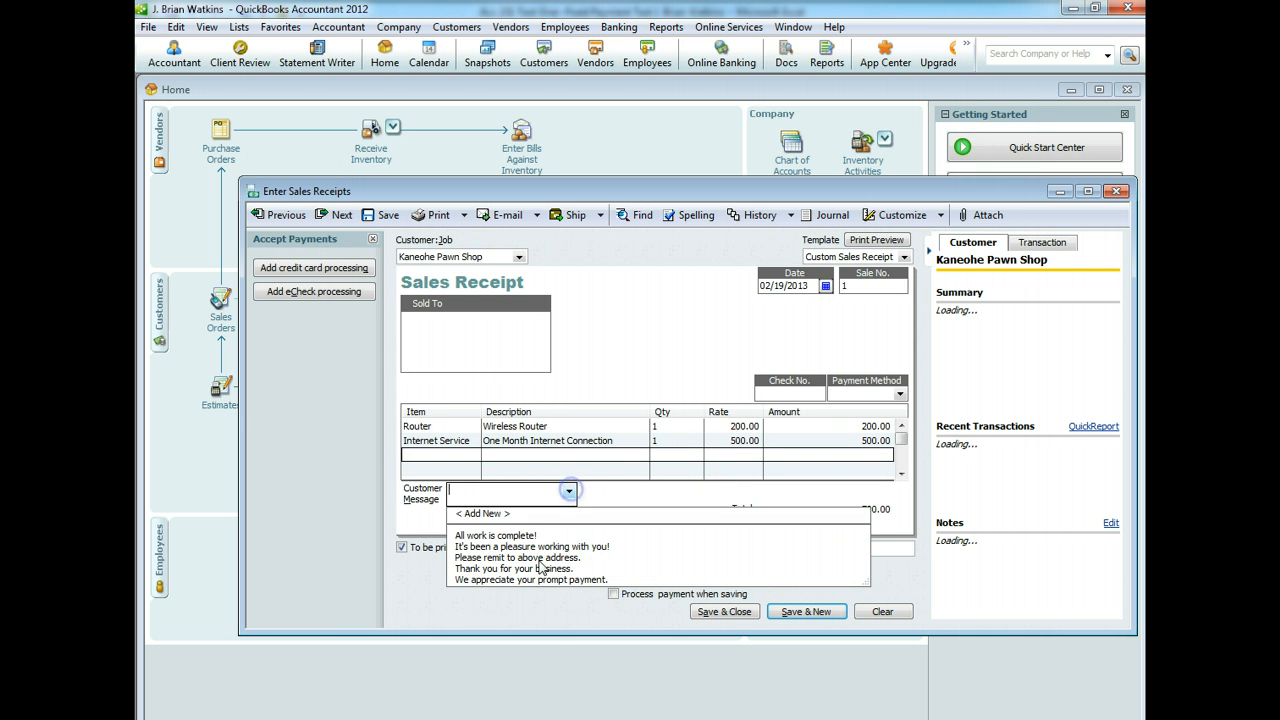
{"action": "left_click", "coordinate": [556, 570]}
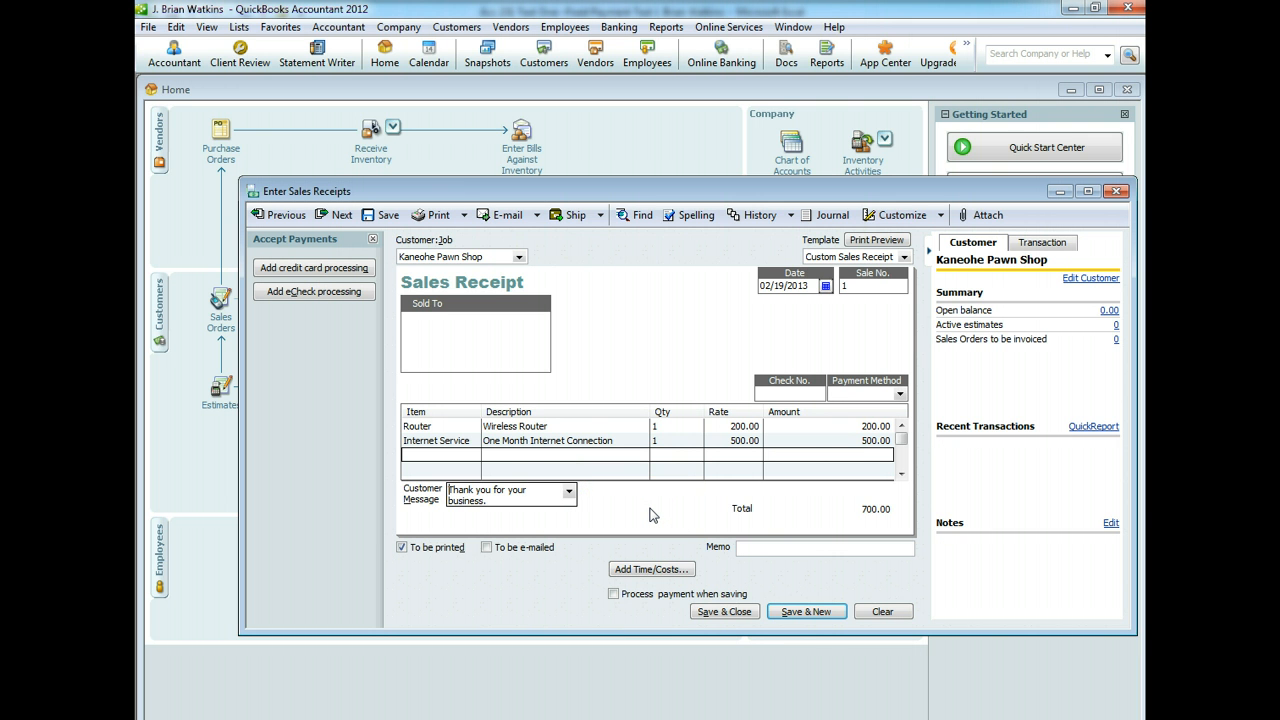
{"action": "left_click", "coordinate": [520, 426]}
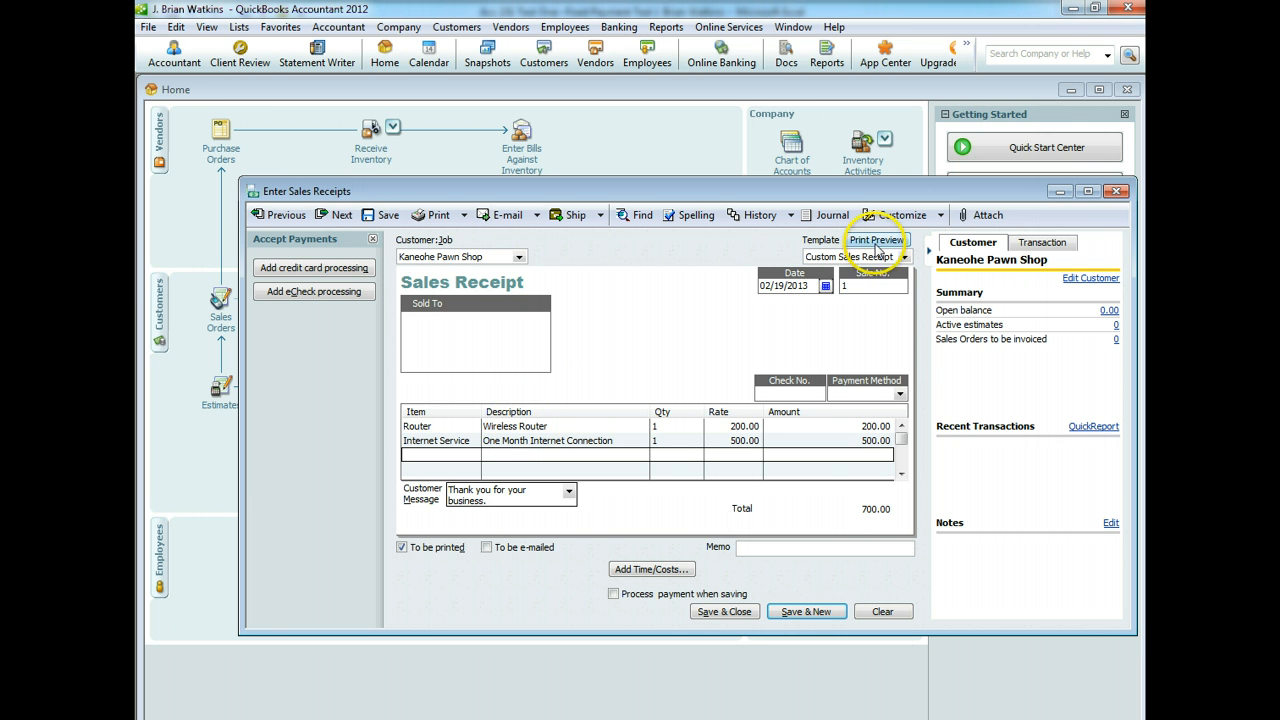
Print-preview the 700.00 sales receipt, then close the preview.
{"action": "left_click", "coordinate": [877, 245]}
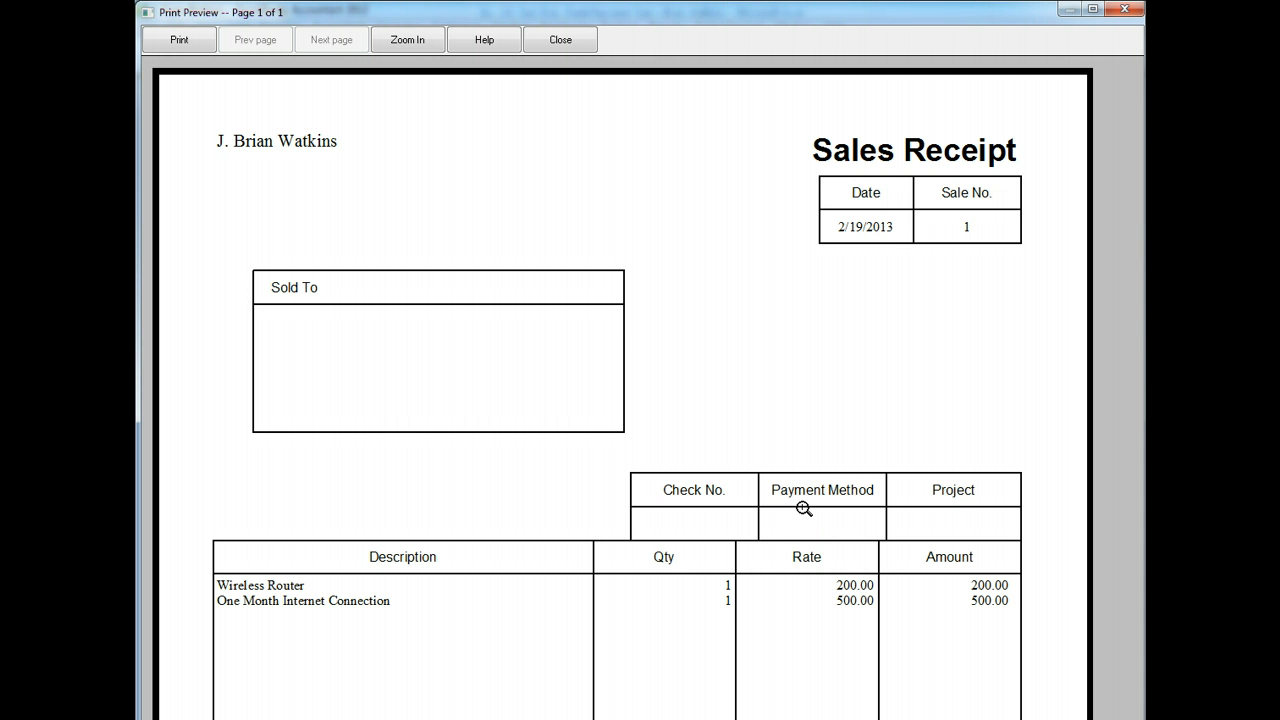
{"action": "left_click", "coordinate": [560, 39]}
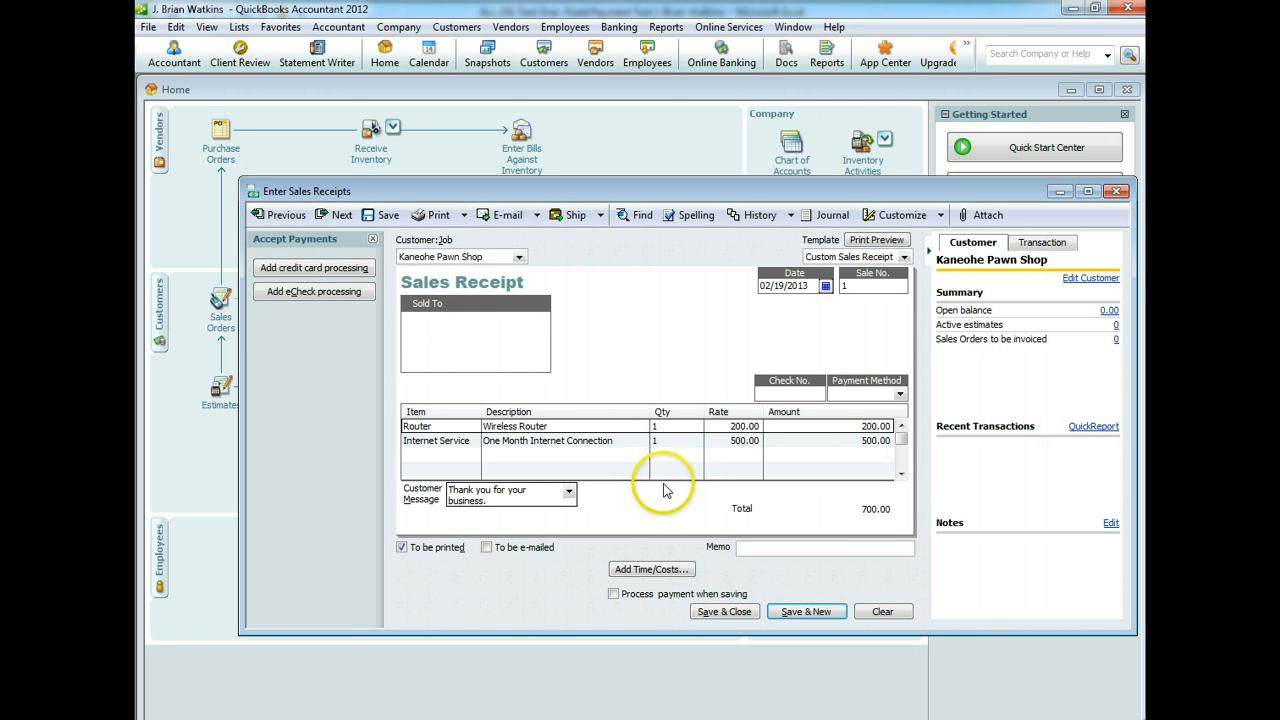
Set the payment method to Cash and save the future-dated 700.00 receipt.
{"action": "left_click", "coordinate": [889, 393]}
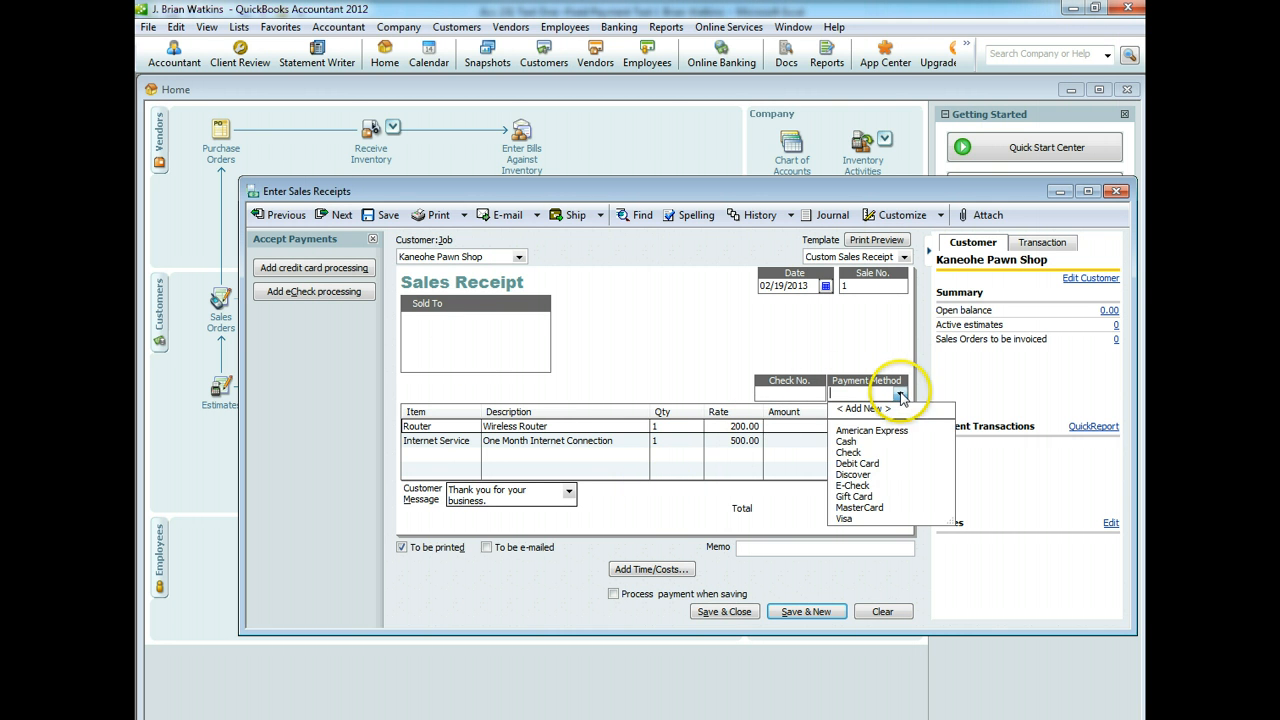
{"action": "left_click", "coordinate": [846, 441]}
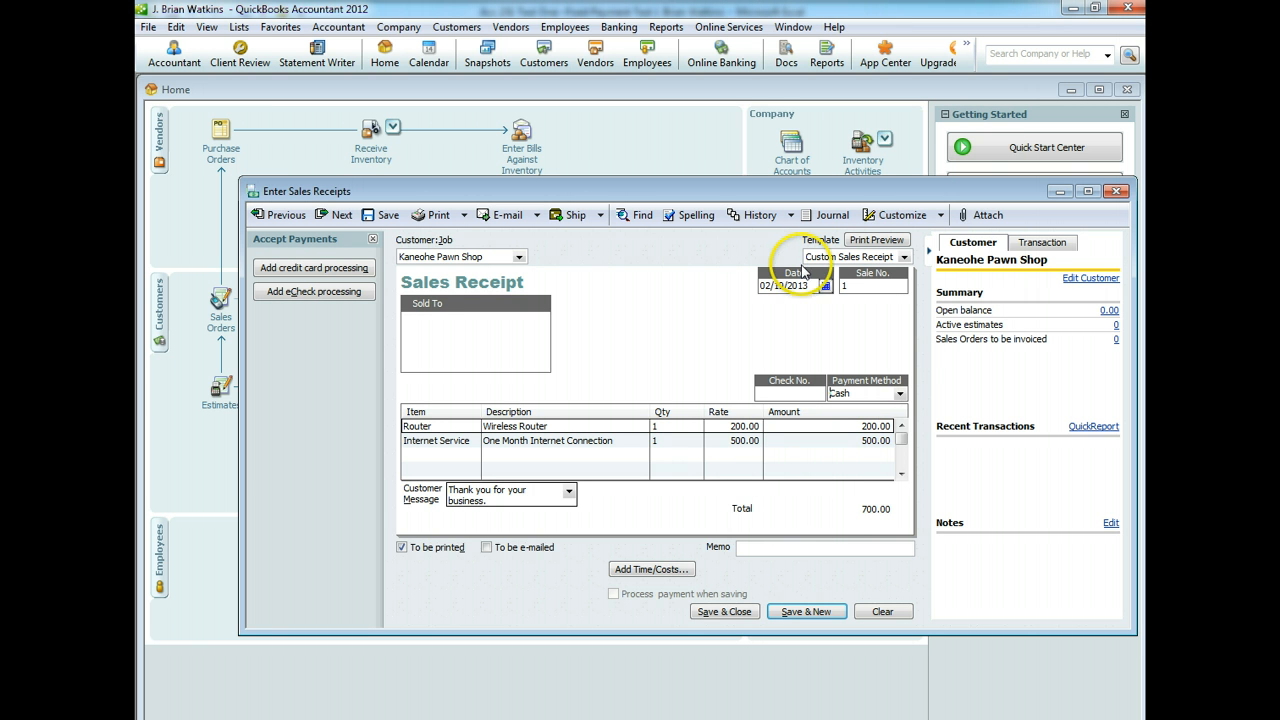
{"action": "left_click", "coordinate": [737, 612]}
{"action": "left_click", "coordinate": [612, 490]}
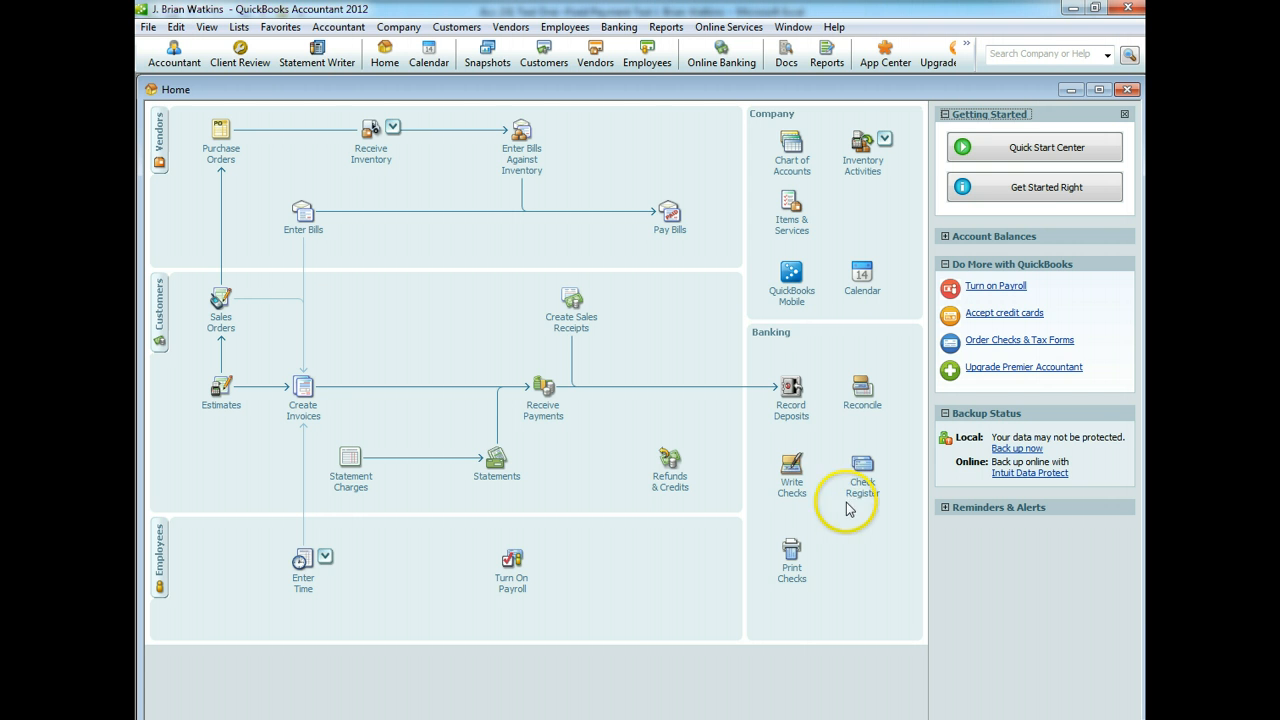
Deposit the Kaneohe Pawn Shop 700.00 cash payment into Bank of Laie, accepting the future date.
{"action": "left_click", "coordinate": [793, 408]}
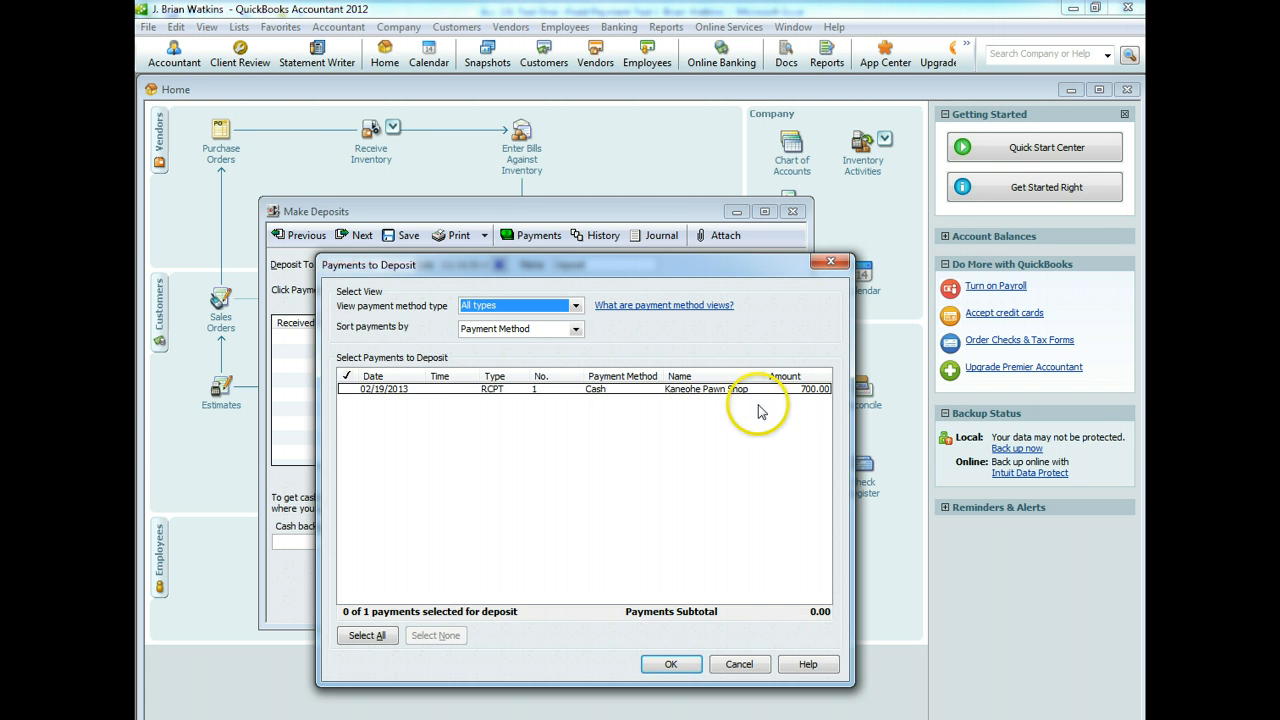
{"action": "left_click", "coordinate": [346, 389]}
{"action": "left_click", "coordinate": [652, 667]}
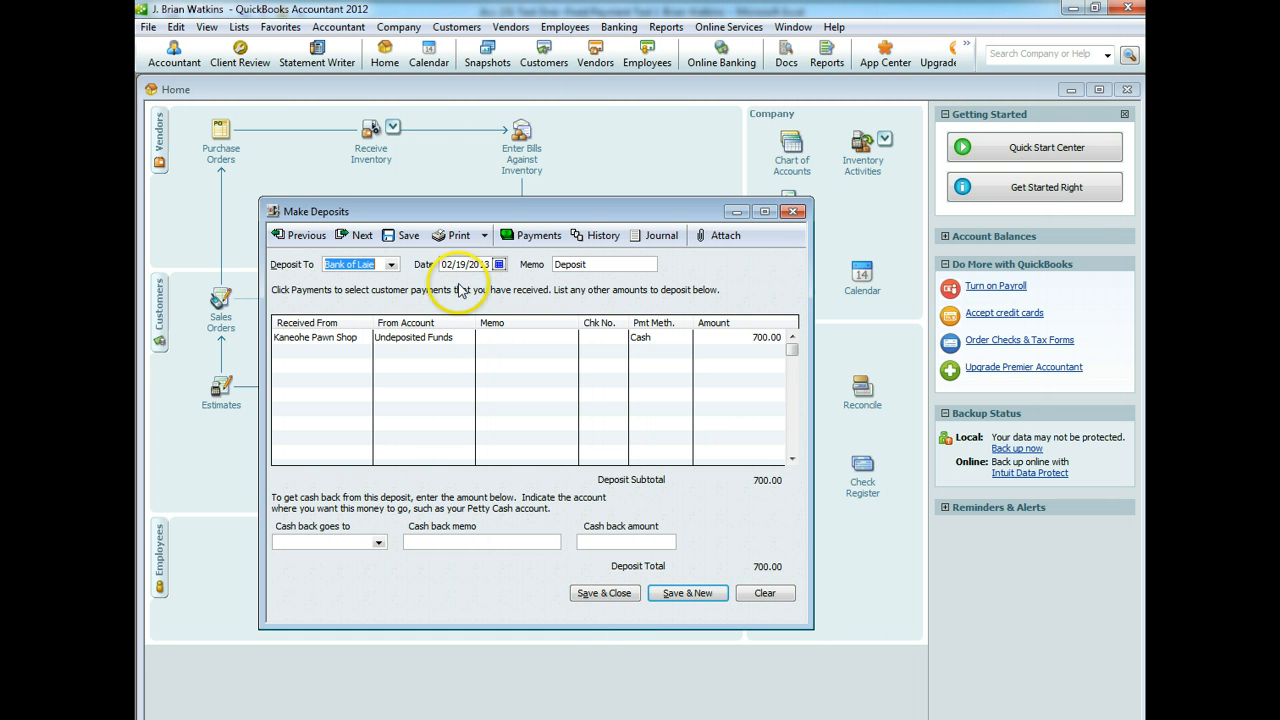
{"action": "left_click", "coordinate": [612, 594]}
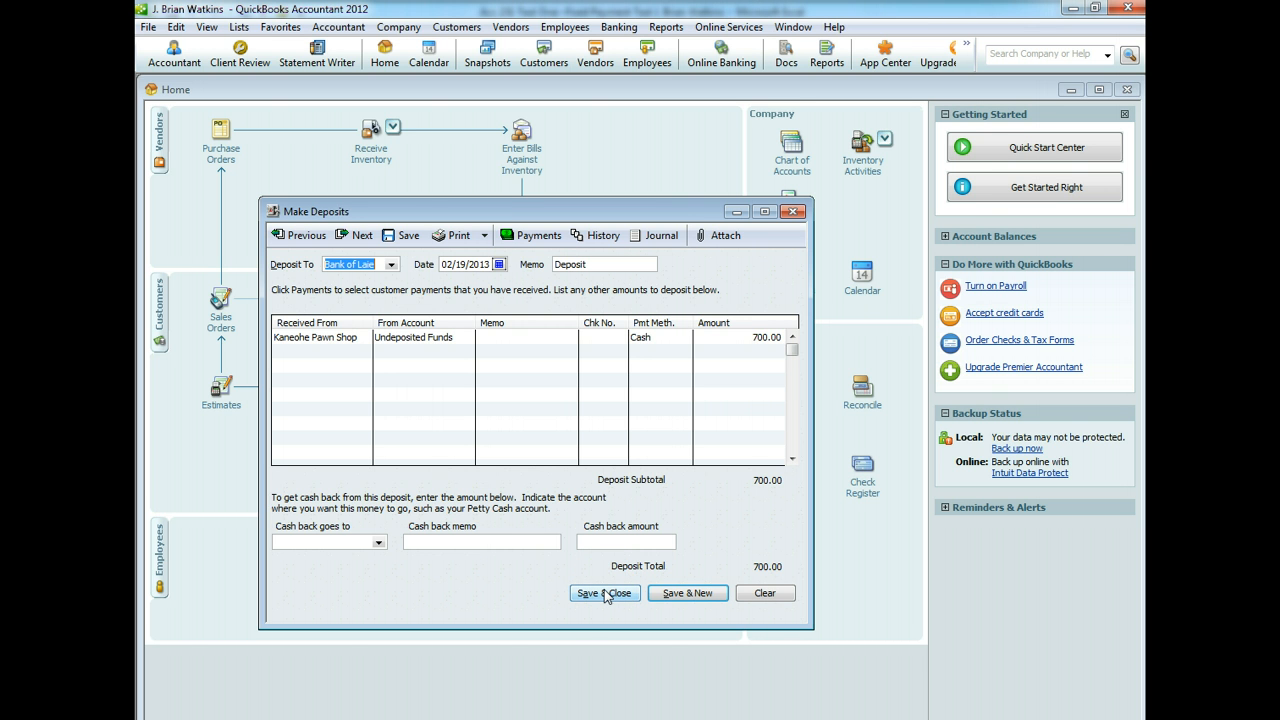
{"action": "left_click", "coordinate": [607, 594]}
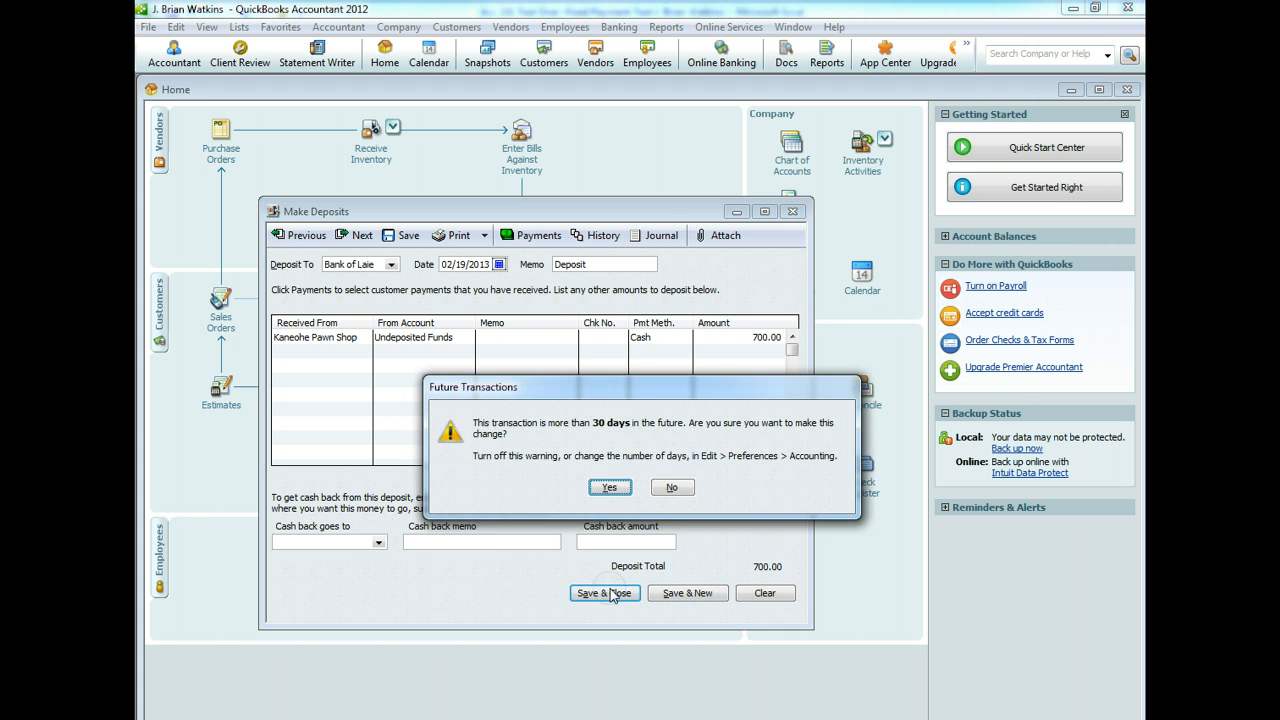
{"action": "left_click", "coordinate": [611, 488]}
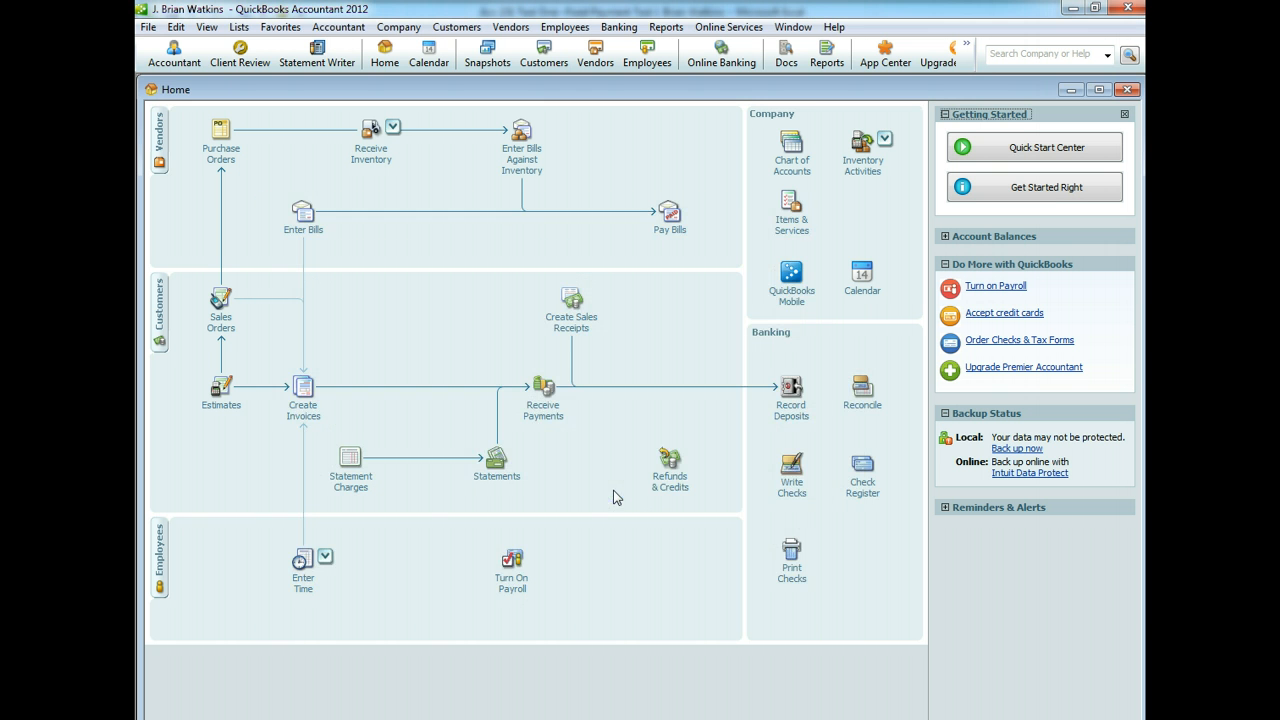
Run the Profit & Loss Standard report with end date 02/28/2013.
{"action": "left_click", "coordinate": [668, 29]}
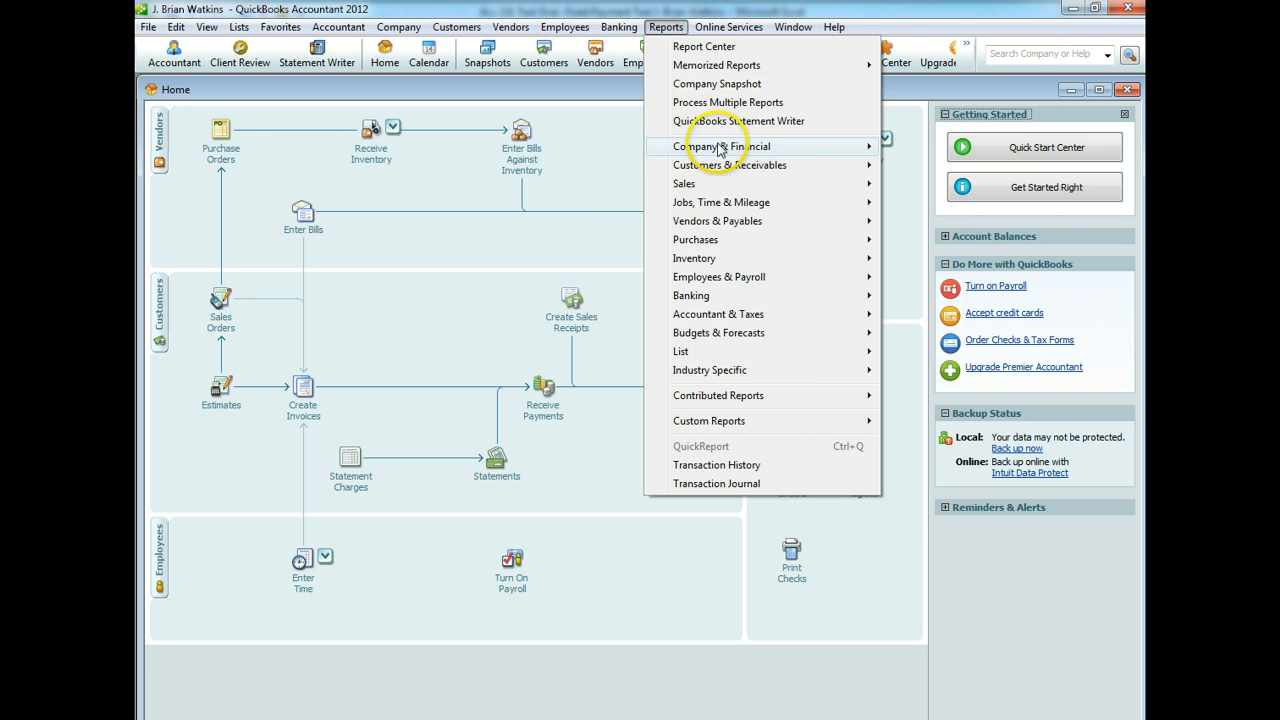
{"action": "mouse_move", "coordinate": [721, 148]}
{"action": "left_click", "coordinate": [953, 148]}
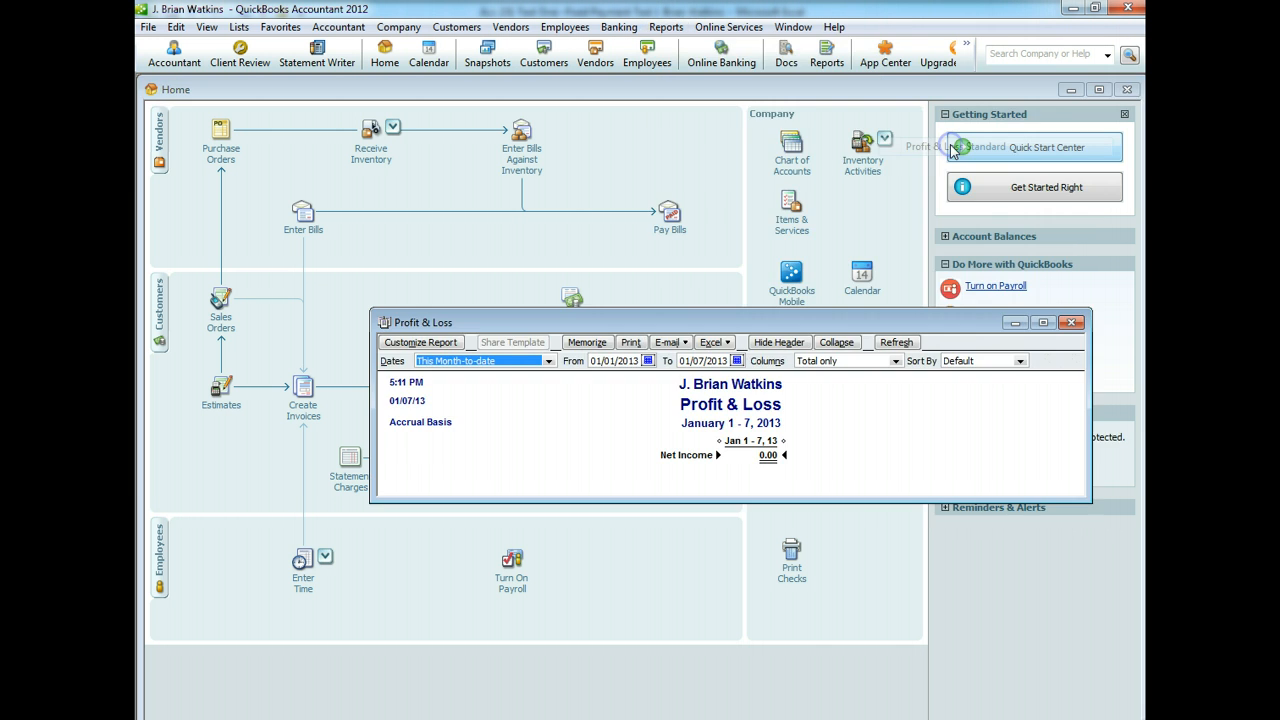
{"action": "left_click", "coordinate": [737, 360]}
{"action": "left_click", "coordinate": [817, 377]}
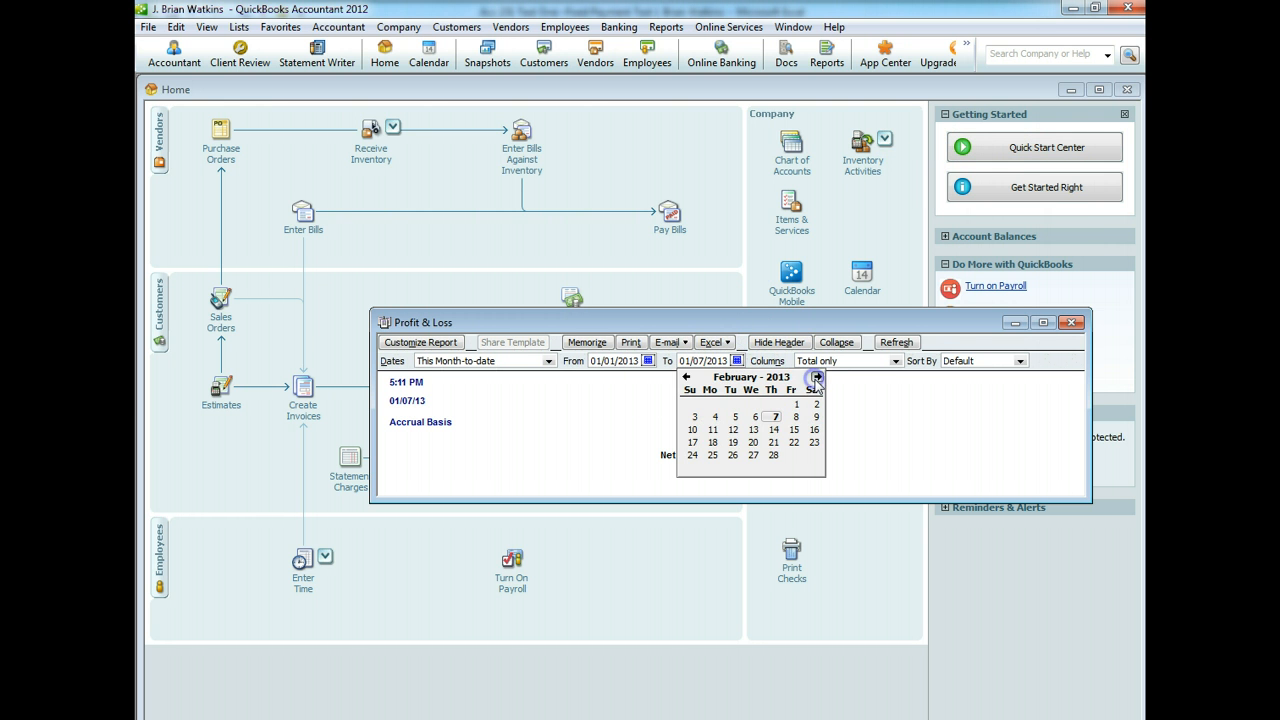
{"action": "left_click", "coordinate": [775, 456]}
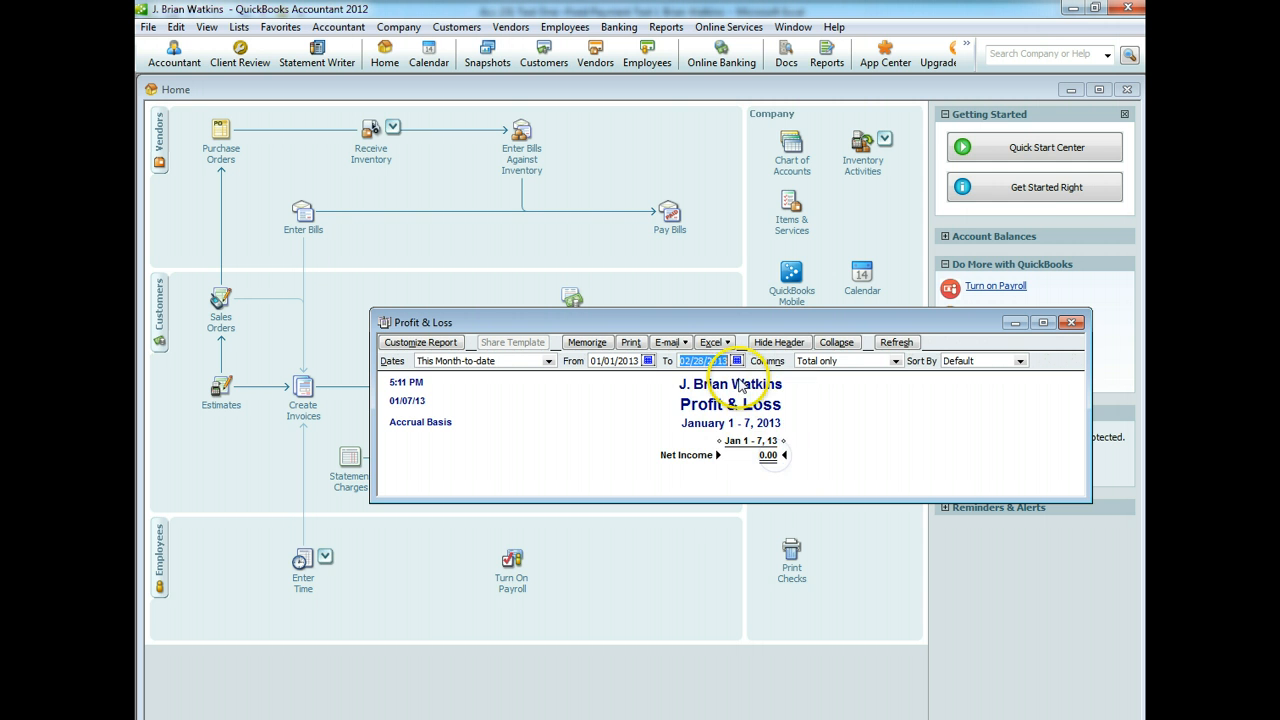
{"action": "left_click", "coordinate": [896, 342]}
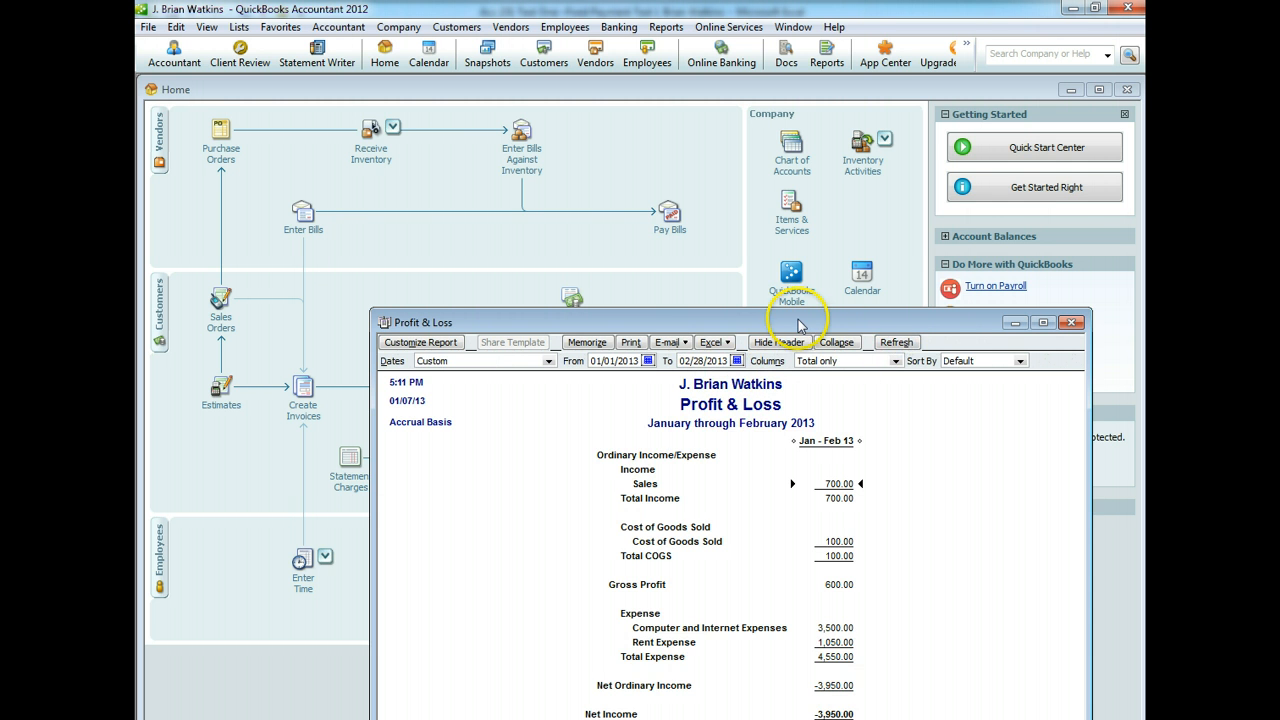
Review the January–February 2013 figures and close the report without memorizing it.
{"action": "left_click_drag", "start_coordinate": [800, 322], "coordinate": [771, 193]}
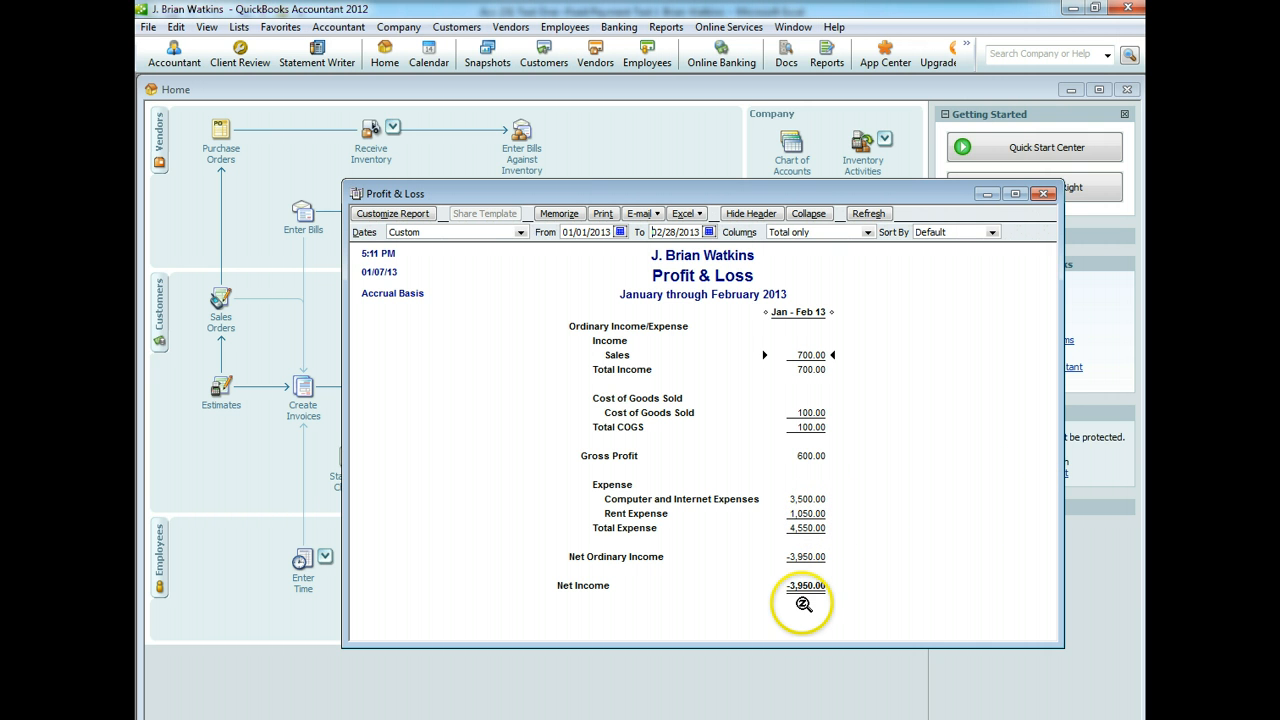
{"action": "left_click", "coordinate": [1046, 194]}
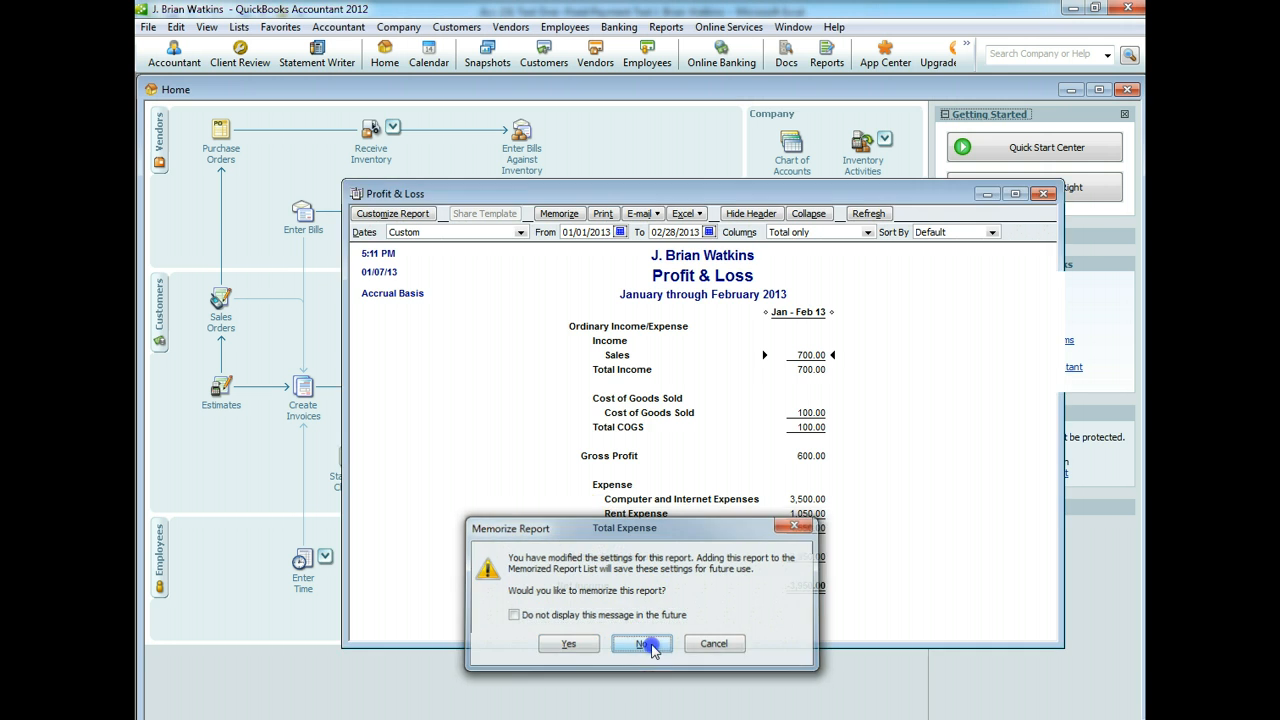
{"action": "left_click", "coordinate": [646, 644]}
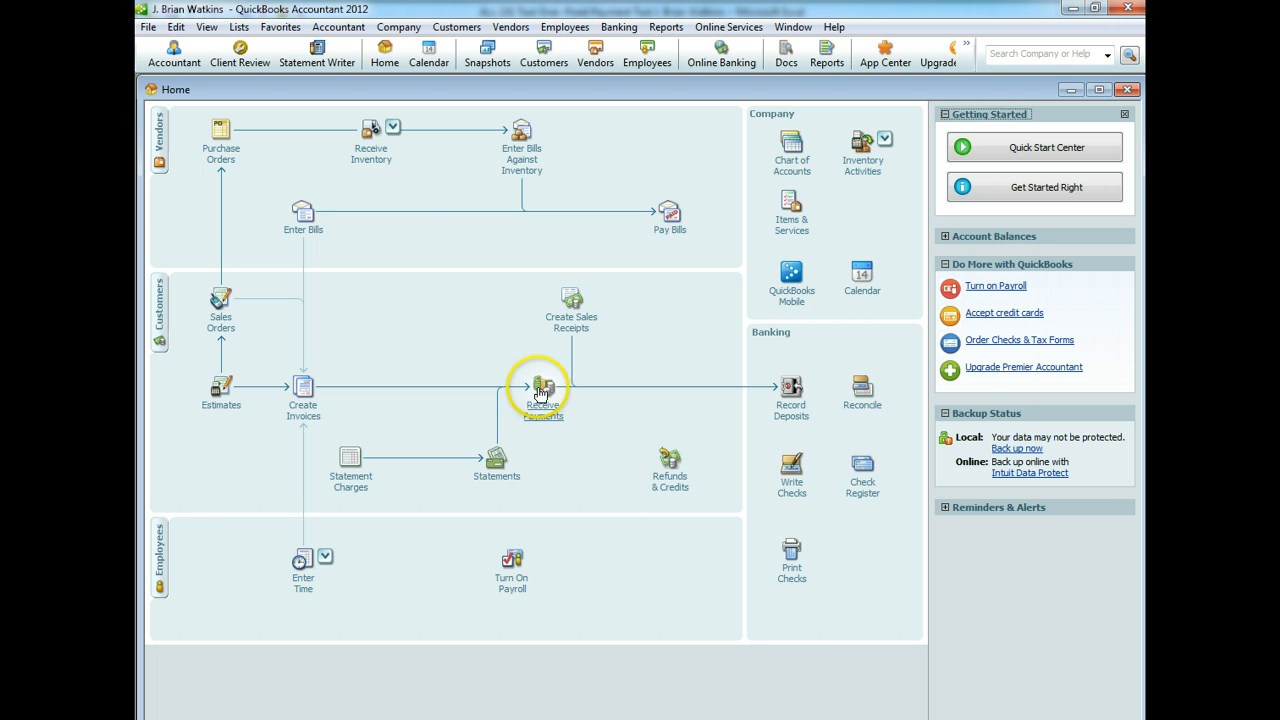
Start a sales receipt for new customer Wall & Wall, dated 02/20/2013.
{"action": "left_click", "coordinate": [581, 322]}
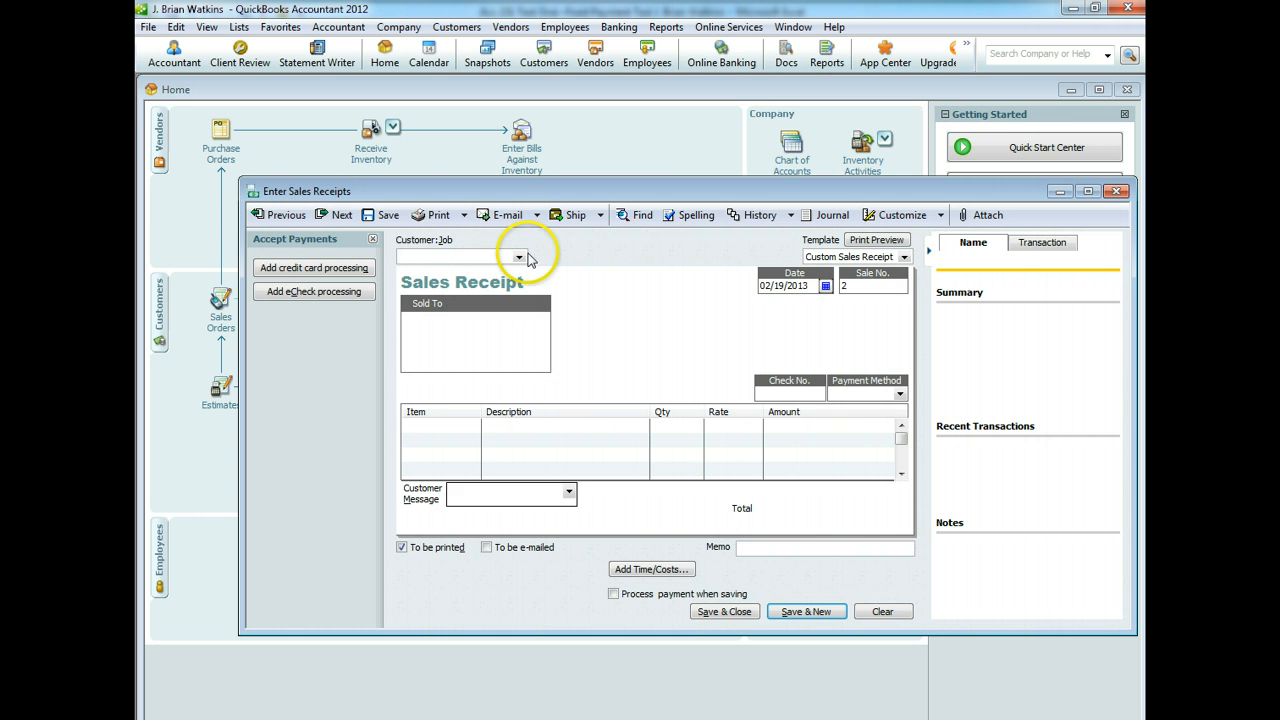
{"action": "left_click", "coordinate": [519, 257]}
{"action": "left_click", "coordinate": [449, 278]}
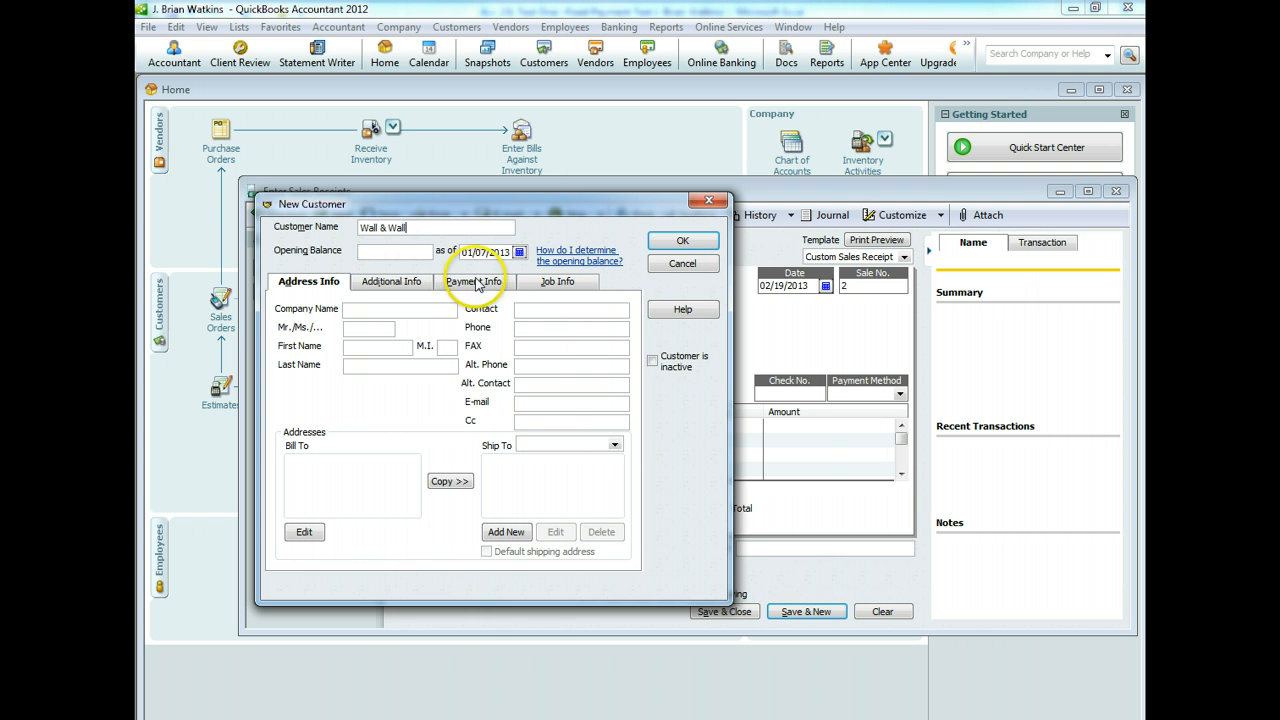
{"action": "left_click", "coordinate": [519, 252]}
{"action": "left_click", "coordinate": [600, 269]}
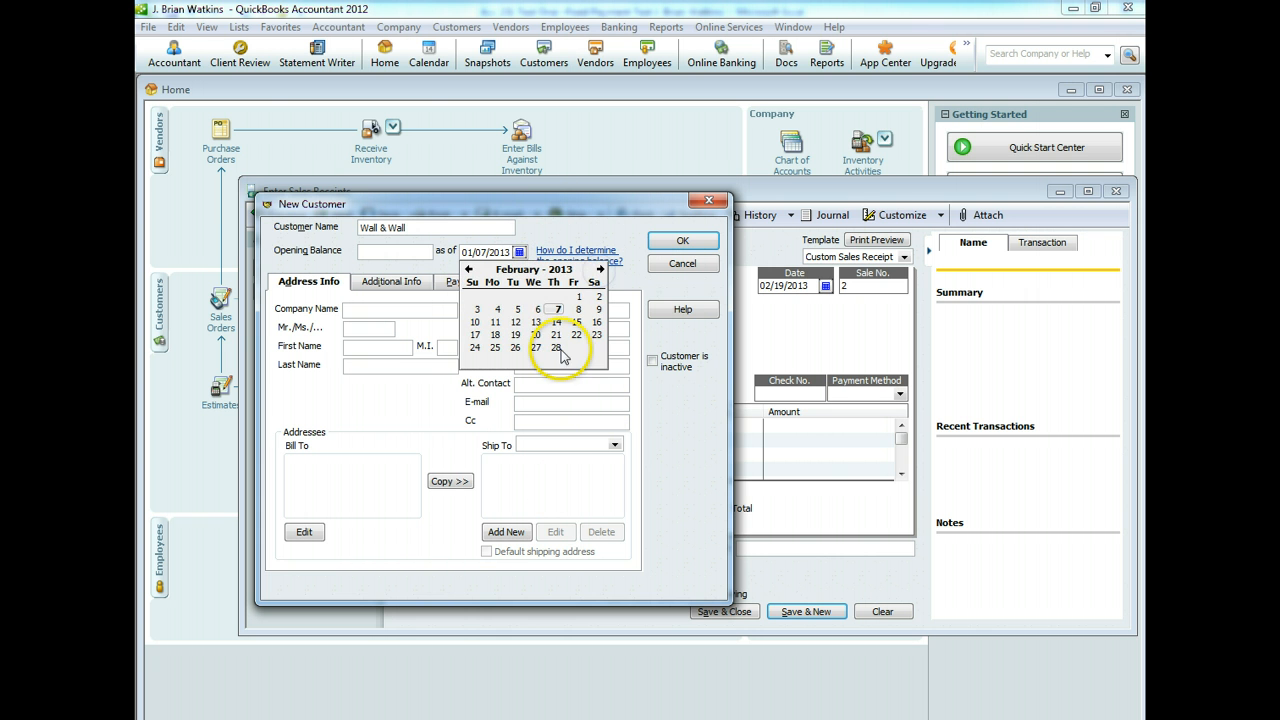
{"action": "left_click", "coordinate": [531, 338]}
{"action": "left_click", "coordinate": [673, 244]}
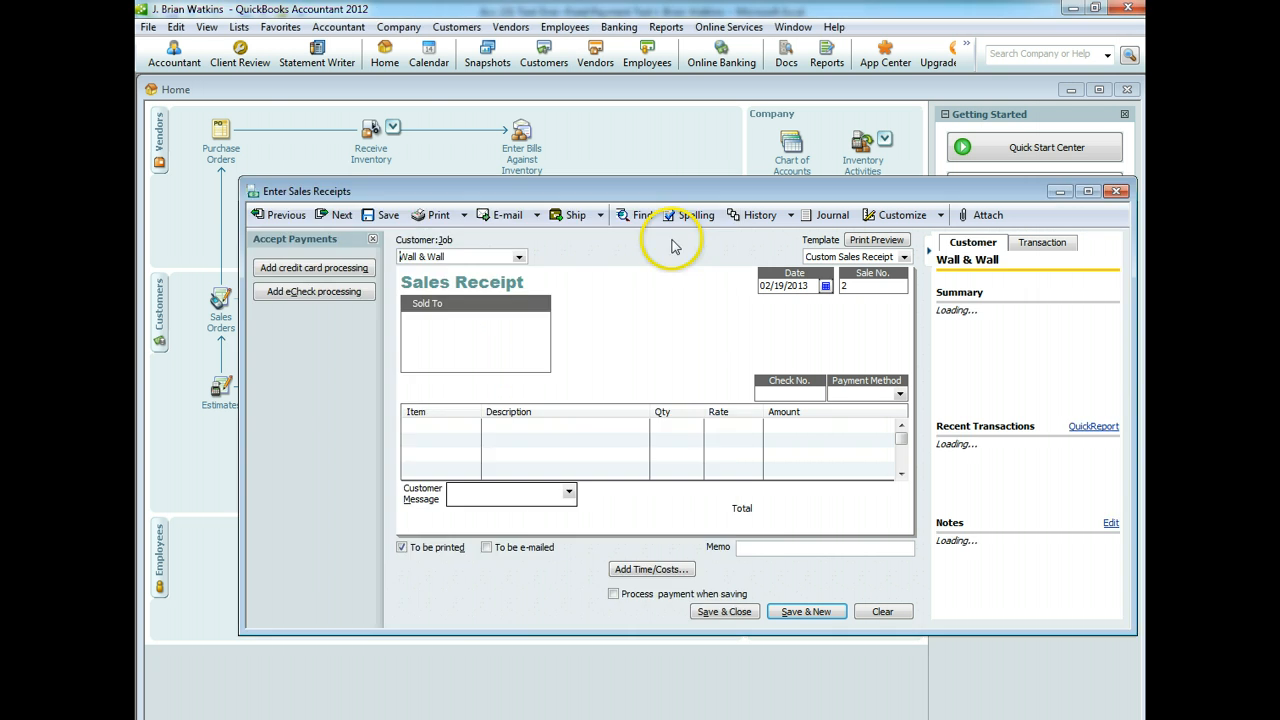
{"action": "left_click", "coordinate": [825, 286]}
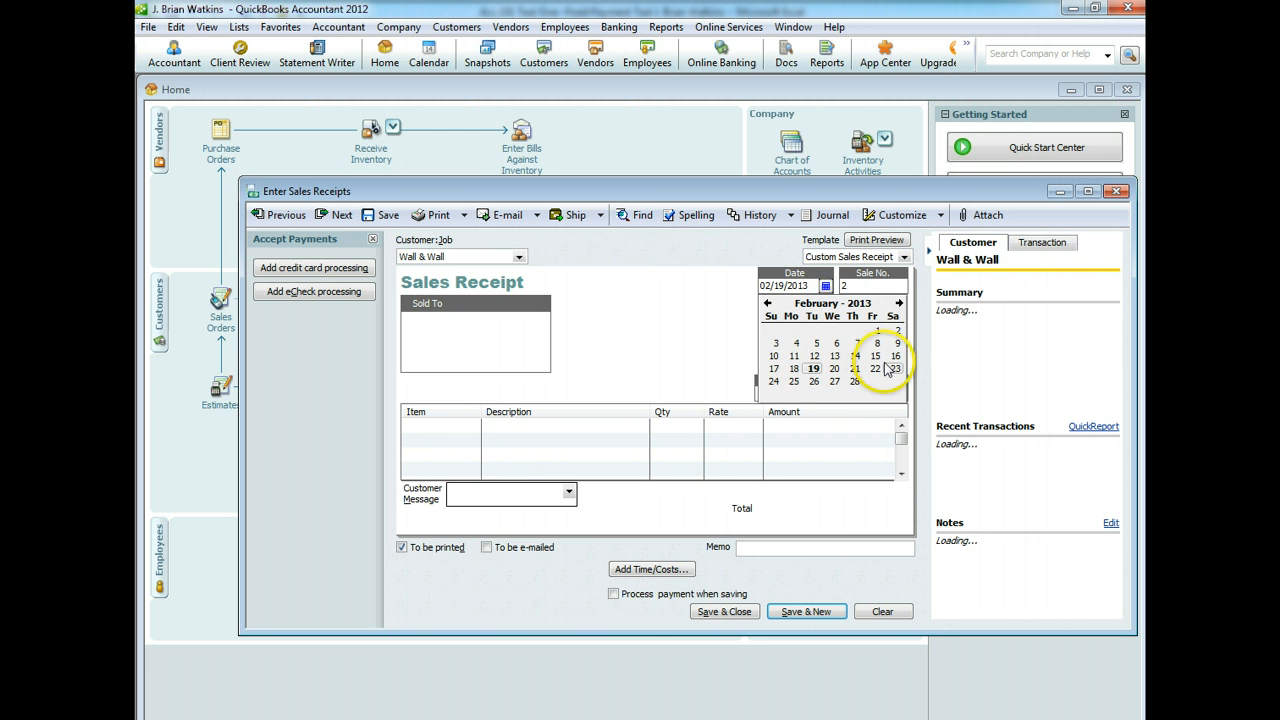
{"action": "left_click", "coordinate": [834, 368]}
Add Internet Service and Router lines, each with quantity 1.
{"action": "left_click", "coordinate": [445, 425]}
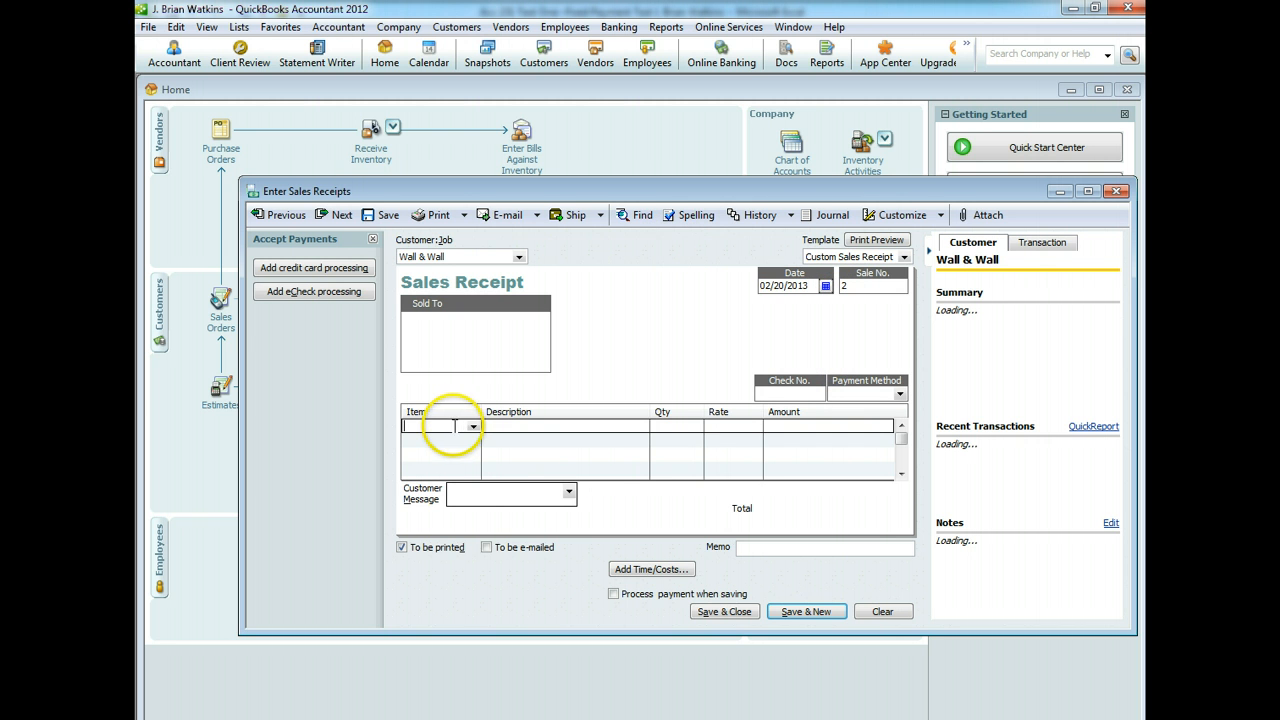
{"action": "left_click", "coordinate": [472, 427]}
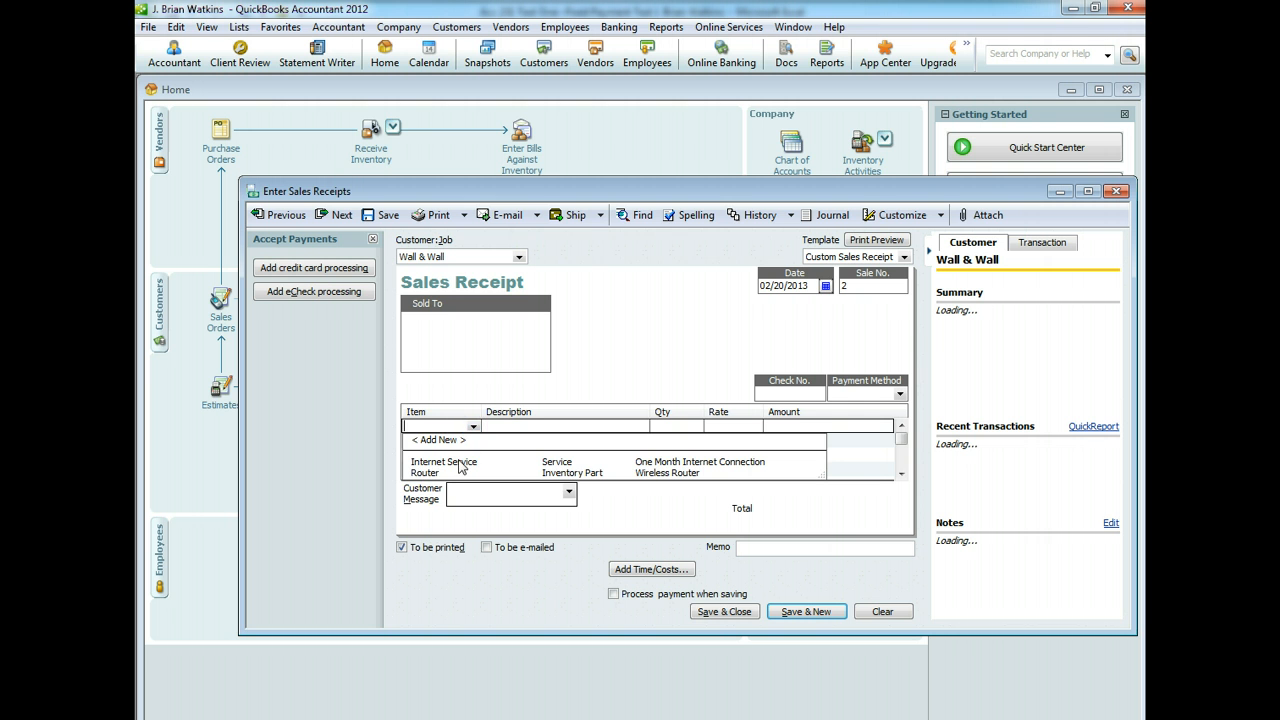
{"action": "left_click", "coordinate": [443, 462]}
{"action": "left_click", "coordinate": [470, 445]}
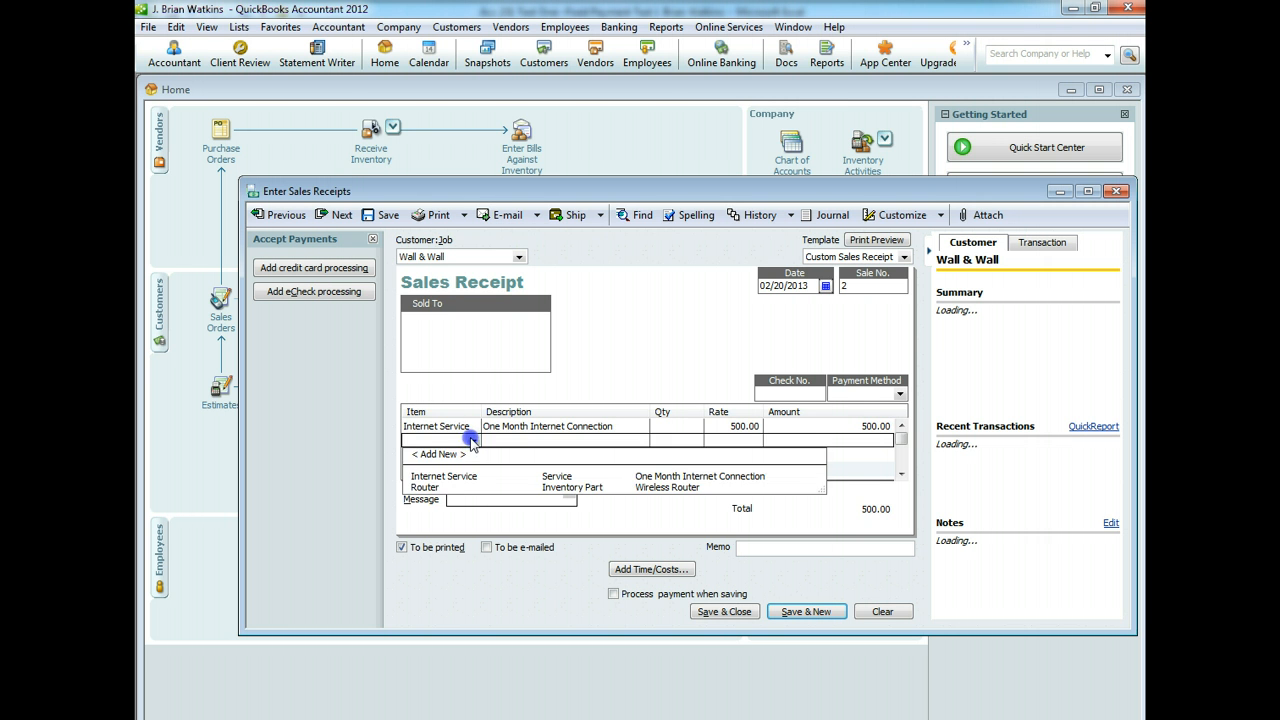
{"action": "left_click", "coordinate": [455, 488]}
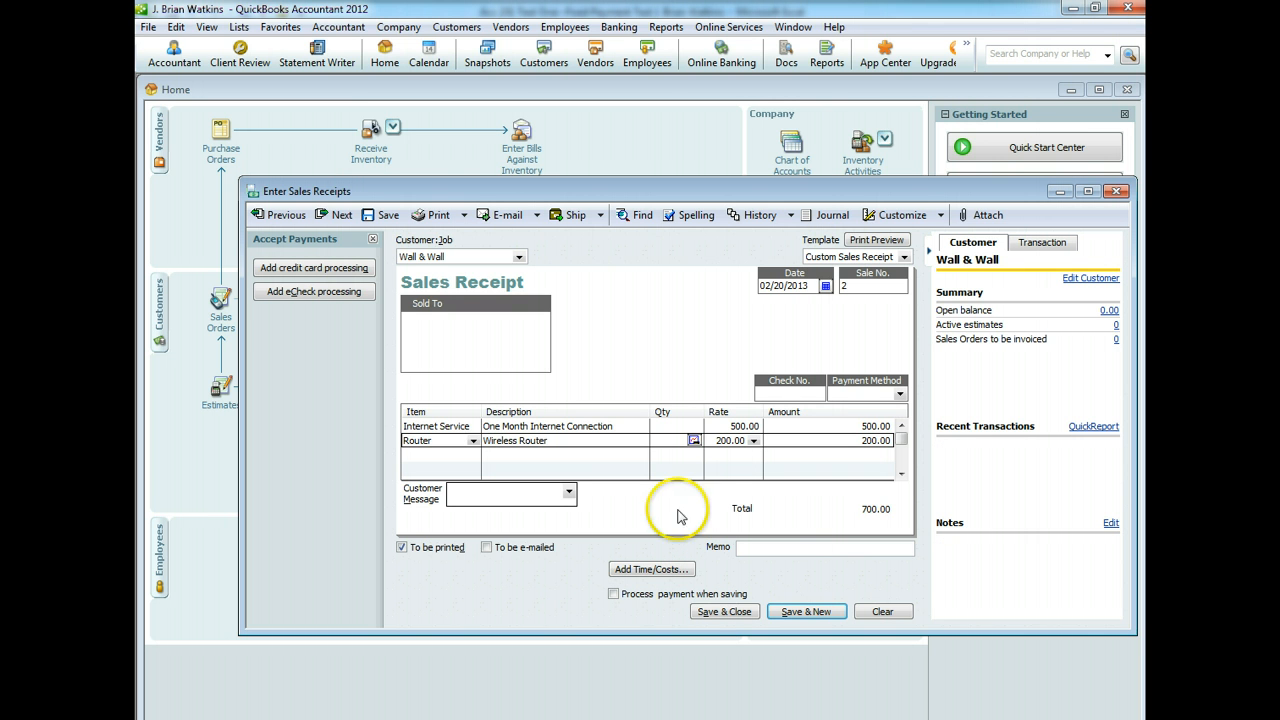
{"action": "left_click", "coordinate": [670, 440]}
{"action": "type", "text": "1"}
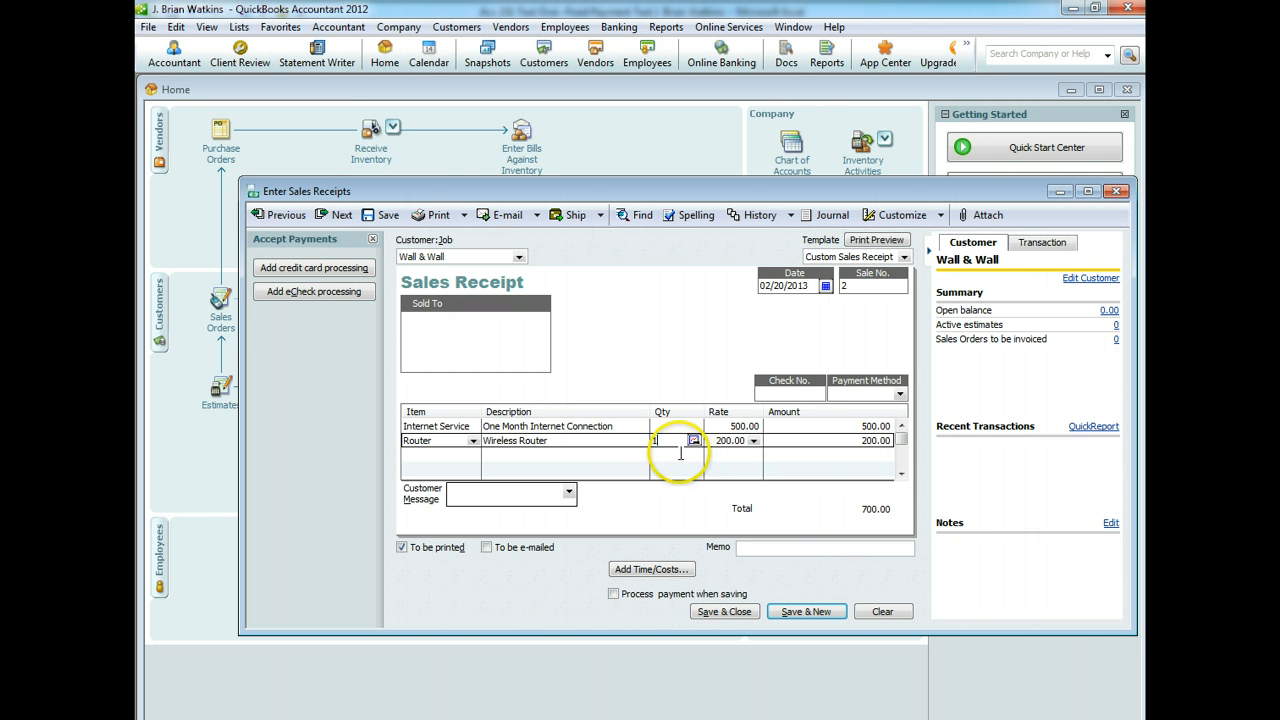
{"action": "left_click", "coordinate": [674, 427]}
{"action": "type", "text": "1"}
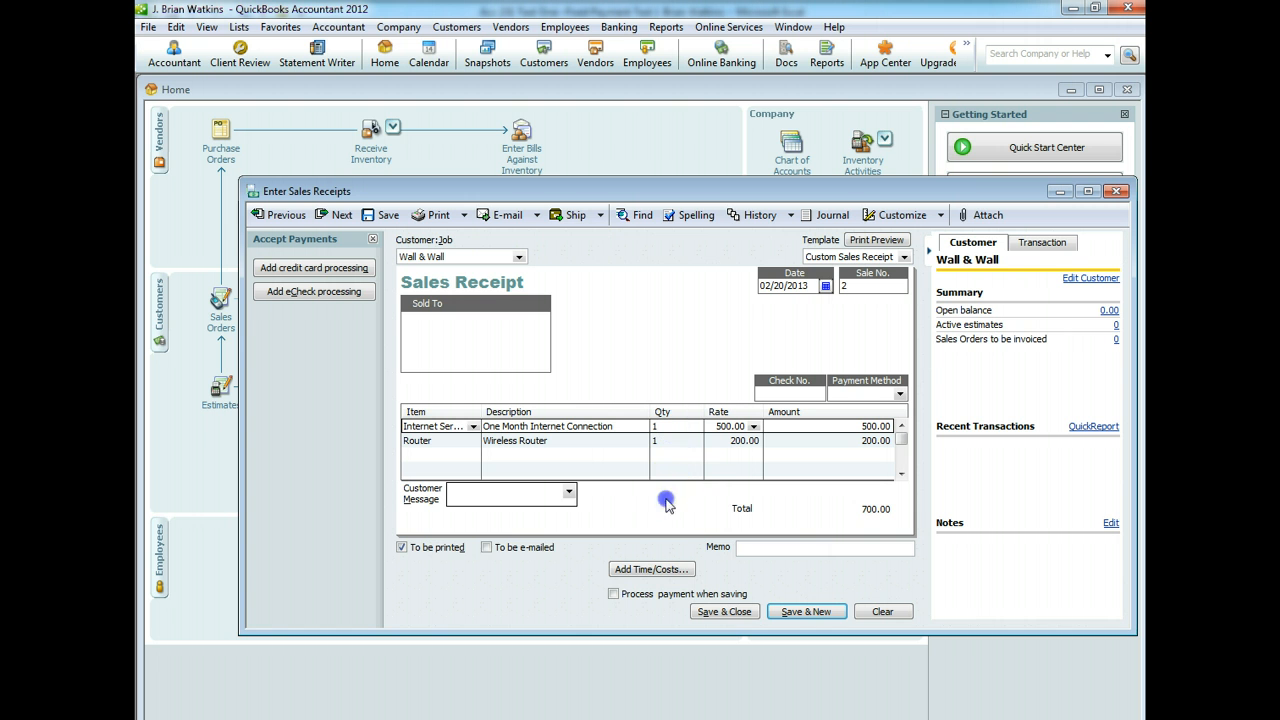
Add the customer message 'Thank you for your business.'.
{"action": "left_click", "coordinate": [568, 491]}
{"action": "left_click", "coordinate": [510, 570]}
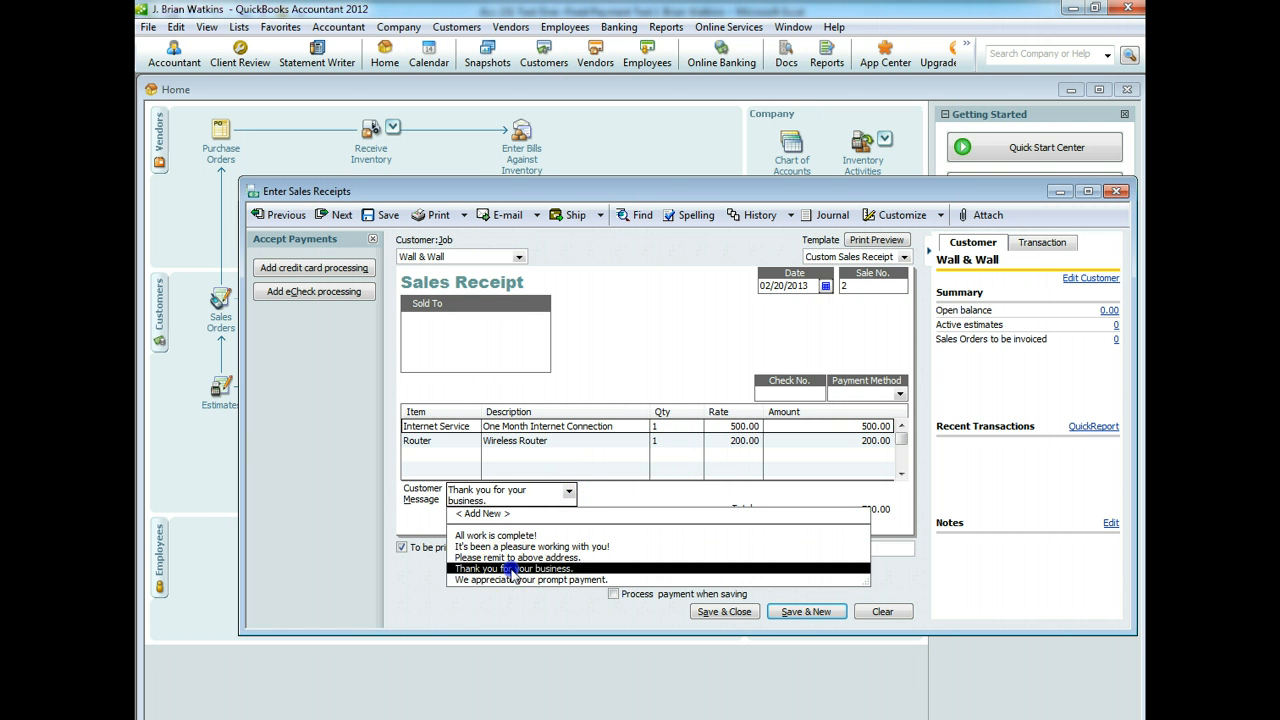
{"action": "left_click", "coordinate": [754, 547]}
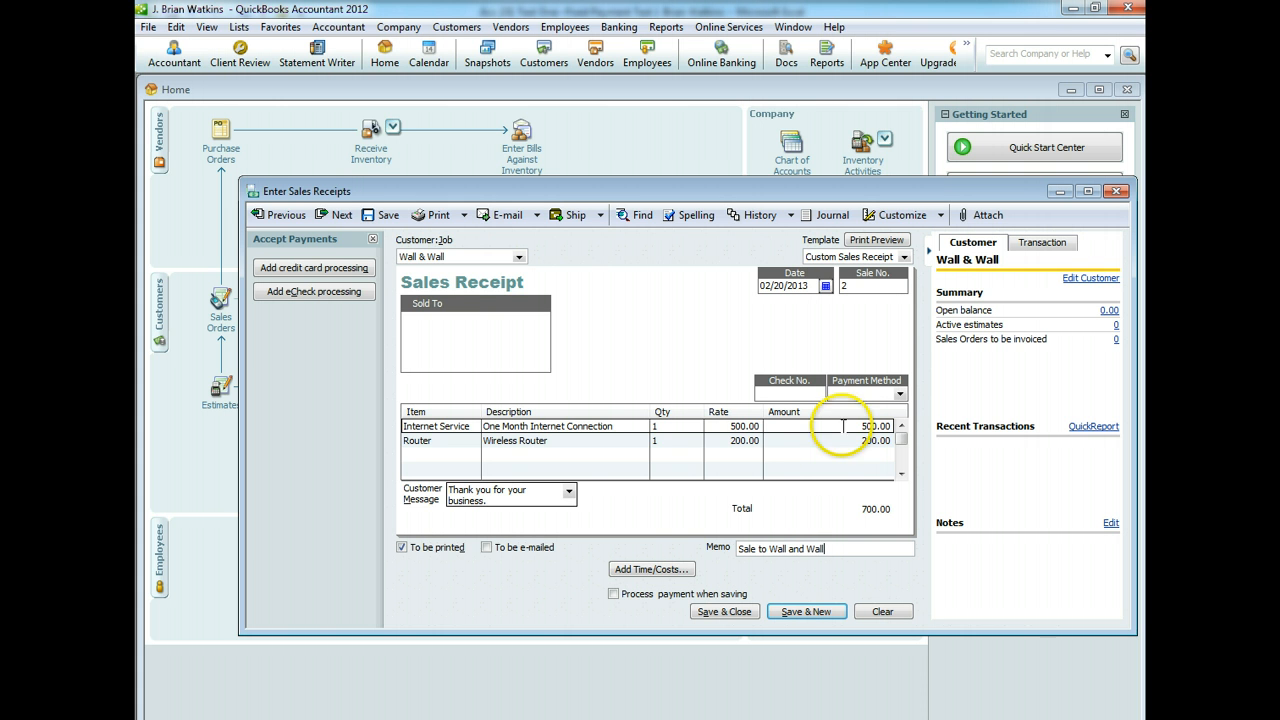
Record payment by Check number 400 and save the future-dated receipt.
{"action": "left_click", "coordinate": [899, 394]}
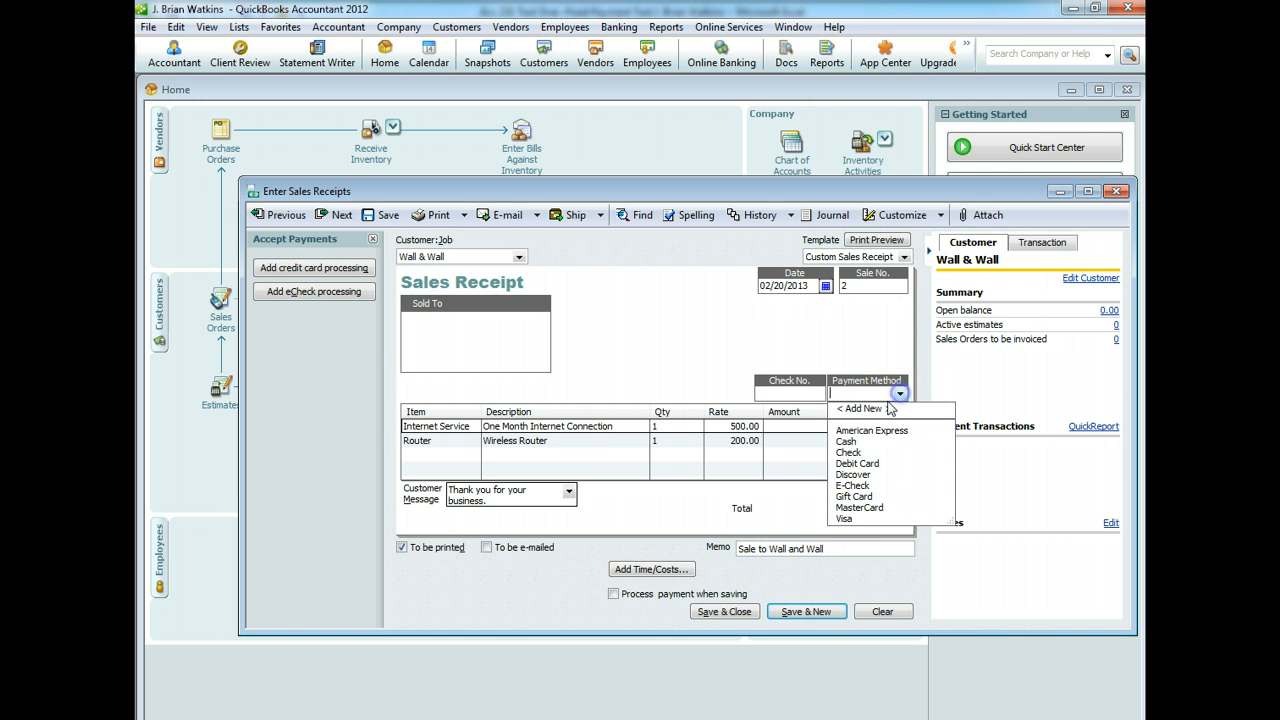
{"action": "left_click", "coordinate": [846, 441]}
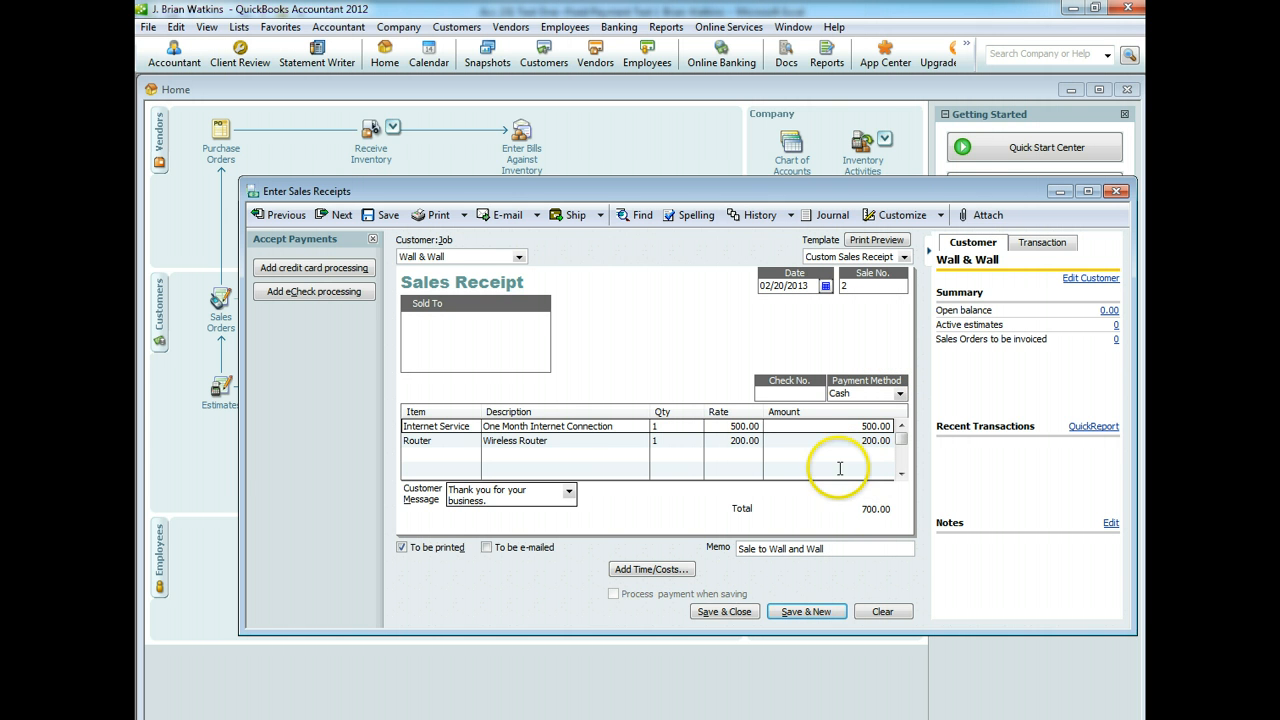
{"action": "left_click", "coordinate": [899, 394]}
{"action": "left_click", "coordinate": [848, 453]}
{"action": "left_click", "coordinate": [813, 391]}
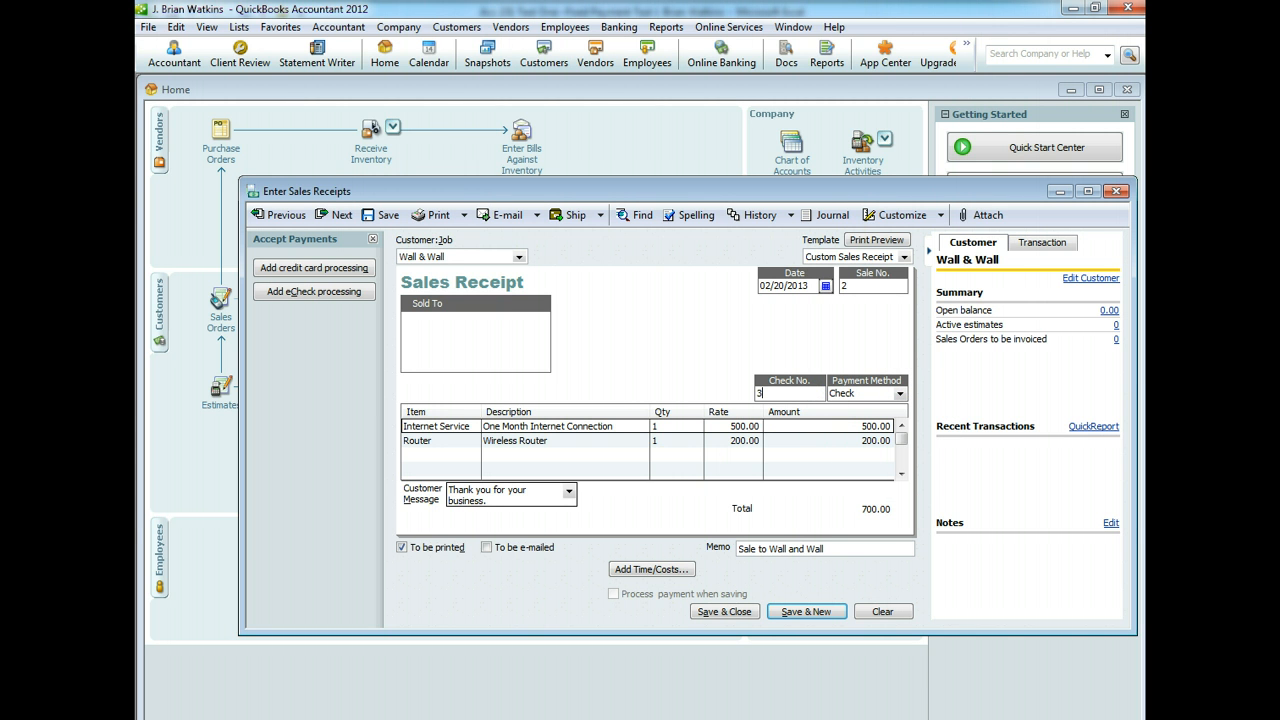
{"action": "left_click", "coordinate": [792, 390]}
{"action": "left_click", "coordinate": [726, 614]}
{"action": "left_click", "coordinate": [607, 489]}
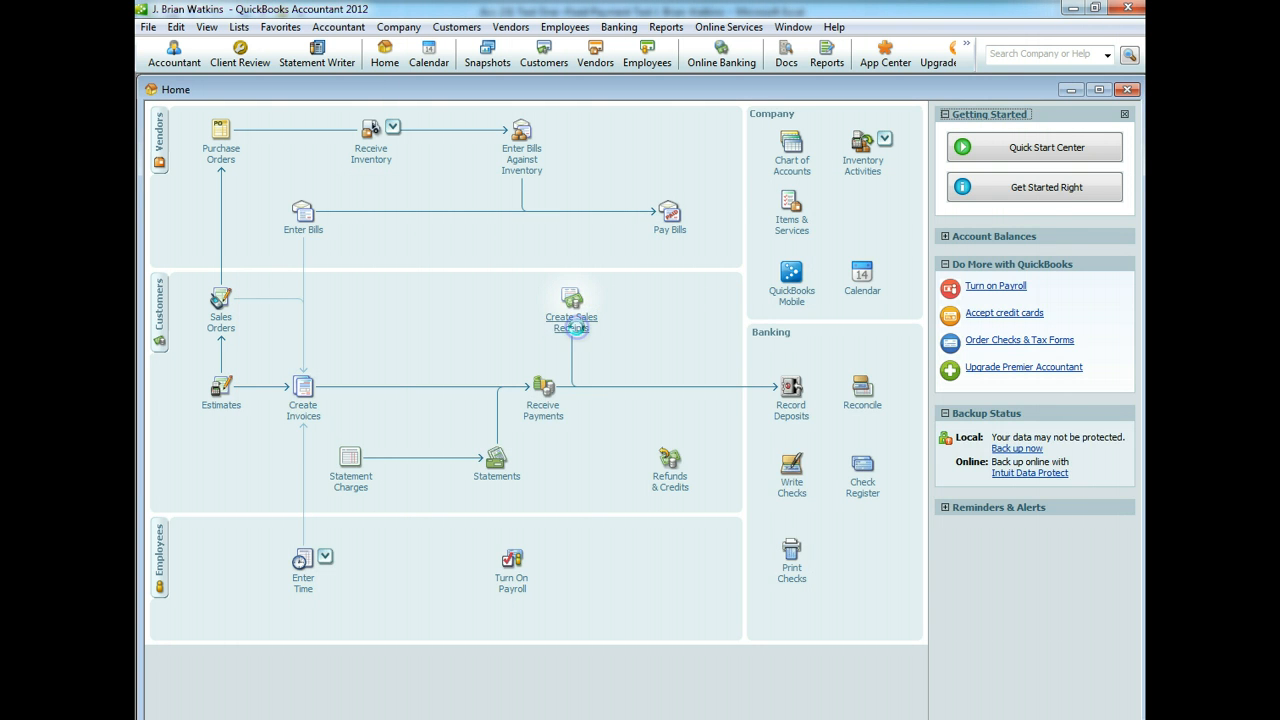
Start a sales receipt and add new customer 'Oahu Properties, Inc.' with as-of date 02/20/2013.
{"action": "left_click", "coordinate": [571, 318]}
{"action": "left_click", "coordinate": [518, 257]}
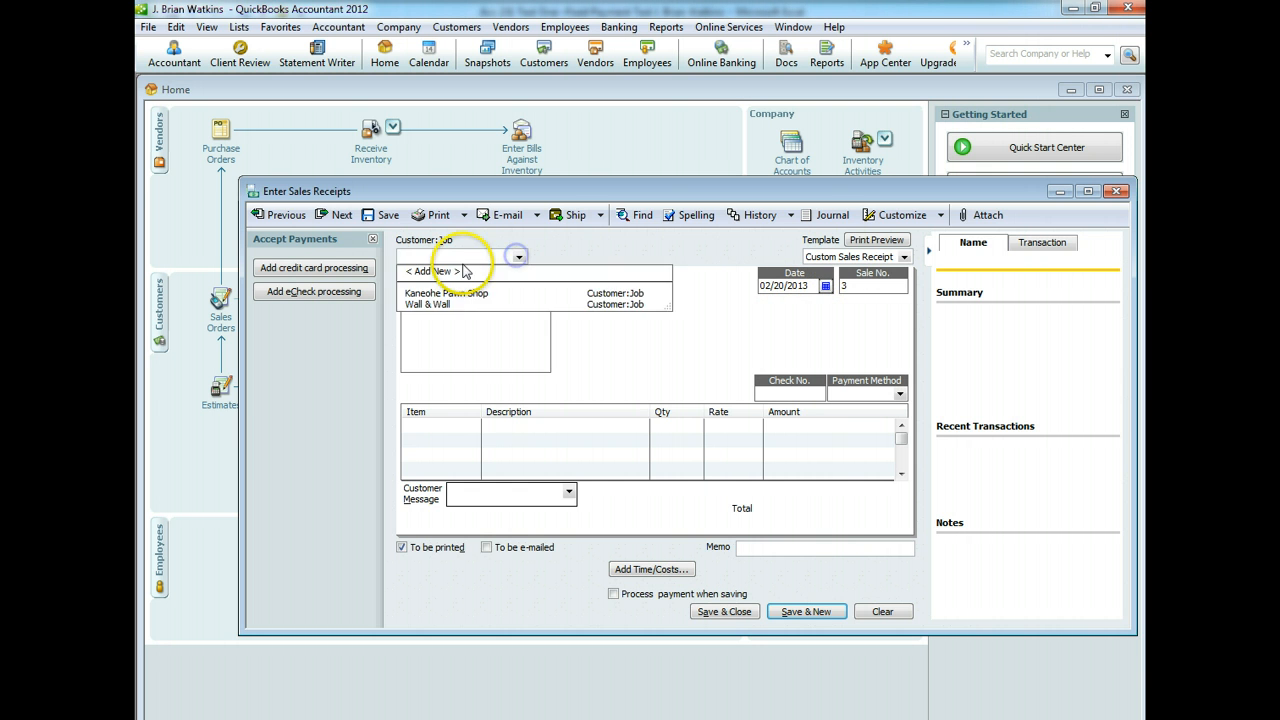
{"action": "left_click", "coordinate": [452, 278]}
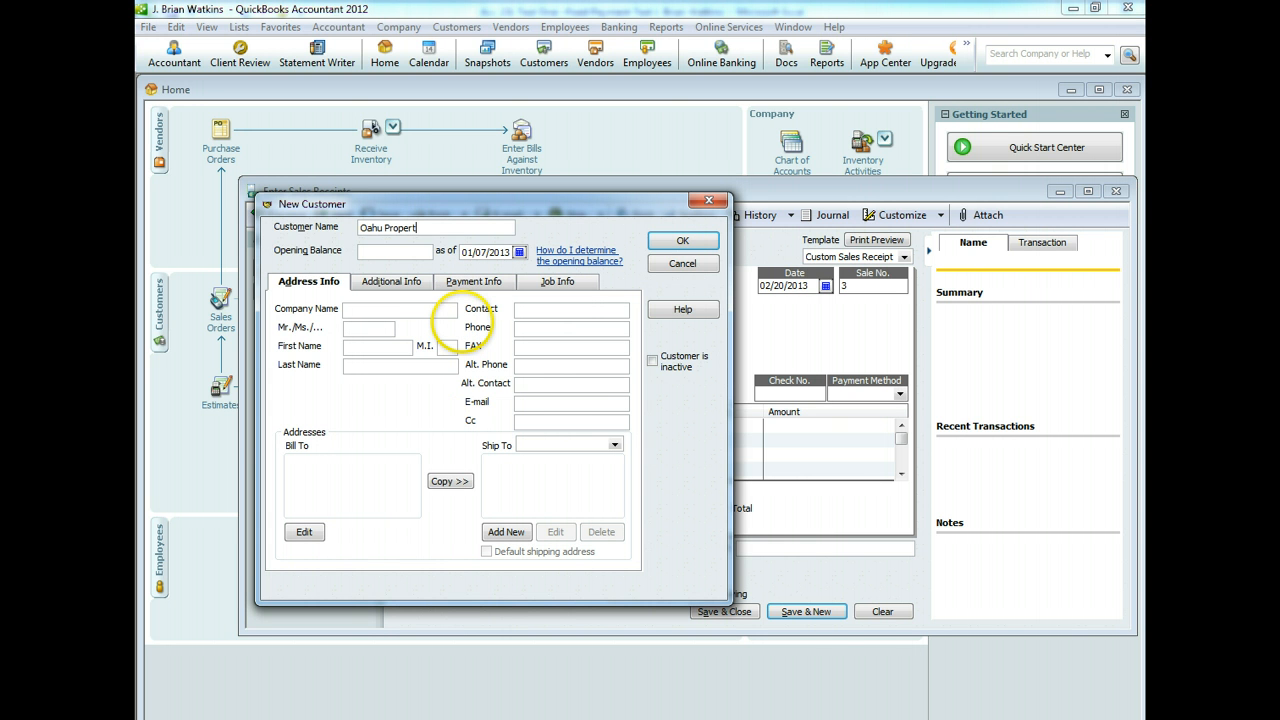
{"action": "type", "text": "Oahu Properties, Inc."}
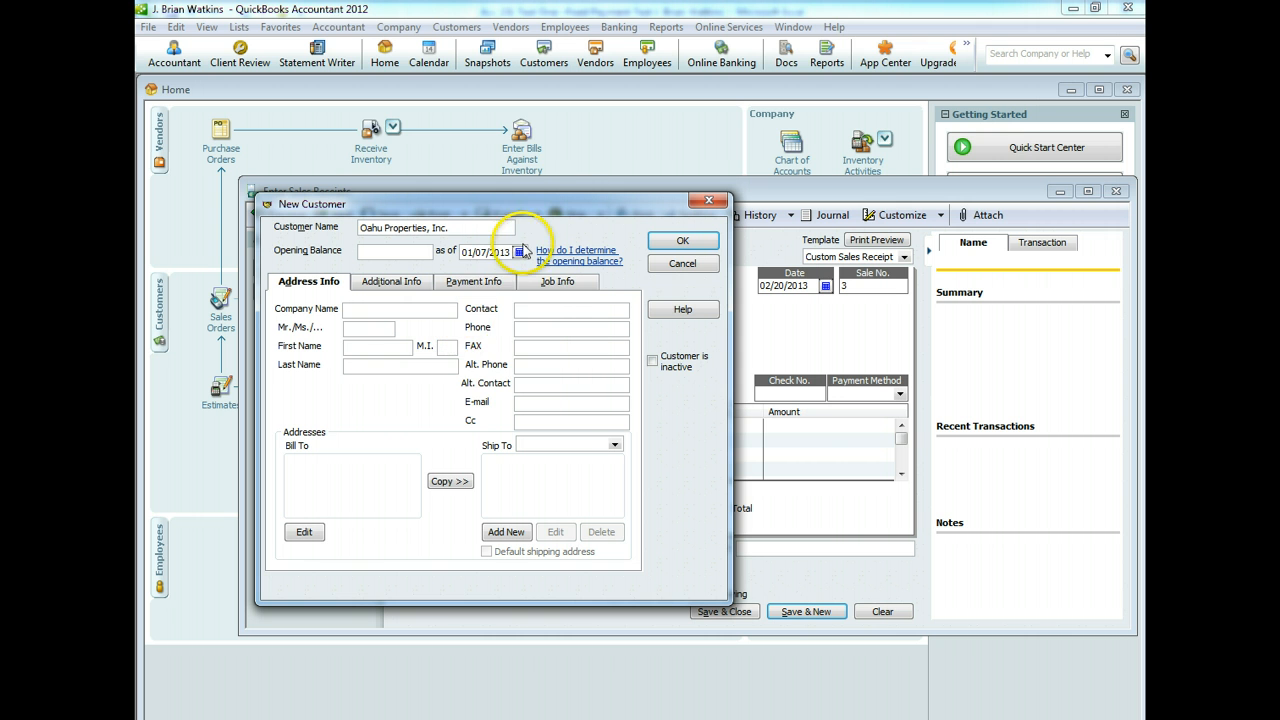
{"action": "left_click", "coordinate": [519, 252]}
{"action": "left_click", "coordinate": [600, 270]}
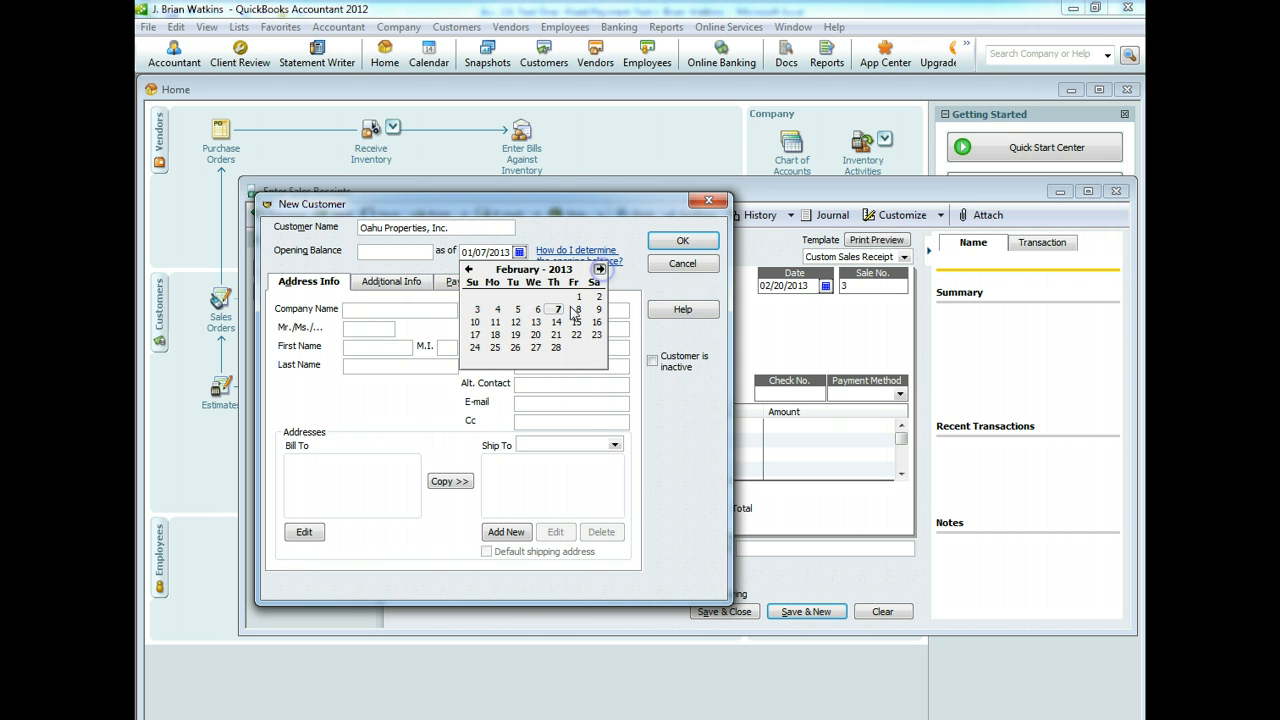
{"action": "left_click", "coordinate": [539, 340]}
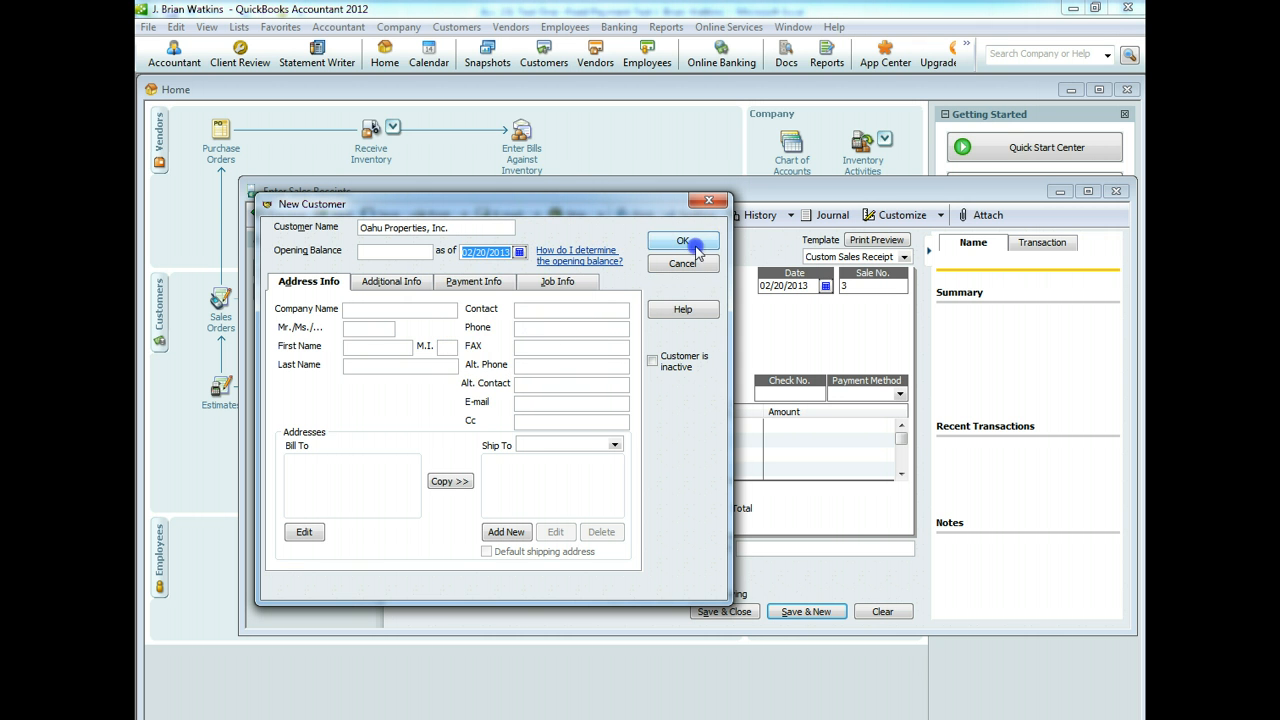
{"action": "left_click", "coordinate": [683, 241]}
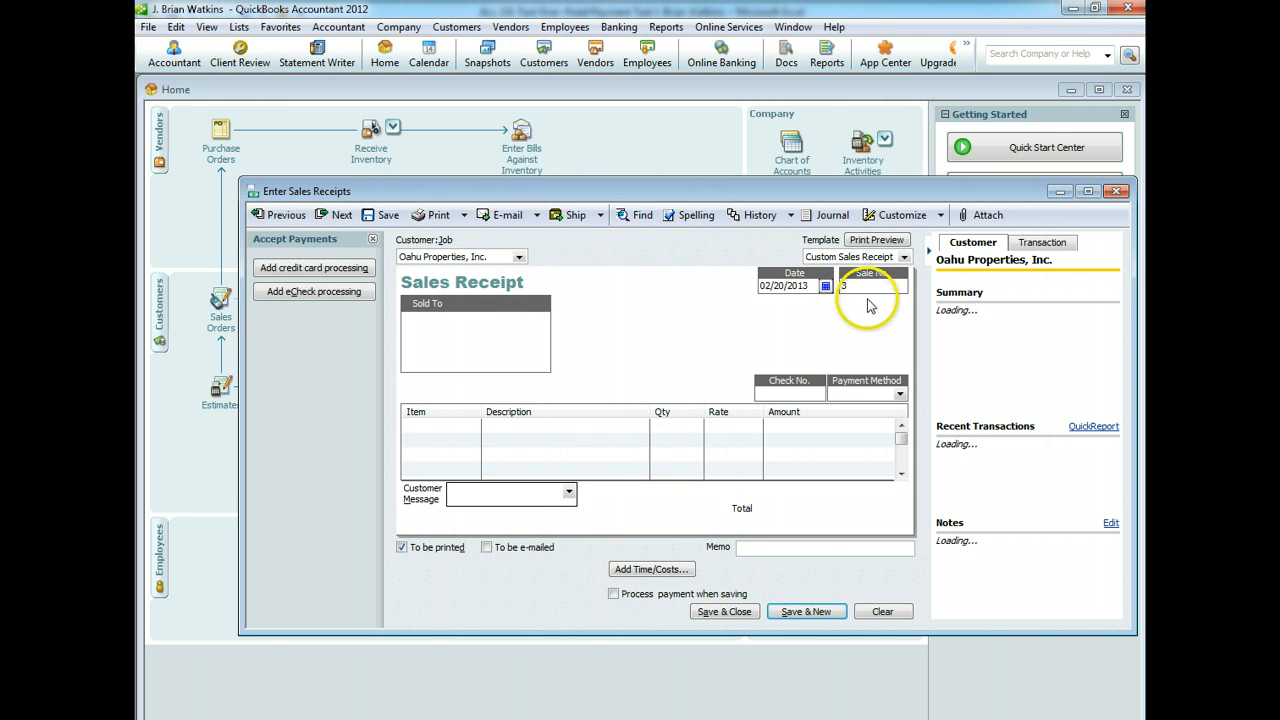
Add Internet Service and Router line items, each with quantity 1.
{"action": "left_click", "coordinate": [437, 424]}
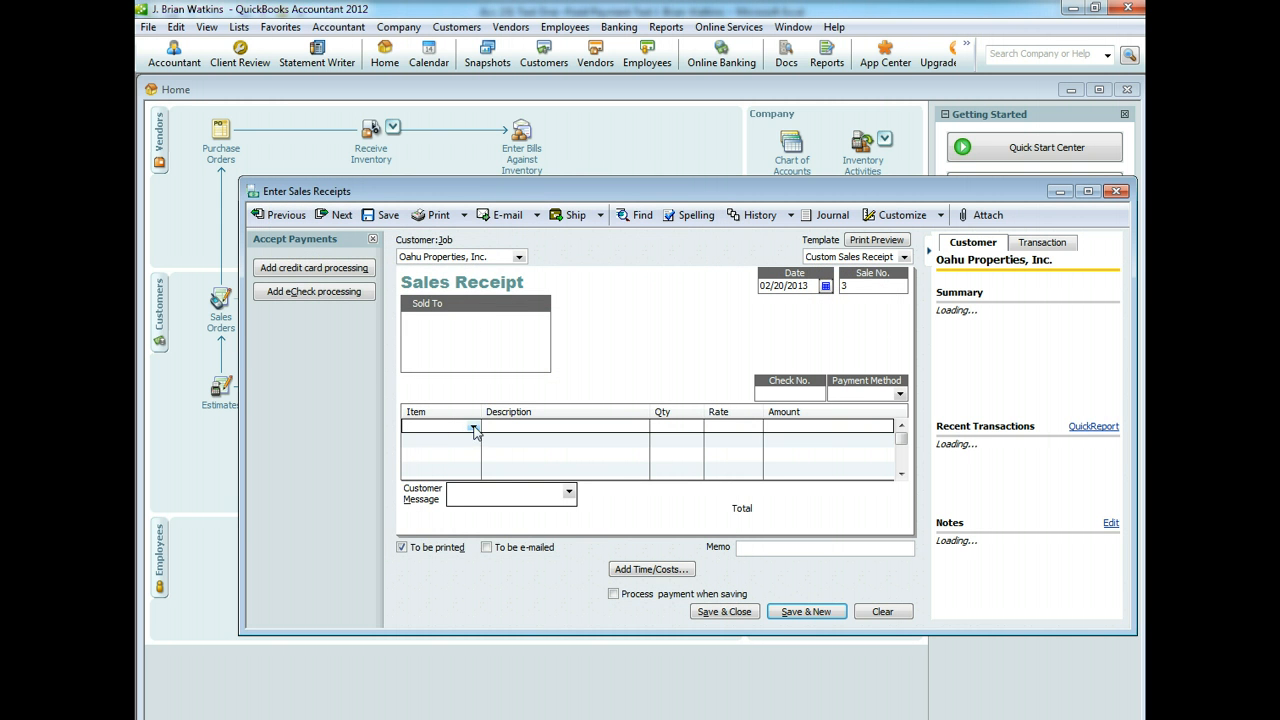
{"action": "left_click", "coordinate": [474, 428]}
{"action": "left_click", "coordinate": [452, 457]}
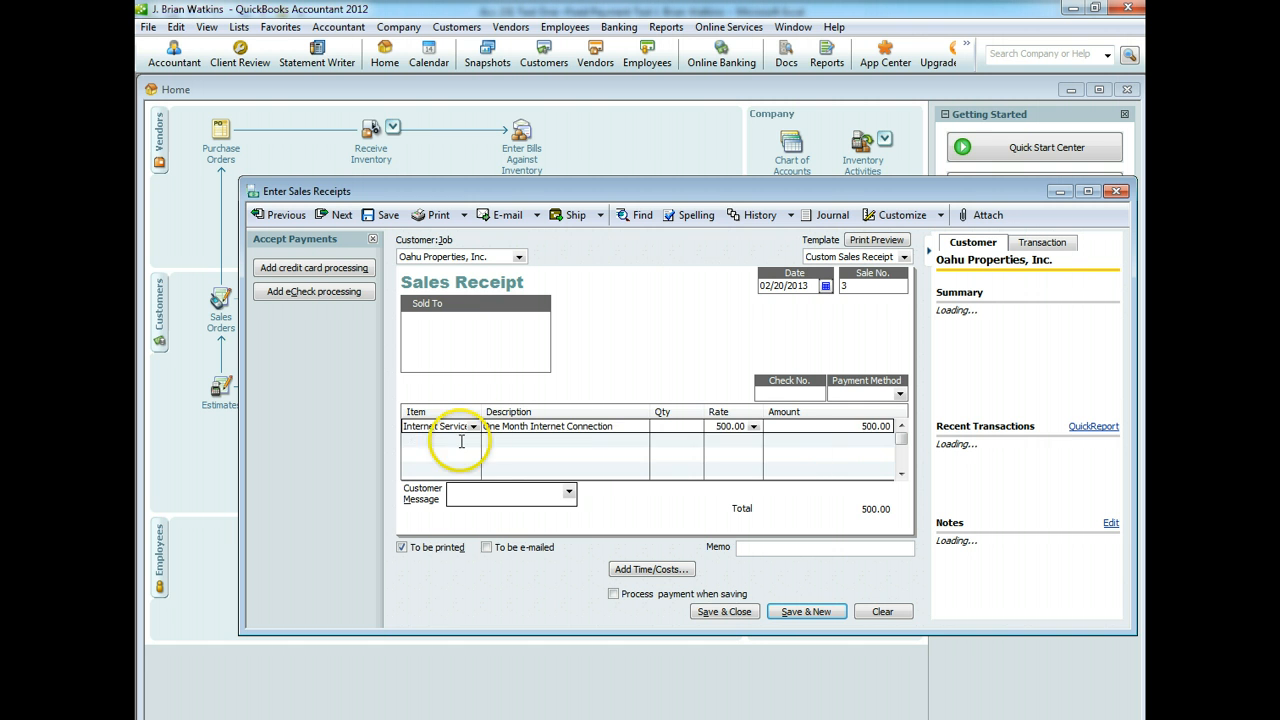
{"action": "left_click", "coordinate": [461, 441]}
{"action": "left_click", "coordinate": [473, 441]}
{"action": "left_click", "coordinate": [448, 489]}
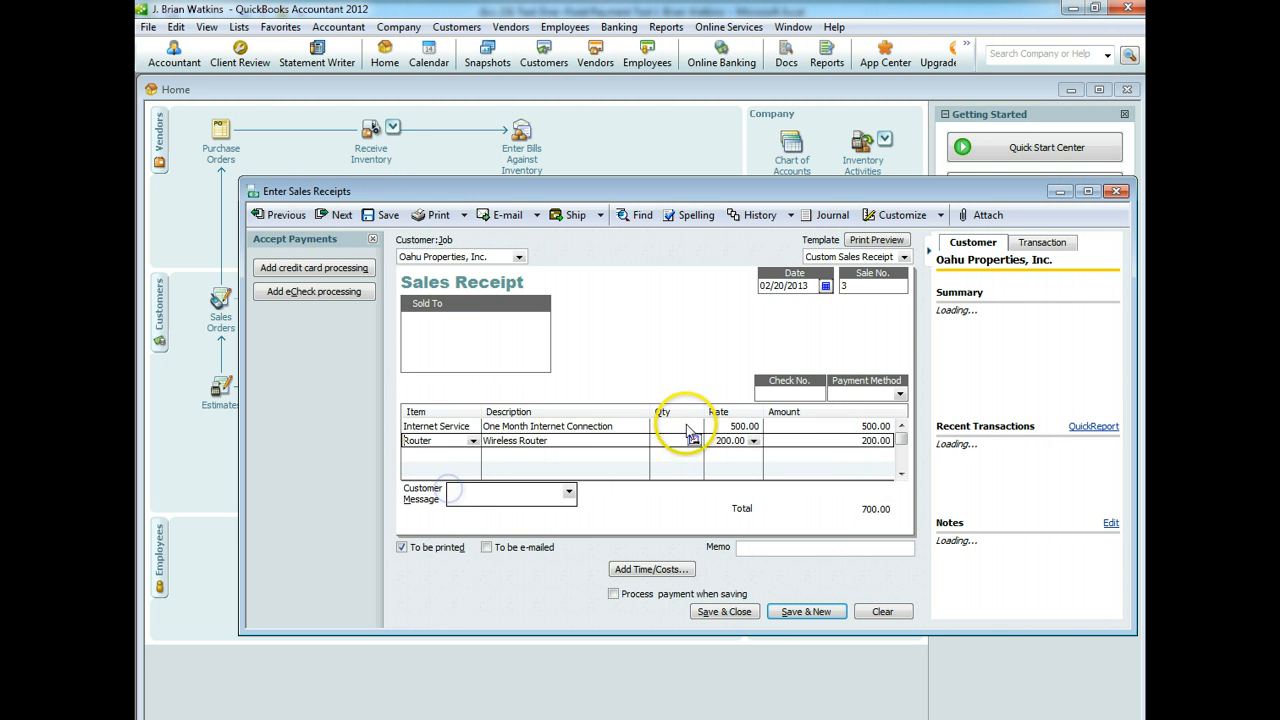
{"action": "left_click", "coordinate": [678, 424]}
{"action": "type", "text": "1"}
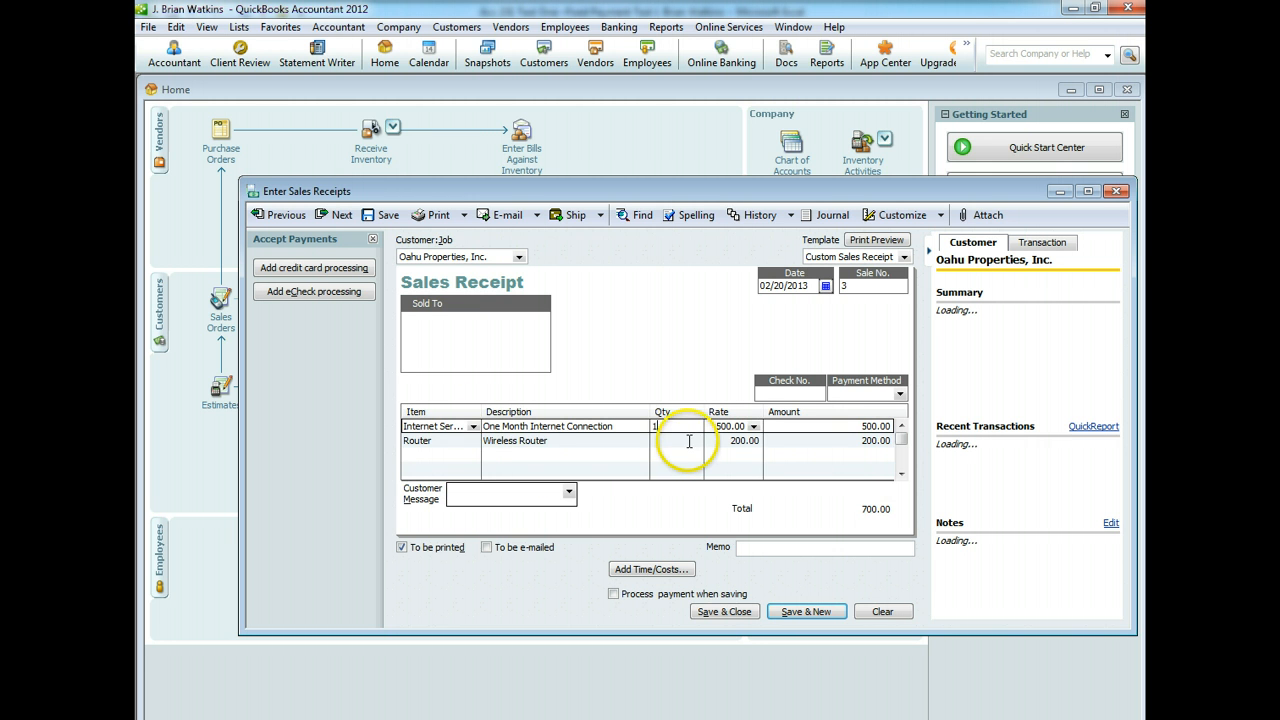
{"action": "left_click", "coordinate": [688, 441]}
{"action": "type", "text": "1"}
Add the memo and thank-you customer message, then save the future-dated 700.00 receipt.
{"action": "left_click", "coordinate": [755, 548]}
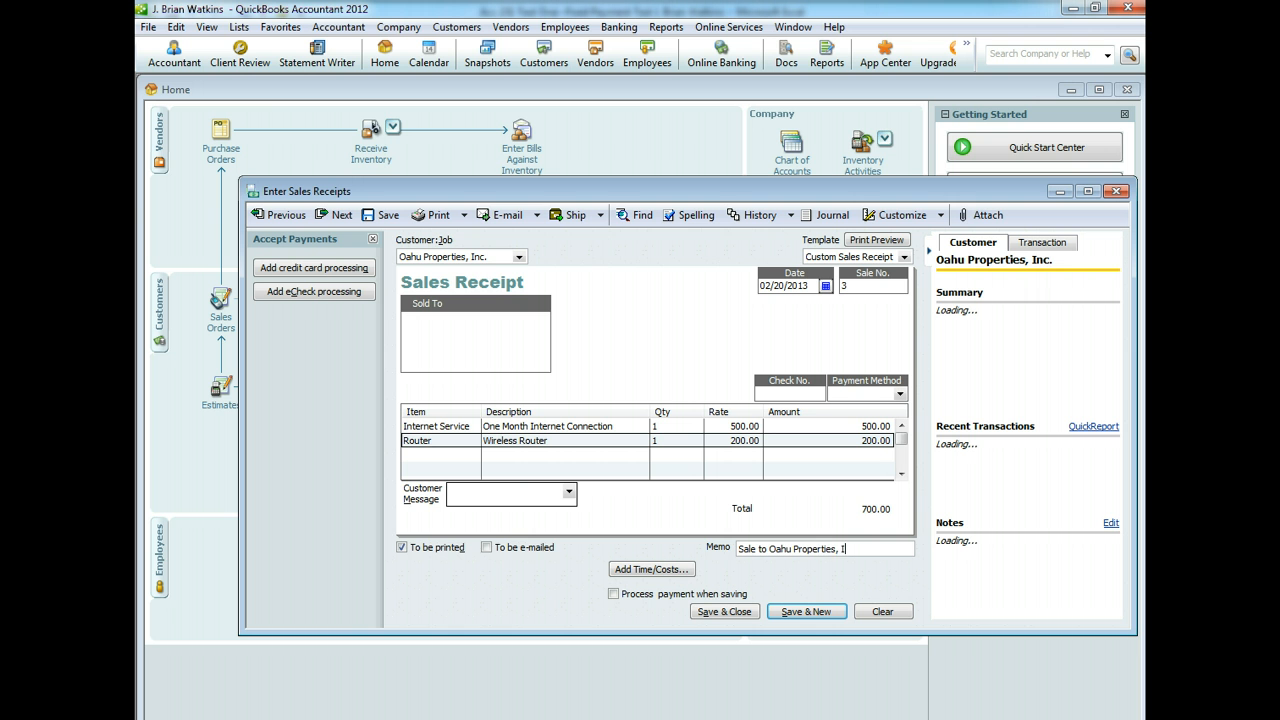
{"action": "left_click", "coordinate": [568, 491]}
{"action": "left_click", "coordinate": [530, 568]}
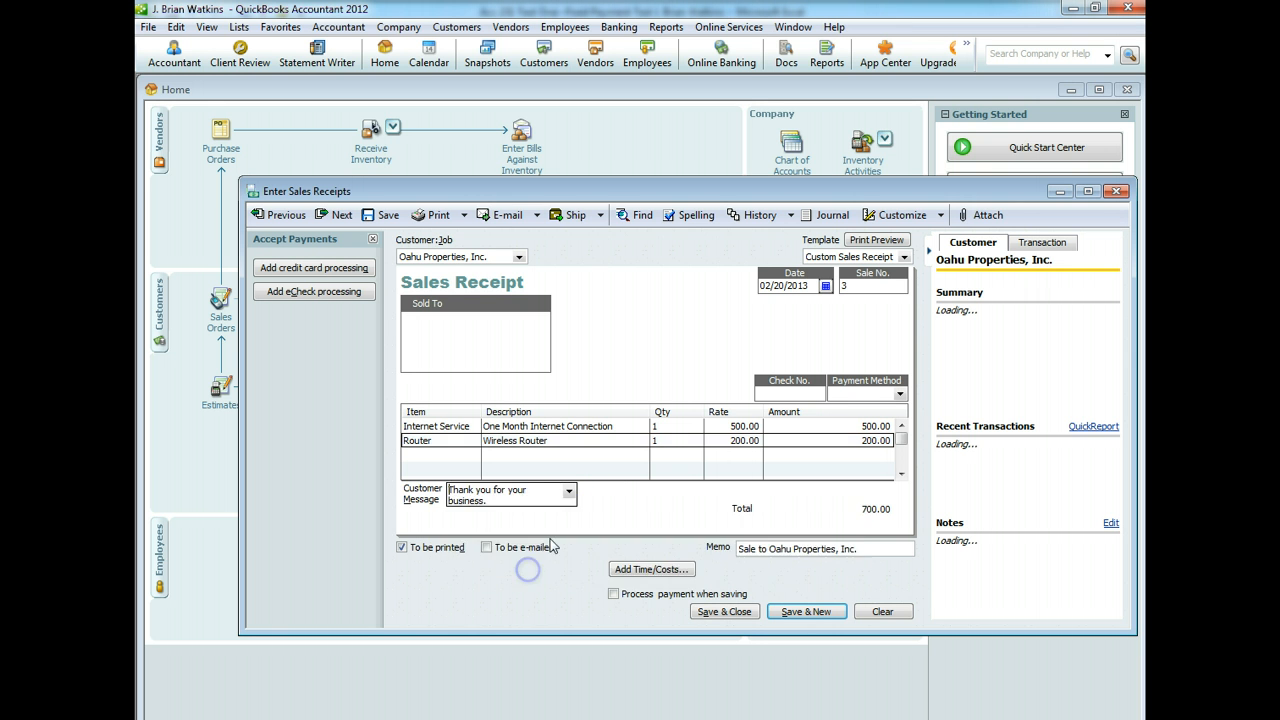
{"action": "left_click", "coordinate": [730, 612]}
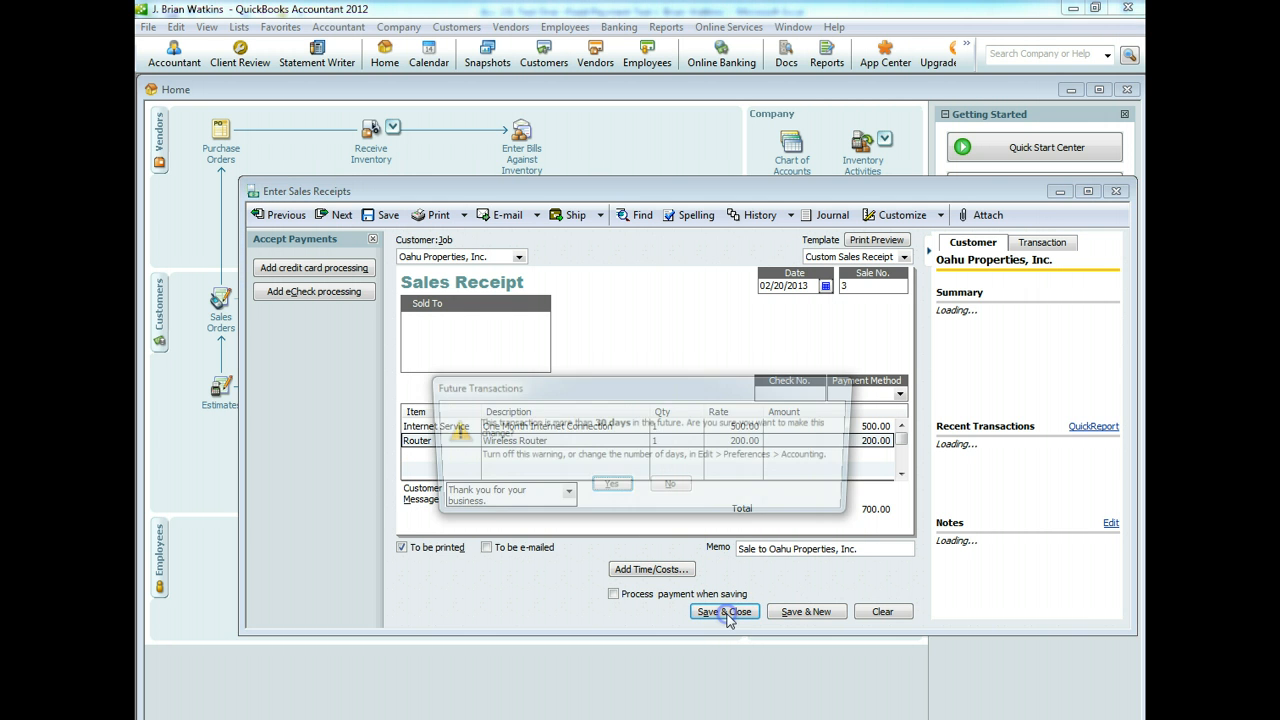
{"action": "left_click", "coordinate": [610, 488]}
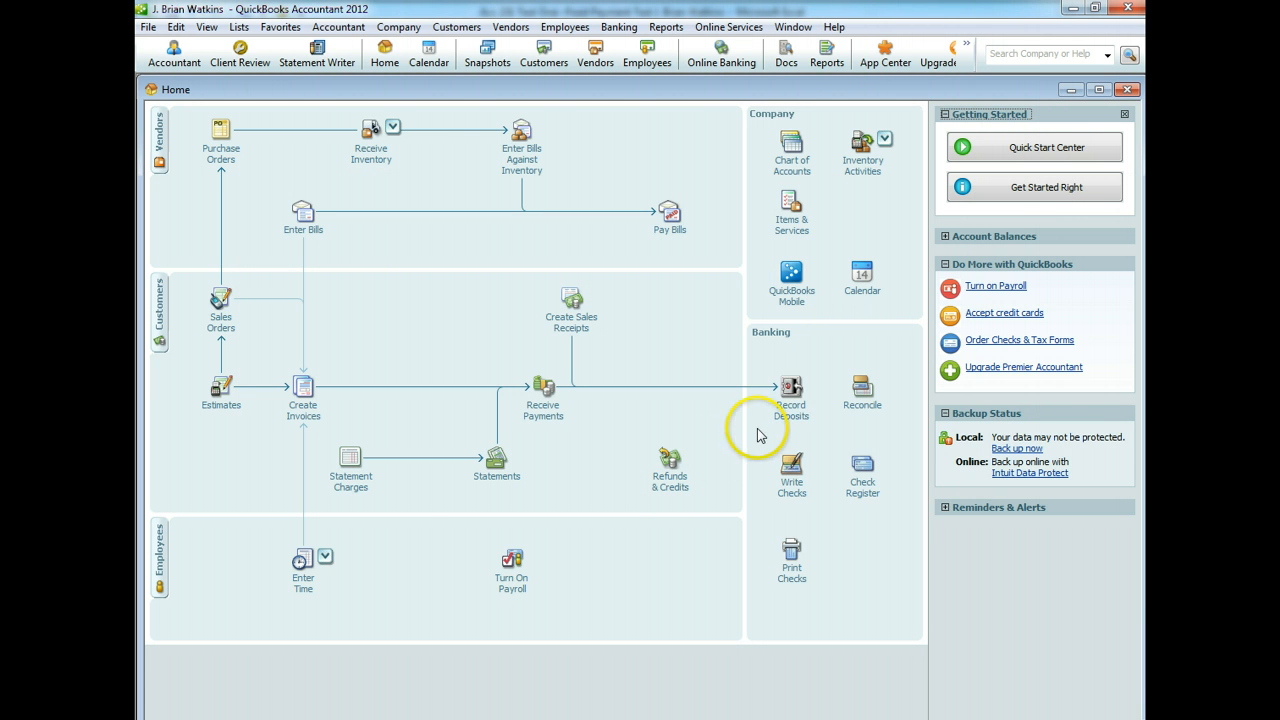
Deposit the Oahu Properties and Wall & Wall payments, 1,400.00 total, confirming the future-dated deposit.
{"action": "left_click", "coordinate": [787, 418]}
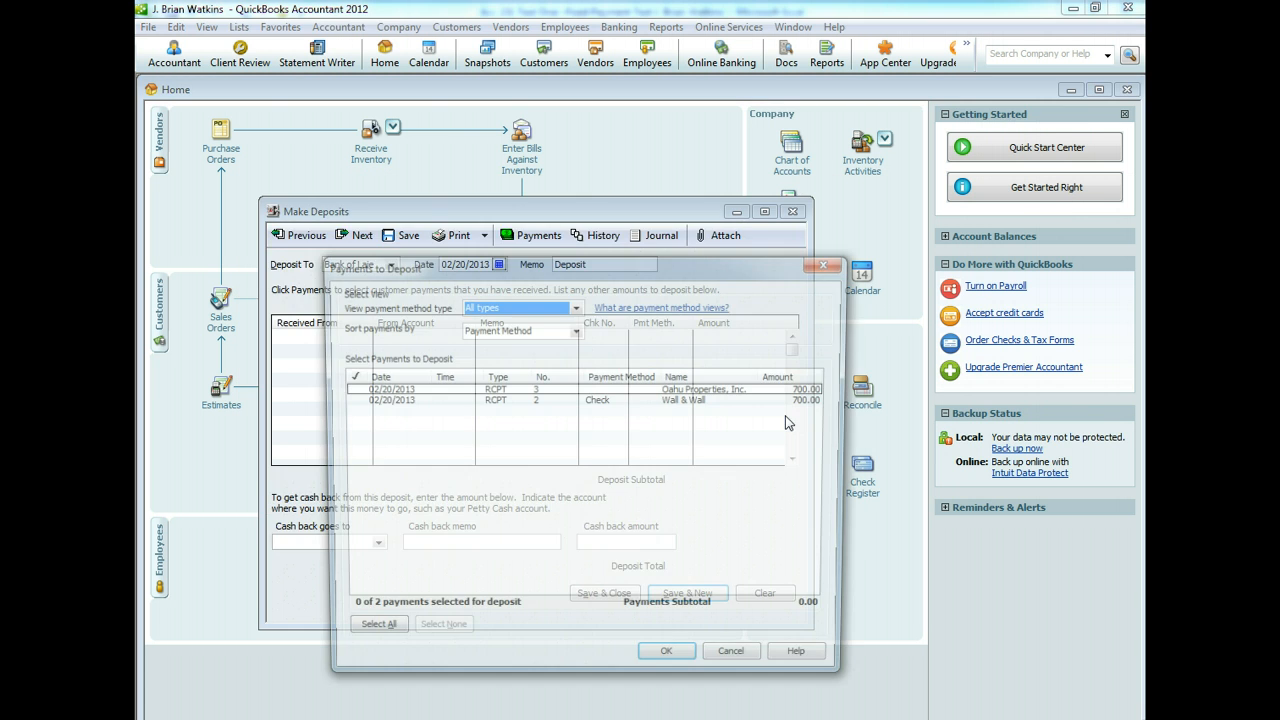
{"action": "left_click", "coordinate": [347, 388]}
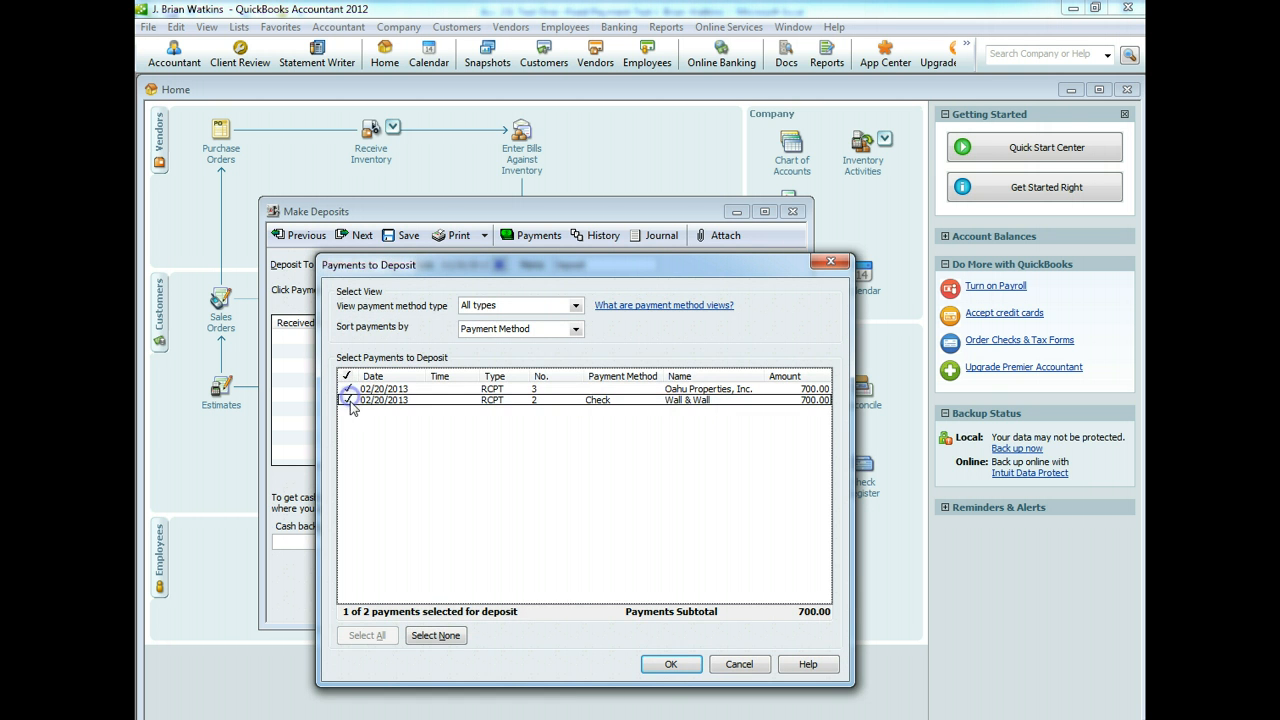
{"action": "left_click", "coordinate": [347, 400]}
{"action": "left_click", "coordinate": [670, 664]}
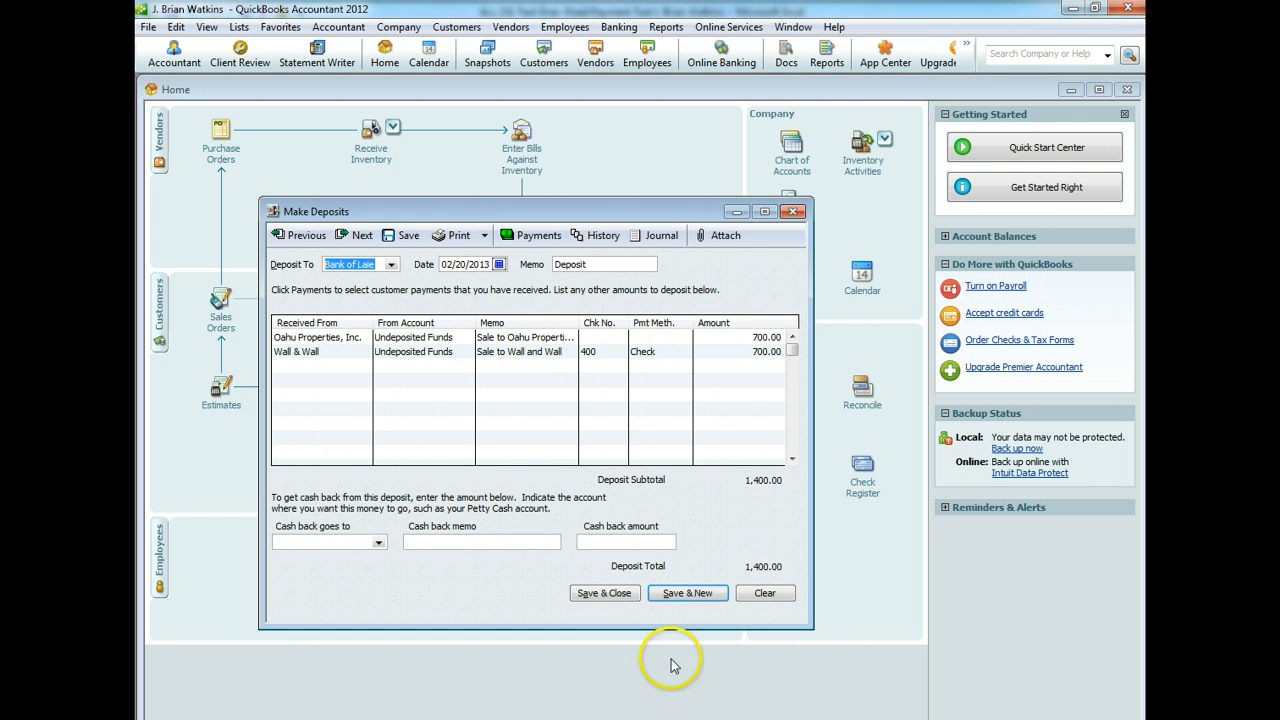
{"action": "left_click", "coordinate": [604, 593]}
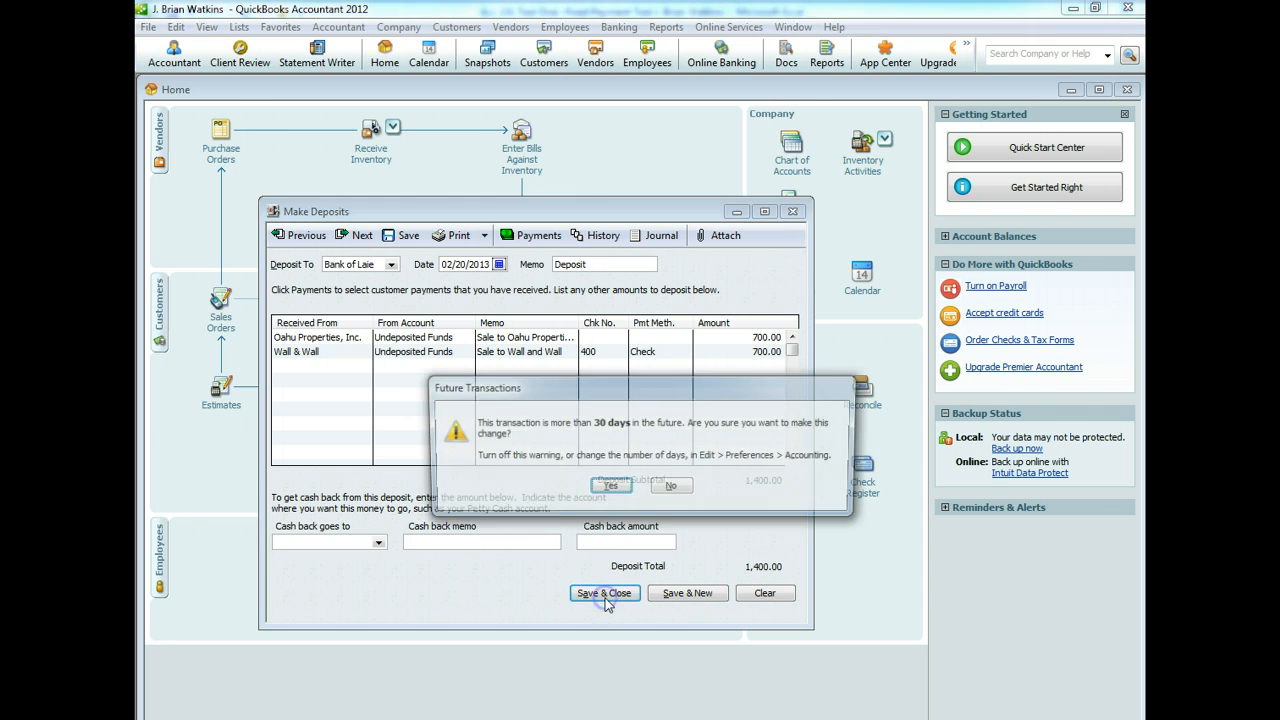
{"action": "left_click", "coordinate": [616, 488]}
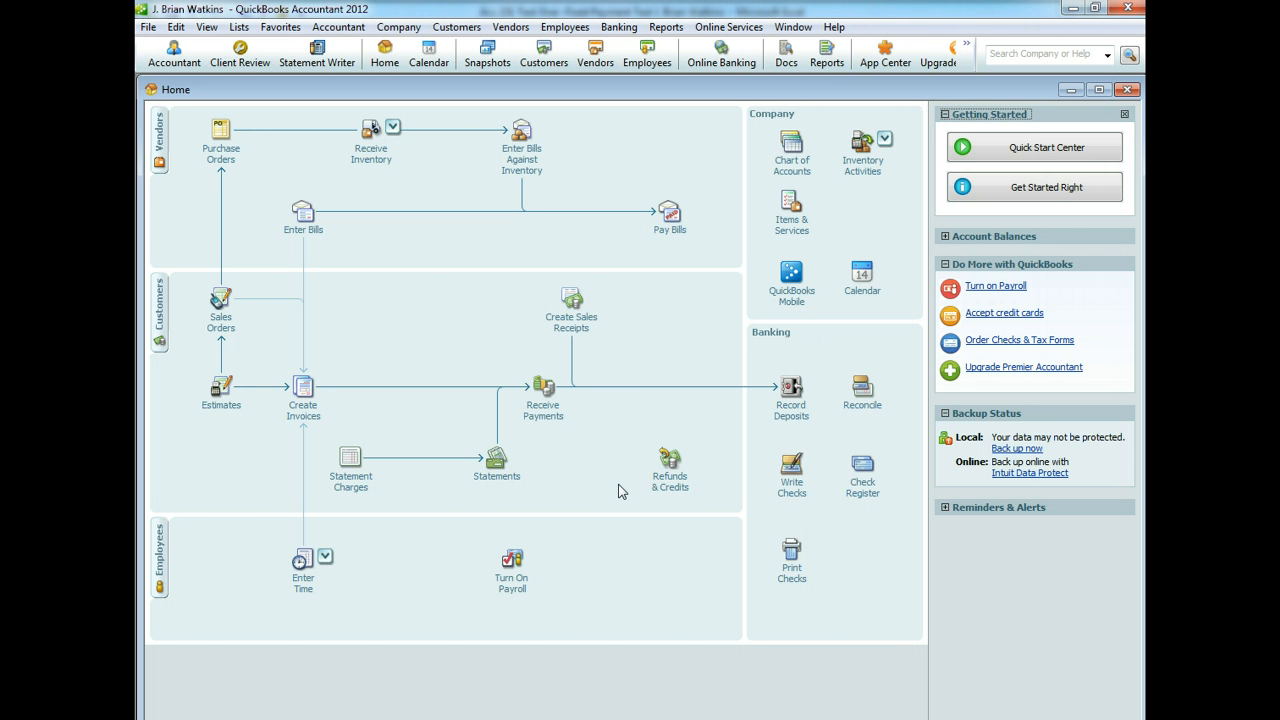
Write a check to Bank of Laie with a 104.17 Interest Expense line.
{"action": "left_click", "coordinate": [792, 490]}
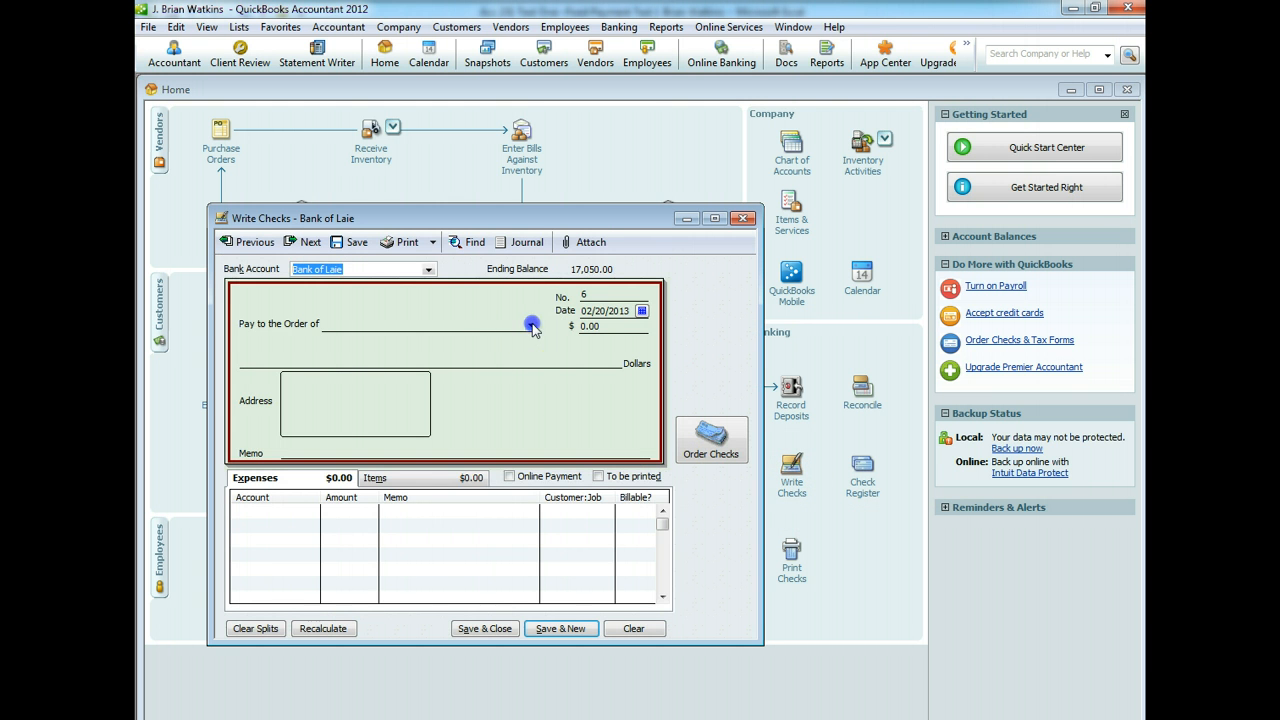
{"action": "left_click", "coordinate": [531, 326]}
{"action": "left_click", "coordinate": [372, 392]}
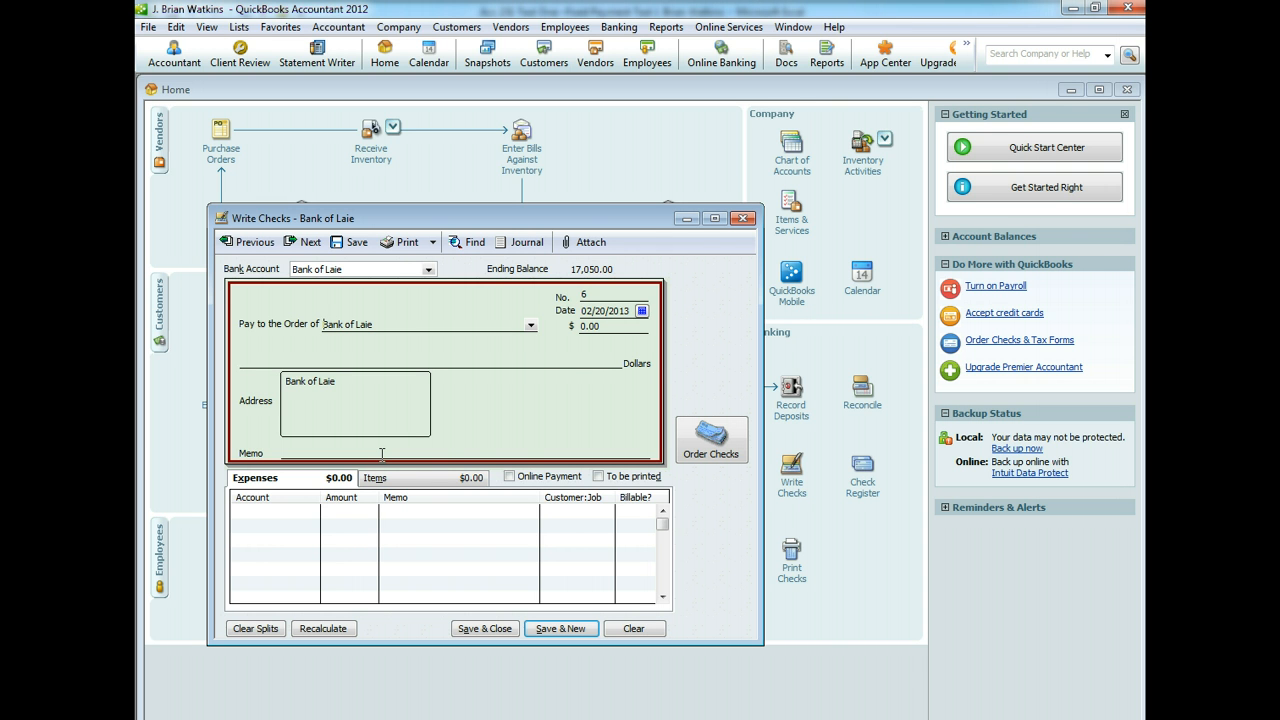
{"action": "left_click", "coordinate": [316, 513]}
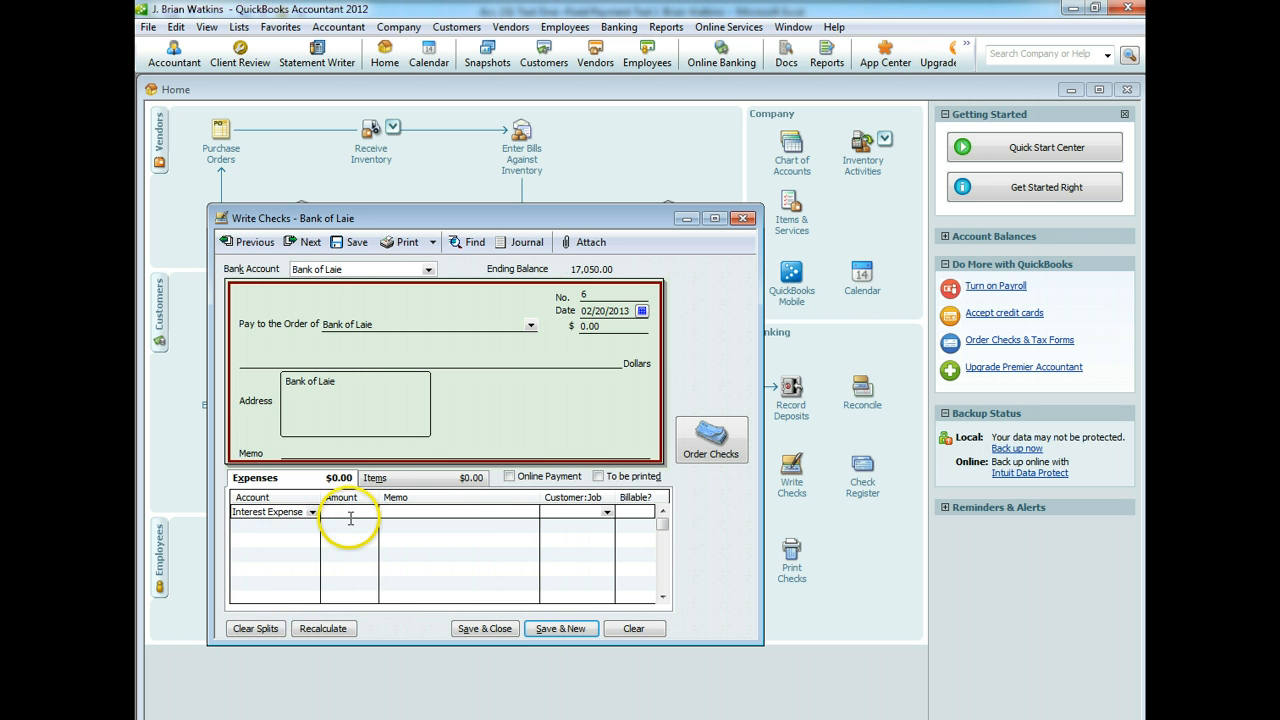
{"action": "left_click", "coordinate": [350, 512]}
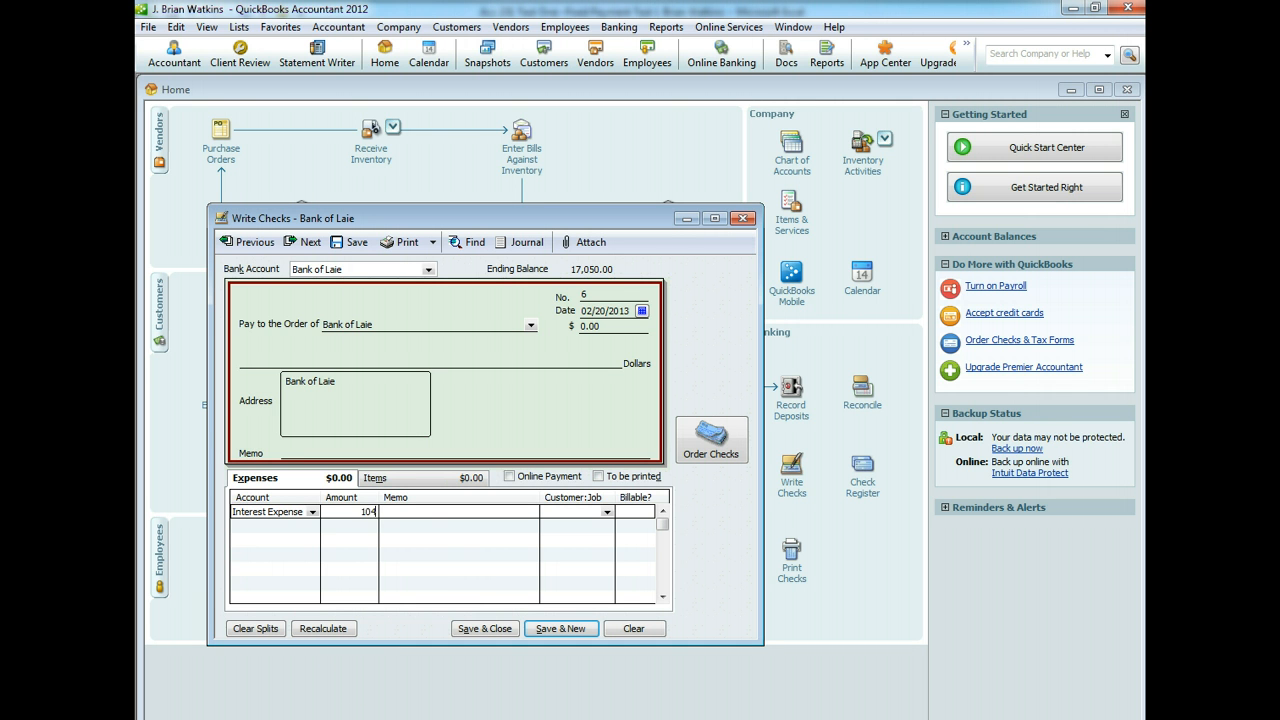
Add a second expense line for Note Payable--Bank of Laie and move to its amount.
{"action": "left_click", "coordinate": [302, 526]}
{"action": "left_click", "coordinate": [313, 527]}
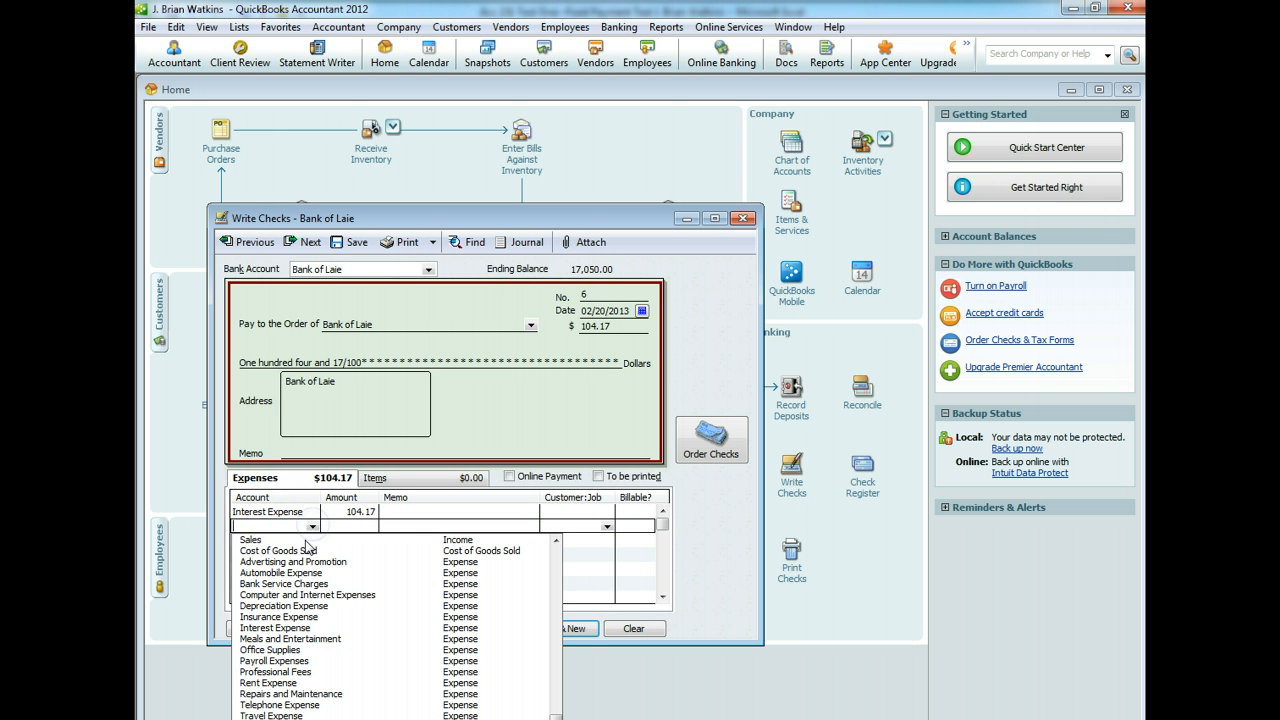
{"action": "scroll", "coordinate": [300, 600], "scroll_direction": "up", "scroll_amount": 5}
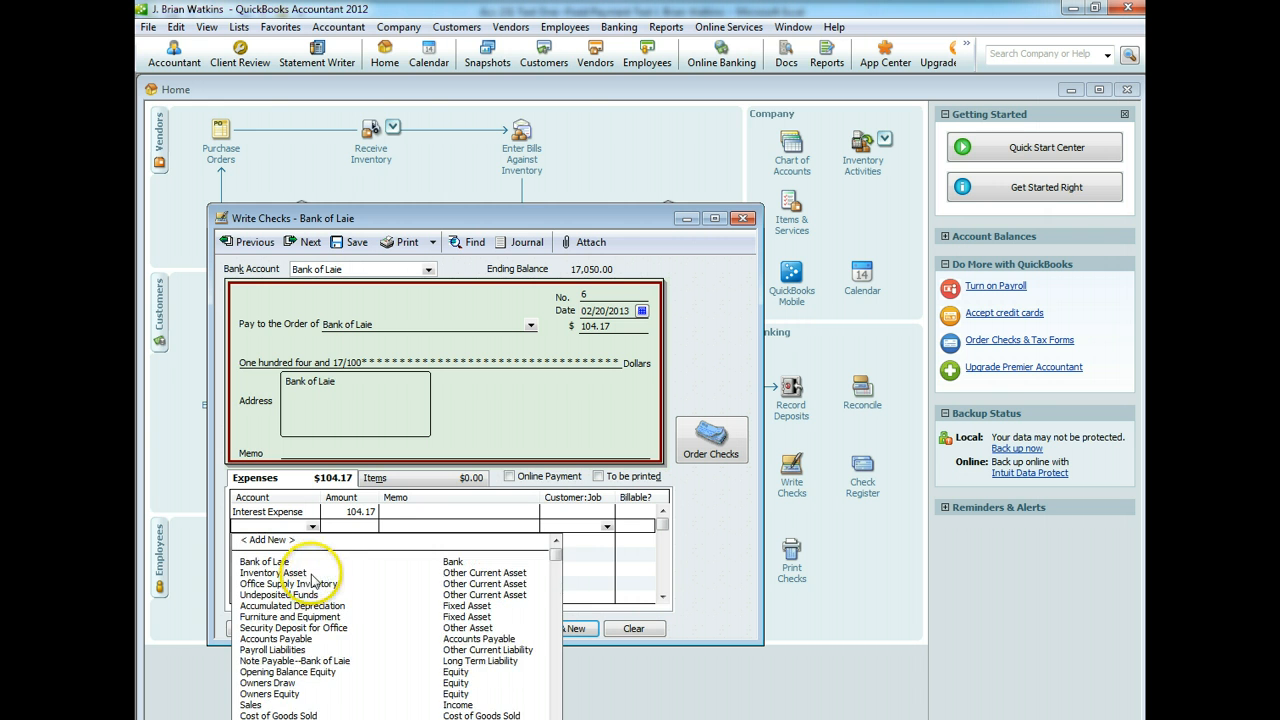
{"action": "left_click", "coordinate": [303, 662]}
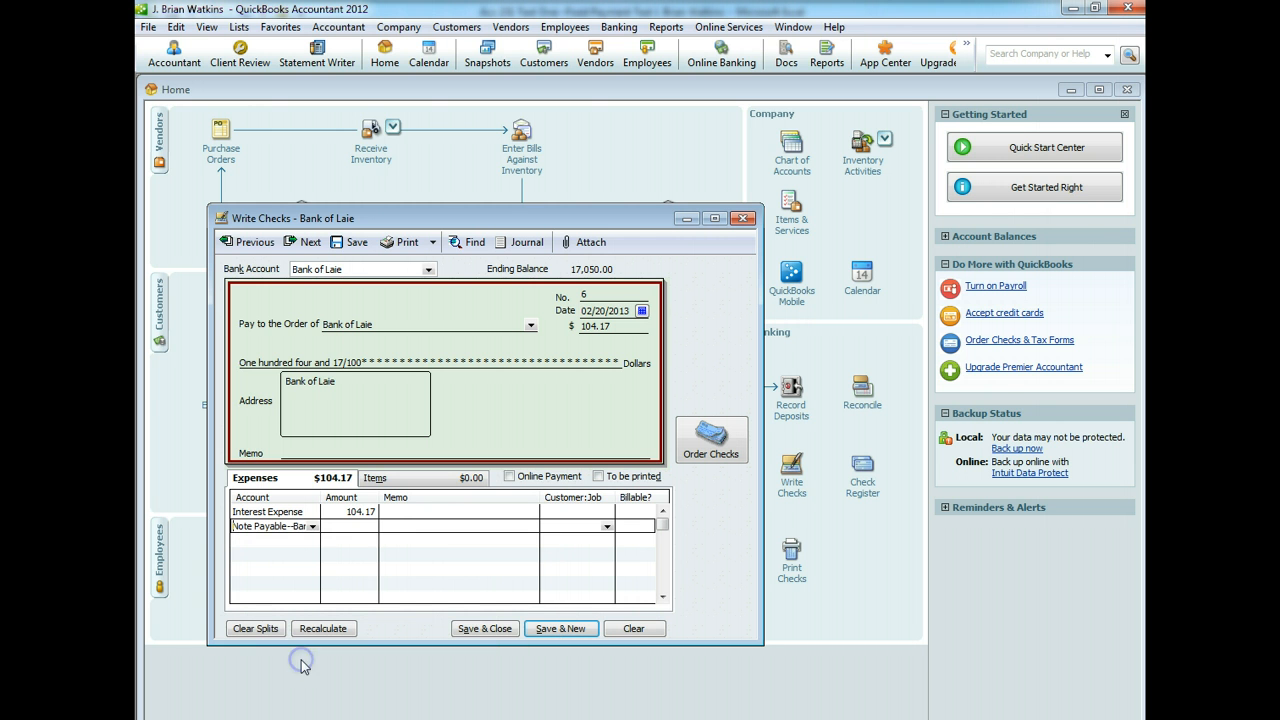
{"action": "left_click", "coordinate": [365, 527]}
{"action": "key", "text": "alt+Tab"}
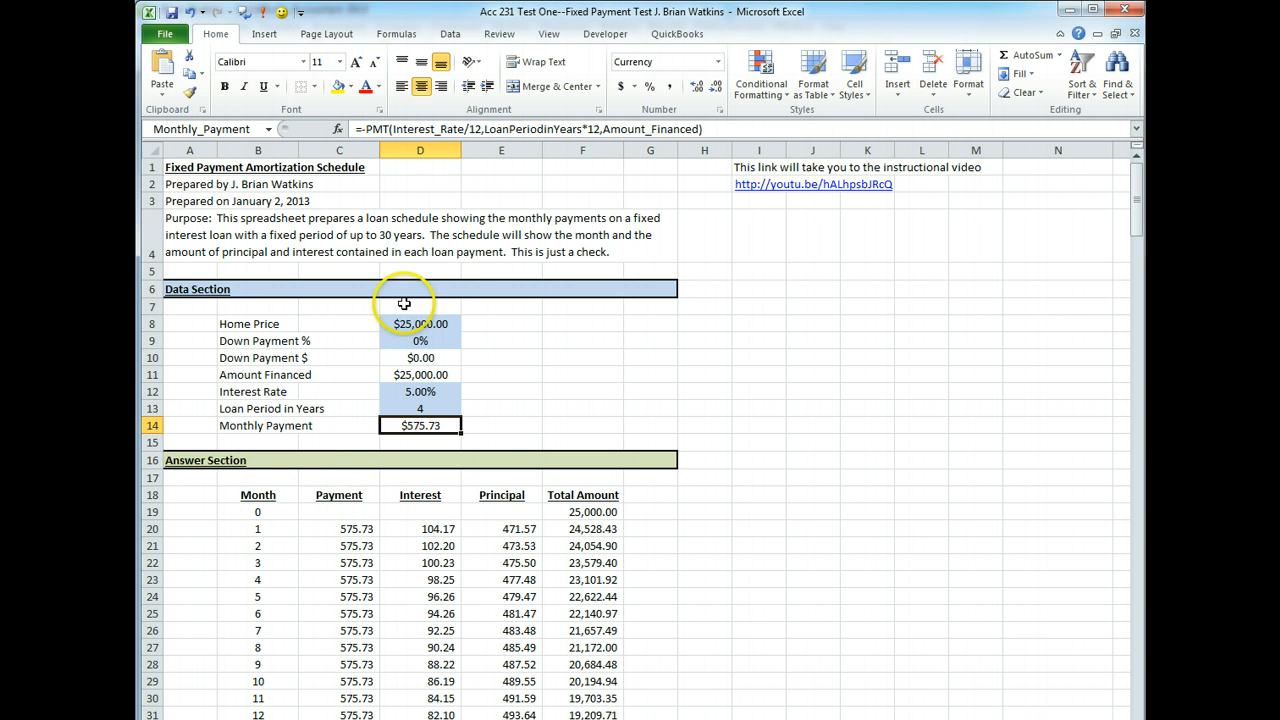
{"action": "left_click", "coordinate": [340, 528]}
{"action": "left_click", "coordinate": [437, 528]}
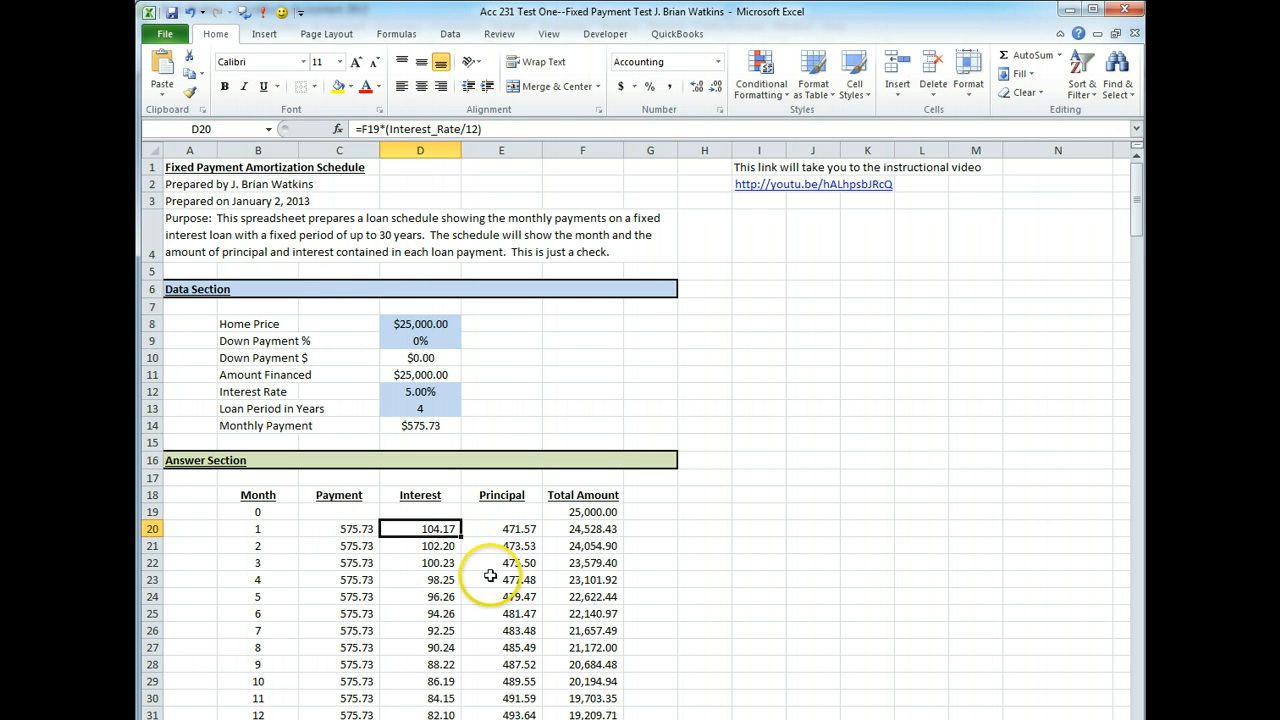
{"action": "left_click", "coordinate": [508, 528]}
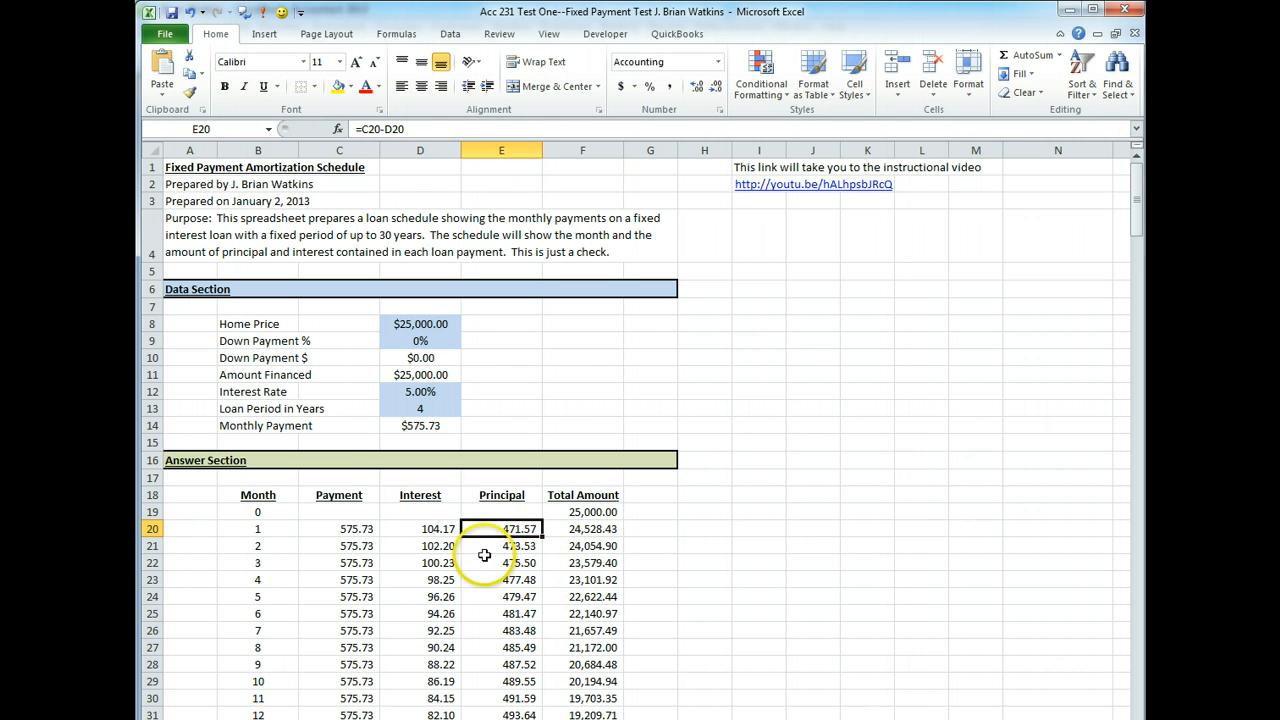
{"action": "left_click", "coordinate": [439, 529]}
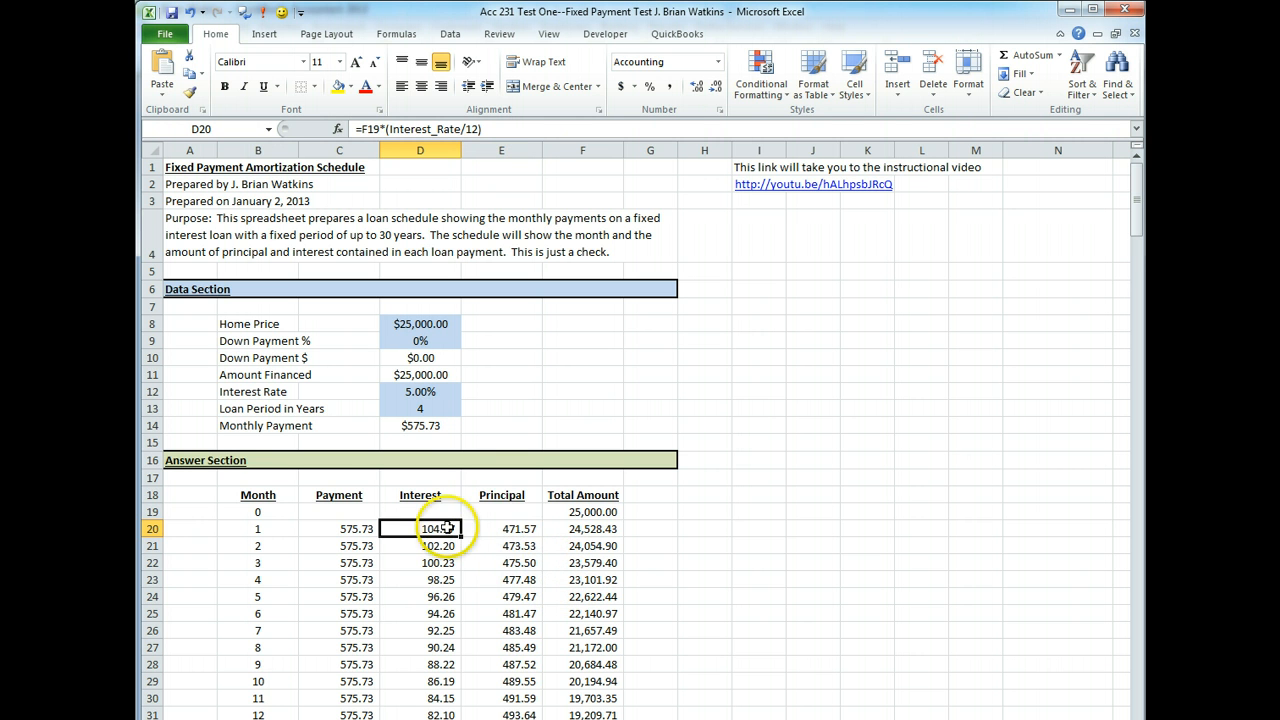
{"action": "left_click", "coordinate": [558, 512]}
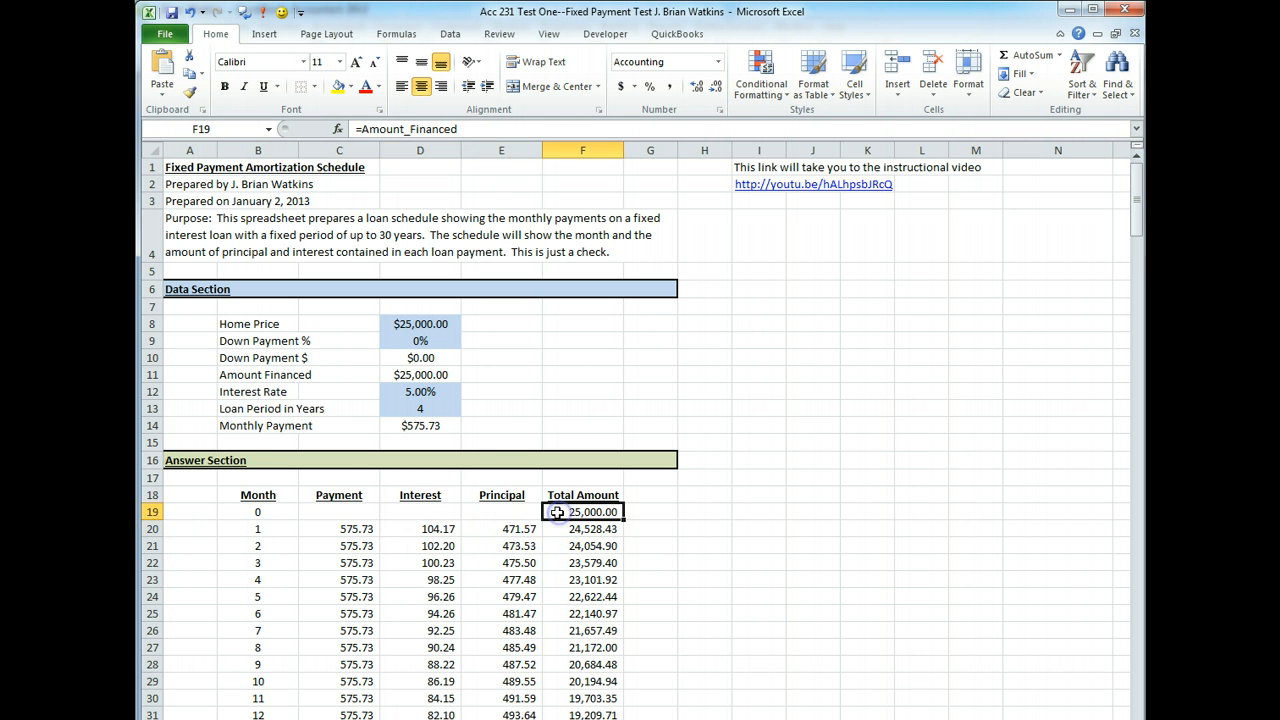
{"action": "left_click", "coordinate": [432, 529]}
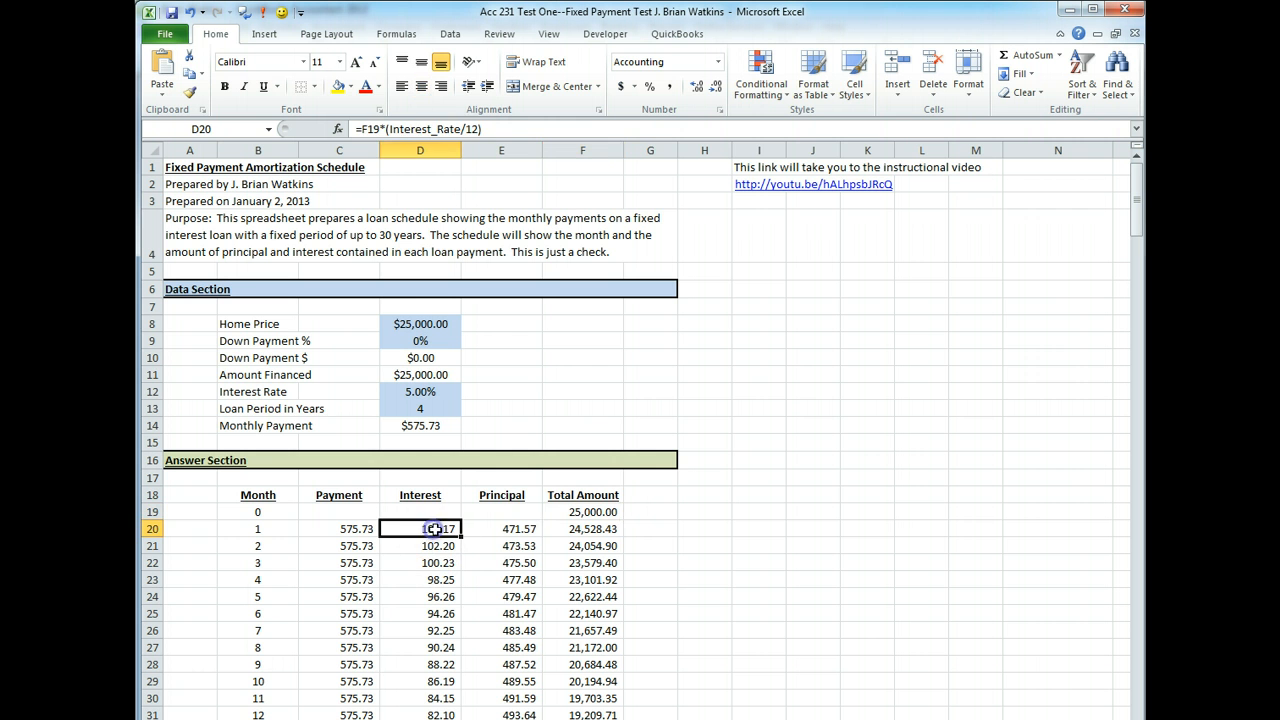
{"action": "left_click", "coordinate": [500, 529]}
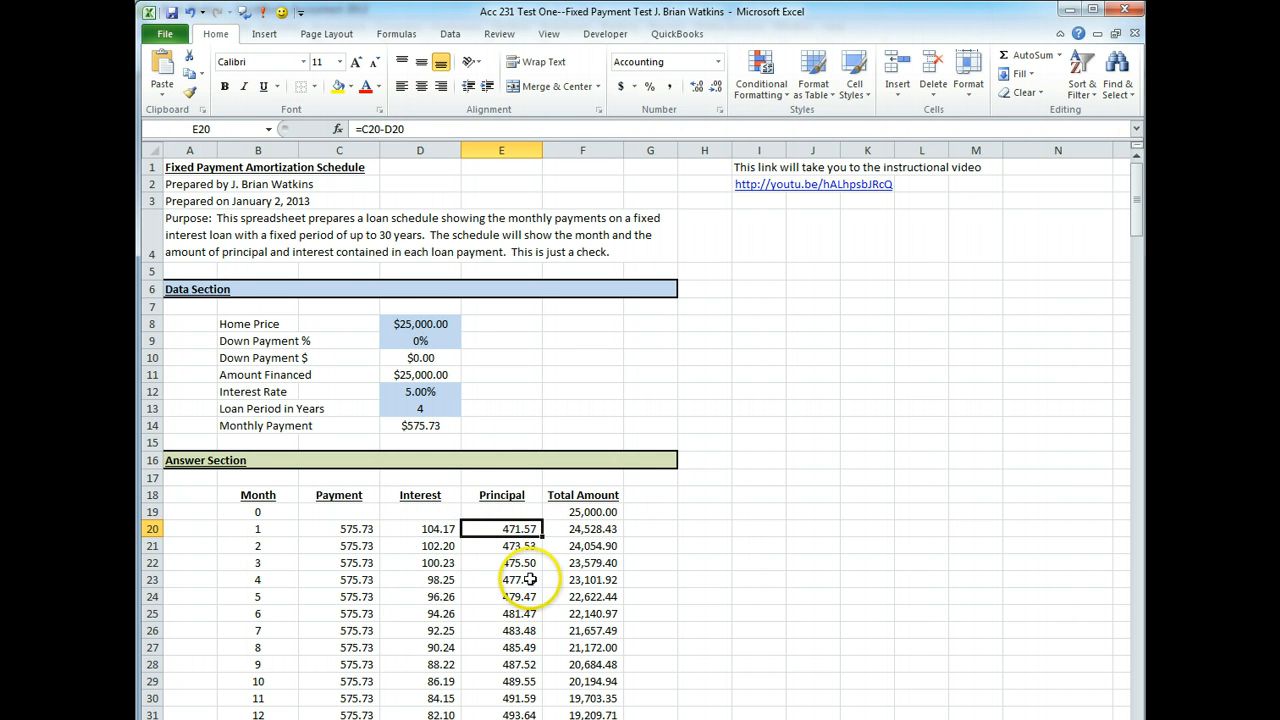
{"action": "left_click", "coordinate": [584, 531]}
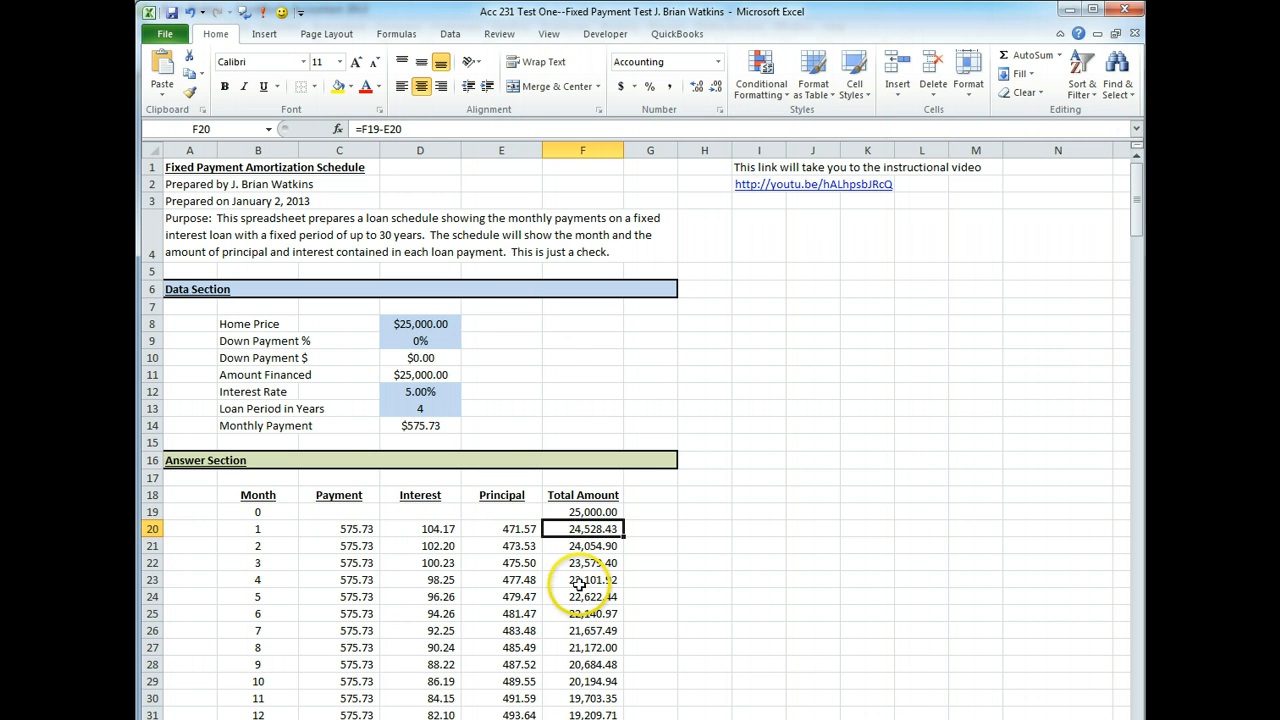
{"action": "left_click", "coordinate": [421, 548]}
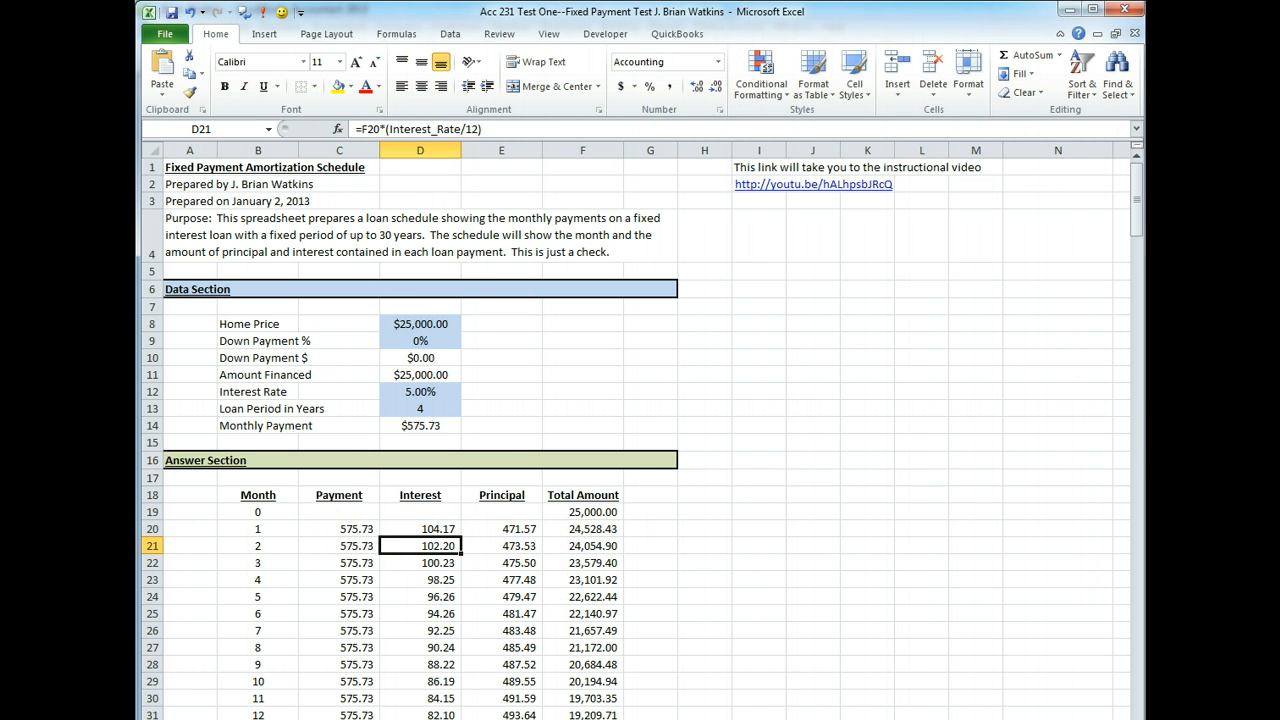
{"action": "left_click_drag", "start_coordinate": [1137, 214], "coordinate": [1137, 272]}
{"action": "left_click_drag", "start_coordinate": [234, 676], "coordinate": [591, 677]}
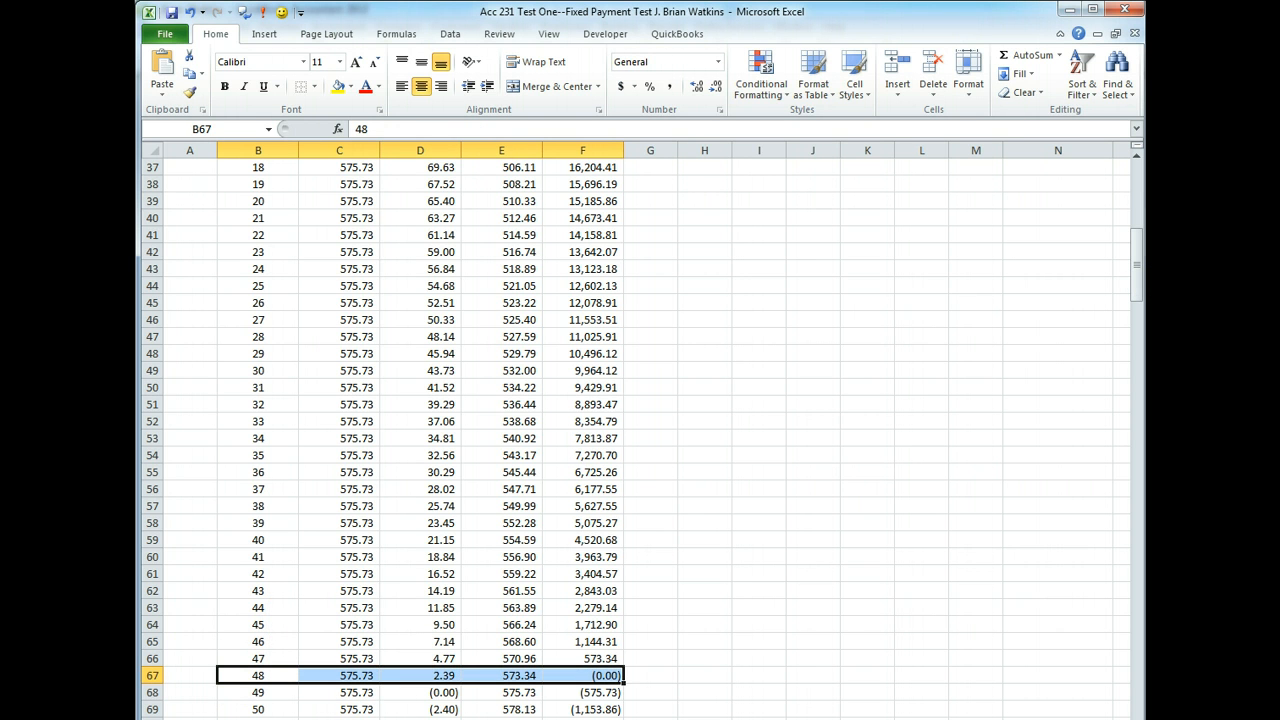
{"action": "key", "text": "alt+Tab"}
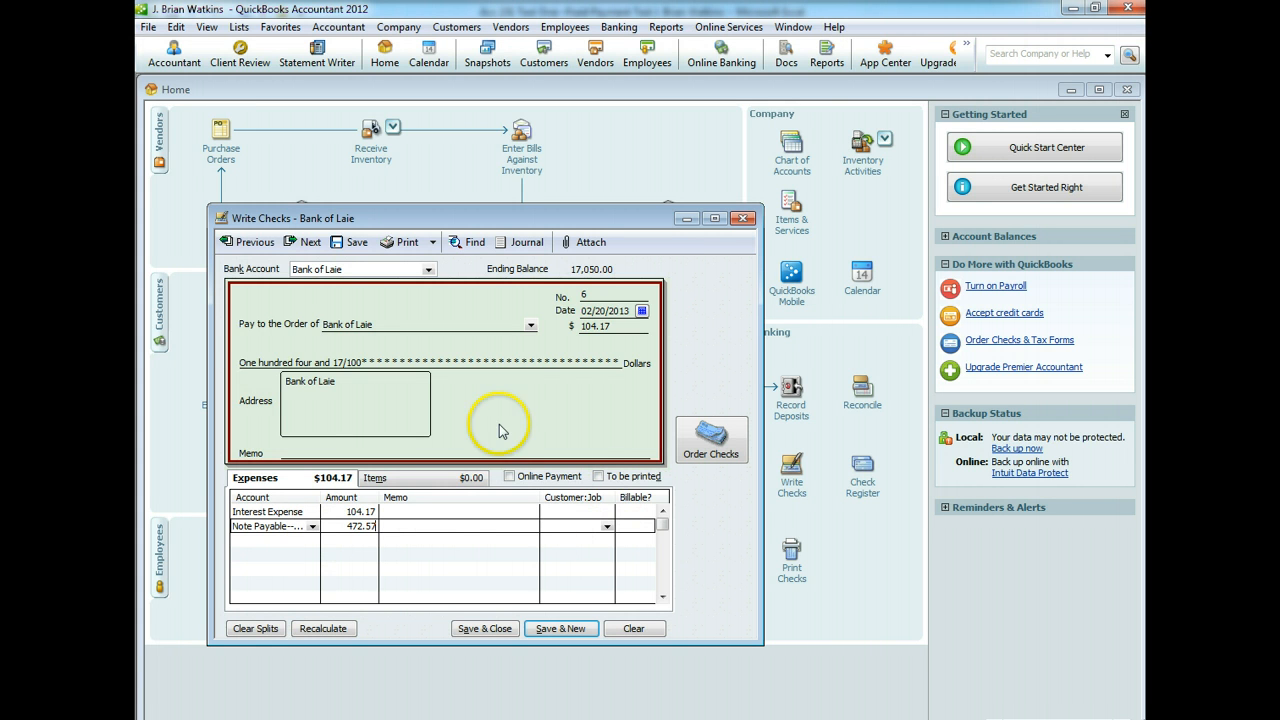
Commit the 472.57 principal line so the check totals 576.74, then switch to the Excel schedule.
{"action": "left_click", "coordinate": [408, 543]}
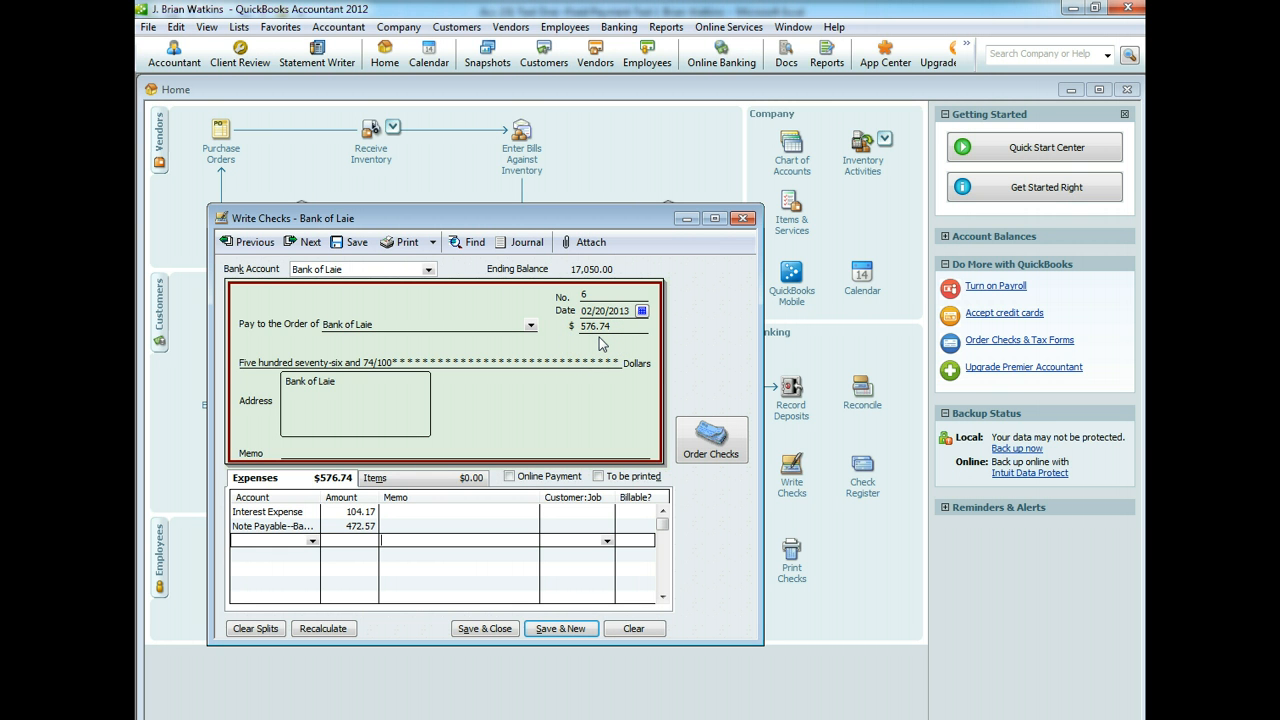
{"action": "left_click", "coordinate": [371, 525]}
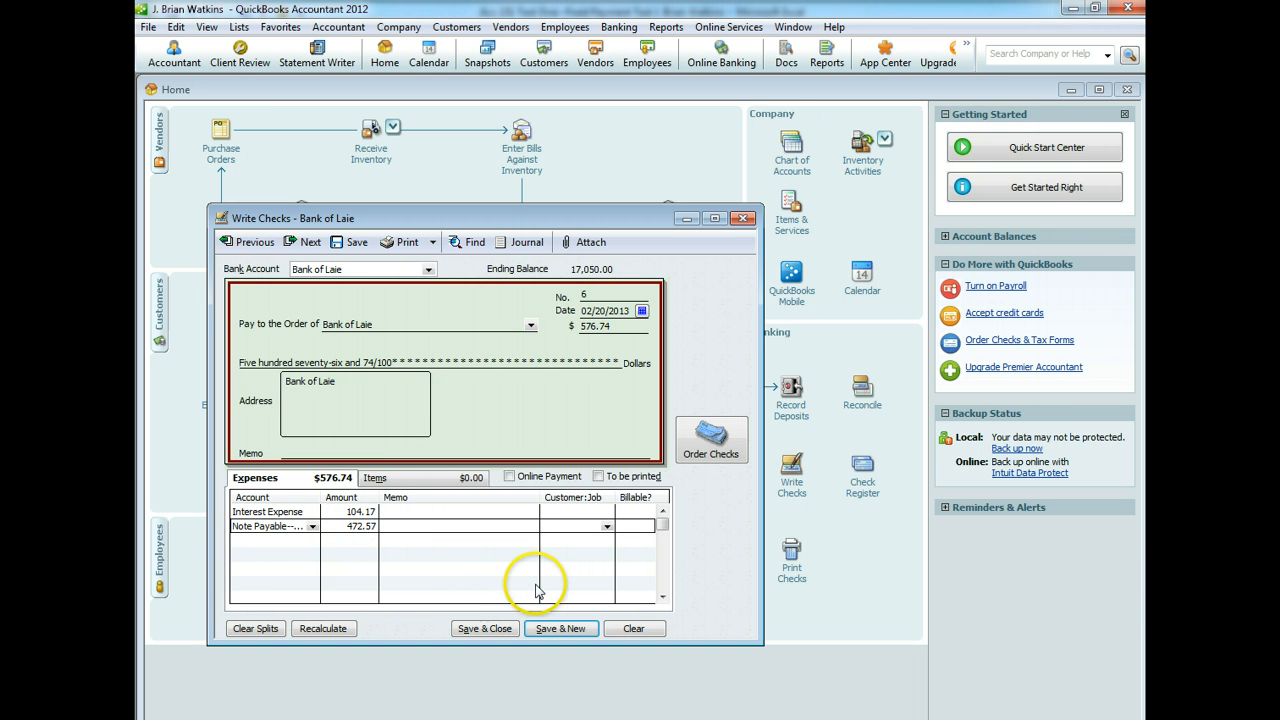
{"action": "key", "text": "alt+Tab"}
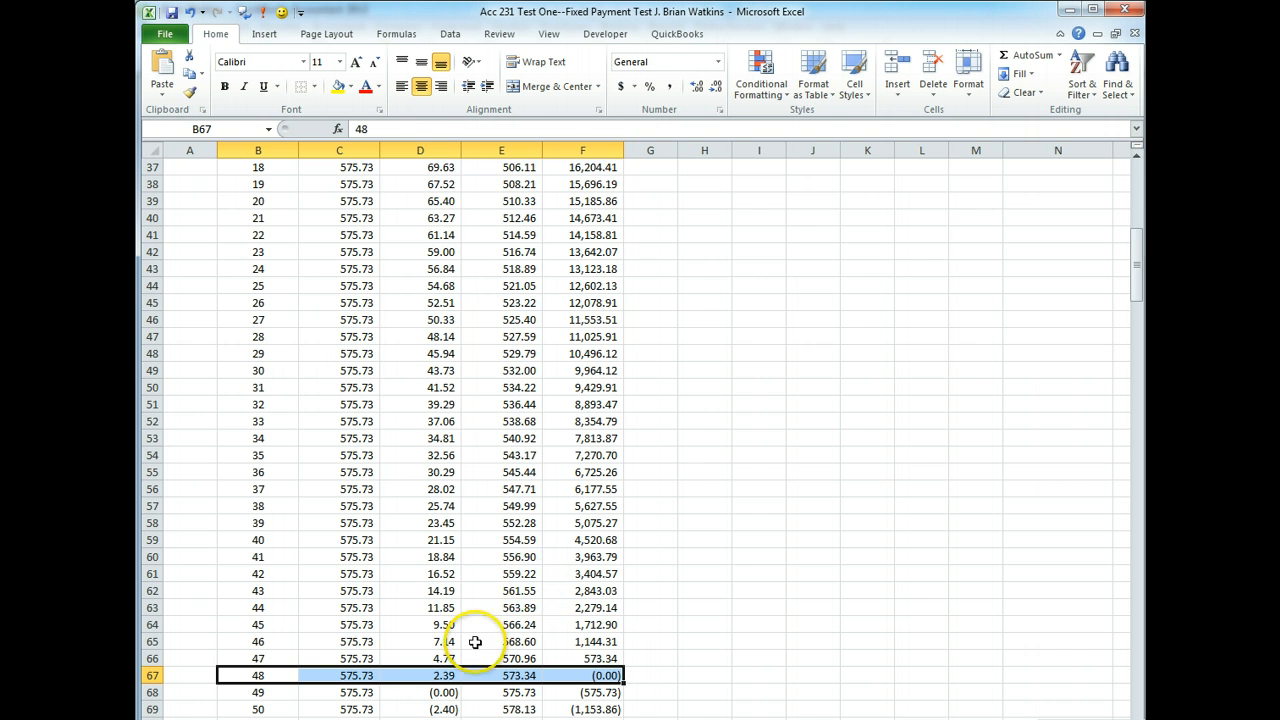
Scroll the amortization schedule up to the month 1 figures, then return to the QuickBooks check.
{"action": "scroll", "coordinate": [485, 591], "scroll_direction": "up", "scroll_amount": 11}
{"action": "scroll", "coordinate": [485, 591], "scroll_direction": "up", "scroll_amount": 1}
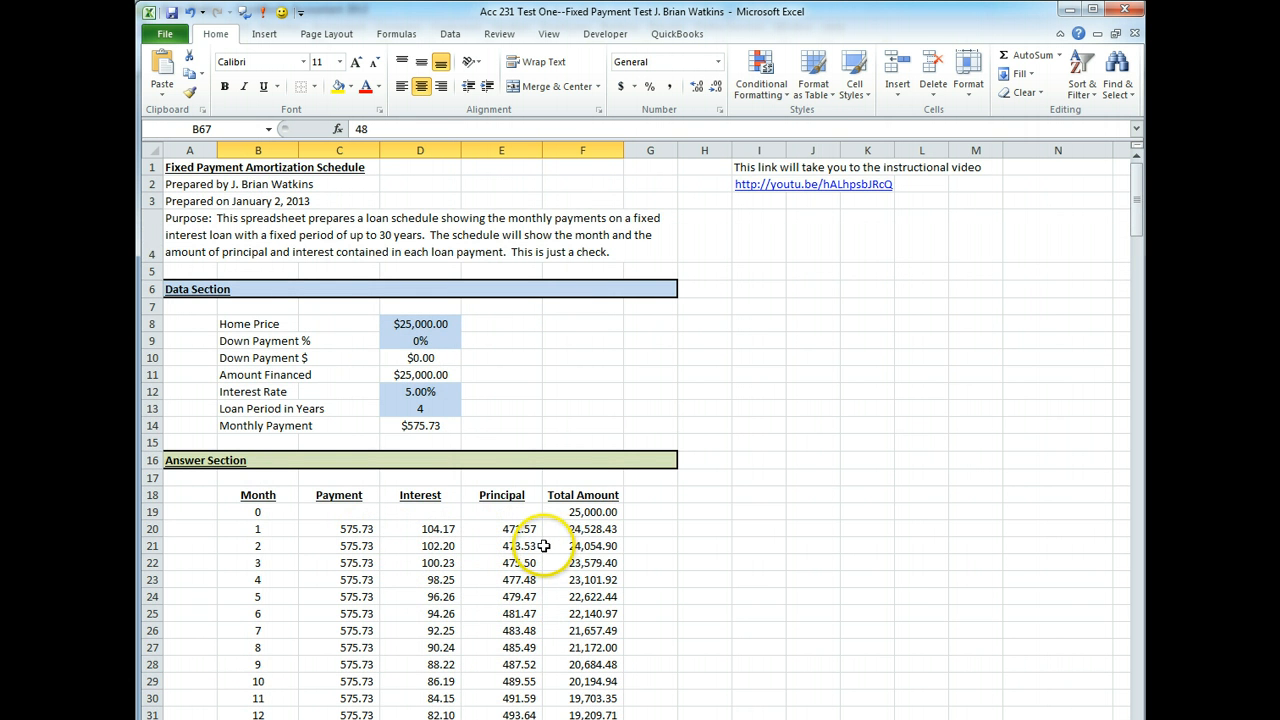
{"action": "key", "text": "alt+Tab"}
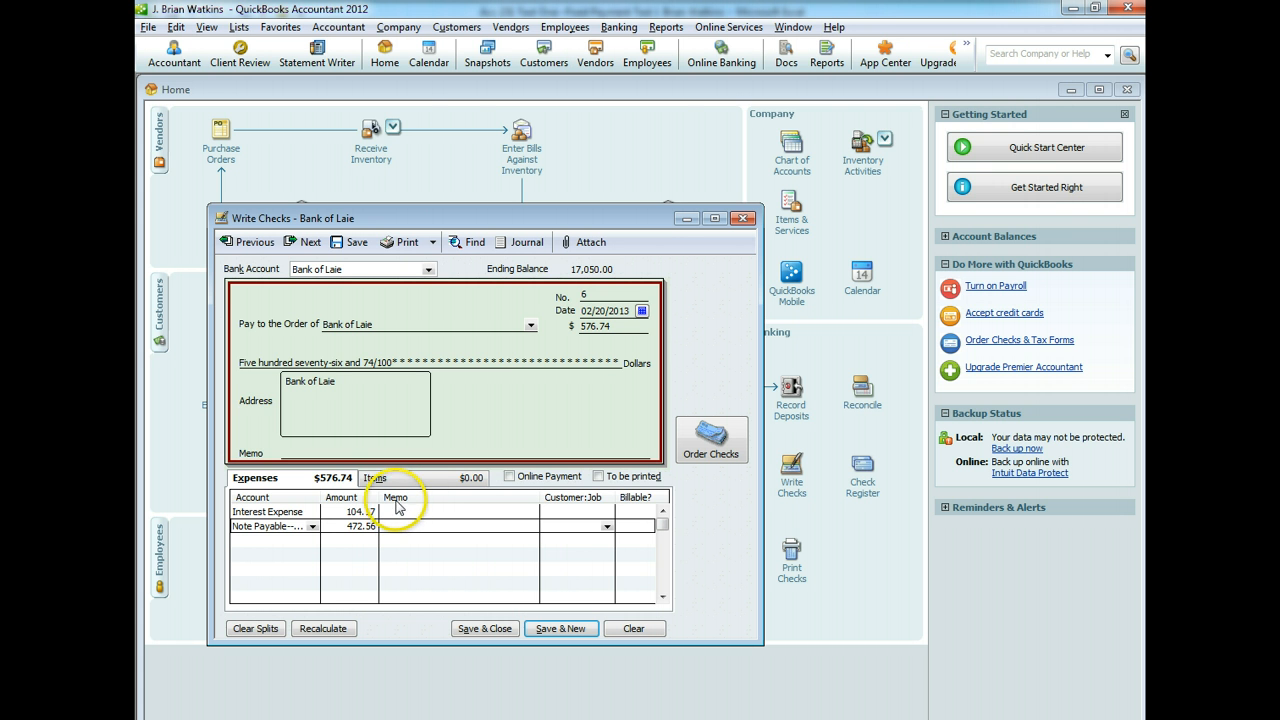
Recheck the schedule and correct the Note Payable amount to 471.56, making the check total 575.73.
{"action": "key", "text": "alt+Tab"}
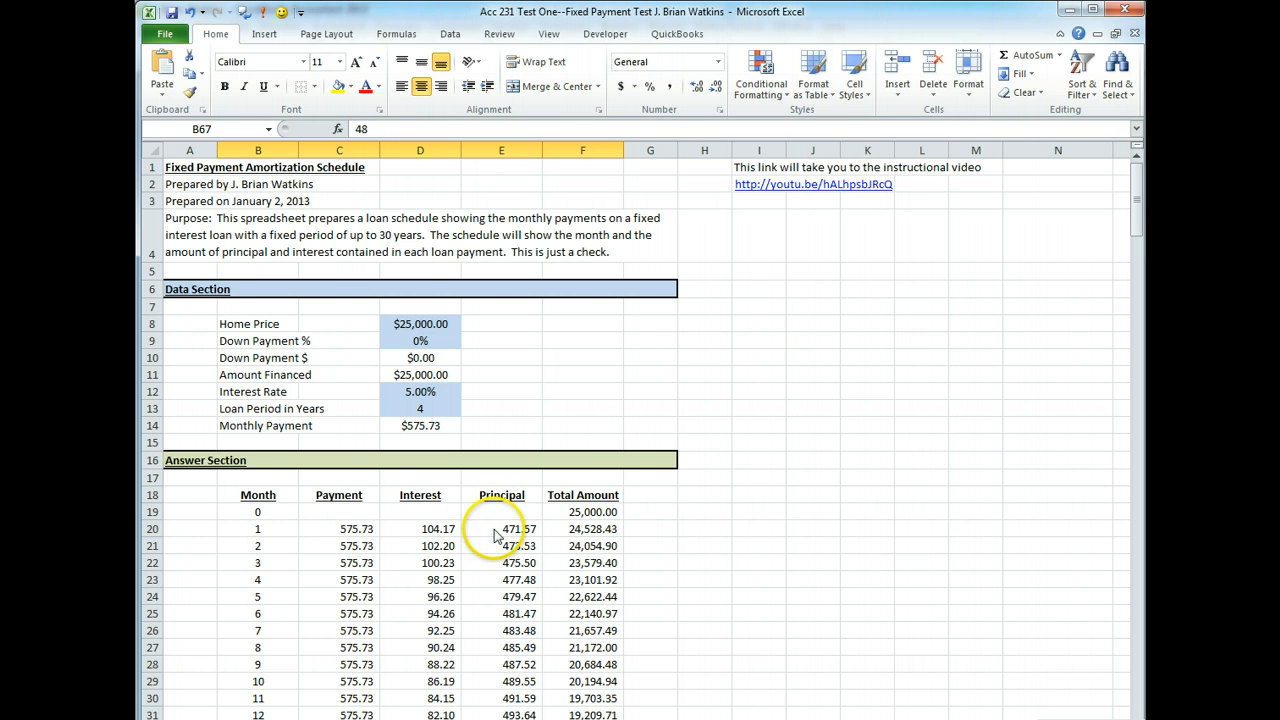
{"action": "key", "text": "alt+Tab"}
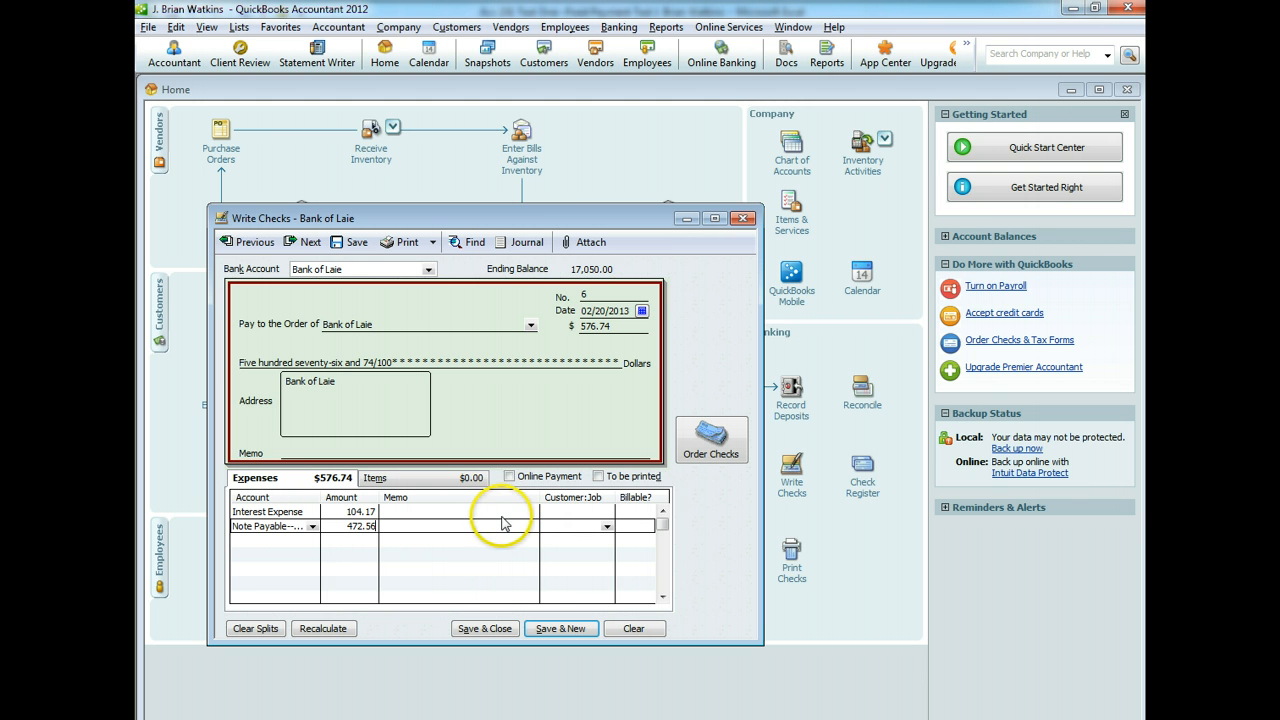
{"action": "left_click", "coordinate": [457, 556]}
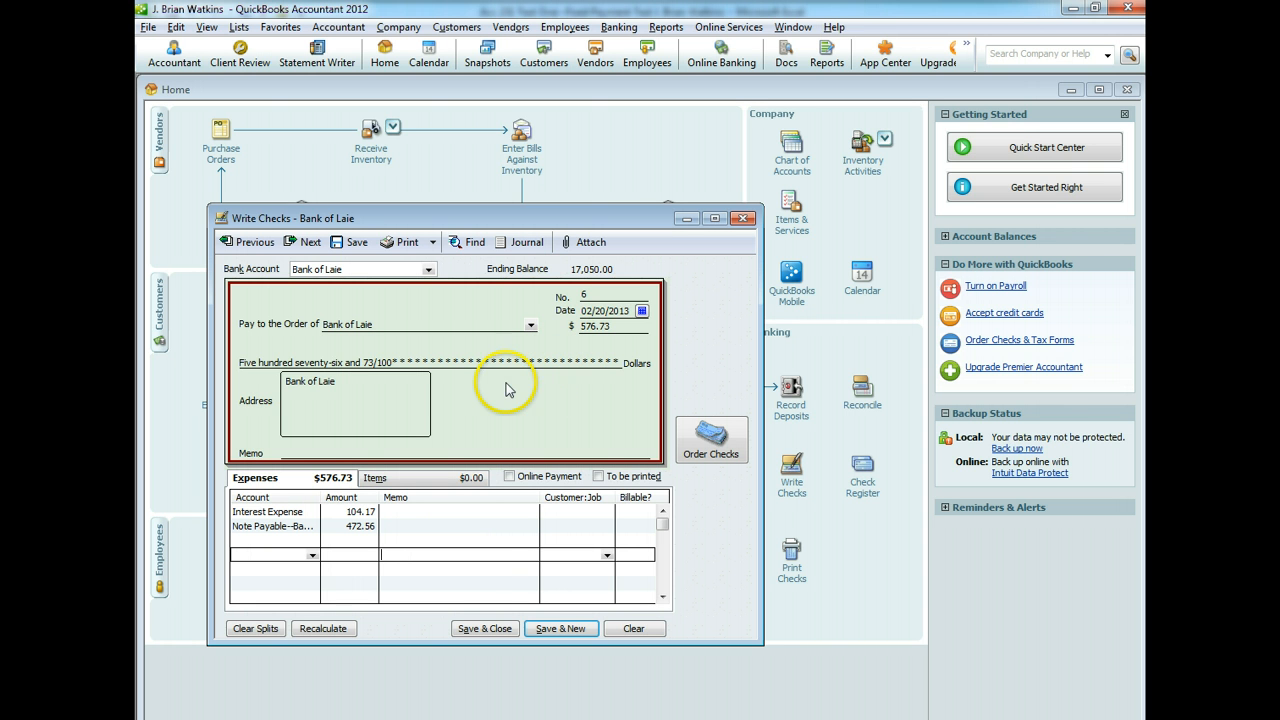
{"action": "left_click", "coordinate": [361, 525]}
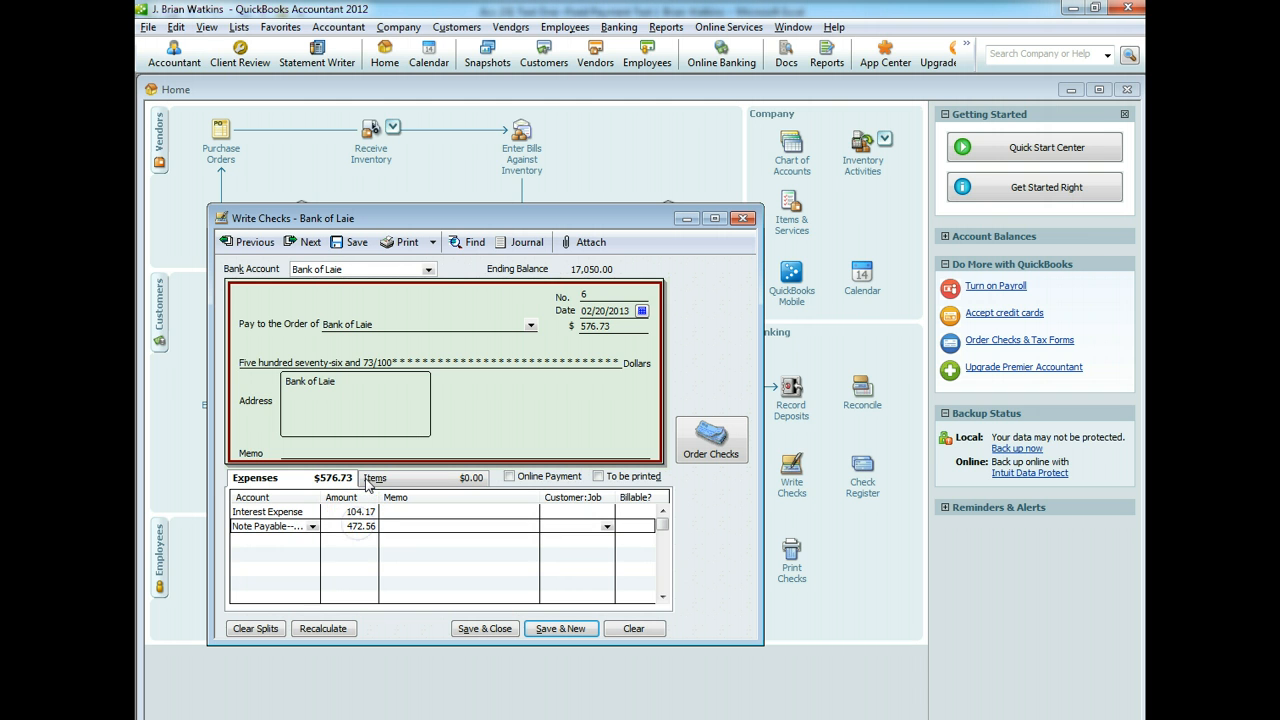
{"action": "type", "text": "1"}
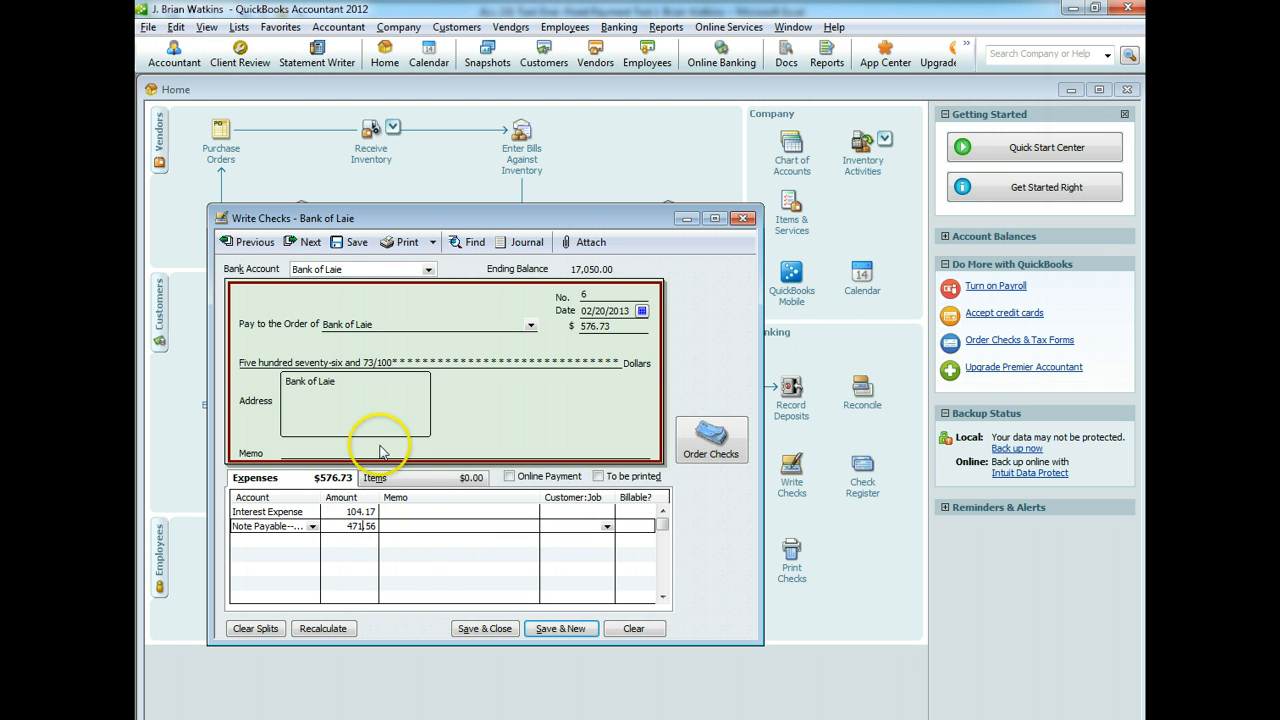
{"action": "left_click", "coordinate": [400, 553]}
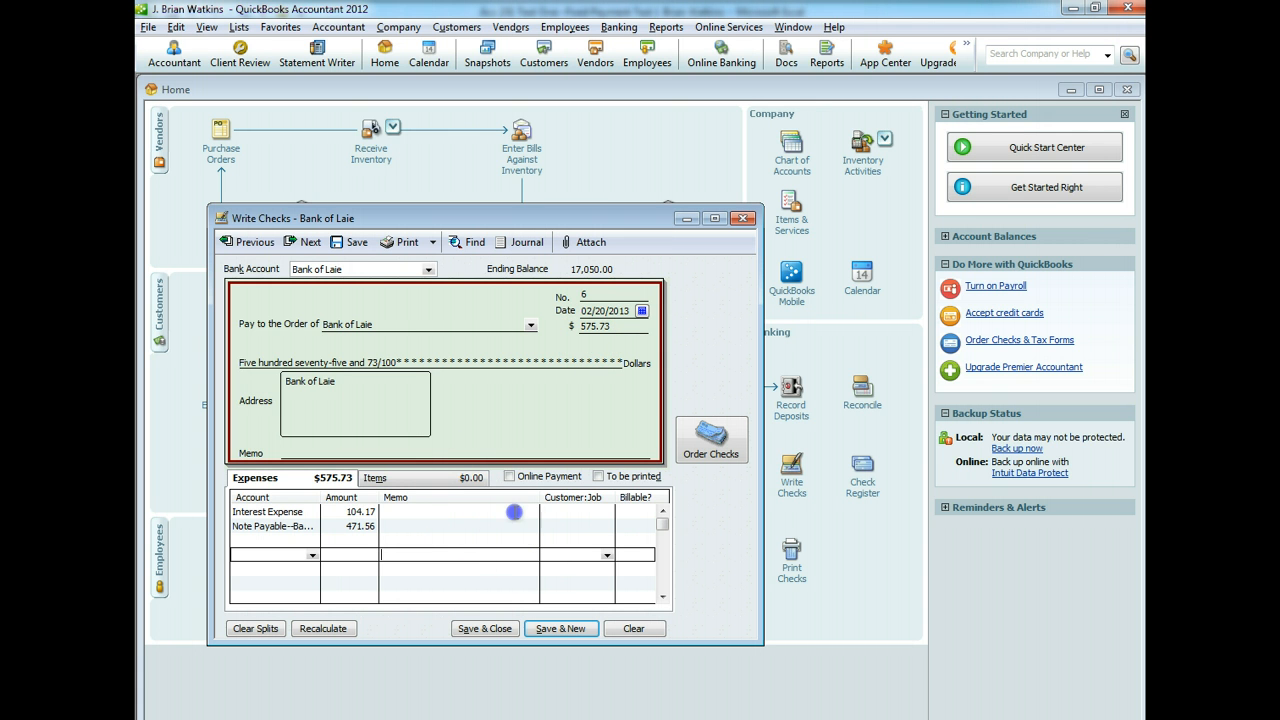
Review the line and check memos, date the check 02/21/2013, and save it.
{"action": "left_click", "coordinate": [516, 512]}
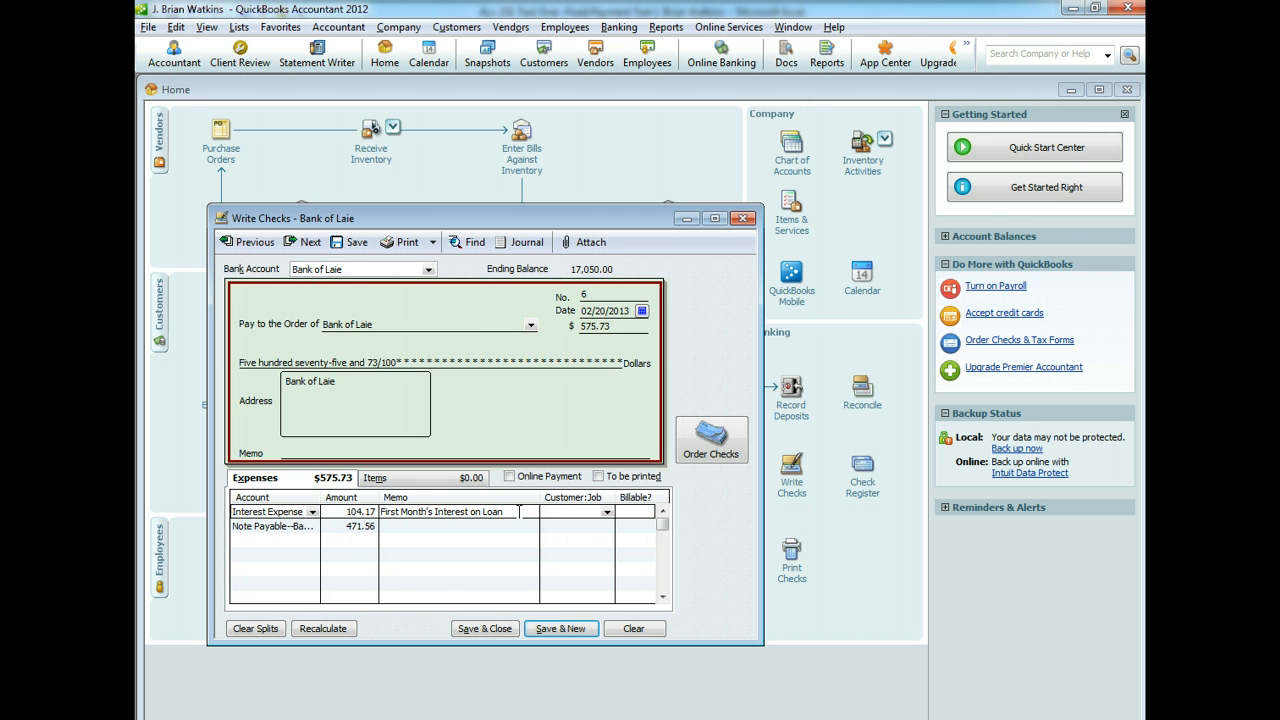
{"action": "left_click", "coordinate": [485, 526]}
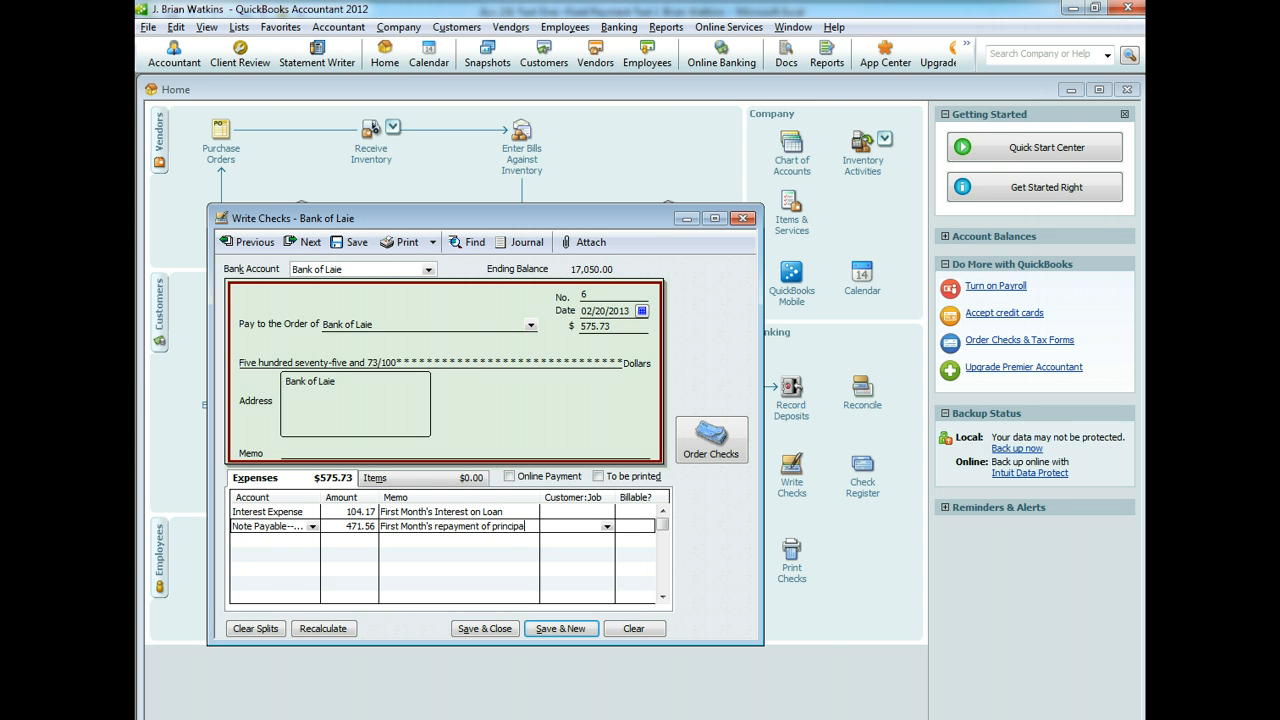
{"action": "left_click", "coordinate": [362, 450]}
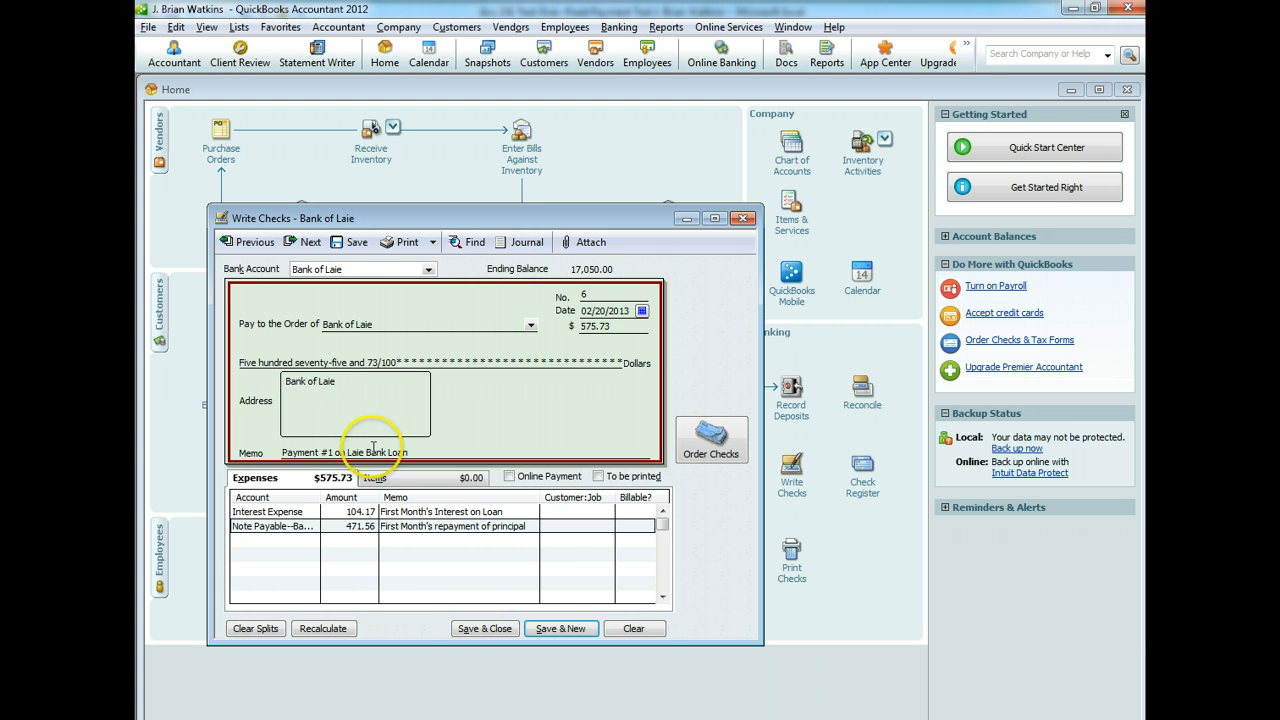
{"action": "left_click", "coordinate": [487, 630]}
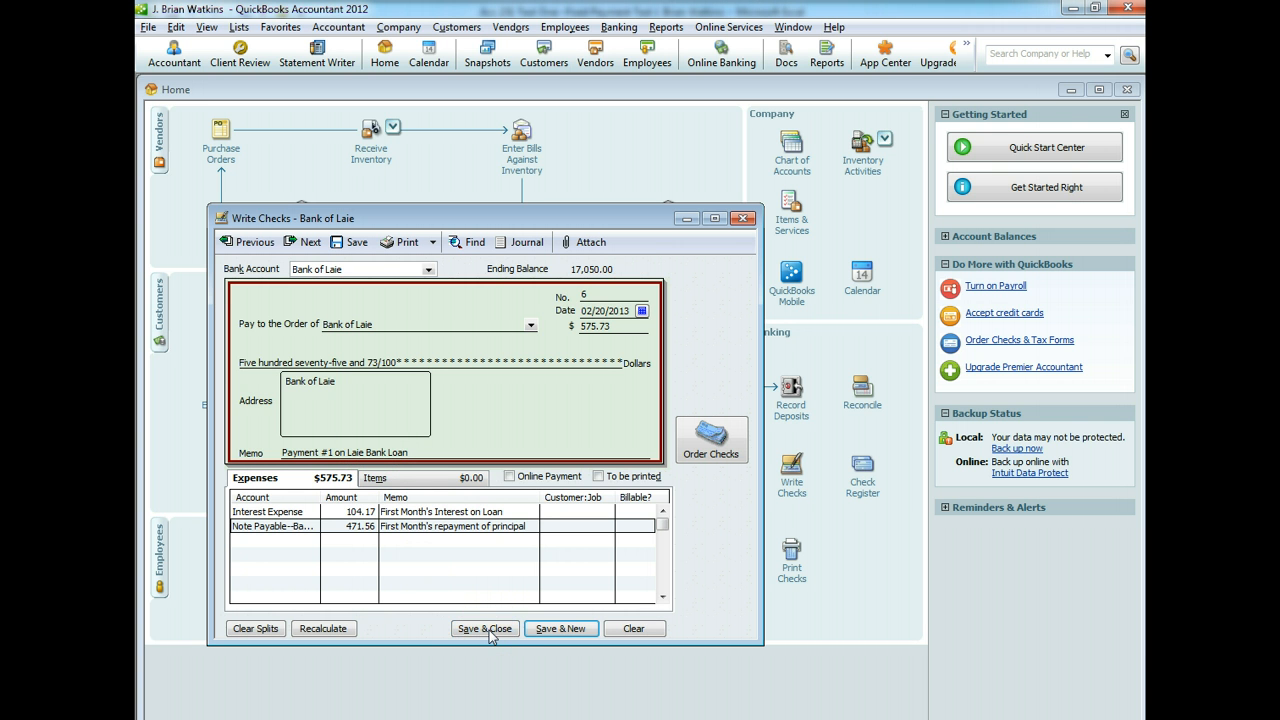
{"action": "left_click", "coordinate": [642, 311]}
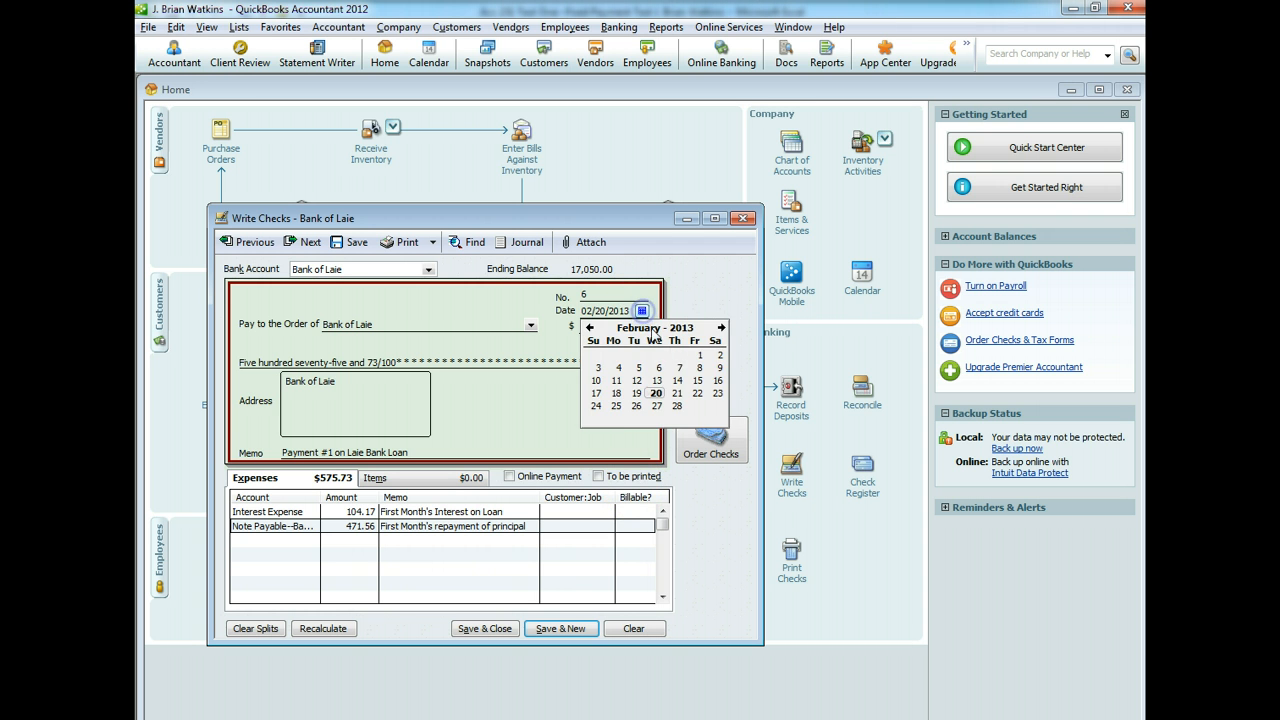
{"action": "left_click", "coordinate": [677, 395]}
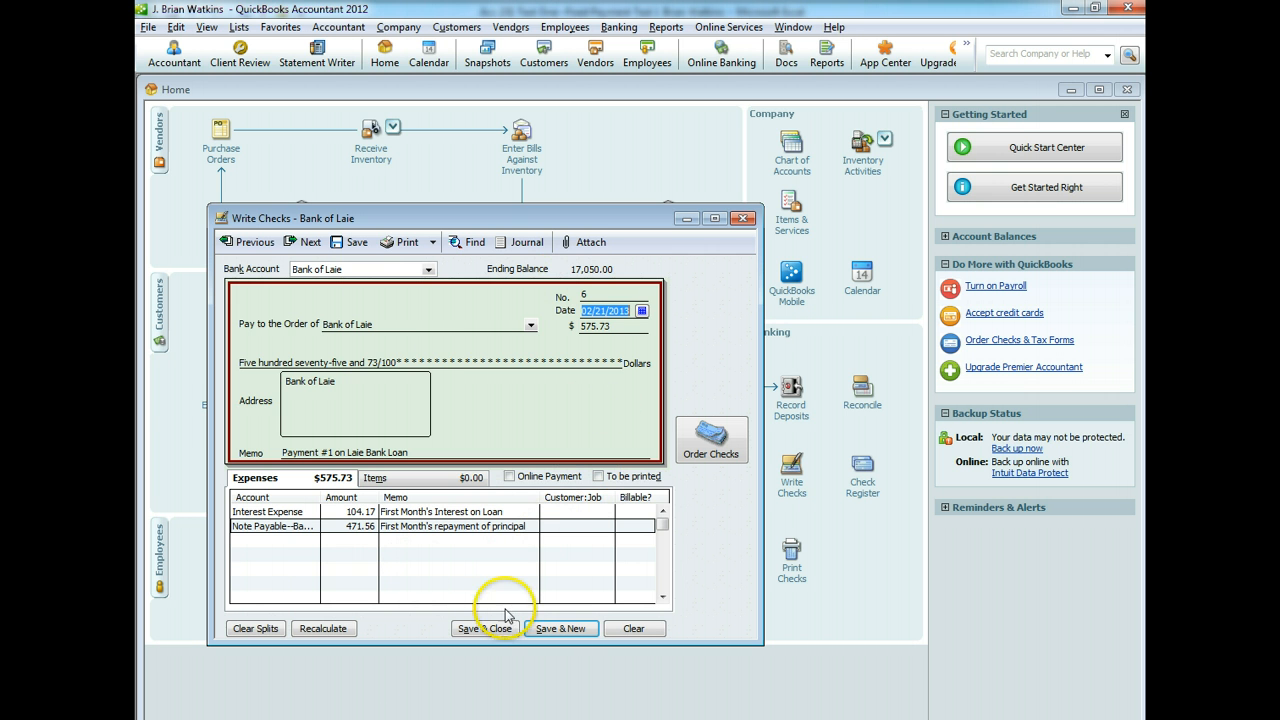
{"action": "left_click", "coordinate": [478, 628]}
Confirm the future-dated check, then run the Profit & Loss Standard report through 02/28/2013.
{"action": "left_click", "coordinate": [610, 488]}
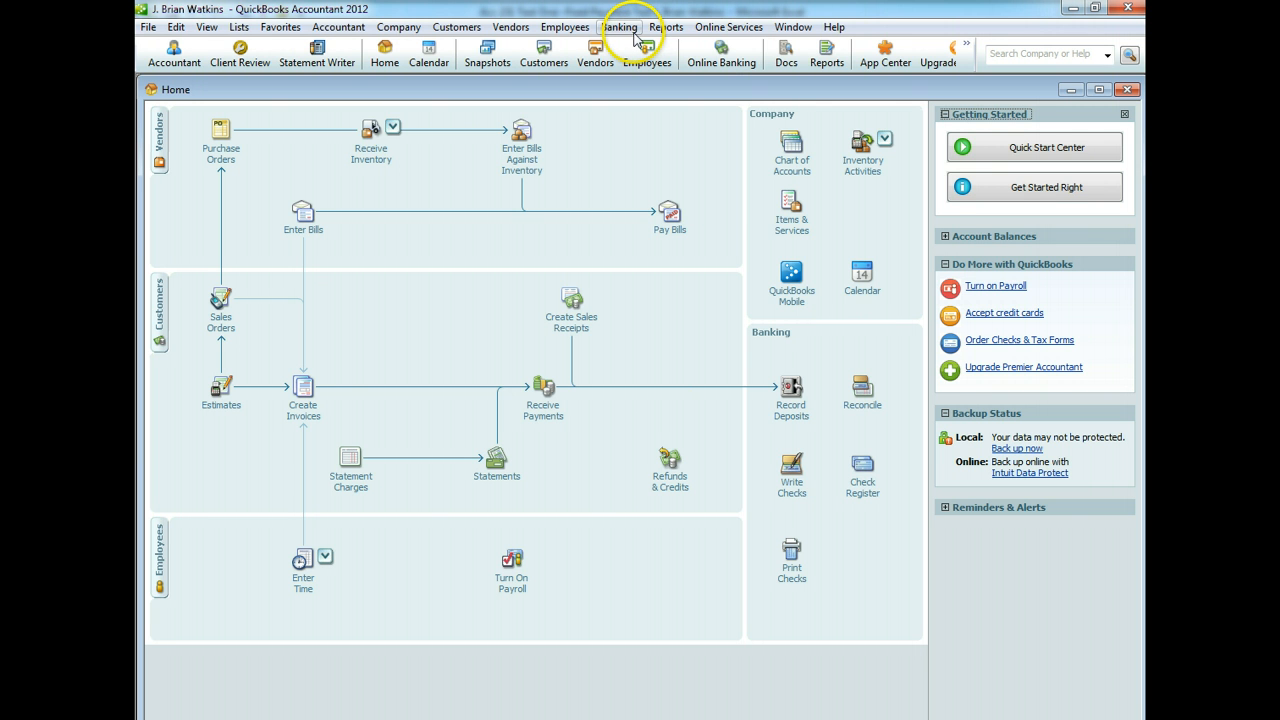
{"action": "left_click", "coordinate": [665, 27]}
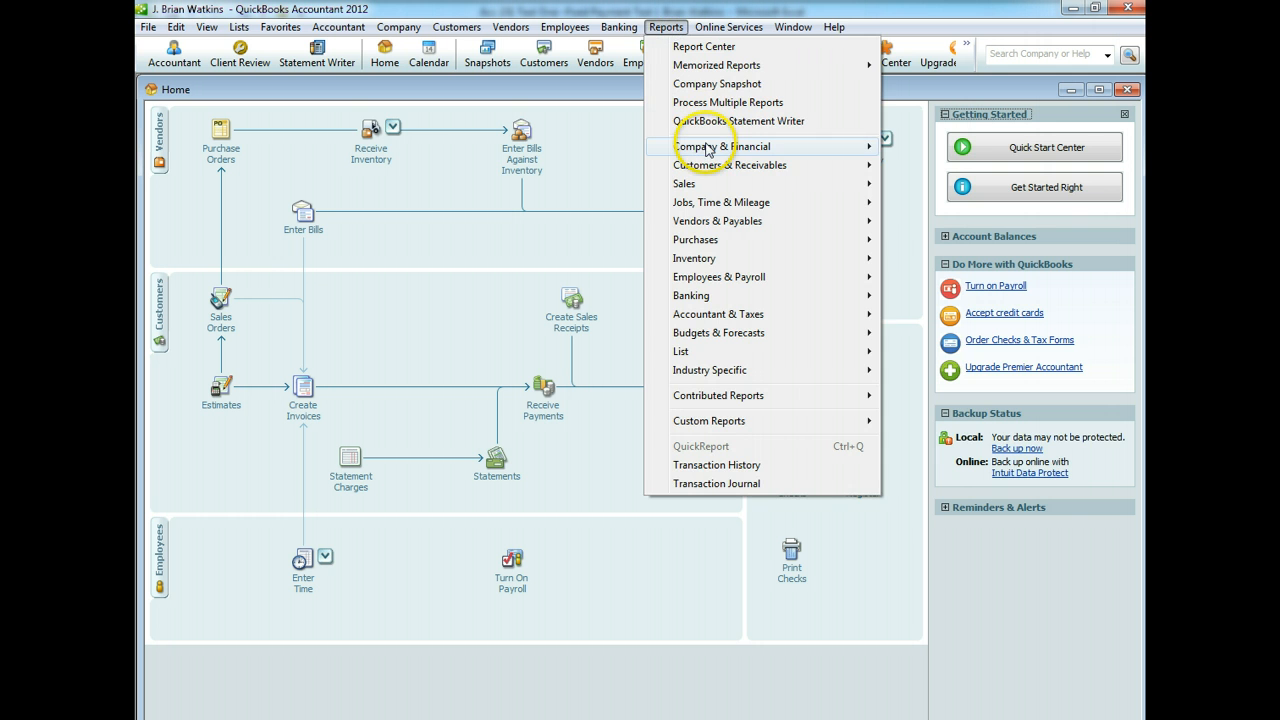
{"action": "mouse_move", "coordinate": [707, 150]}
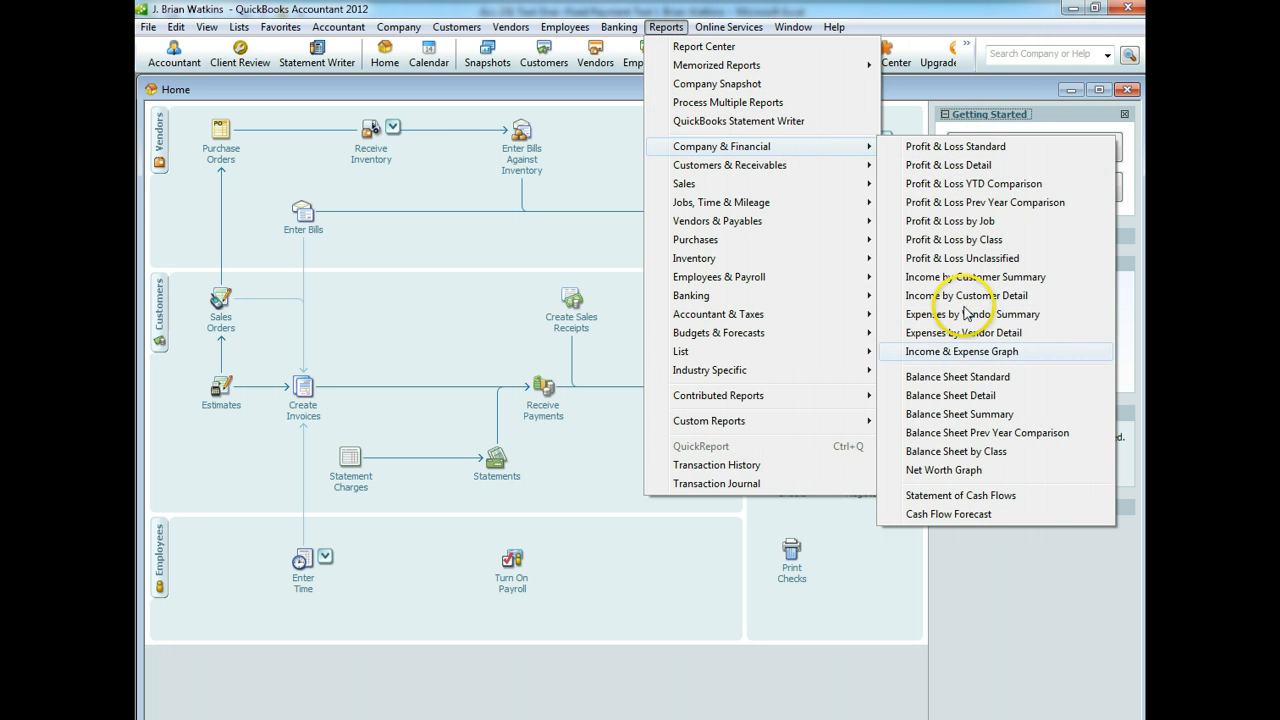
{"action": "left_click", "coordinate": [955, 147]}
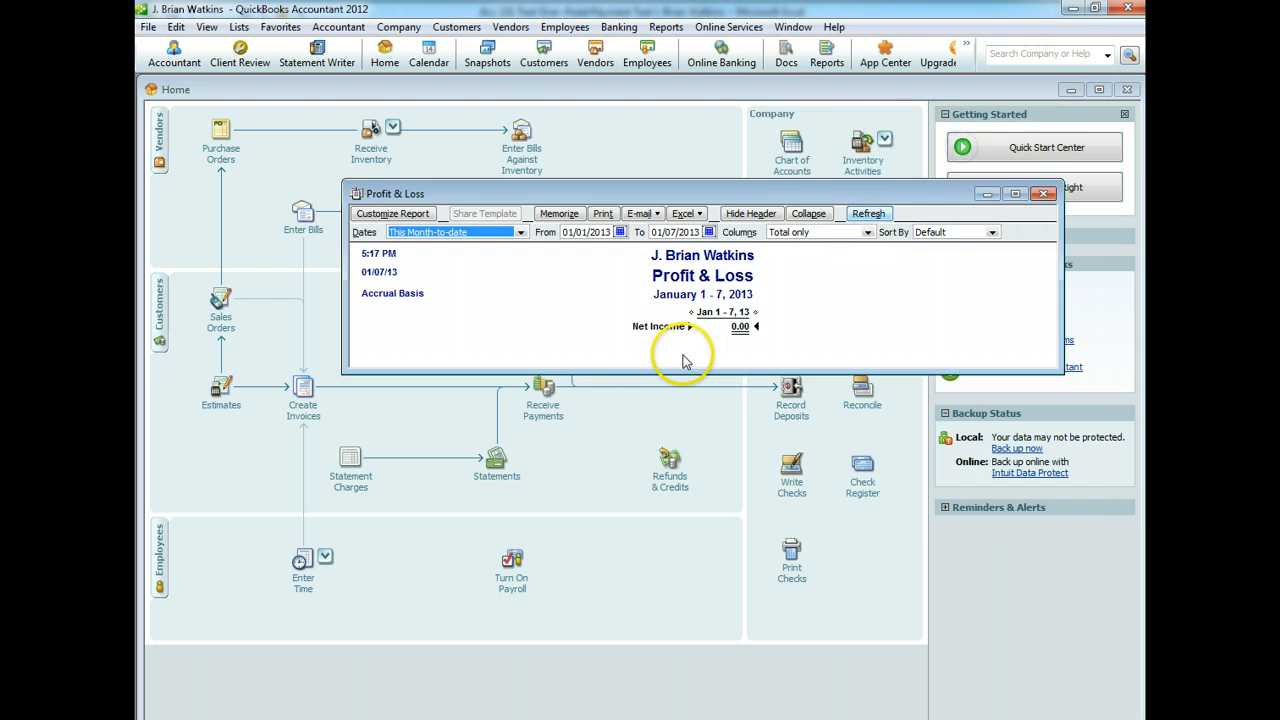
{"action": "left_click", "coordinate": [708, 232]}
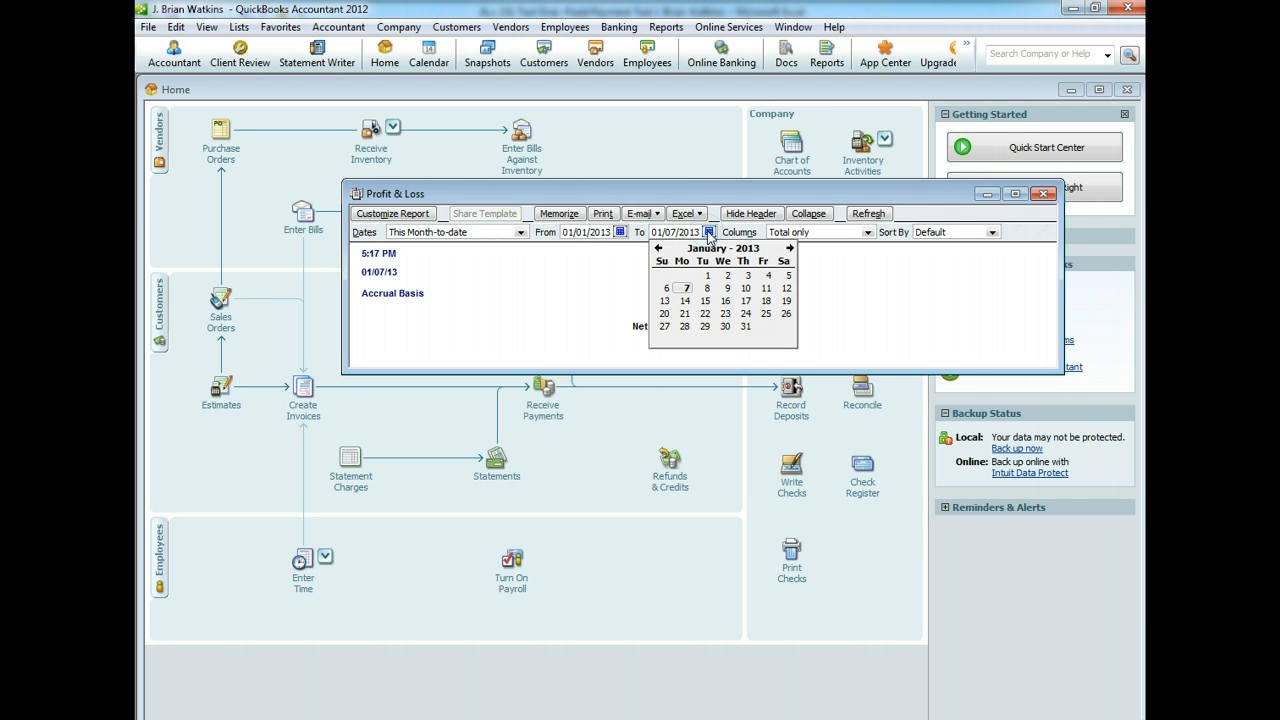
{"action": "left_click", "coordinate": [790, 247]}
{"action": "left_click", "coordinate": [747, 327]}
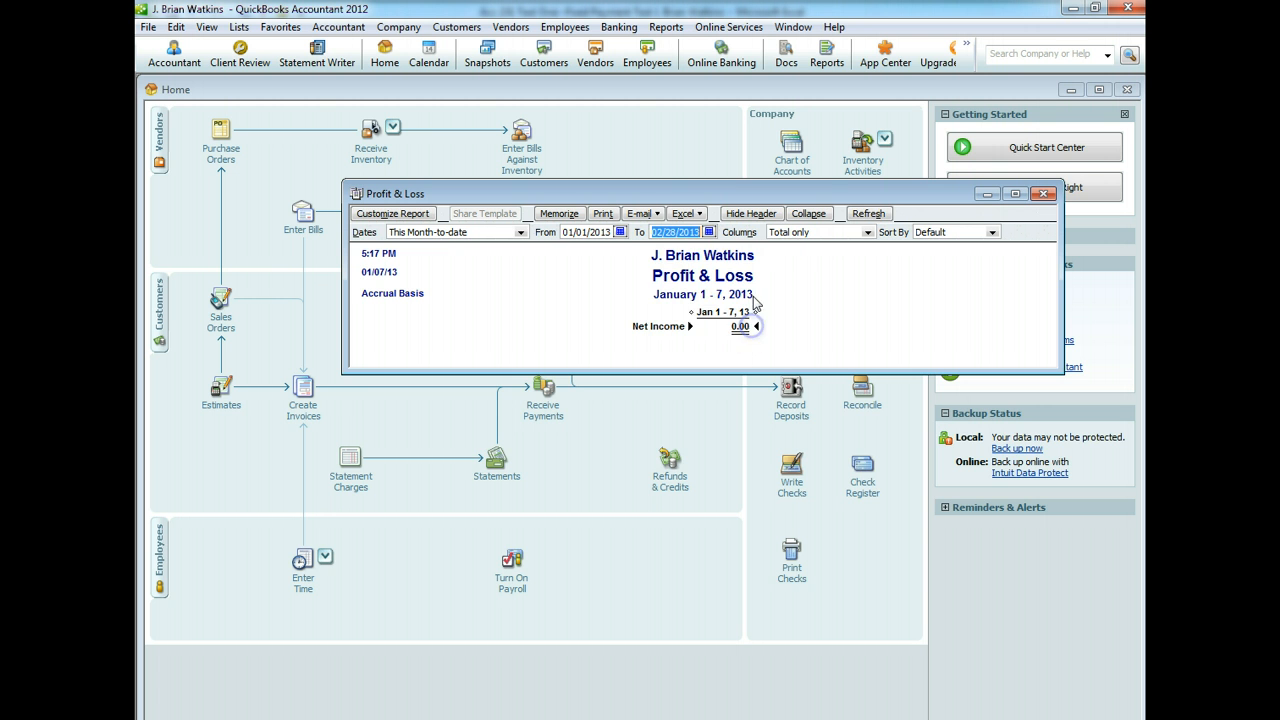
{"action": "left_click", "coordinate": [866, 214]}
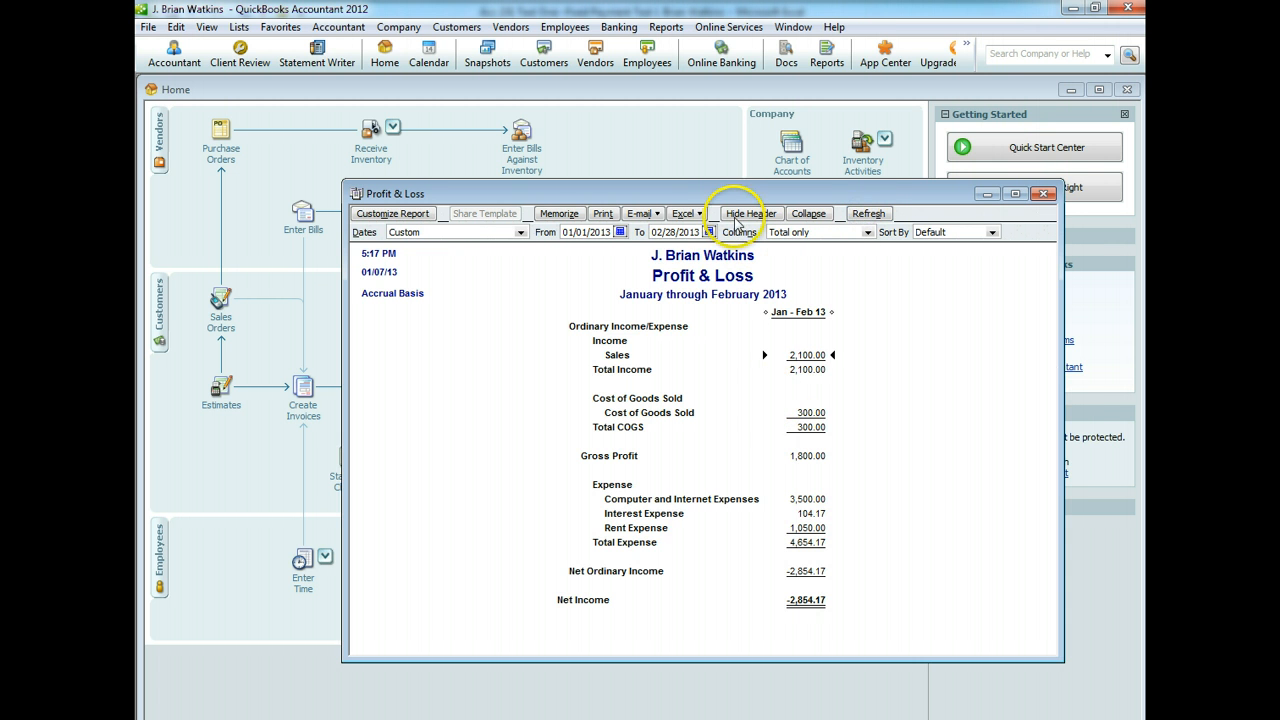
{"action": "left_click_drag", "start_coordinate": [710, 192], "coordinate": [668, 114]}
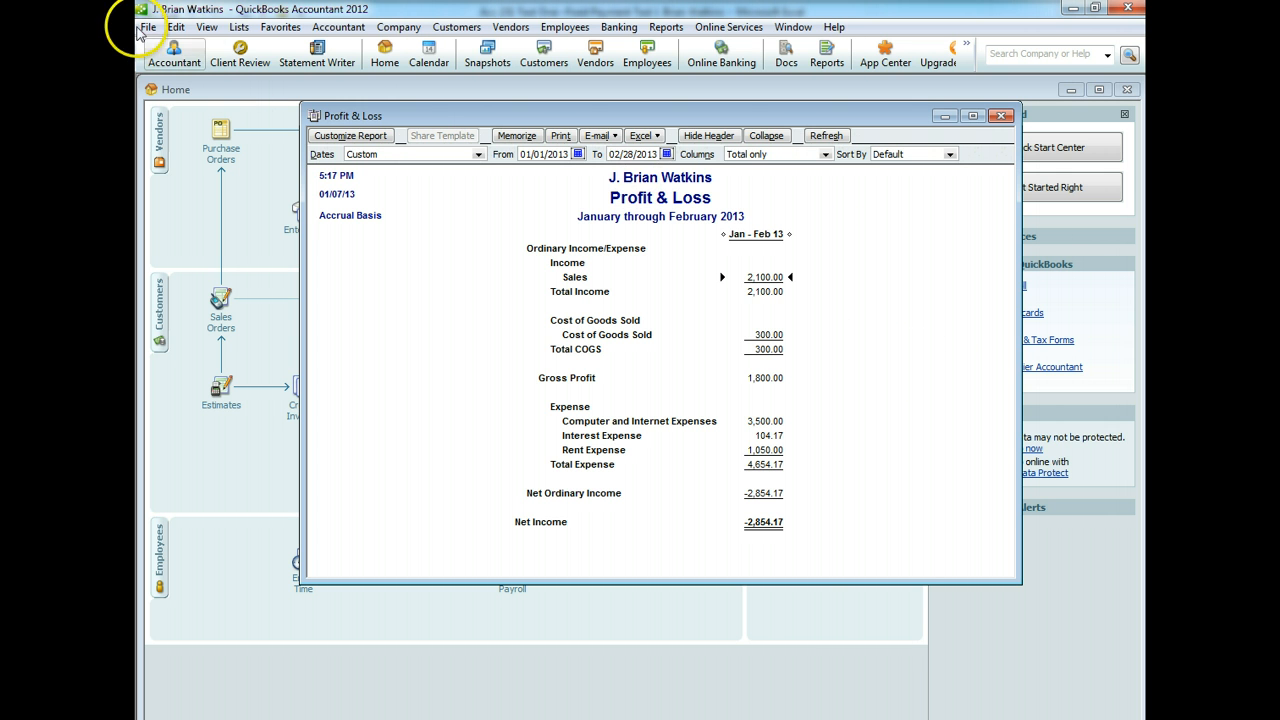
Save the Profit & Loss report as a PDF named 'Income statement'.
{"action": "left_click", "coordinate": [147, 27]}
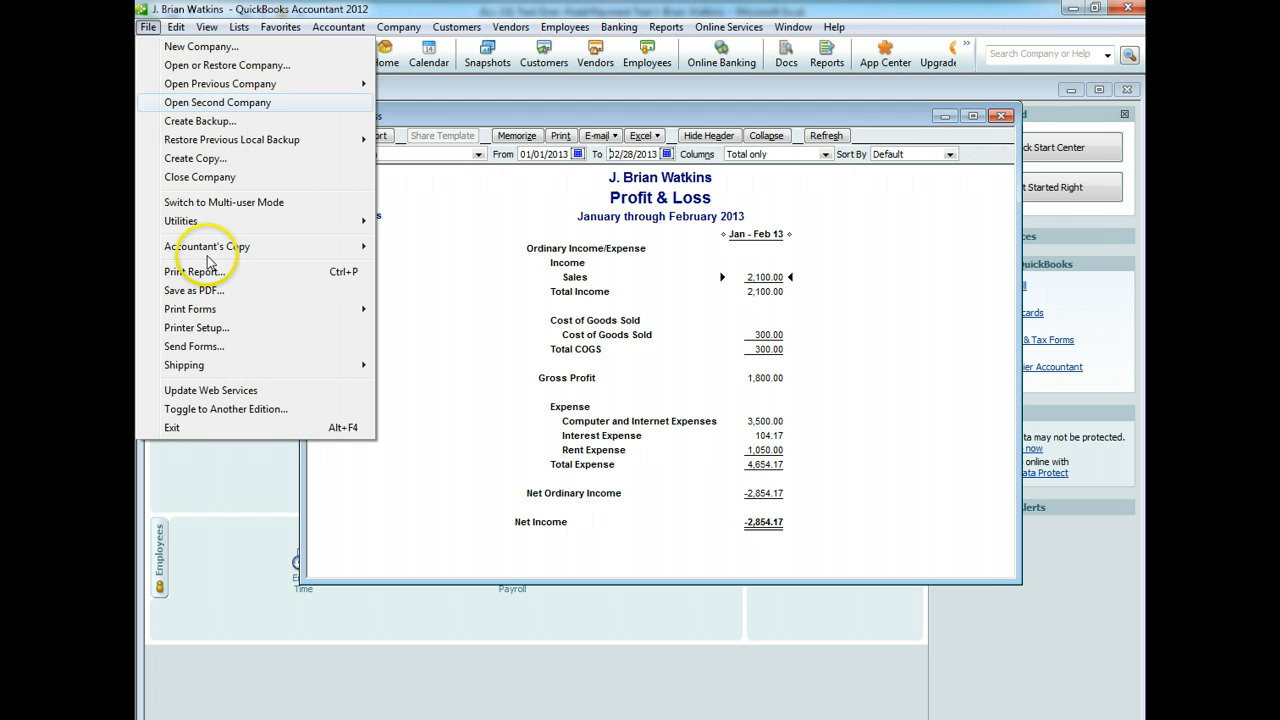
{"action": "left_click", "coordinate": [209, 291]}
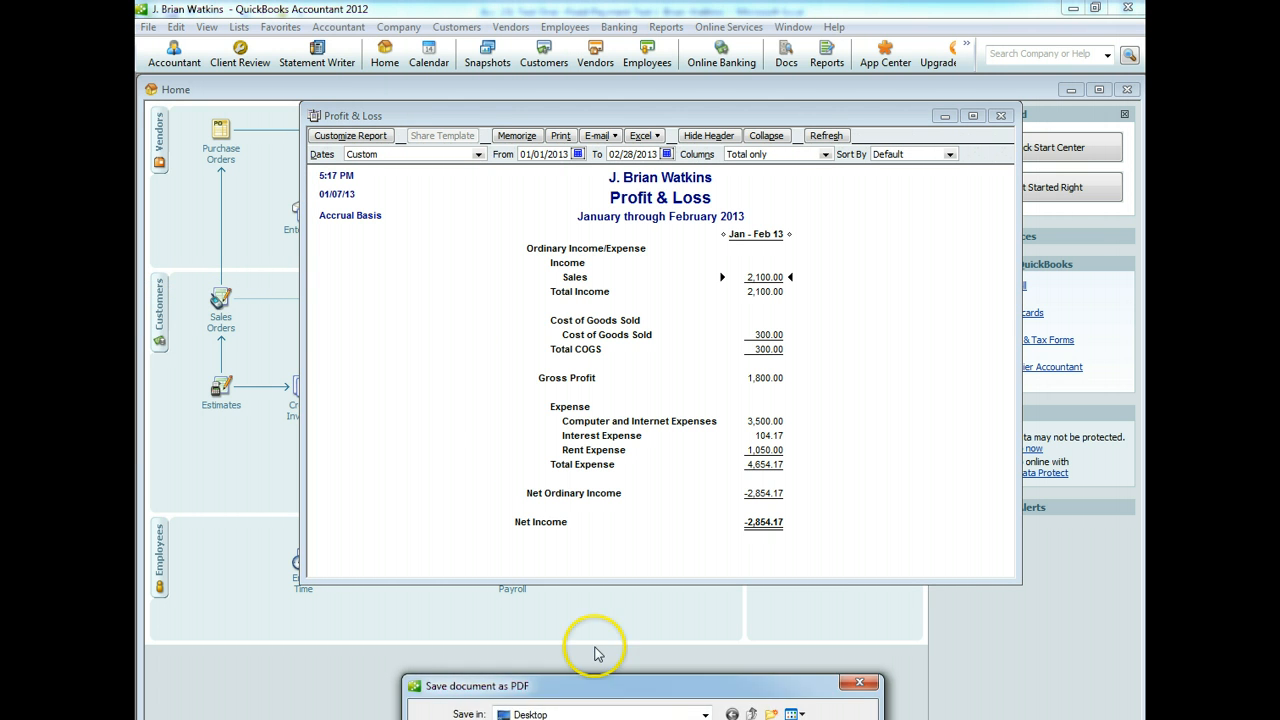
{"action": "left_click_drag", "start_coordinate": [597, 683], "coordinate": [636, 268]}
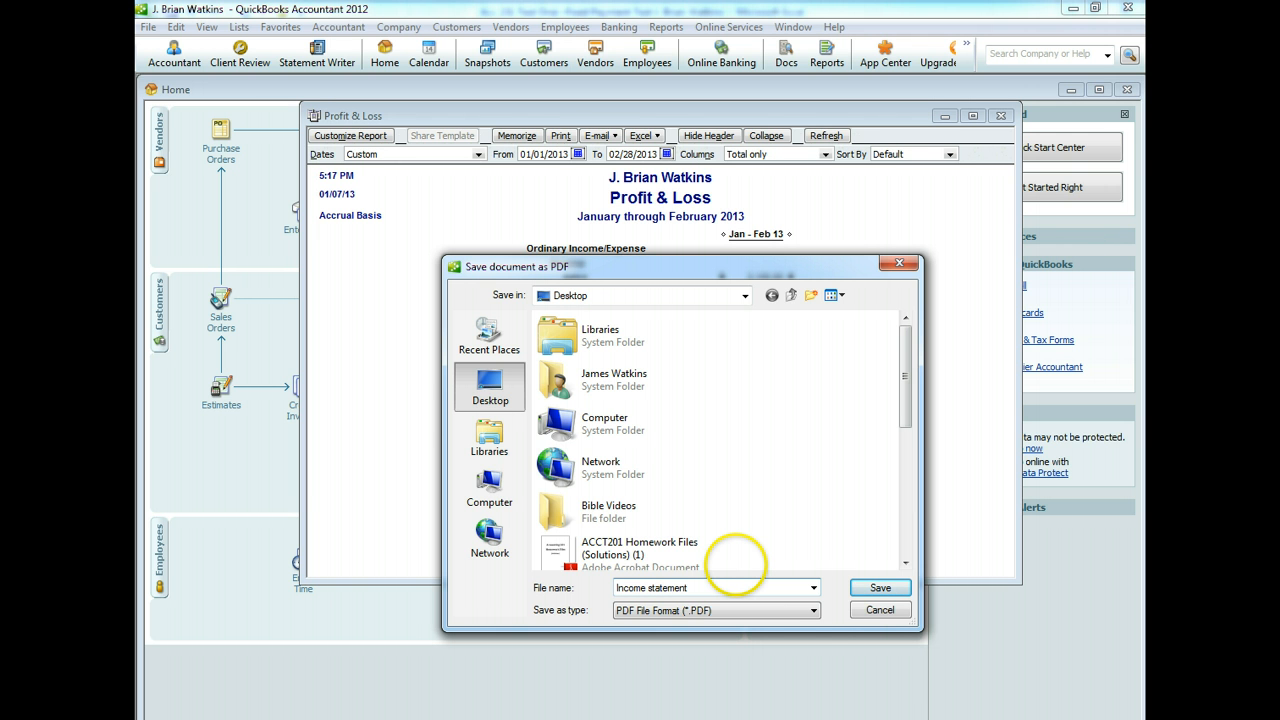
{"action": "left_click", "coordinate": [880, 590]}
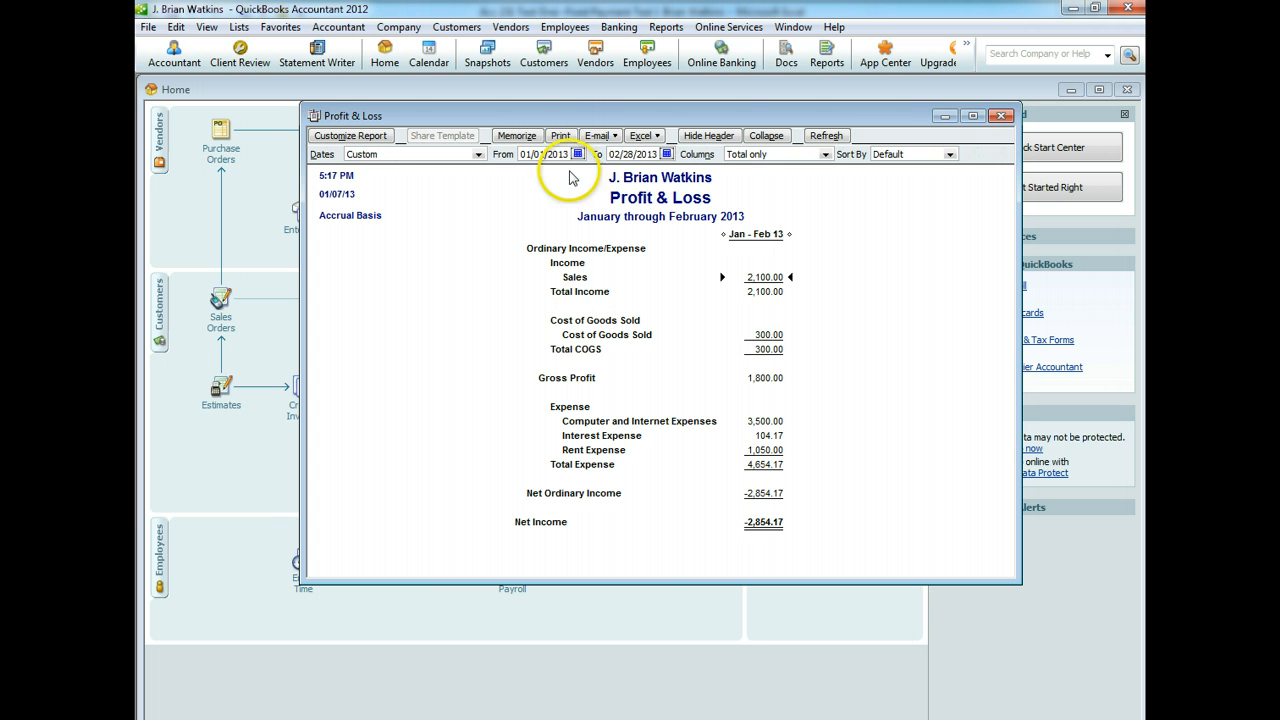
Check the print settings without printing, then close the report without memorizing it.
{"action": "left_click", "coordinate": [561, 136]}
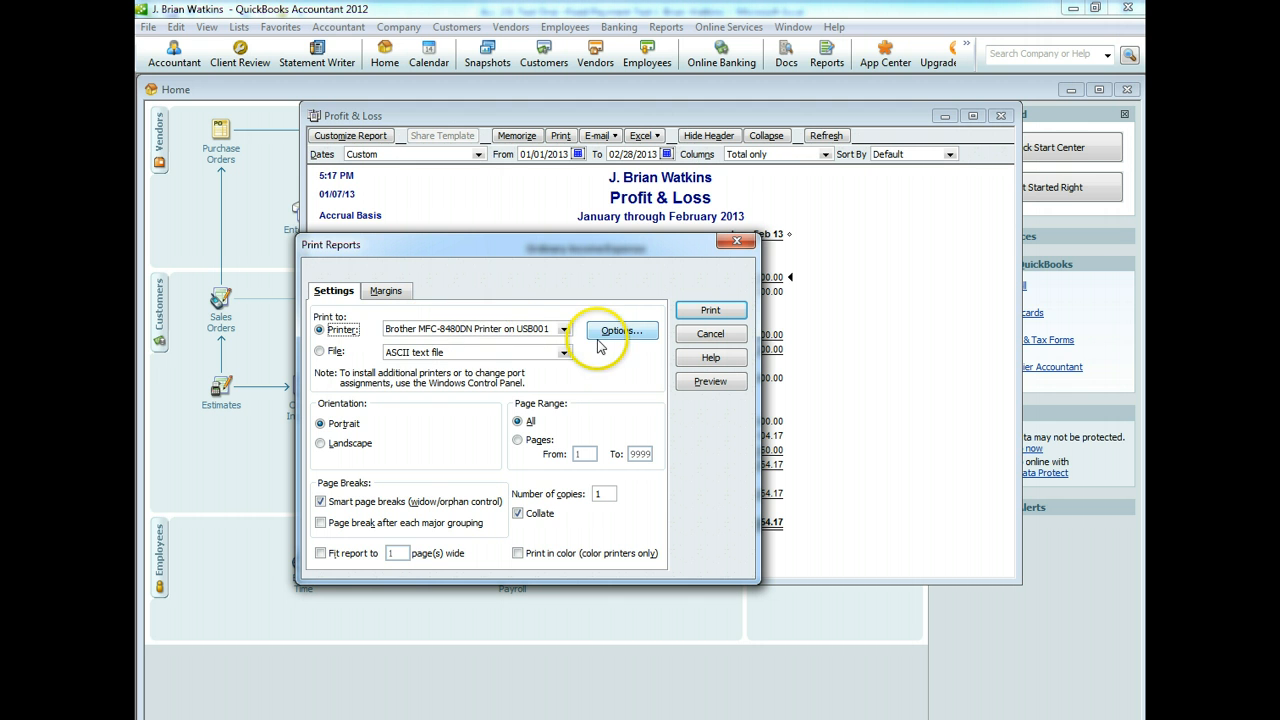
{"action": "left_click", "coordinate": [564, 330]}
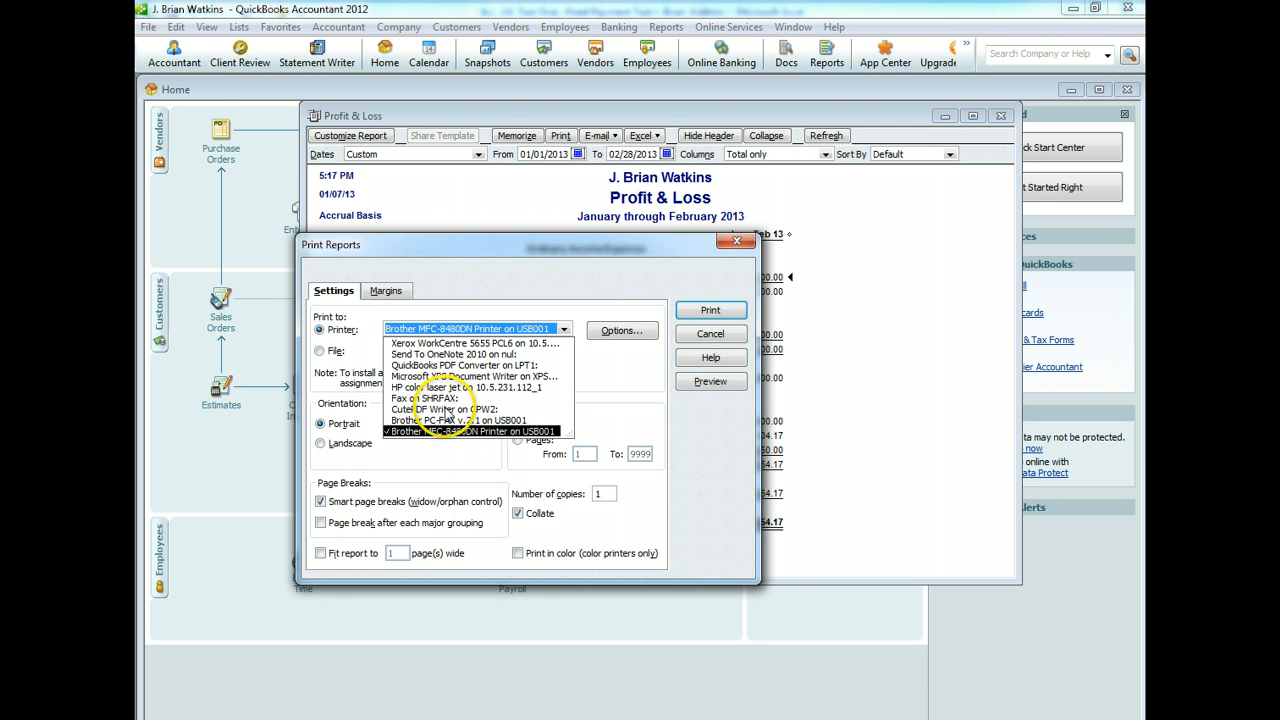
{"action": "left_click", "coordinate": [737, 241]}
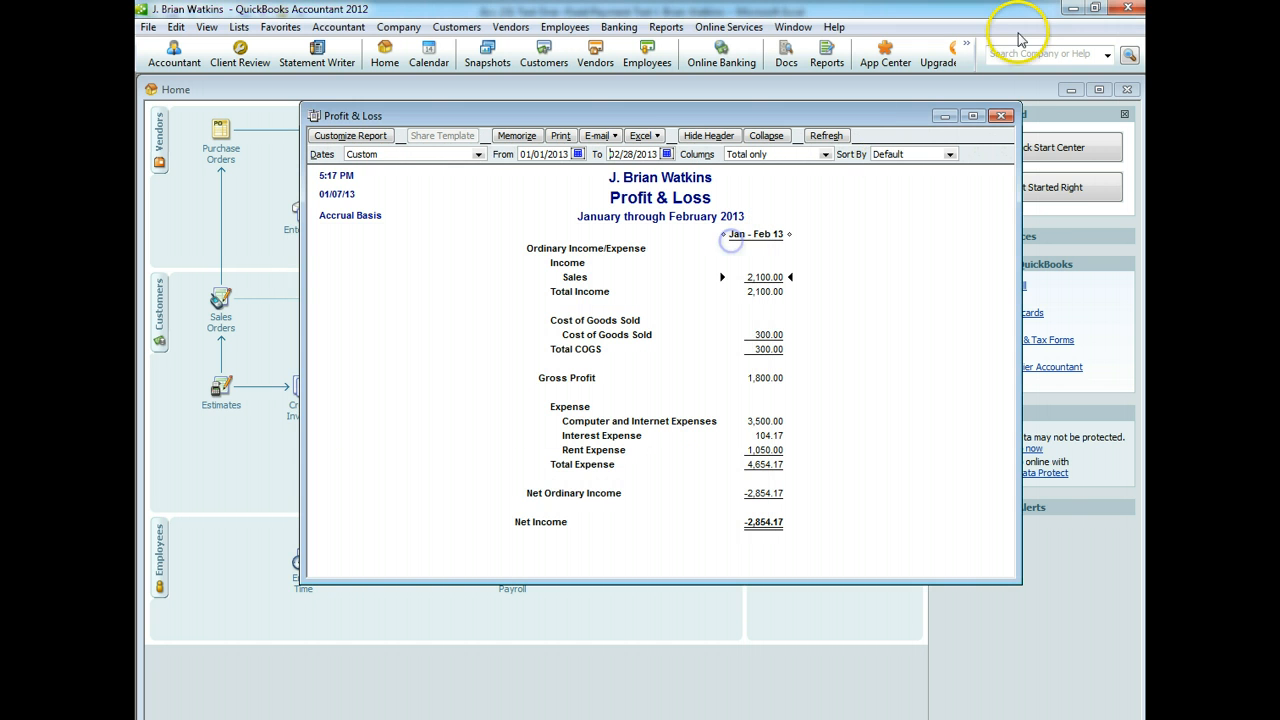
{"action": "left_click", "coordinate": [1000, 115]}
{"action": "left_click", "coordinate": [641, 644]}
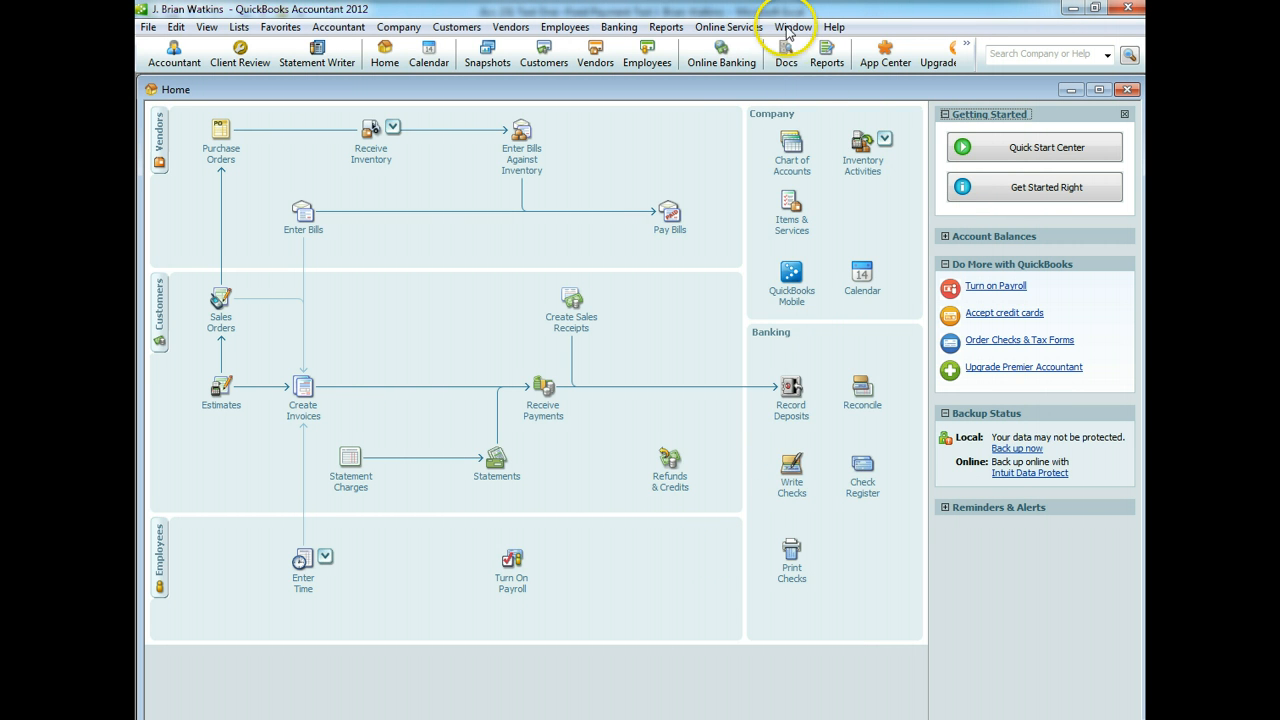
Run the Balance Sheet Standard report as of 02/28/2013, totalling 21,674.27 in assets.
{"action": "left_click", "coordinate": [672, 27]}
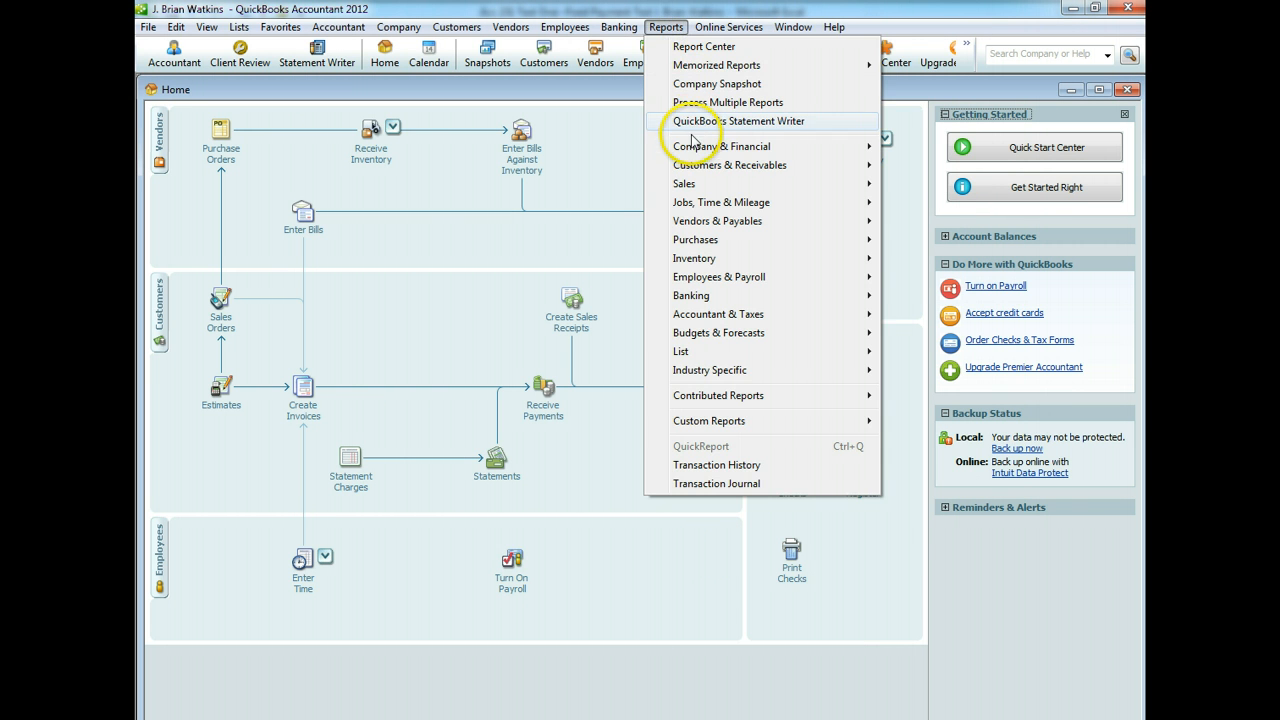
{"action": "mouse_move", "coordinate": [703, 148]}
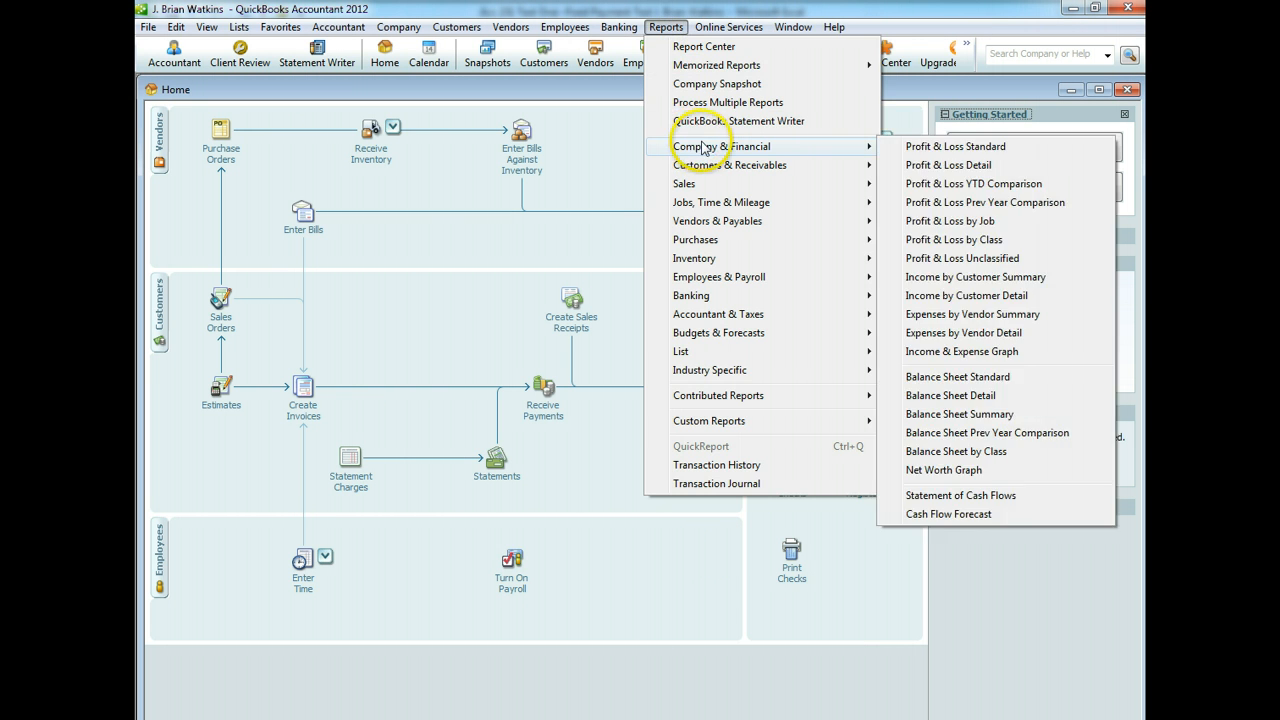
{"action": "left_click", "coordinate": [912, 377]}
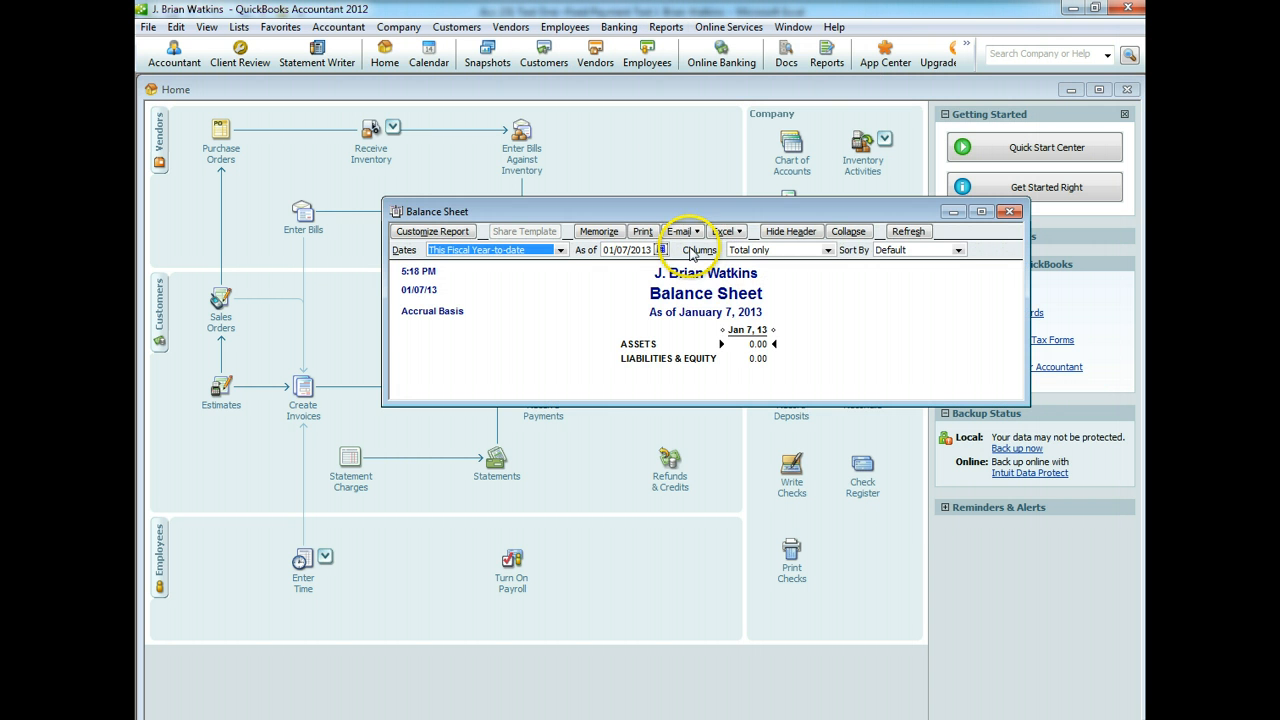
{"action": "left_click", "coordinate": [660, 249]}
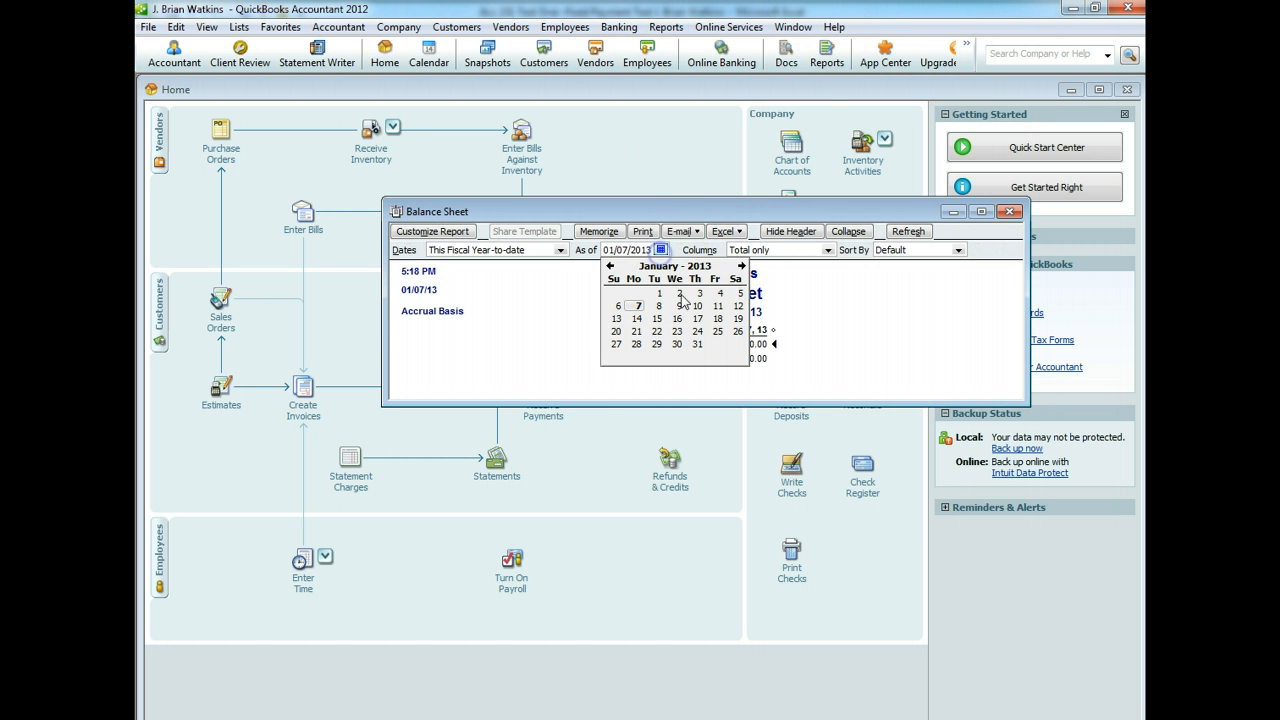
{"action": "left_click", "coordinate": [741, 266]}
{"action": "left_click", "coordinate": [697, 345]}
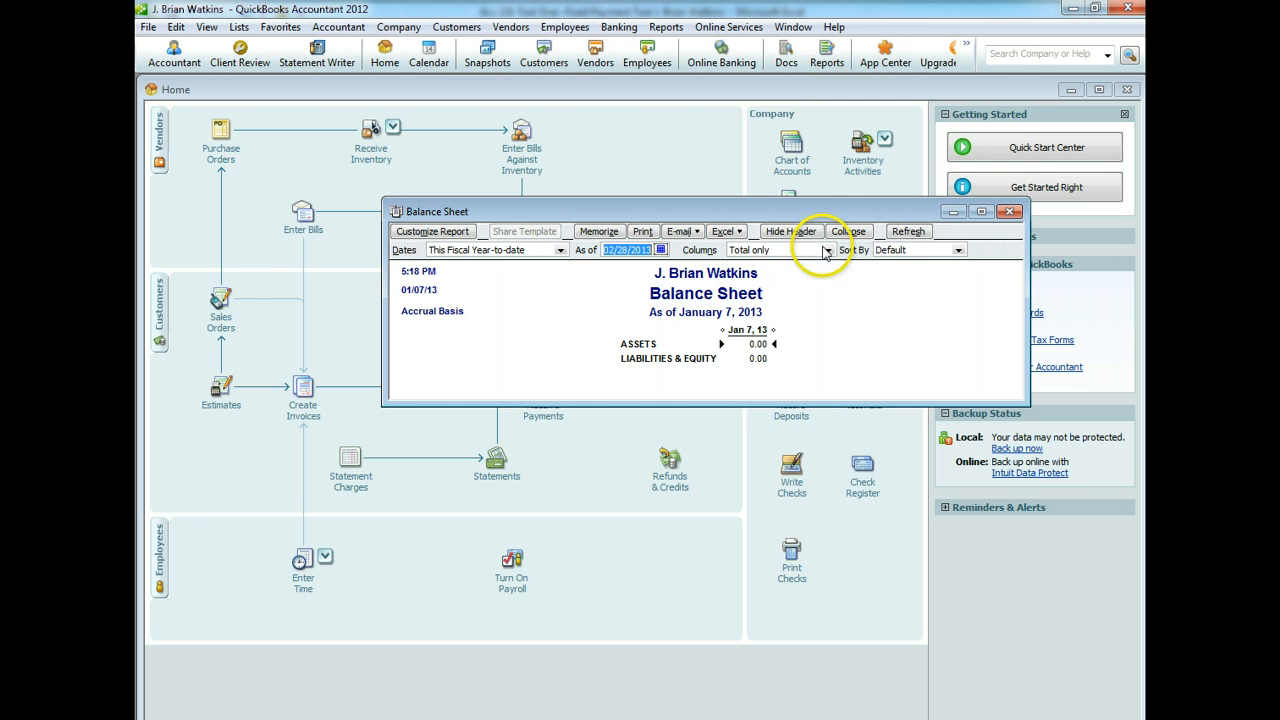
{"action": "left_click", "coordinate": [915, 232]}
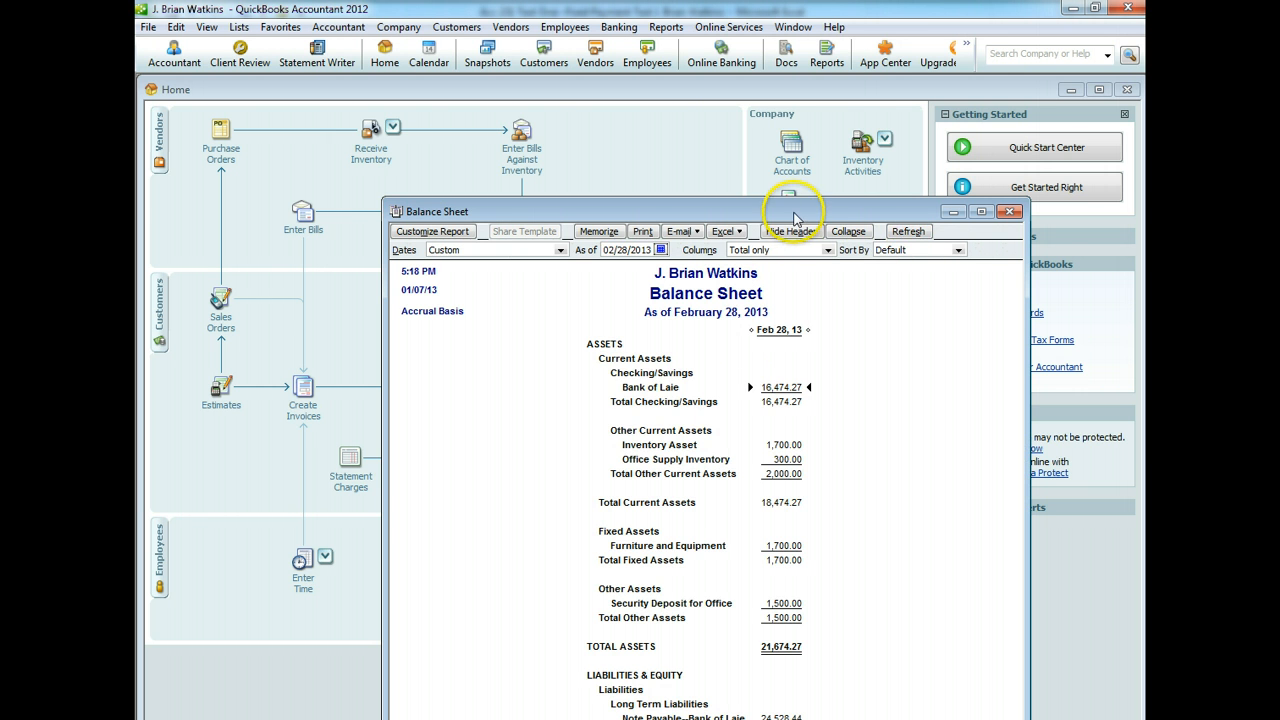
{"action": "left_click_drag", "start_coordinate": [790, 212], "coordinate": [797, 80]}
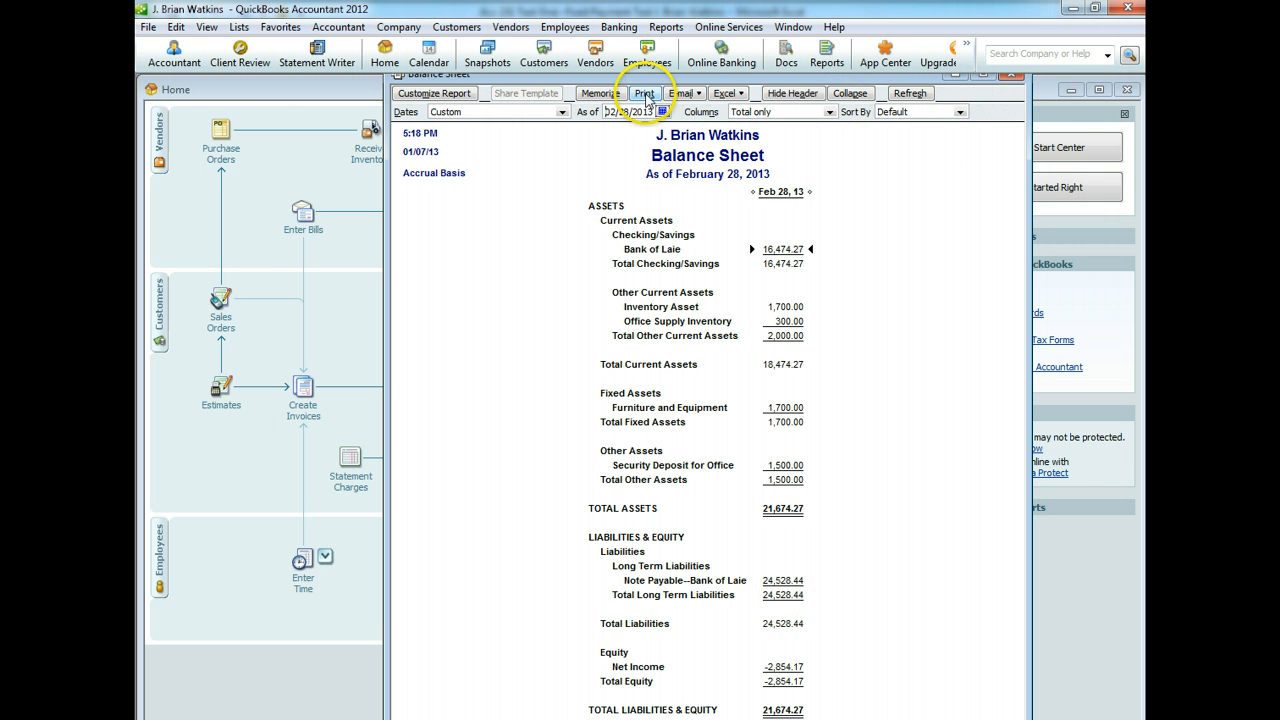
Print the Balance Sheet using the CutePDF Writer printer.
{"action": "left_click", "coordinate": [645, 97]}
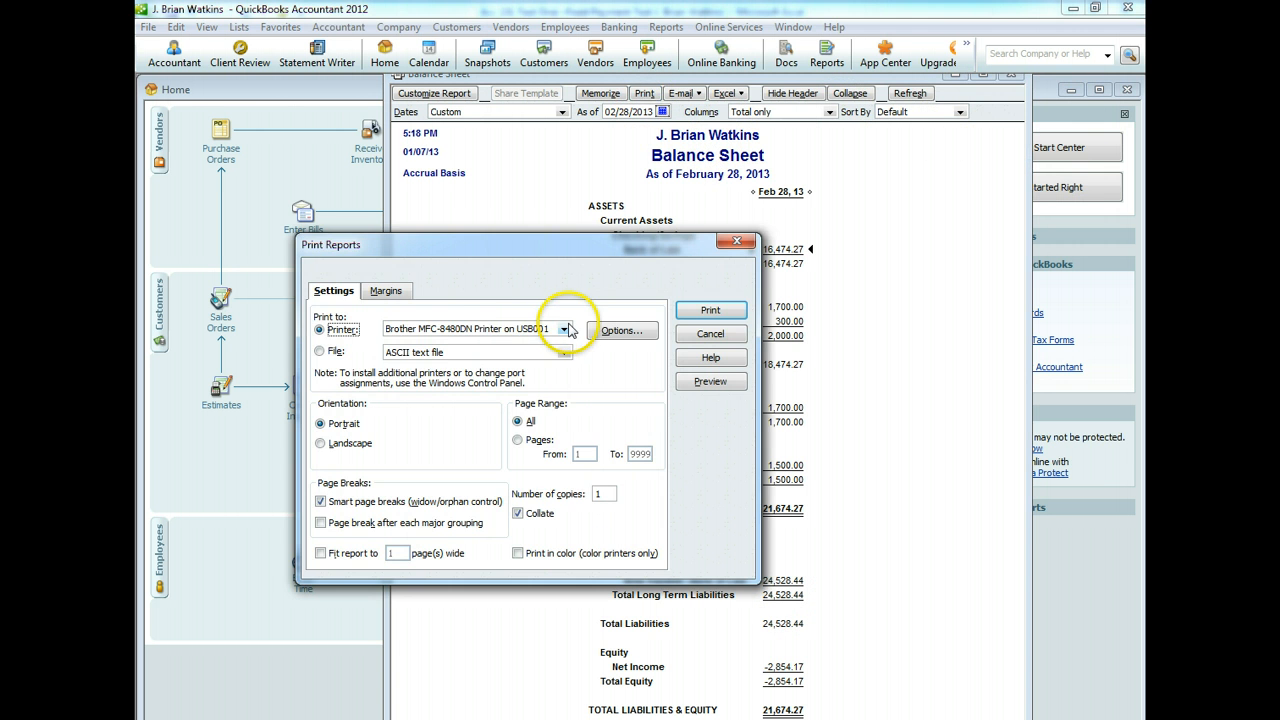
{"action": "left_click", "coordinate": [564, 329]}
{"action": "left_click", "coordinate": [494, 409]}
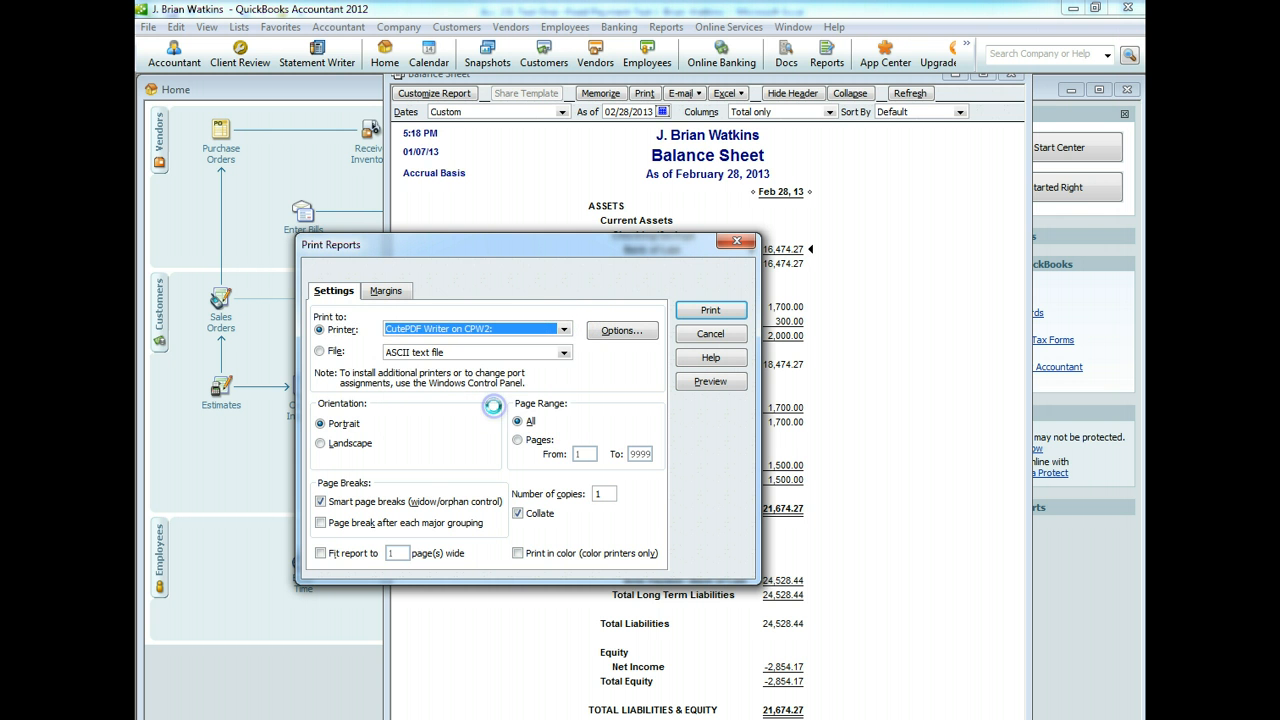
{"action": "left_click", "coordinate": [705, 310]}
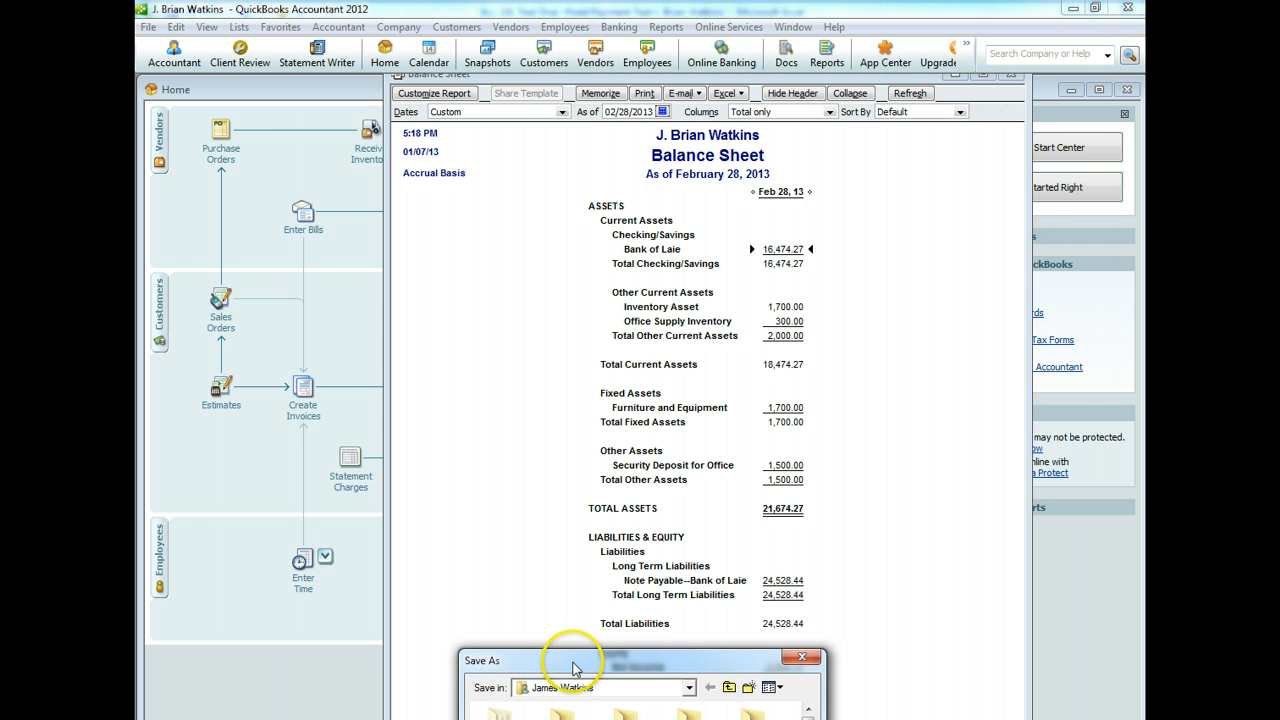
Save the PDF as 'balance sheet' on the Desktop.
{"action": "left_click_drag", "start_coordinate": [573, 664], "coordinate": [606, 360]}
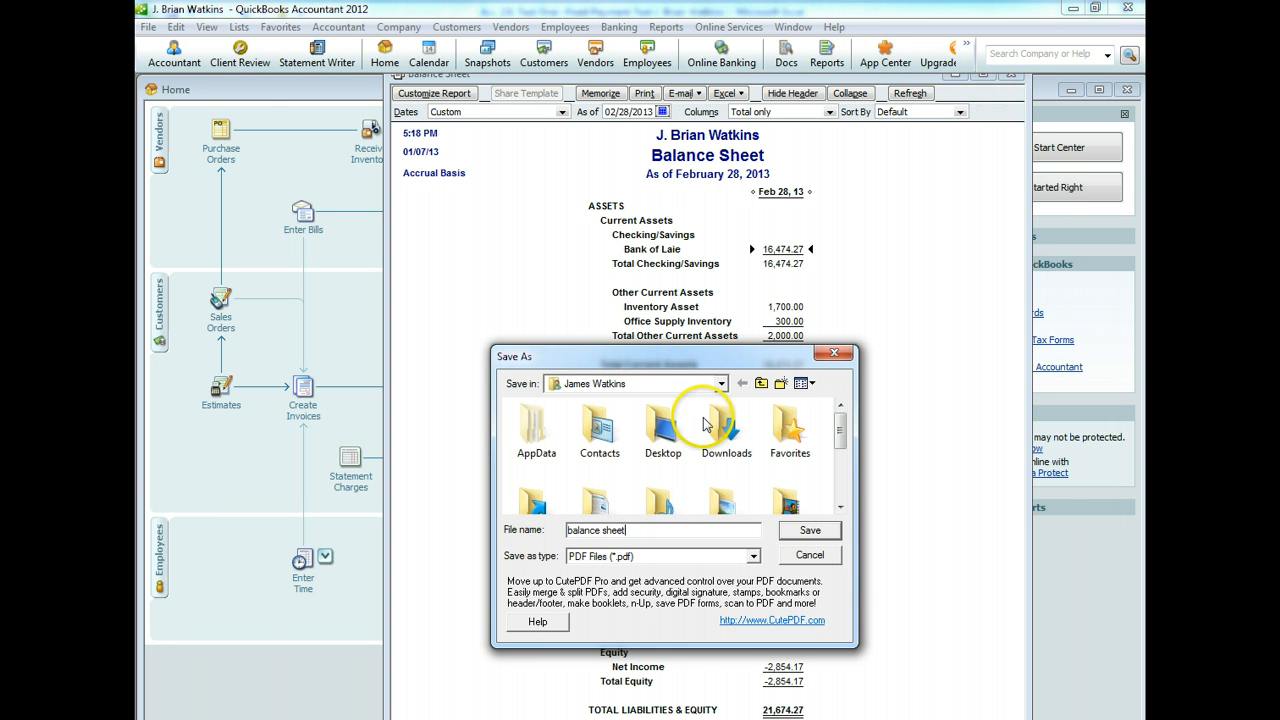
{"action": "left_click", "coordinate": [662, 427]}
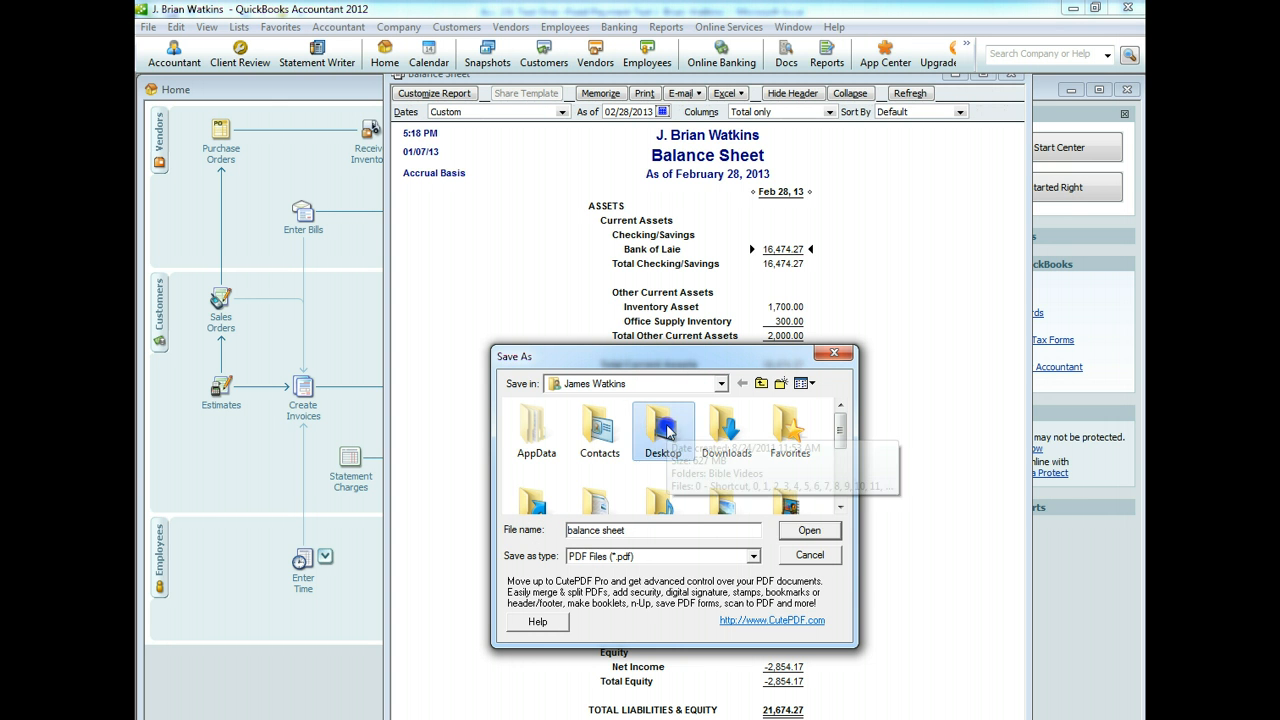
{"action": "left_click", "coordinate": [812, 531]}
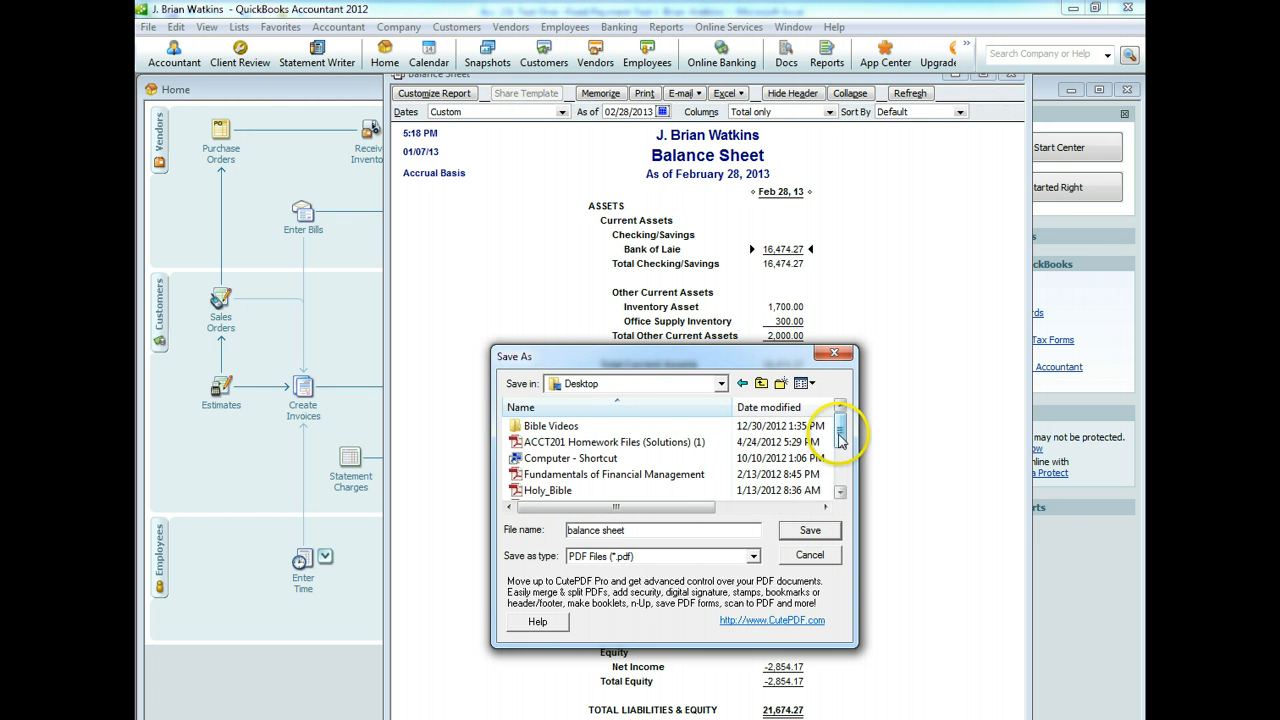
{"action": "left_click_drag", "start_coordinate": [840, 440], "coordinate": [828, 472]}
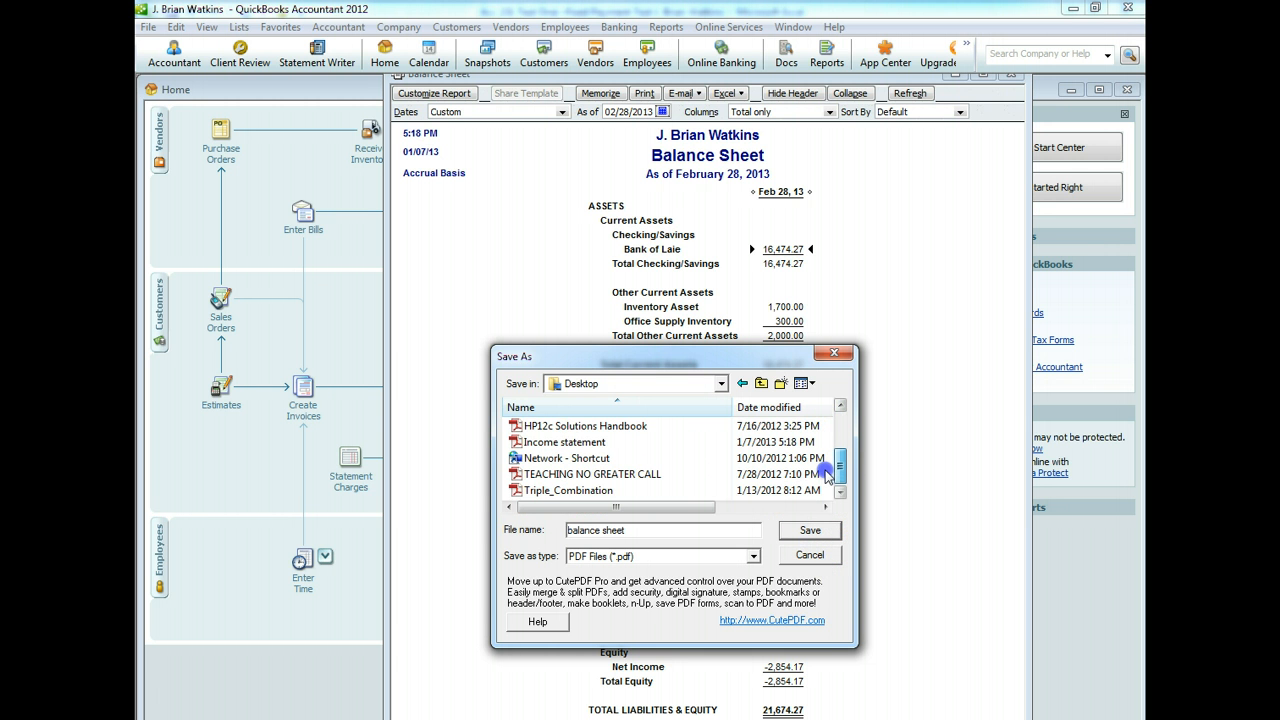
{"action": "left_click", "coordinate": [796, 530]}
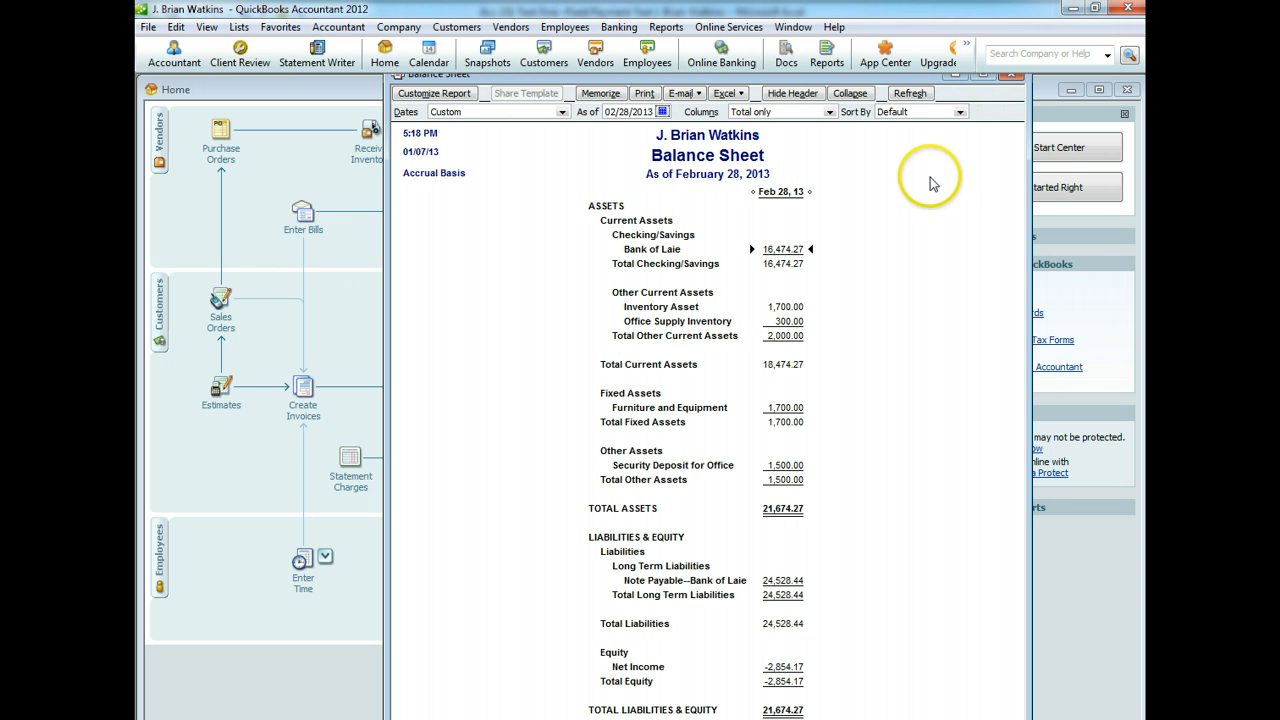
{"action": "left_click", "coordinate": [921, 210]}
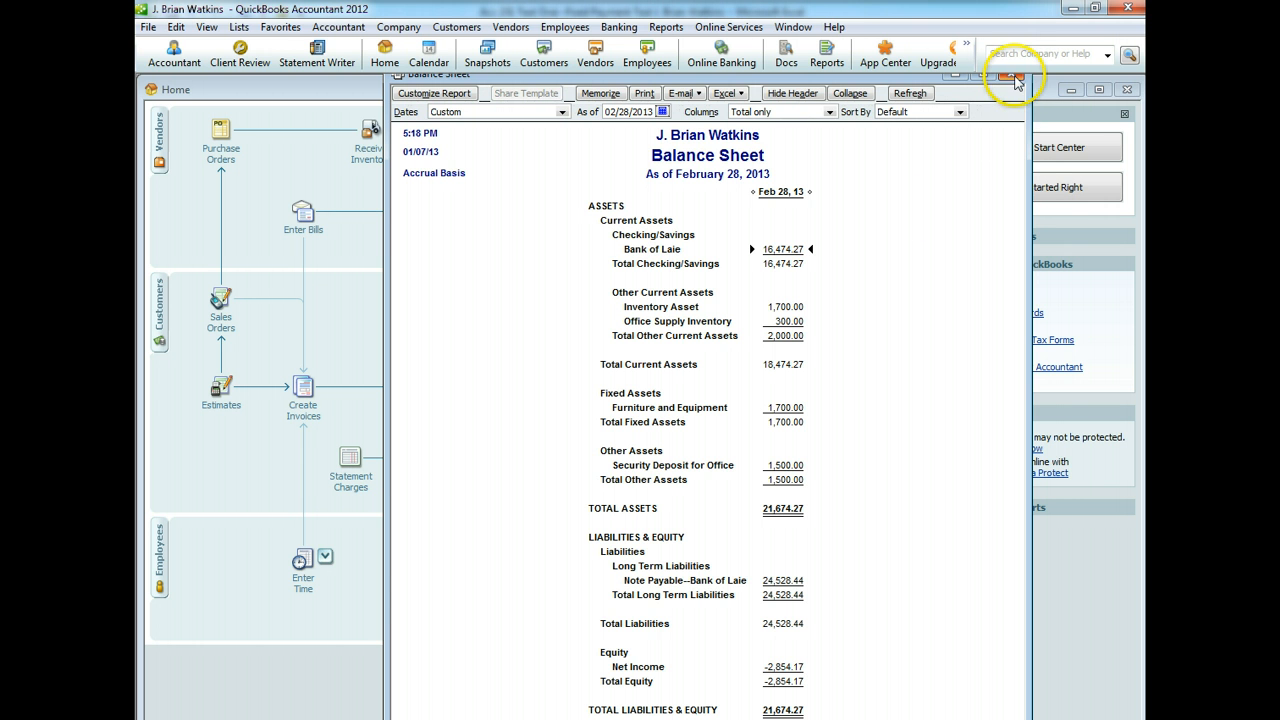
Close the Balance Sheet without memorizing, then open the Accountant & Taxes Journal report.
{"action": "left_click", "coordinate": [1011, 76]}
{"action": "left_click", "coordinate": [641, 641]}
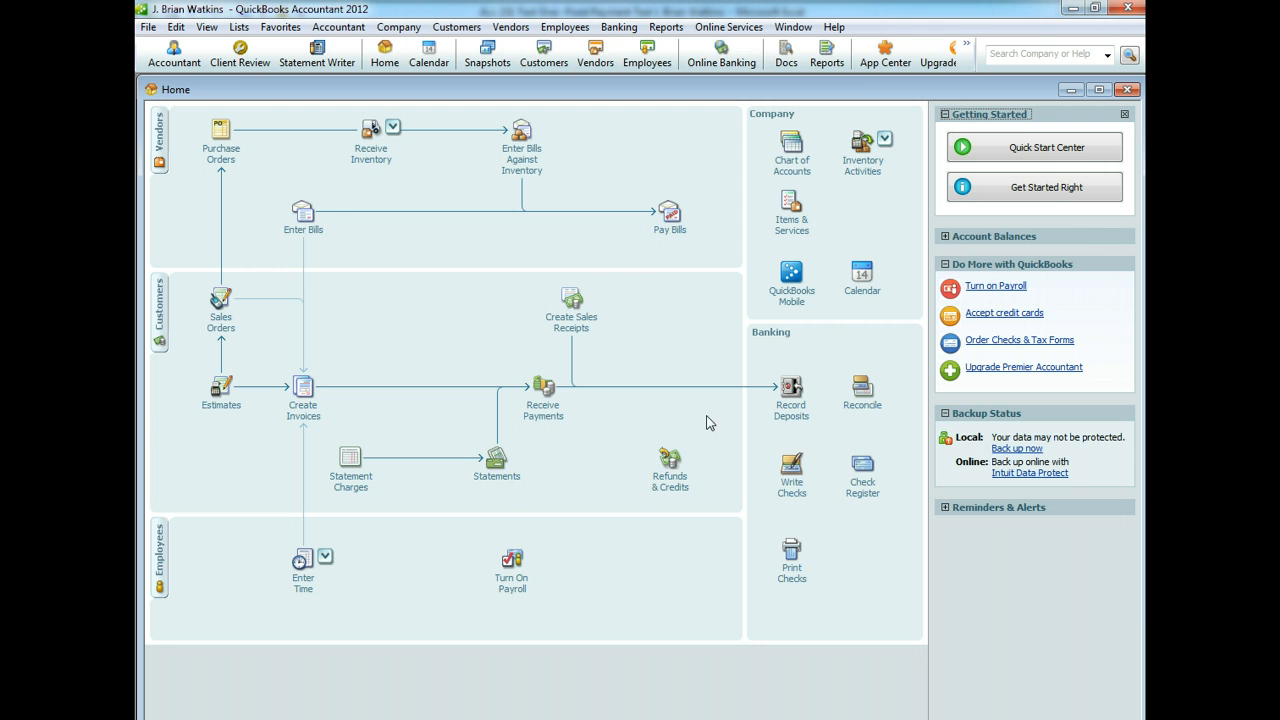
{"action": "left_click", "coordinate": [665, 27]}
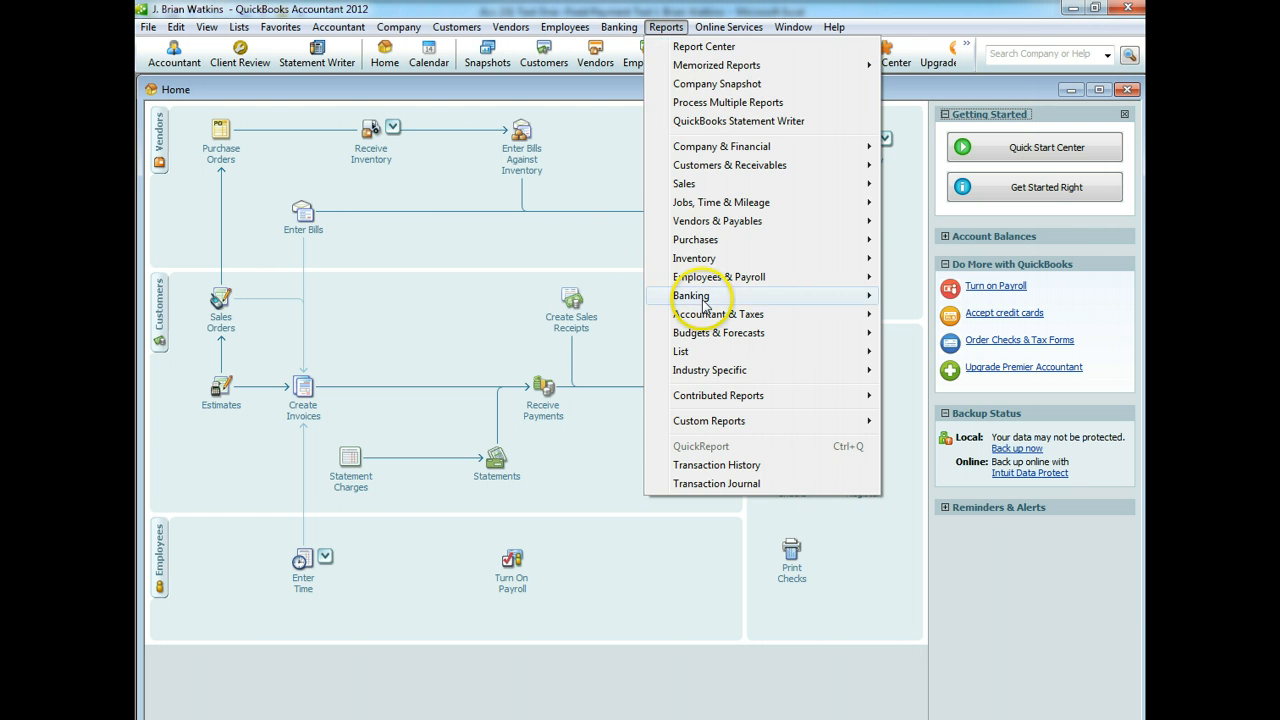
{"action": "mouse_move", "coordinate": [704, 316]}
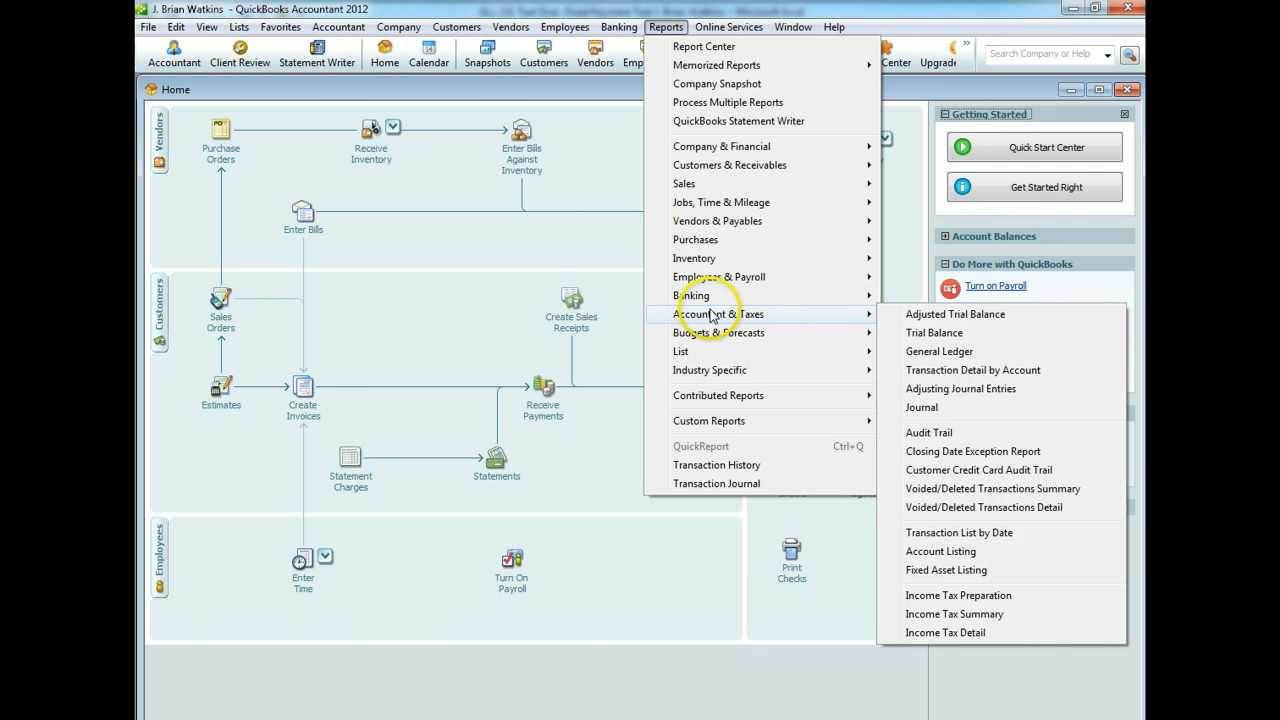
{"action": "left_click", "coordinate": [921, 410]}
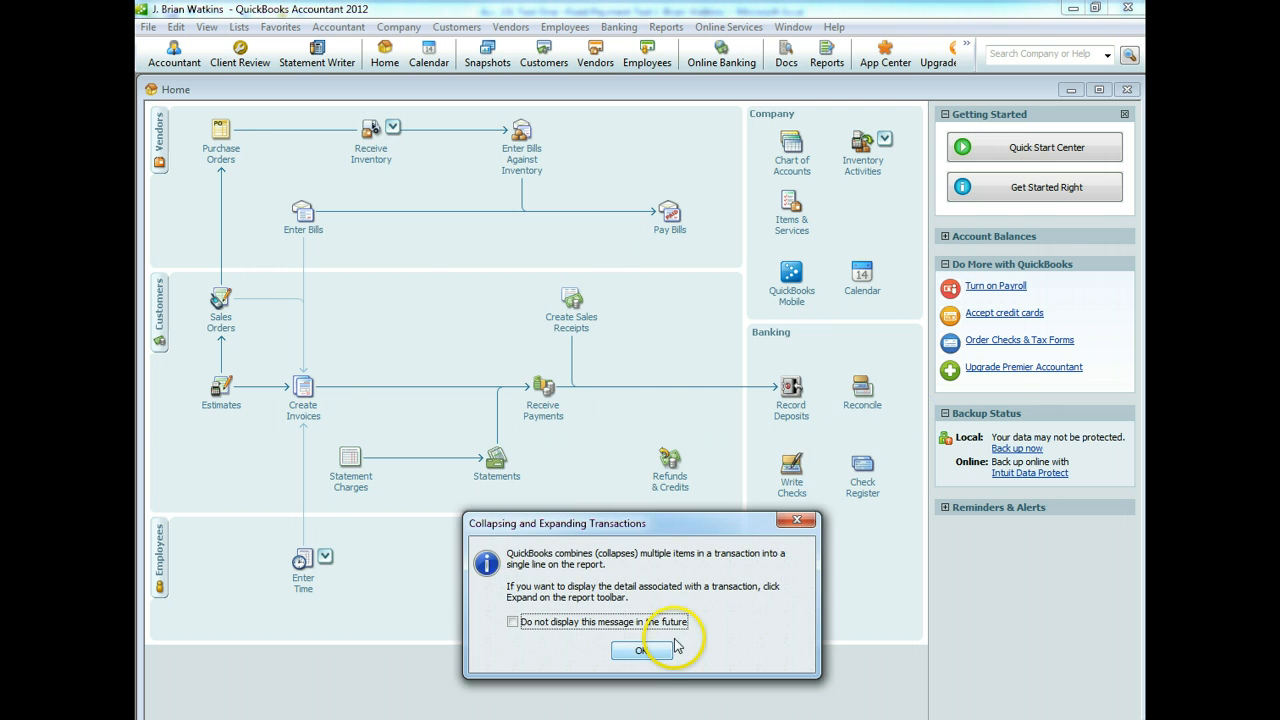
{"action": "left_click", "coordinate": [642, 651]}
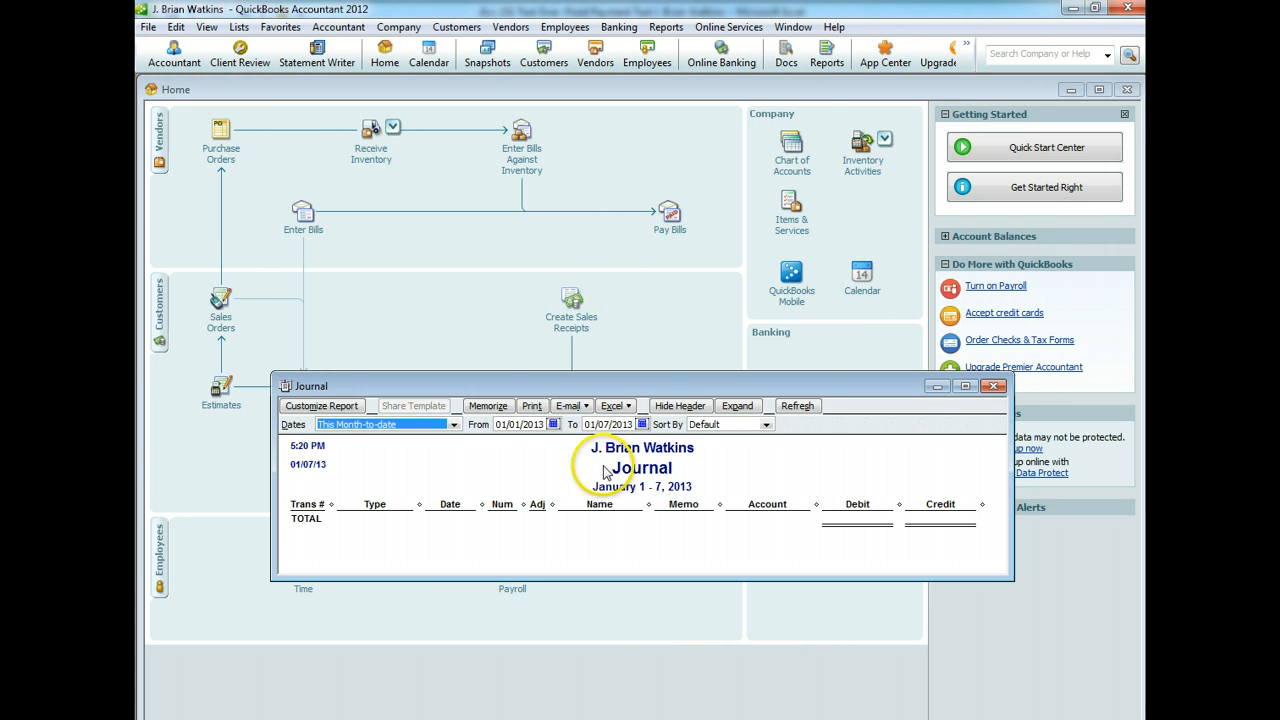
Set the Journal's ending date to 02/28/2013, refresh and review it, then close without memorizing.
{"action": "left_click", "coordinate": [642, 424]}
{"action": "left_click", "coordinate": [721, 440]}
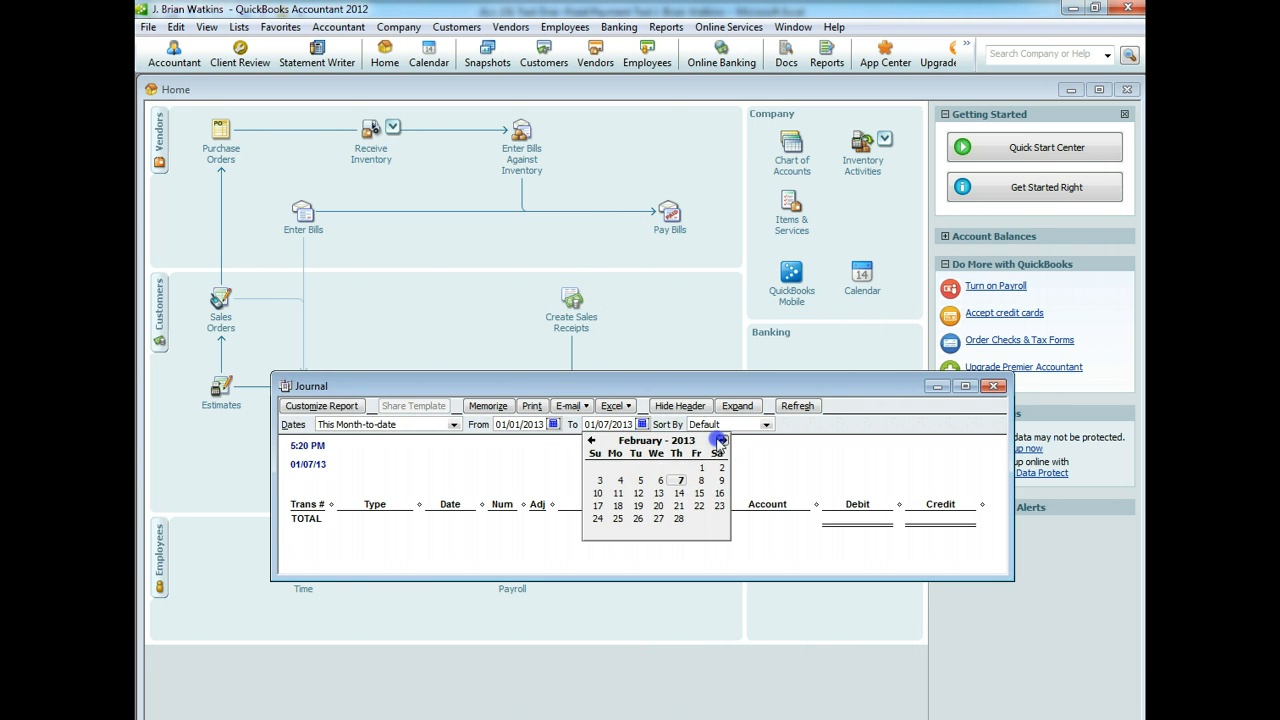
{"action": "left_click", "coordinate": [679, 518]}
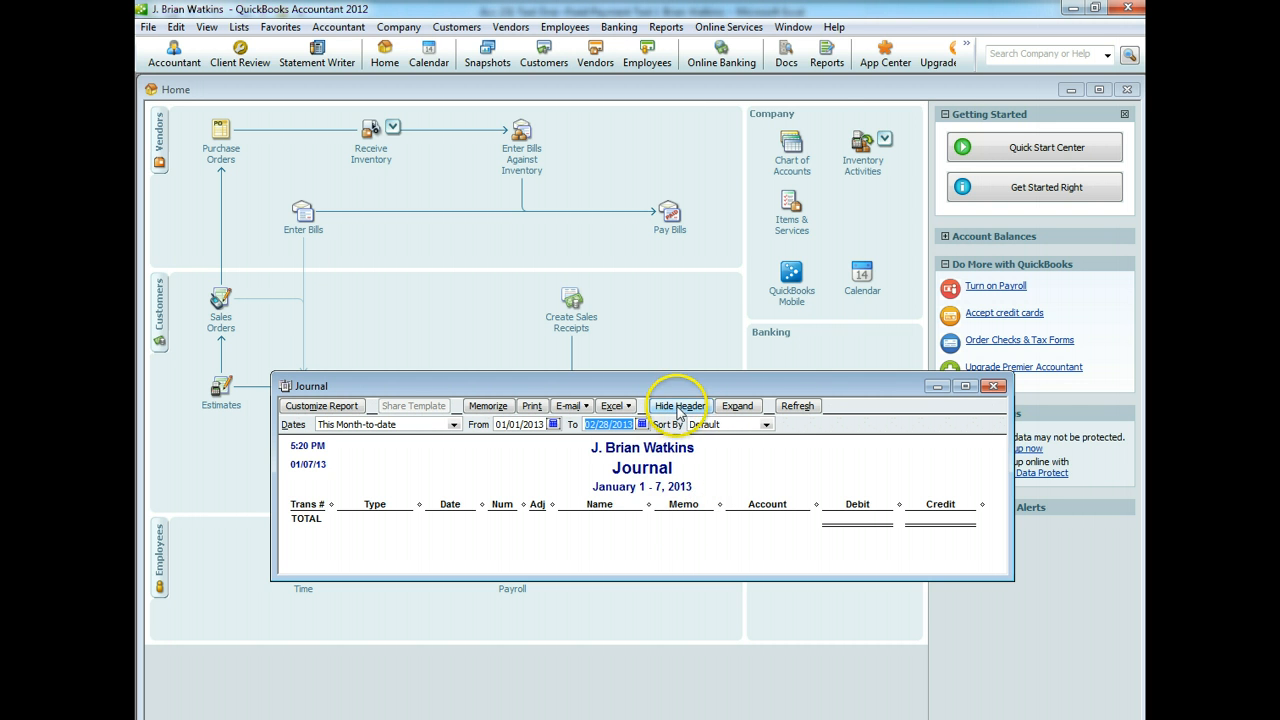
{"action": "left_click", "coordinate": [797, 406]}
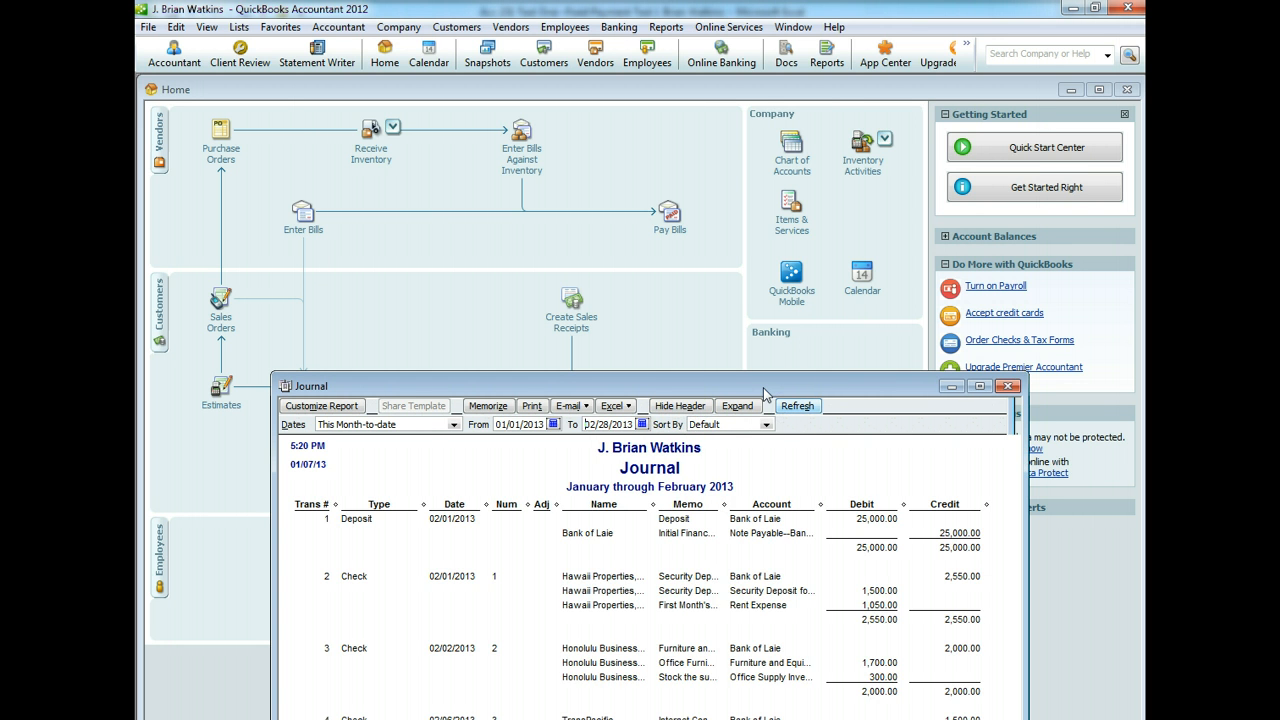
{"action": "left_click_drag", "start_coordinate": [763, 386], "coordinate": [755, 125]}
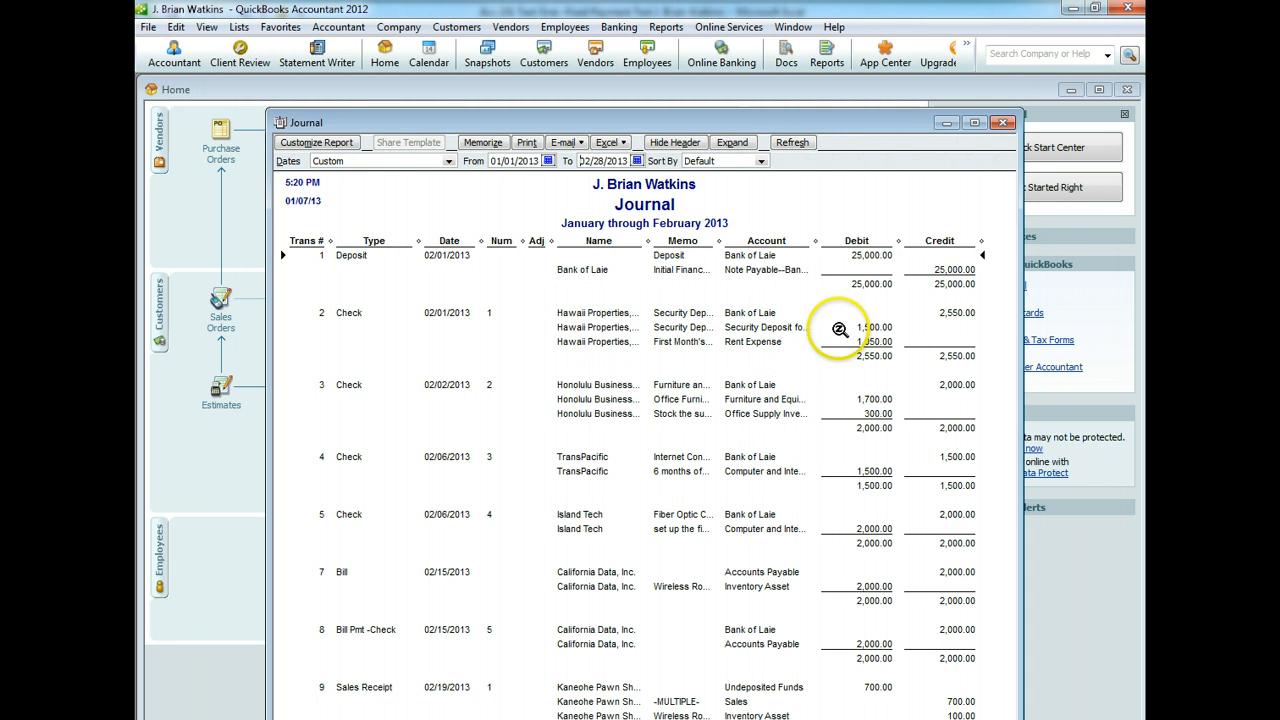
{"action": "left_click_drag", "start_coordinate": [755, 120], "coordinate": [762, 73]}
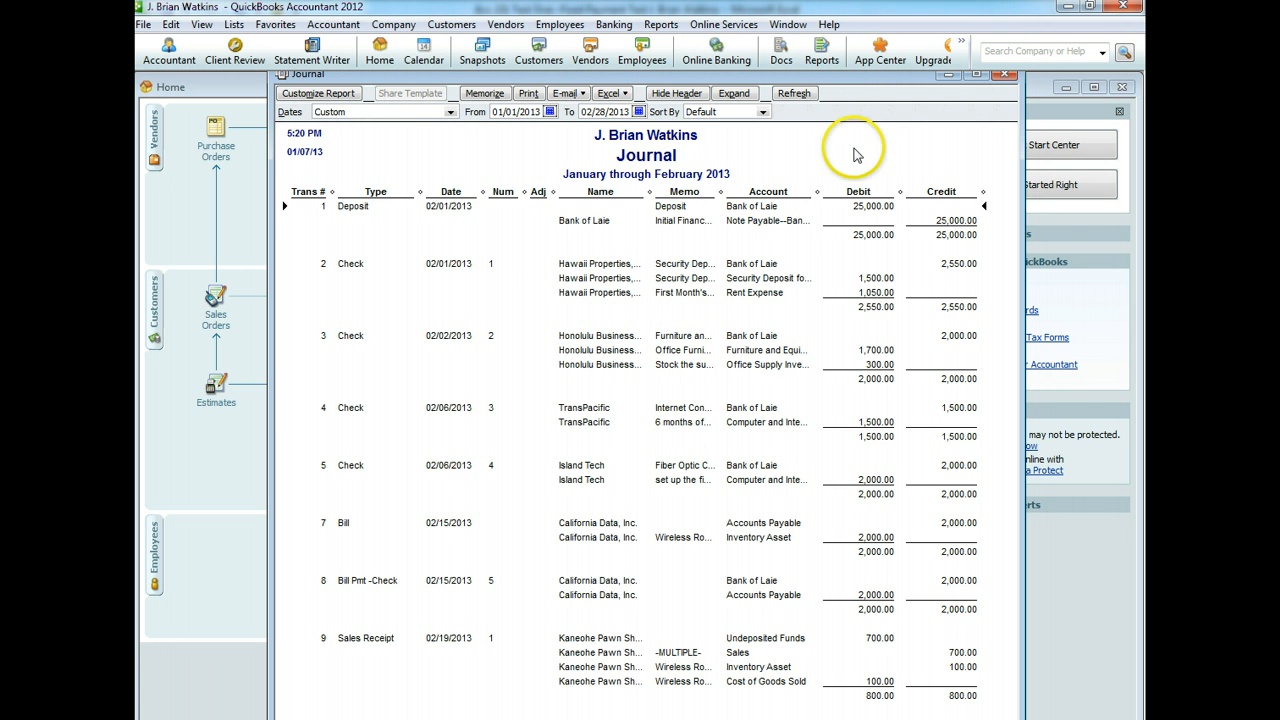
{"action": "left_click", "coordinate": [1007, 76]}
{"action": "left_click", "coordinate": [637, 645]}
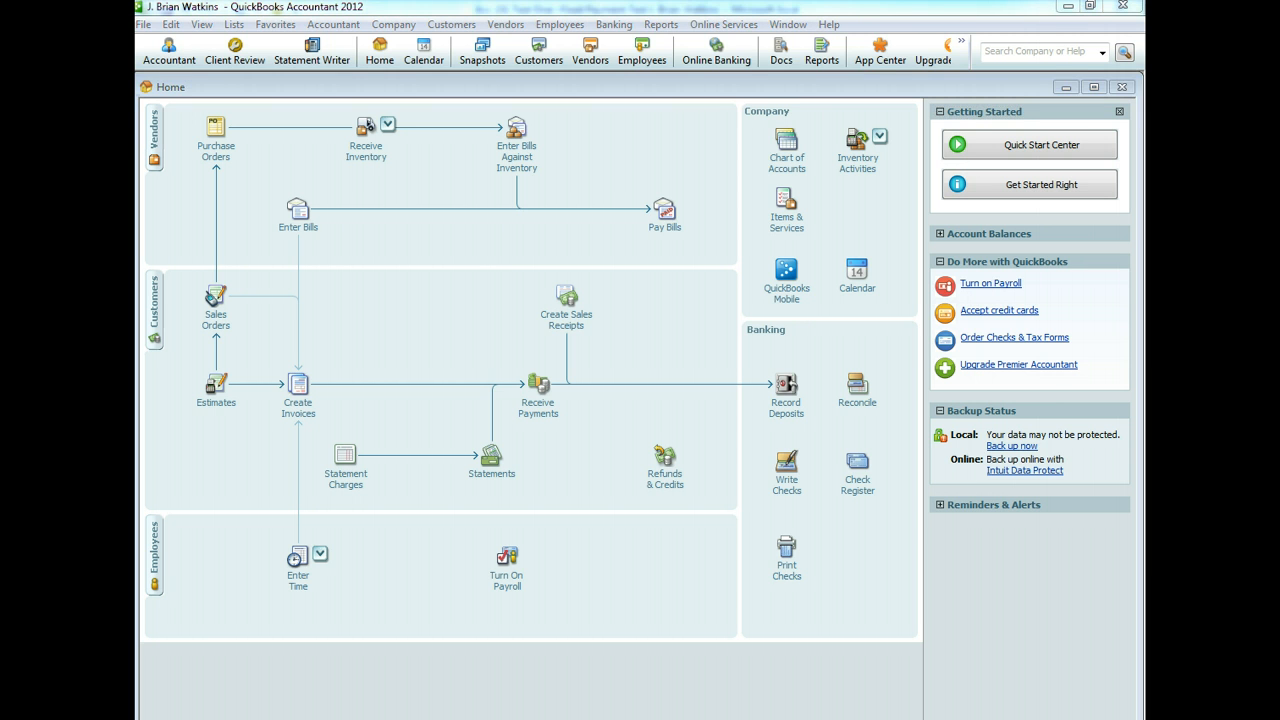
Minimize the QuickBooks, Excel, Word, Screencast-O-Matic, Canvas and Makeup Exam windows.
{"action": "left_click", "coordinate": [1068, 7]}
{"action": "left_click", "coordinate": [1066, 8]}
{"action": "left_click", "coordinate": [1066, 9]}
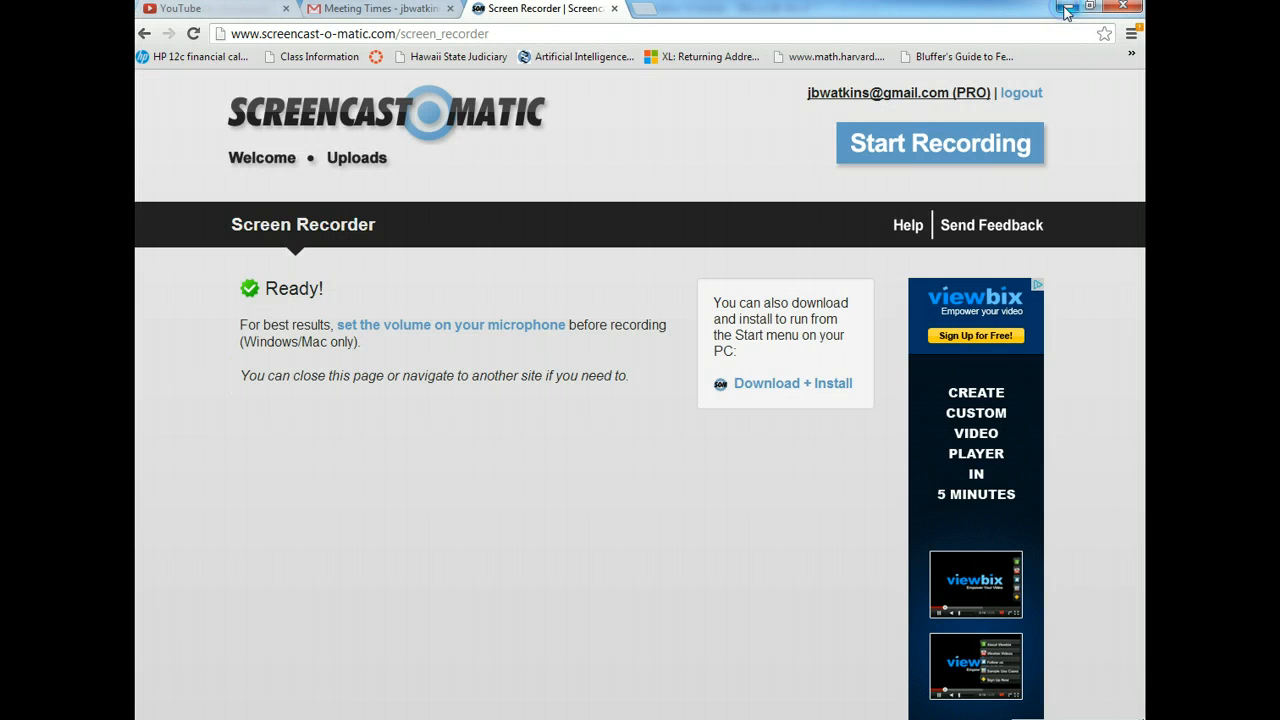
{"action": "left_click", "coordinate": [1066, 8]}
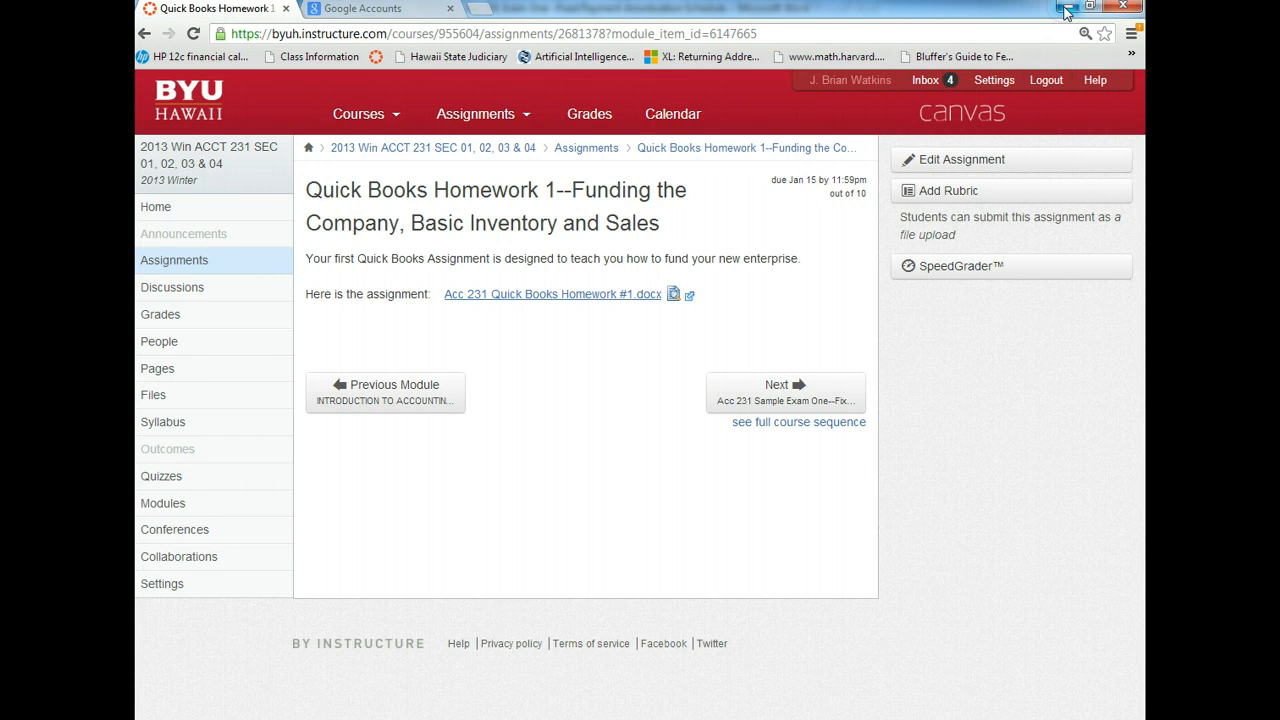
{"action": "left_click", "coordinate": [1068, 8]}
{"action": "left_click", "coordinate": [1067, 8]}
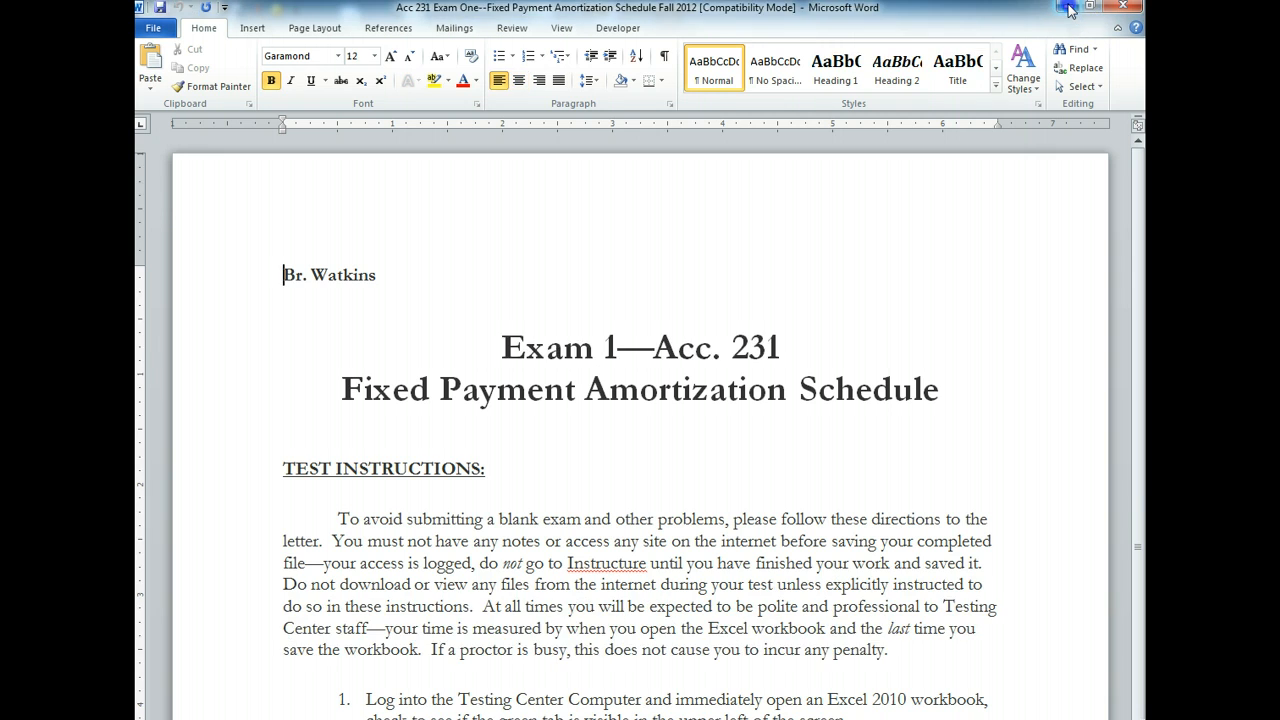
Minimize the Exam 1 and Excel windows, then open the balance sheet PDF from the desktop.
{"action": "left_click", "coordinate": [1067, 8]}
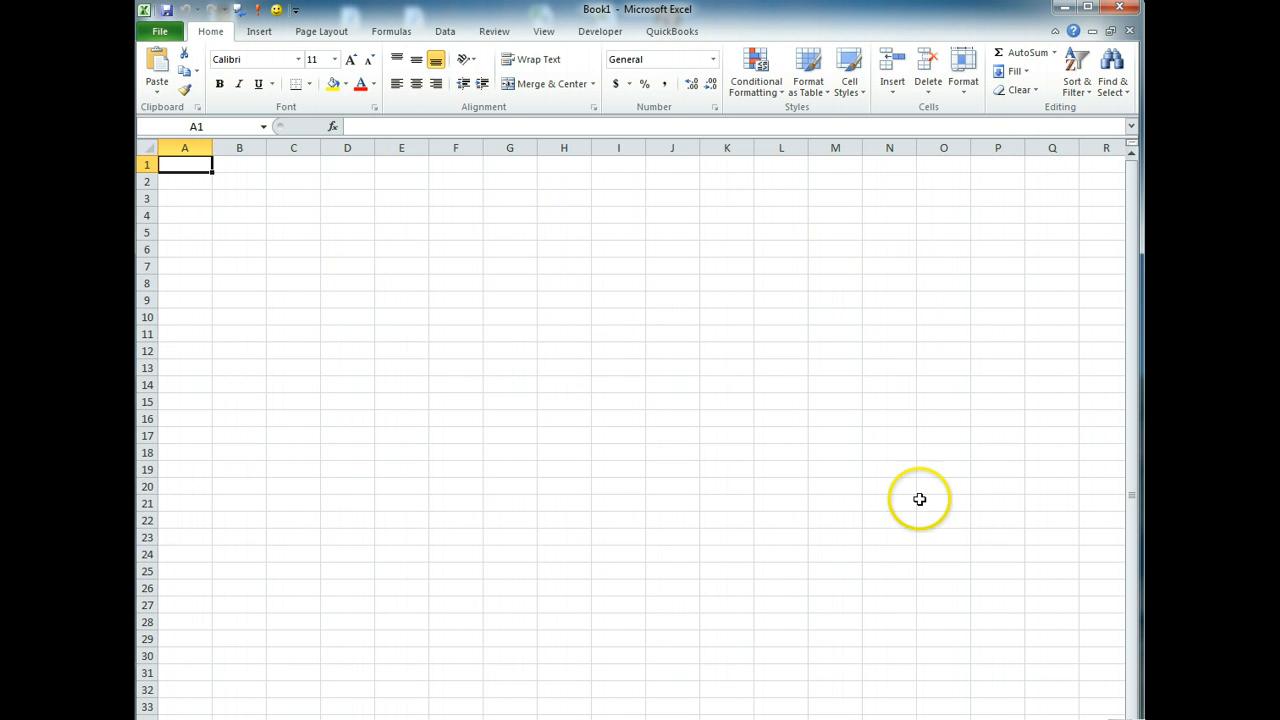
{"action": "left_click", "coordinate": [1065, 8]}
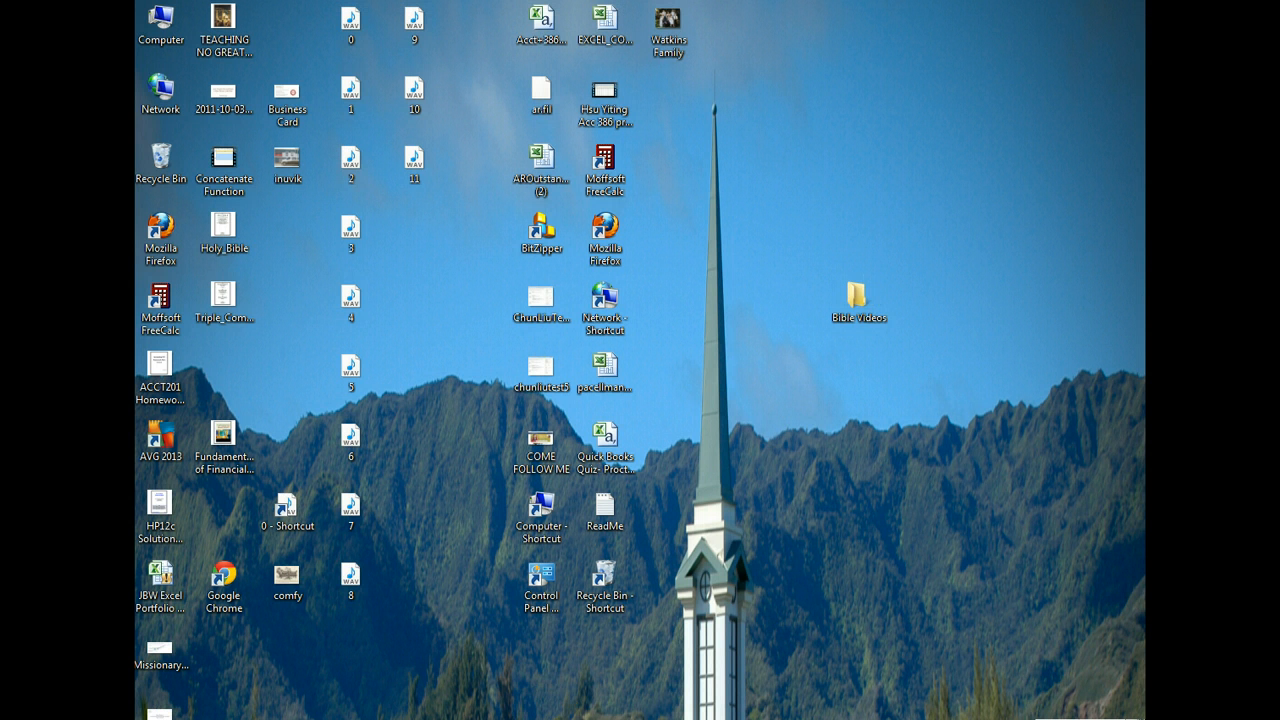
{"action": "left_click_drag", "start_coordinate": [375, 716], "coordinate": [426, 658]}
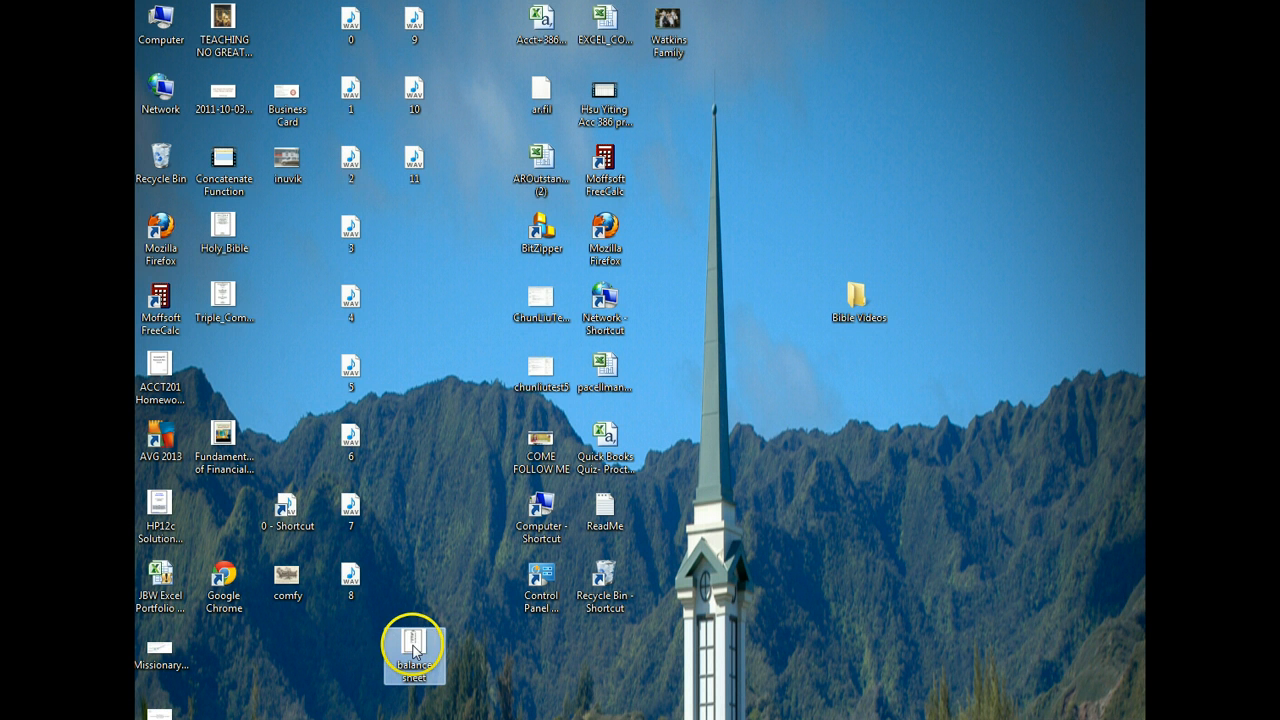
{"action": "double_click", "coordinate": [413, 645]}
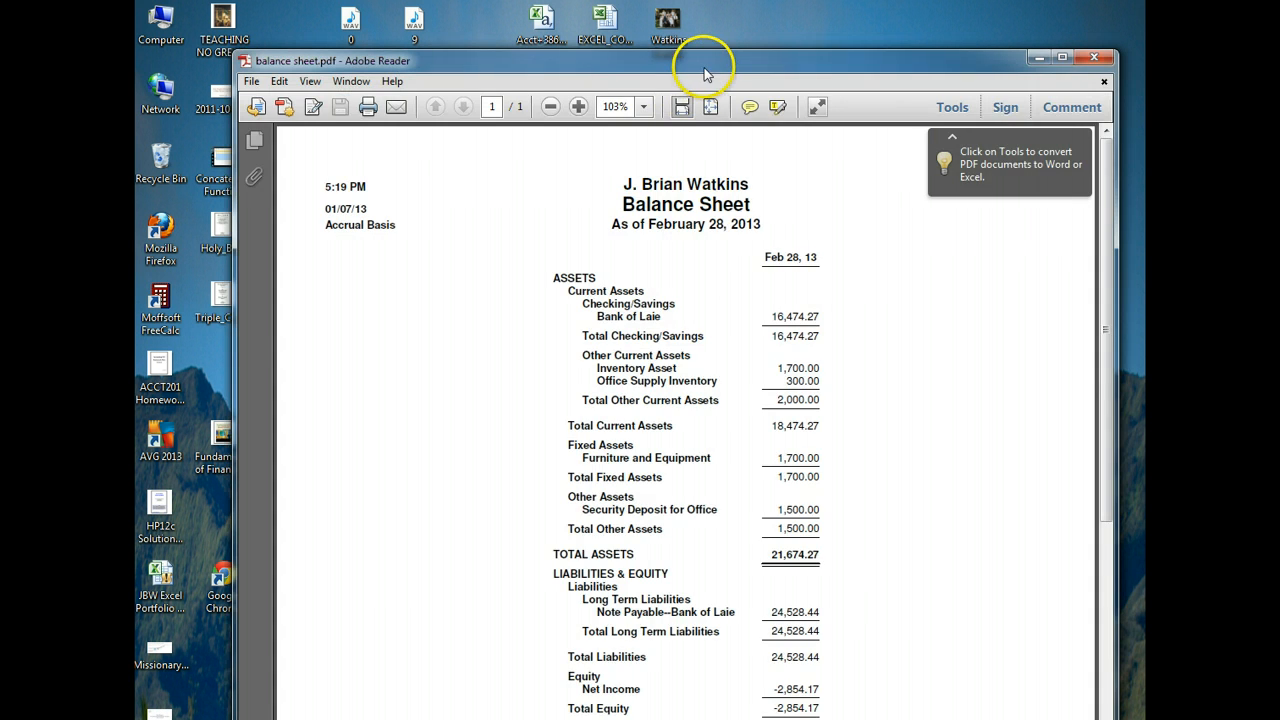
{"action": "left_click_drag", "start_coordinate": [703, 63], "coordinate": [614, 0]}
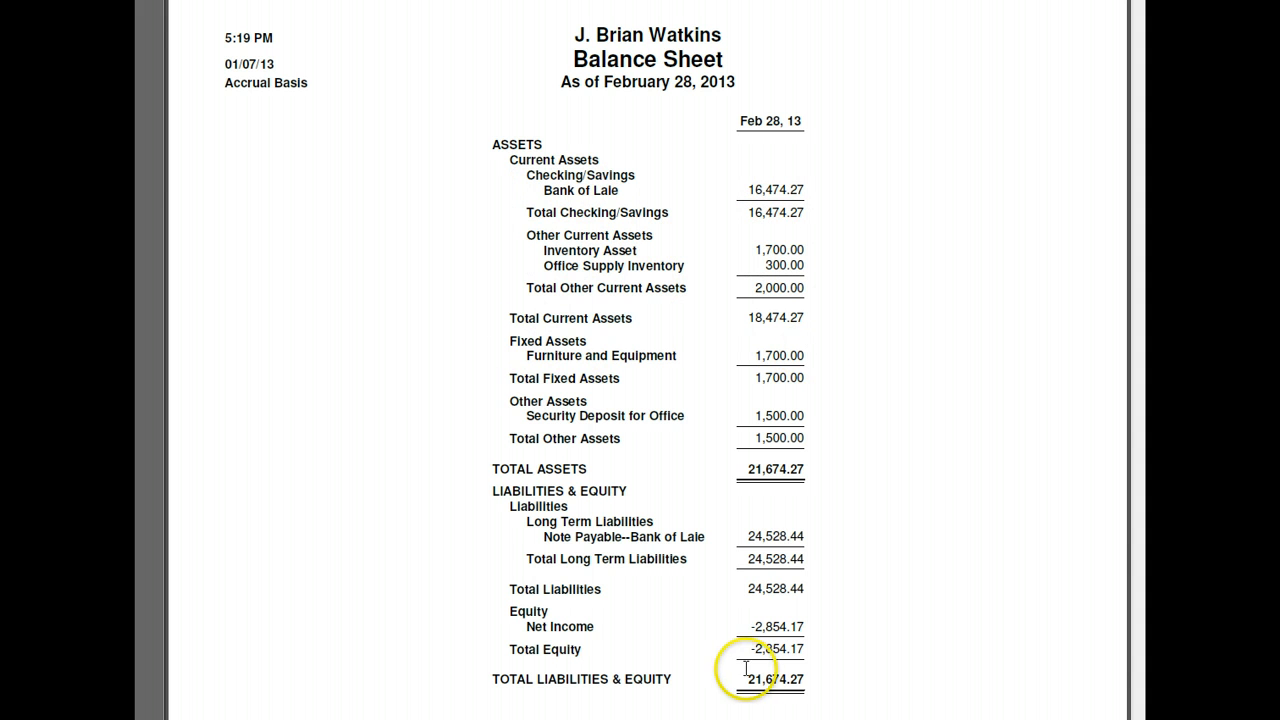
{"action": "mouse_move", "coordinate": [745, 631]}
{"action": "left_mouse_down"}
{"action": "mouse_move", "coordinate": [820, 627]}
{"action": "mouse_move", "coordinate": [728, 631]}
{"action": "left_mouse_up"}
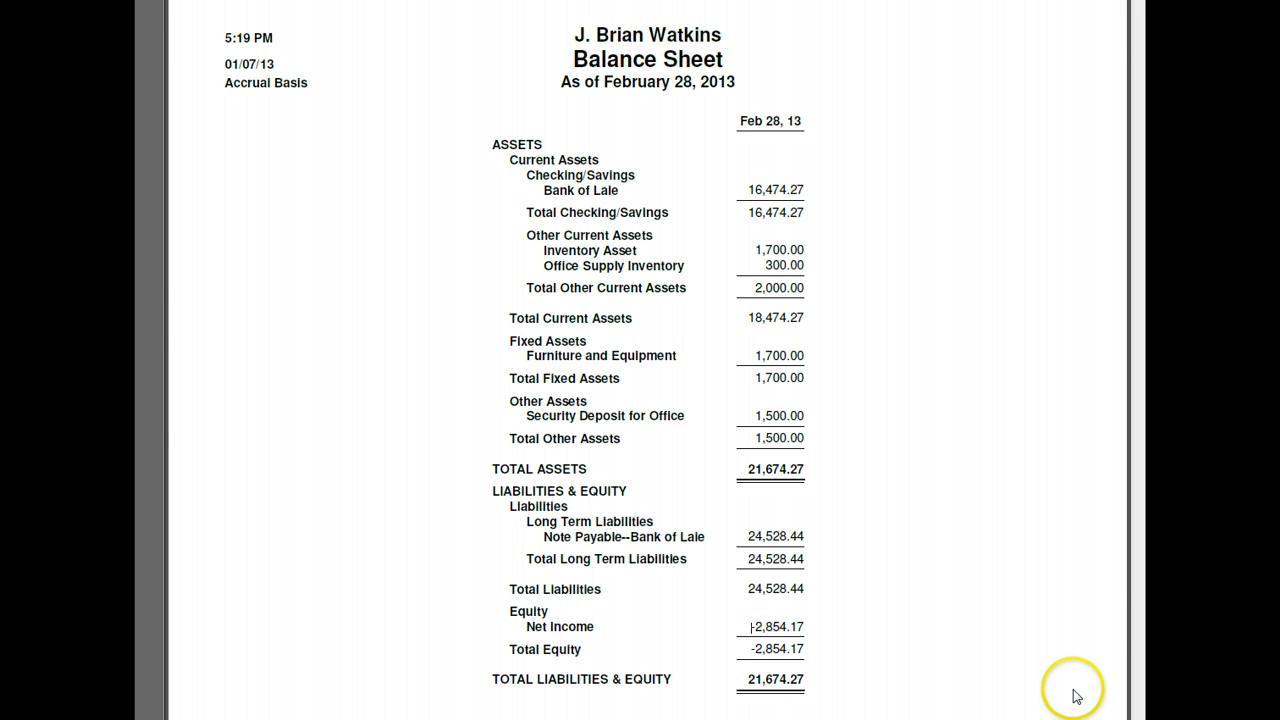